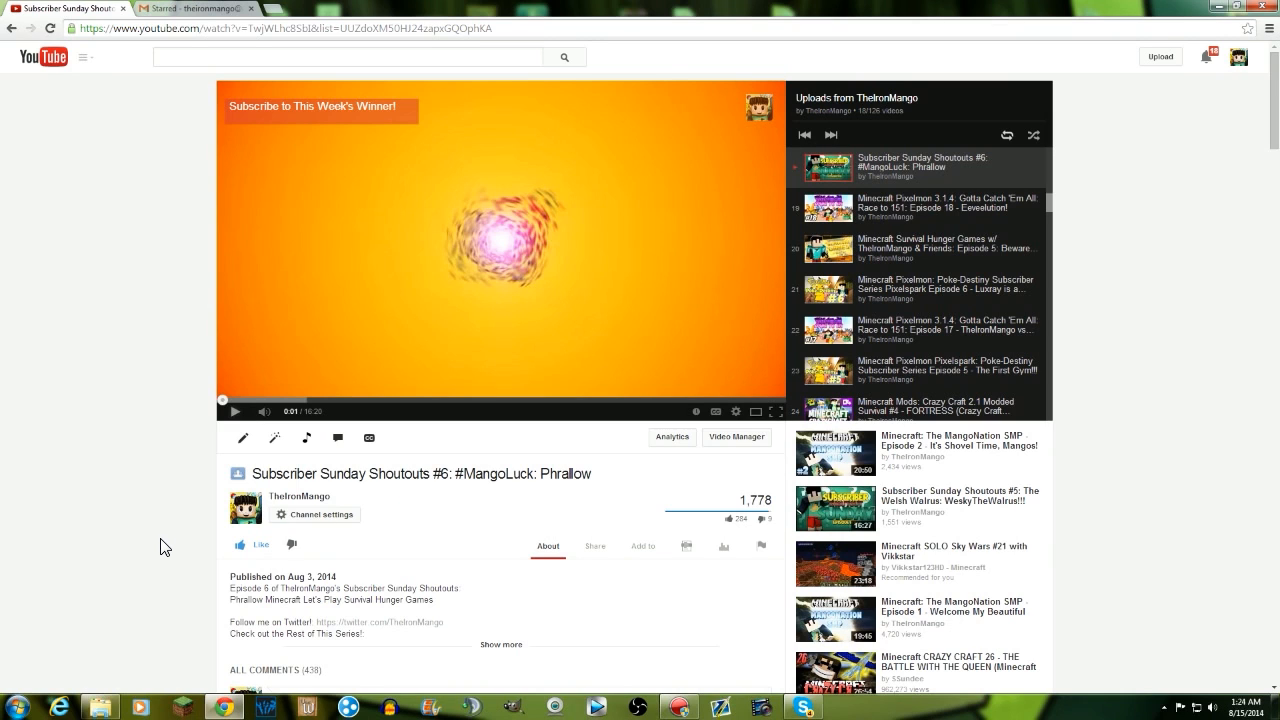
pyautogui.scroll(-2, 160, 548)
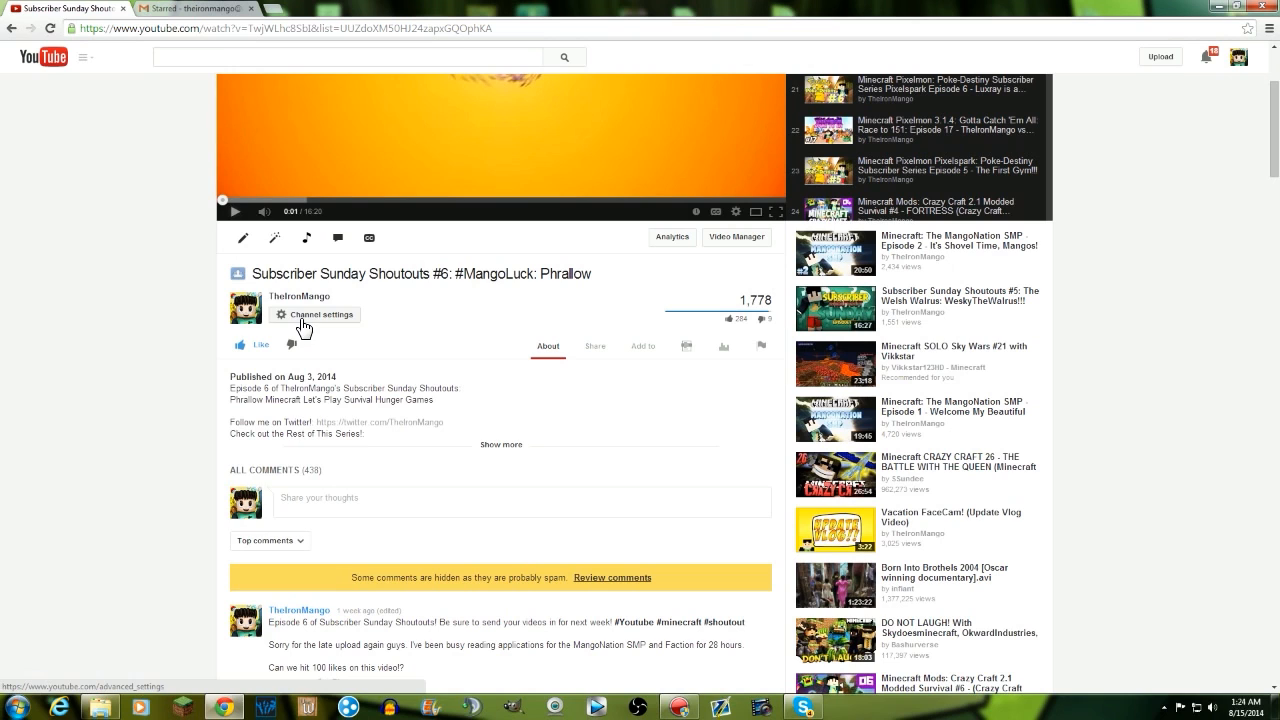
pyautogui.scroll(-3, 371, 514)
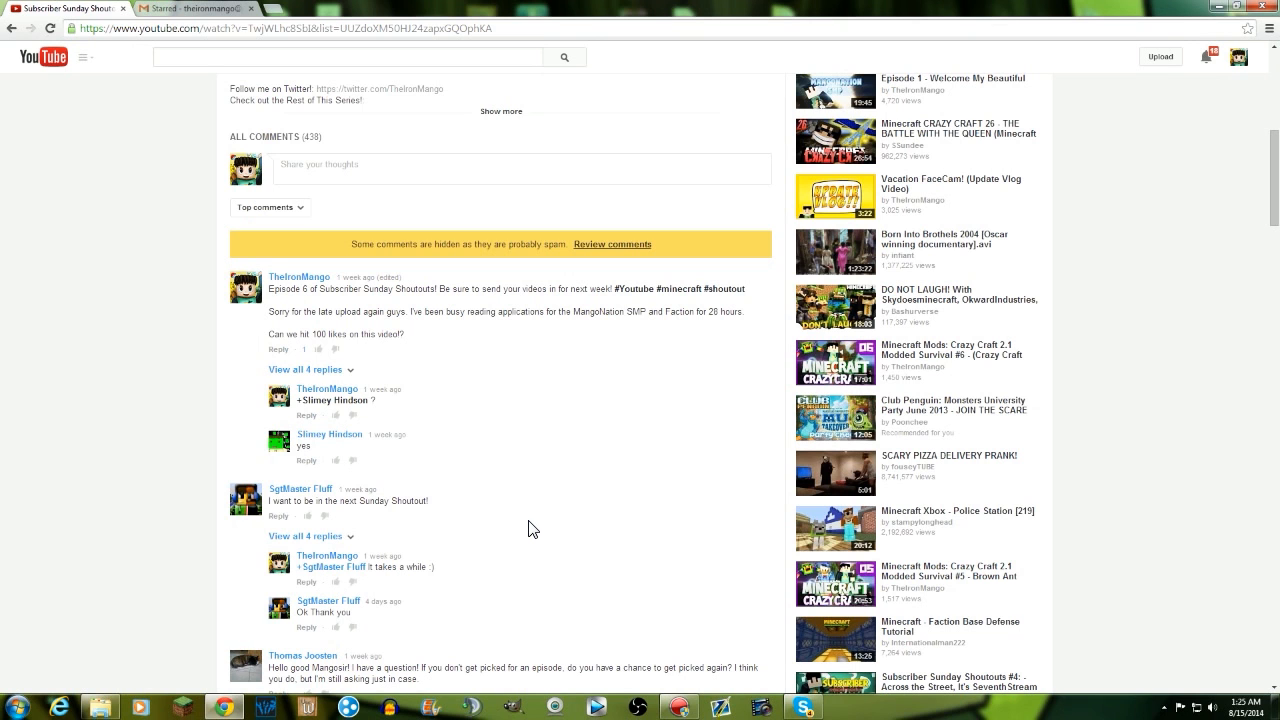
pyautogui.scroll(4, 532, 529)
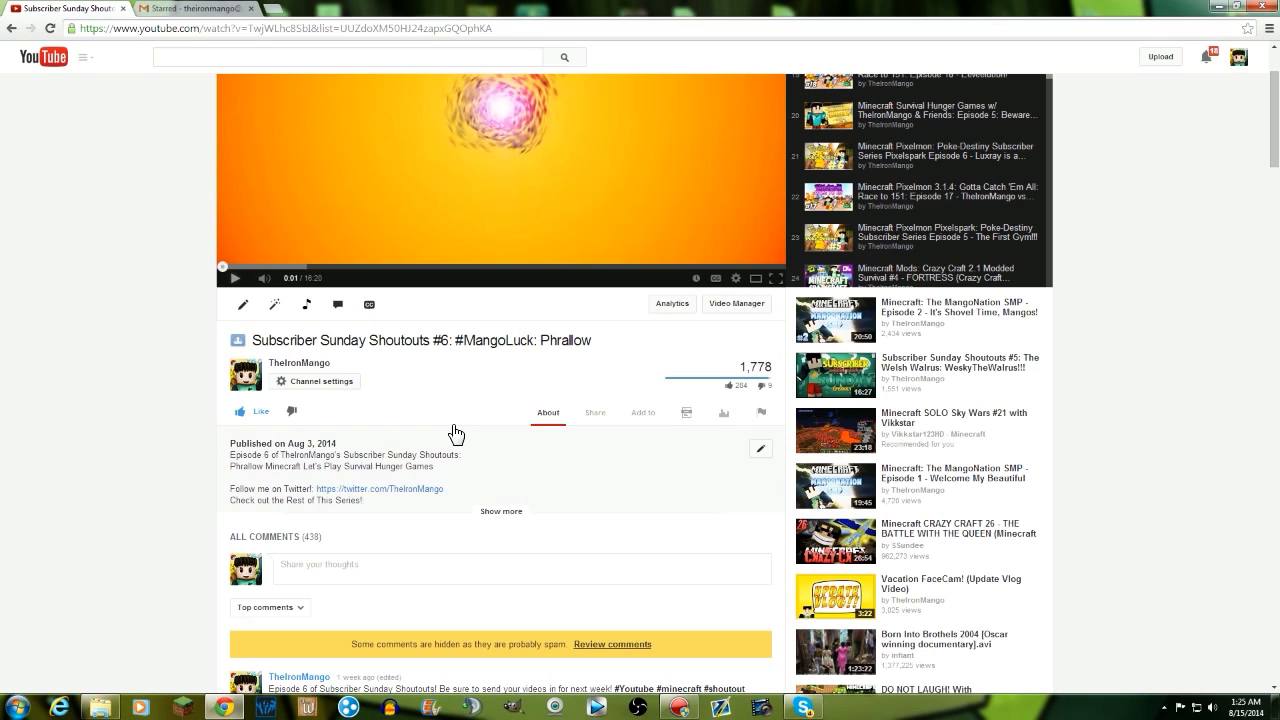
pyautogui.scroll(1, 240, 568)
# Switch to Gmail and start a new message addressed to the channel owner's e-mail.
pyautogui.click(192, 9)
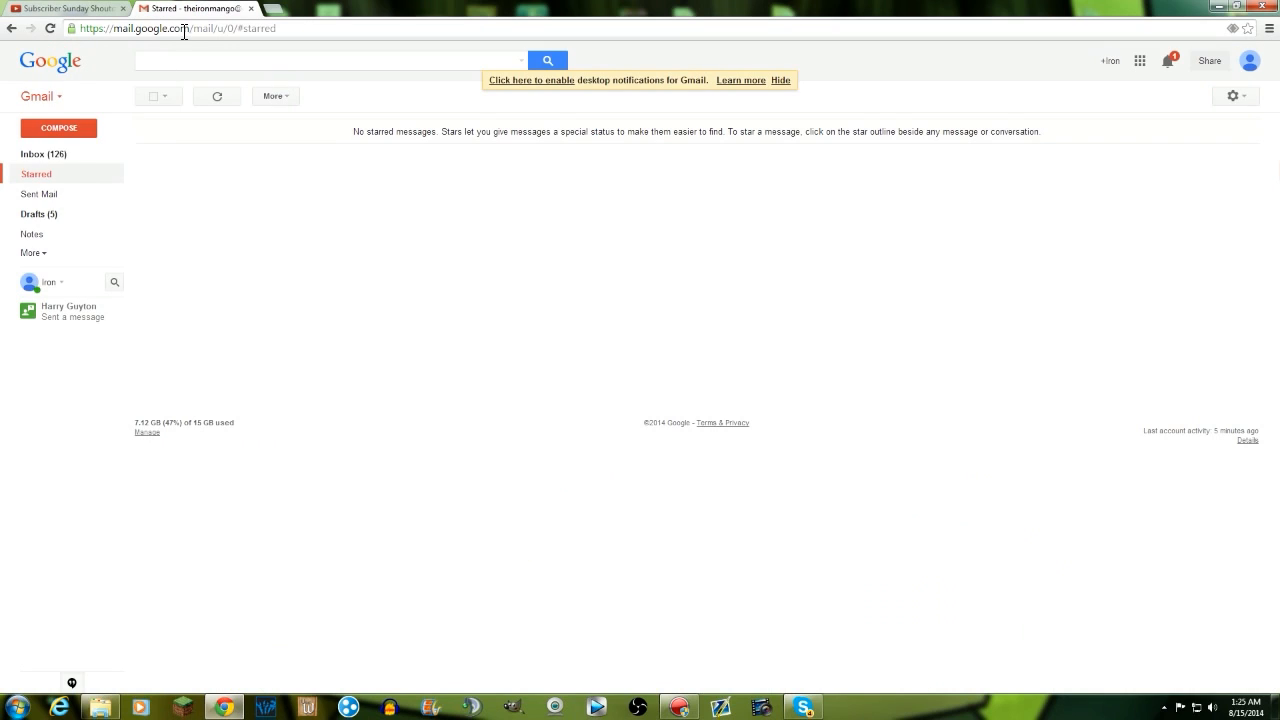
pyautogui.click(52, 122)
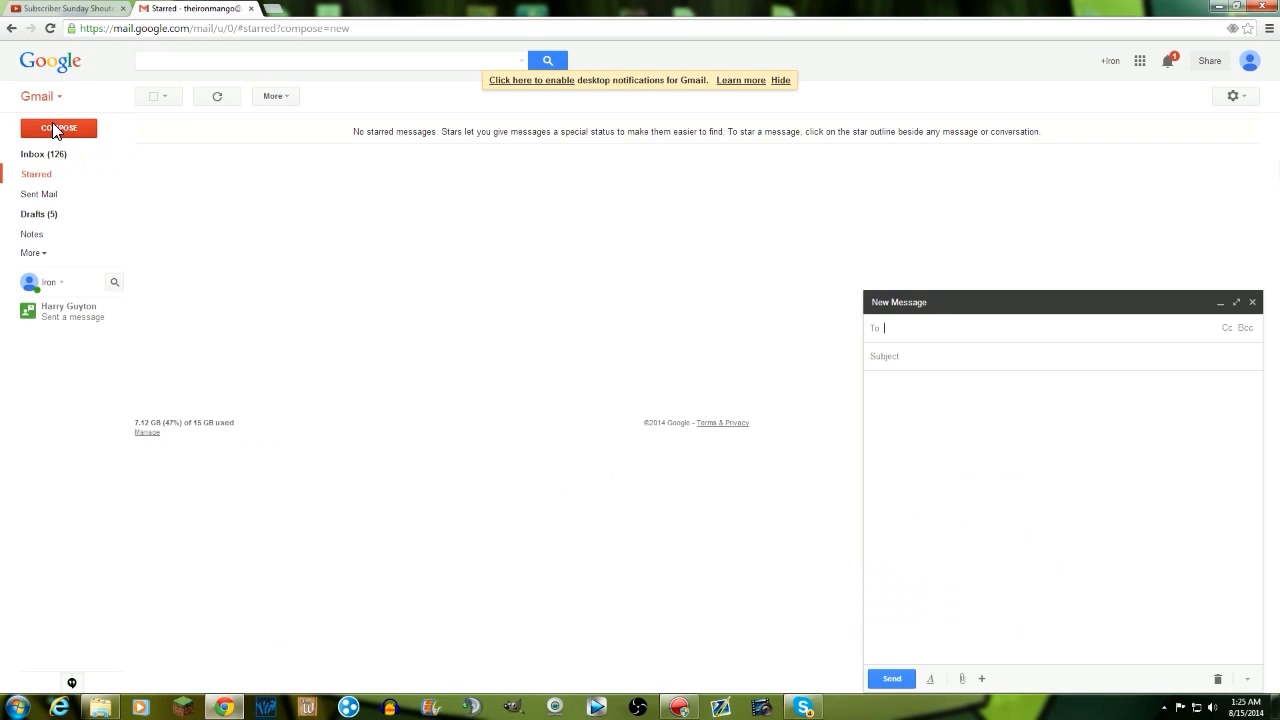
pyautogui.write('th')
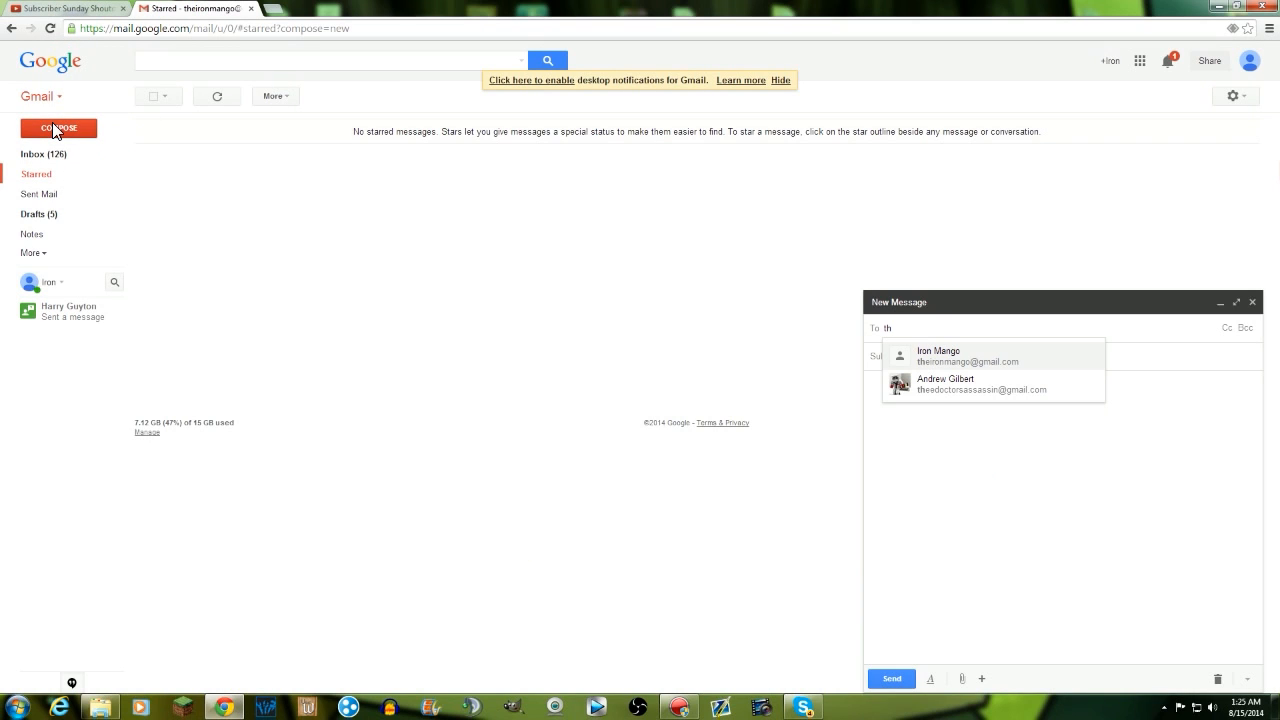
pyautogui.press('Return')
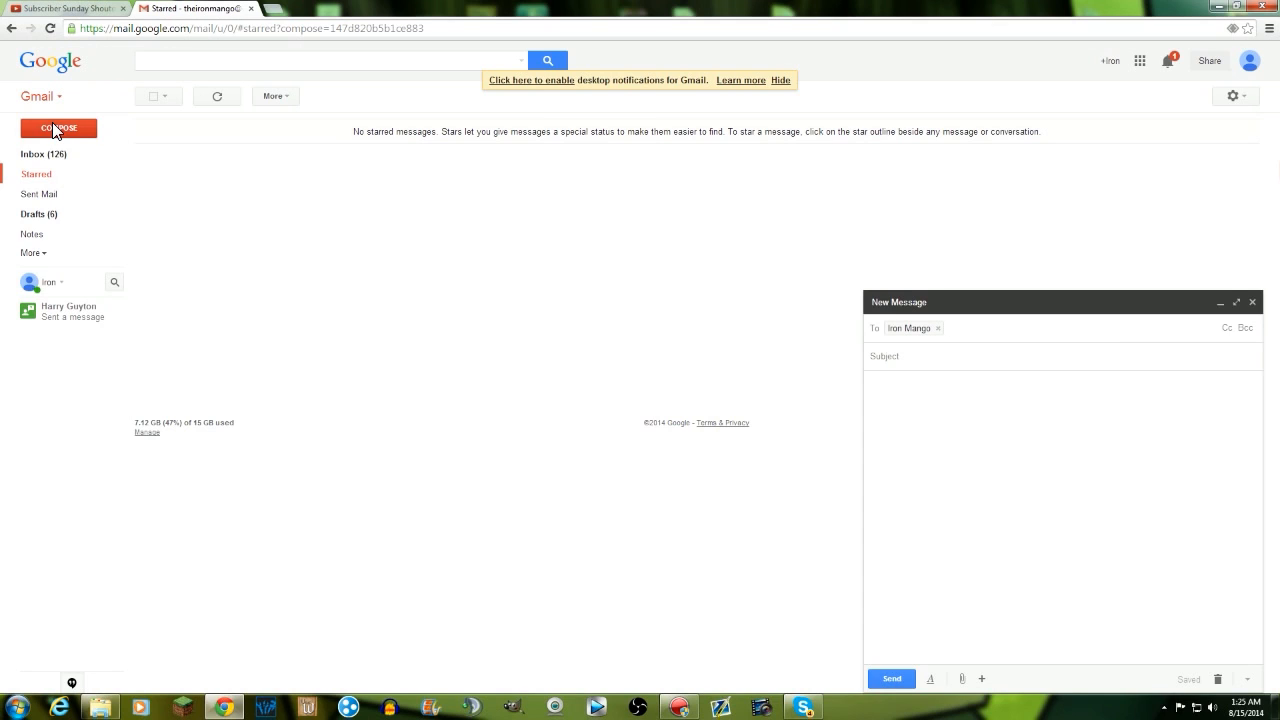
# Enter "Subscriber Sunday Shoutout" as the message subject and place the cursor in the empty message body.
pyautogui.click(946, 359)
pyautogui.write('S')
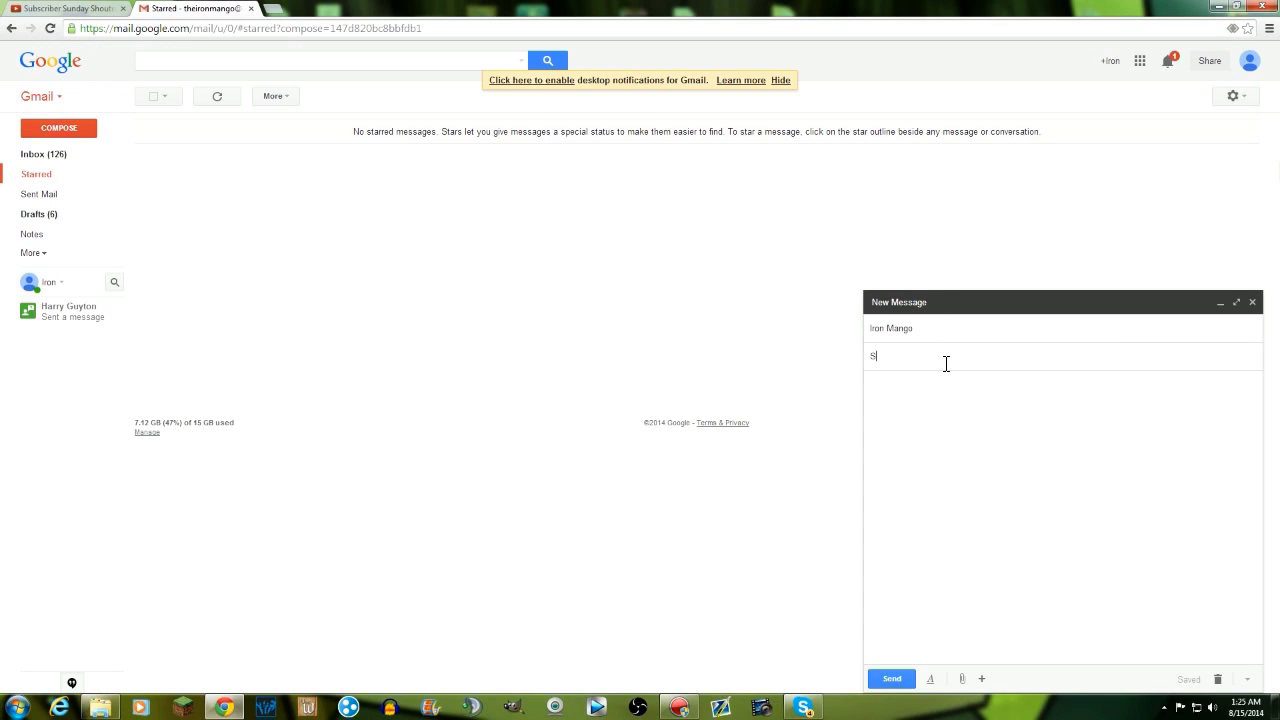
pyautogui.write('ubscriber Sunday SHou')
pyautogui.press('BackSpace')
pyautogui.press('BackSpace')
pyautogui.write('houtout')
pyautogui.click(921, 405)
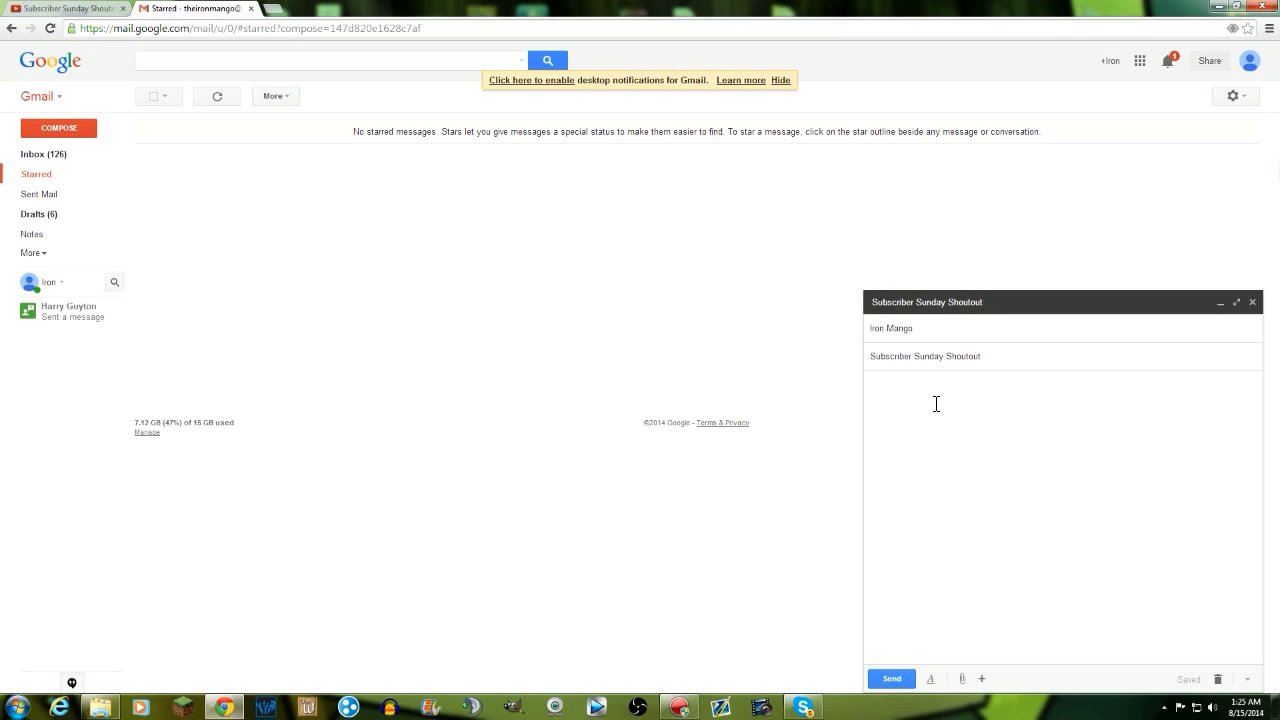
pyautogui.click(936, 404)
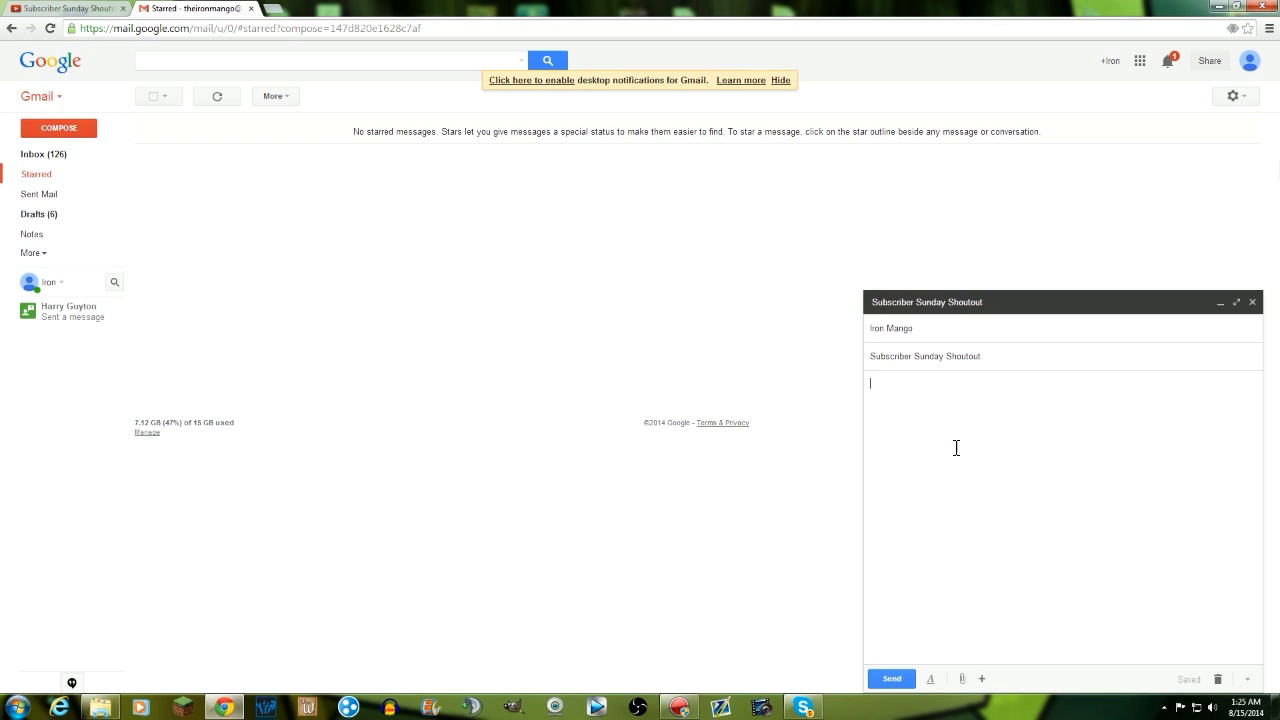
pyautogui.click(959, 680)
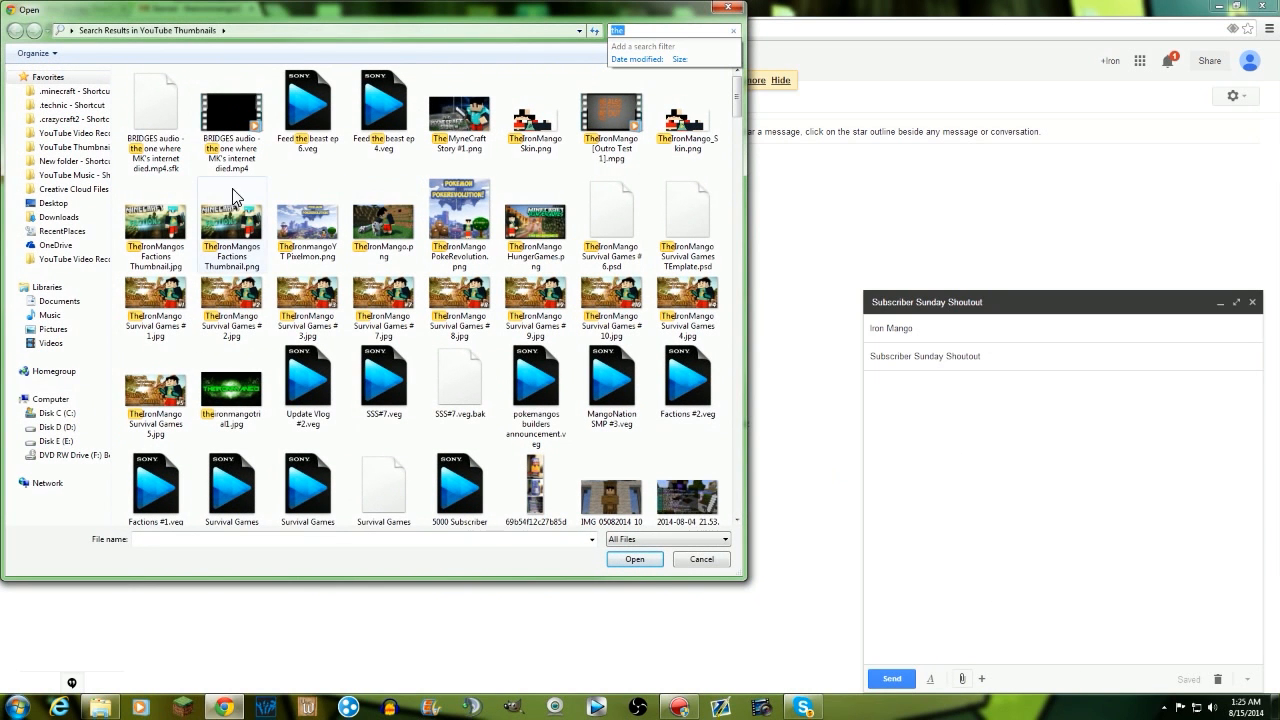
pyautogui.click(78, 133)
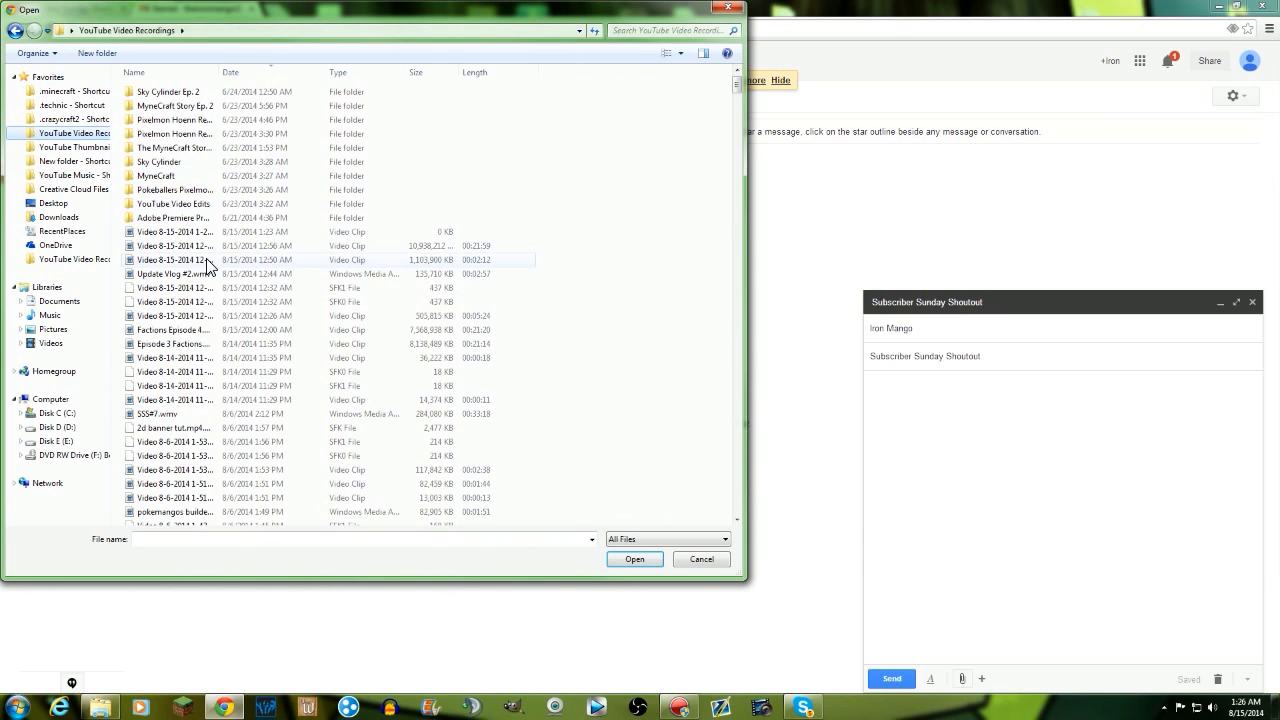
pyautogui.doubleClick(207, 290)
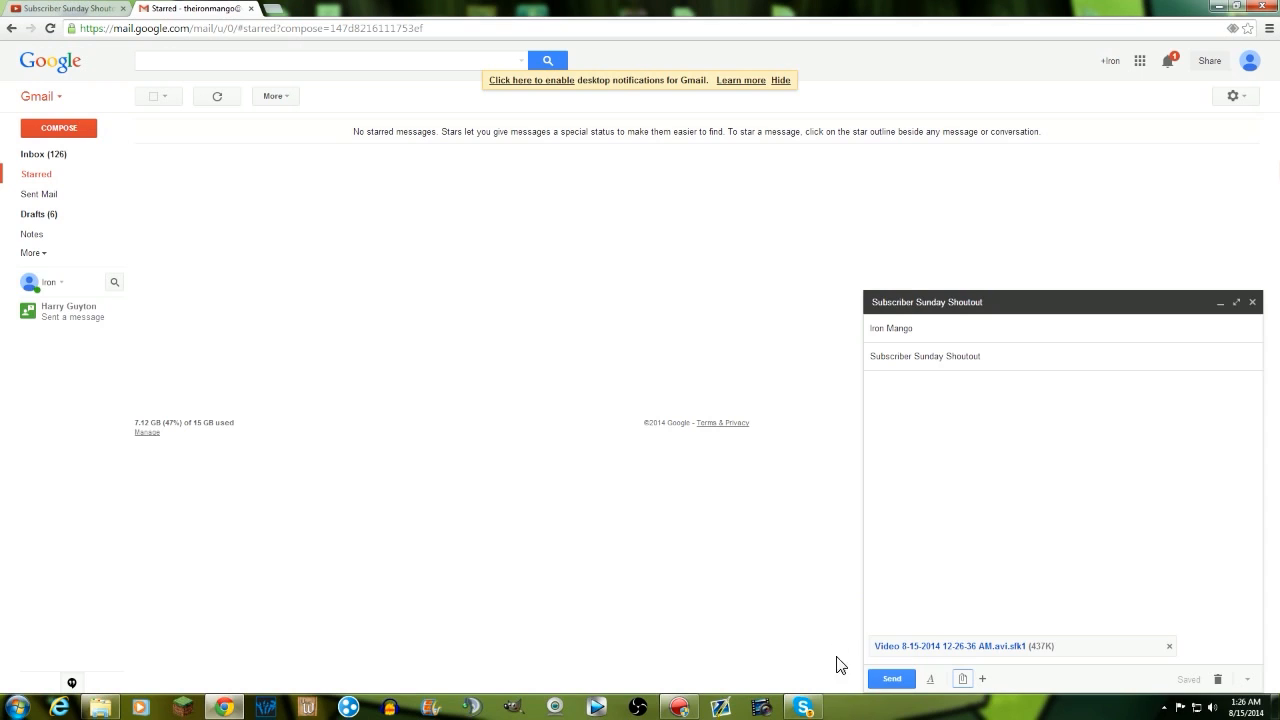
pyautogui.click(893, 680)
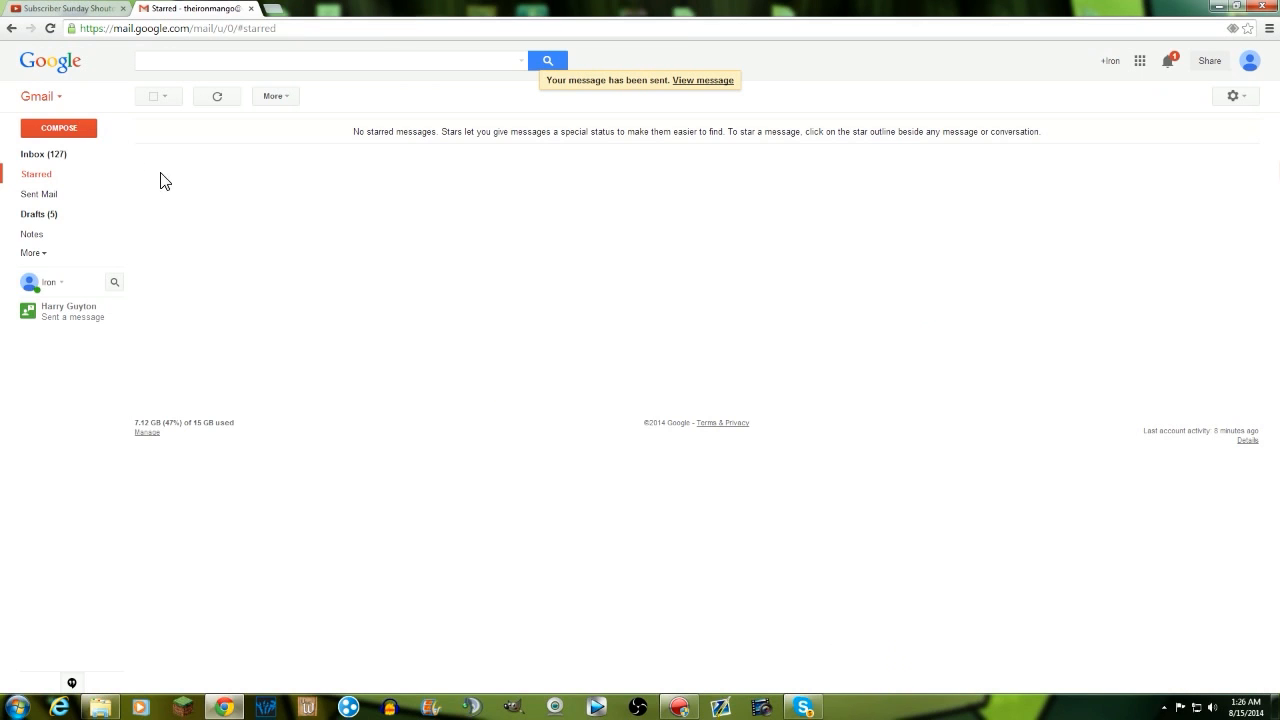
pyautogui.click(52, 11)
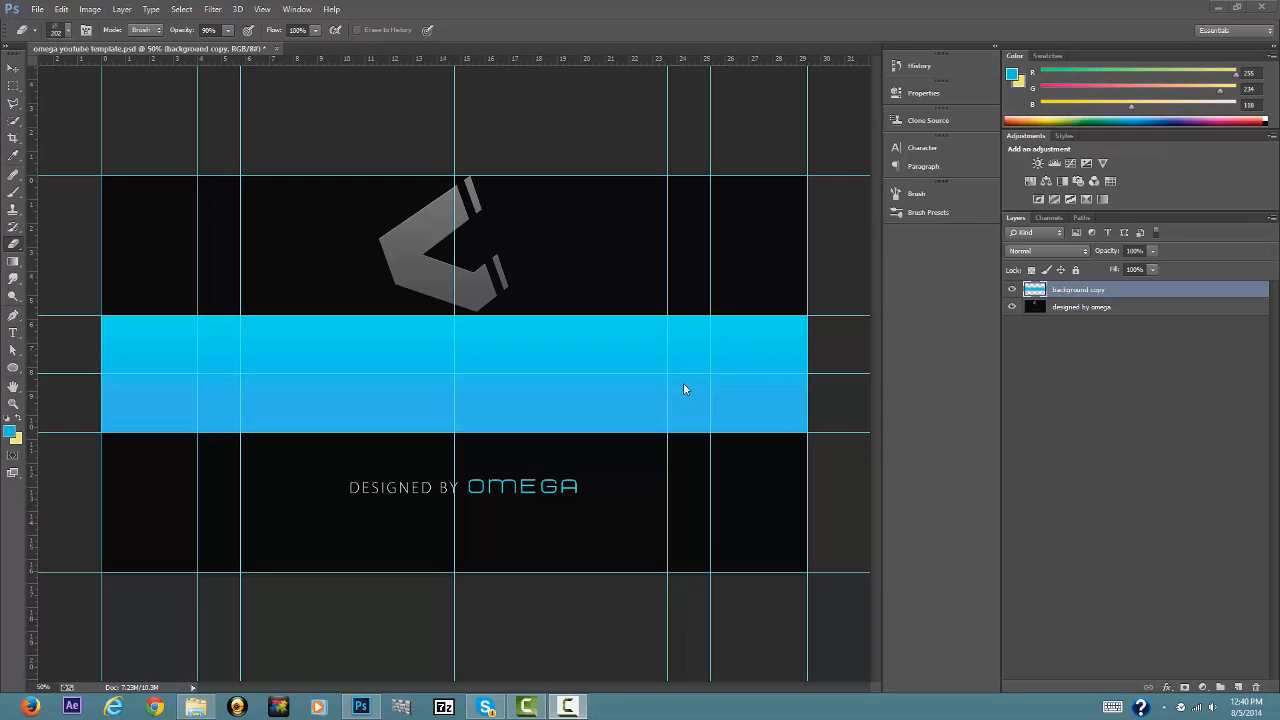
# Search the Desktop folder in File Explorer for "soul" and view the "soul freezy banner" image.
pyautogui.click(196, 706)
pyautogui.click(672, 177)
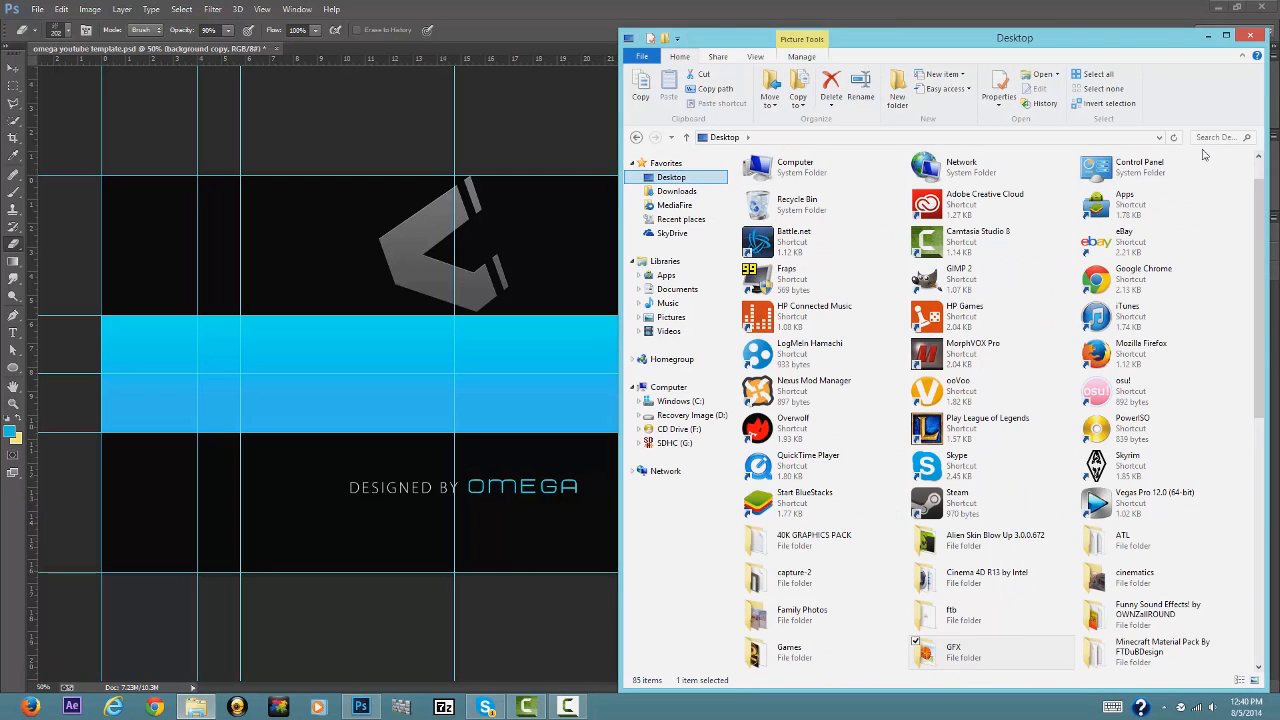
pyautogui.click(1210, 137)
pyautogui.write('soul')
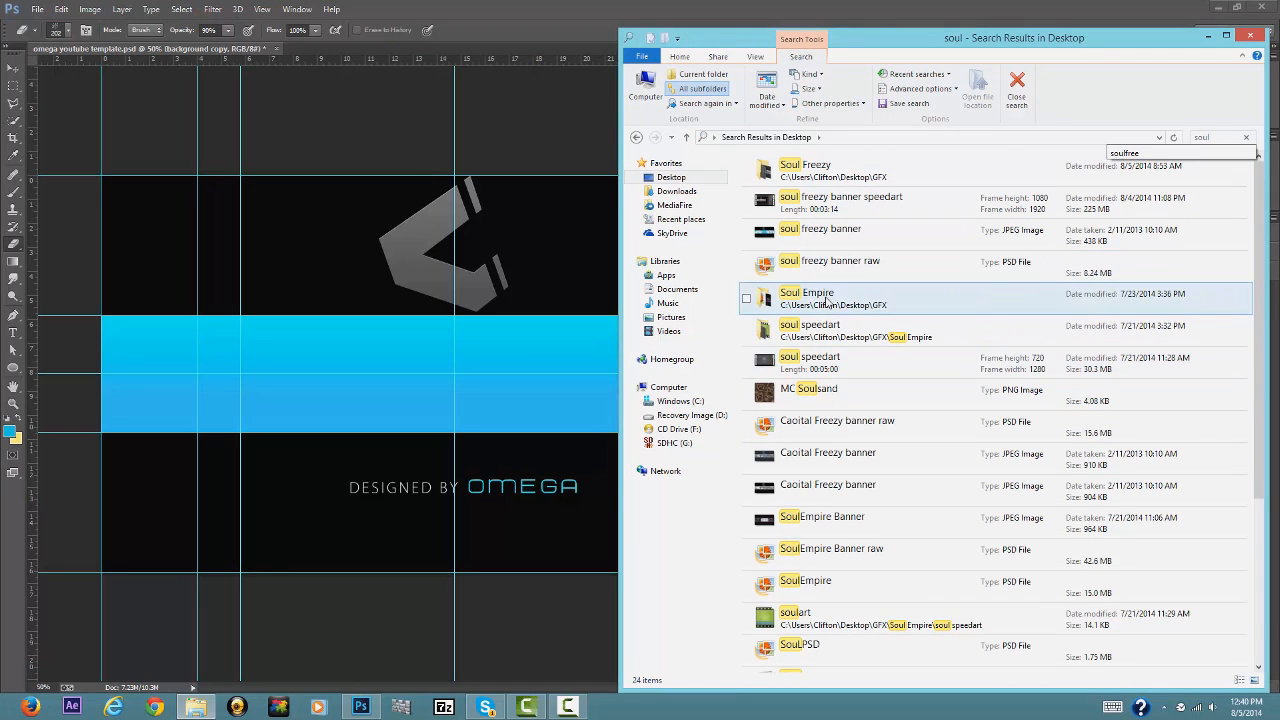
pyautogui.doubleClick(847, 241)
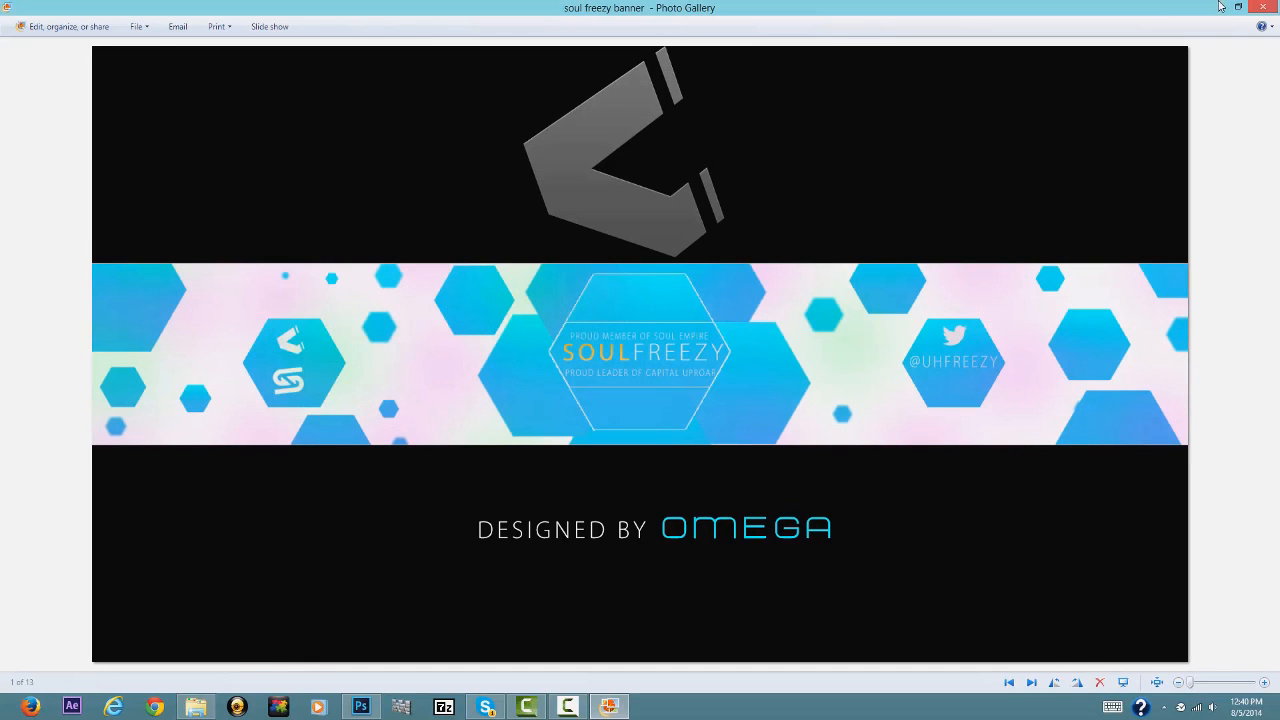
pyautogui.click(1265, 10)
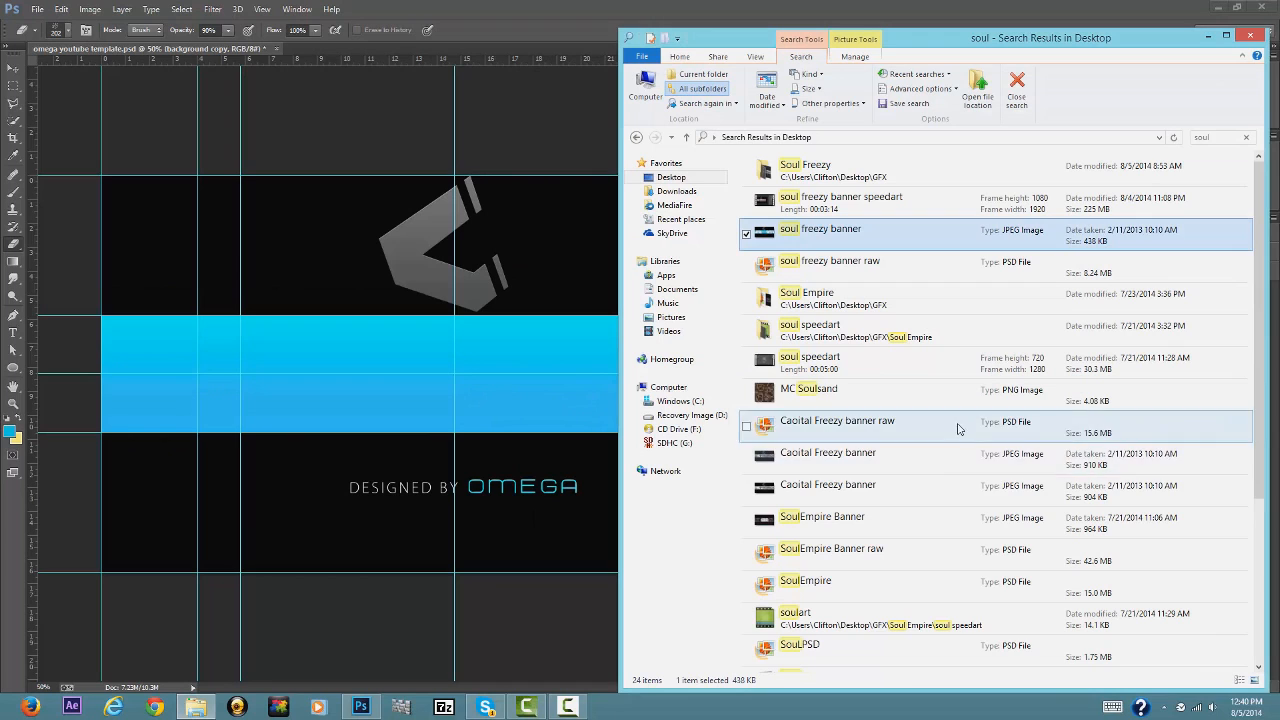
# View the first "Caoital Freezy banner" JPEG image and close it along with the file search.
pyautogui.doubleClick(903, 468)
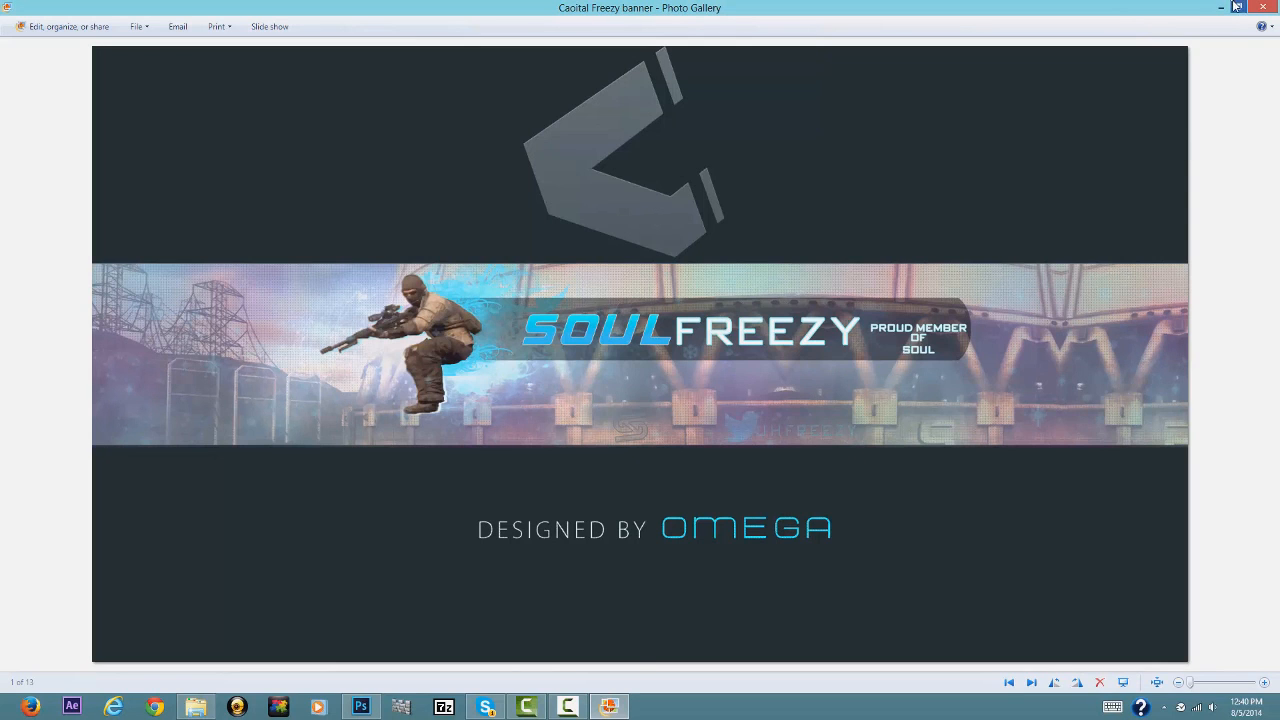
pyautogui.click(1265, 6)
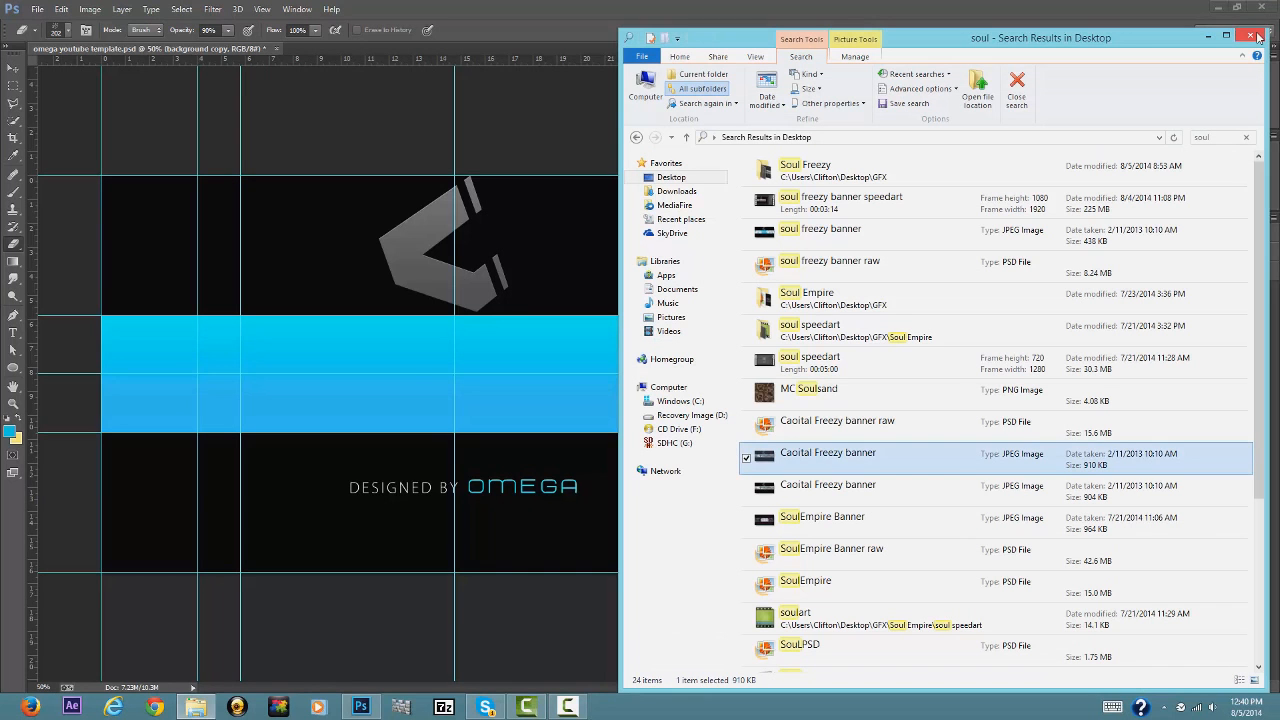
pyautogui.click(1266, 10)
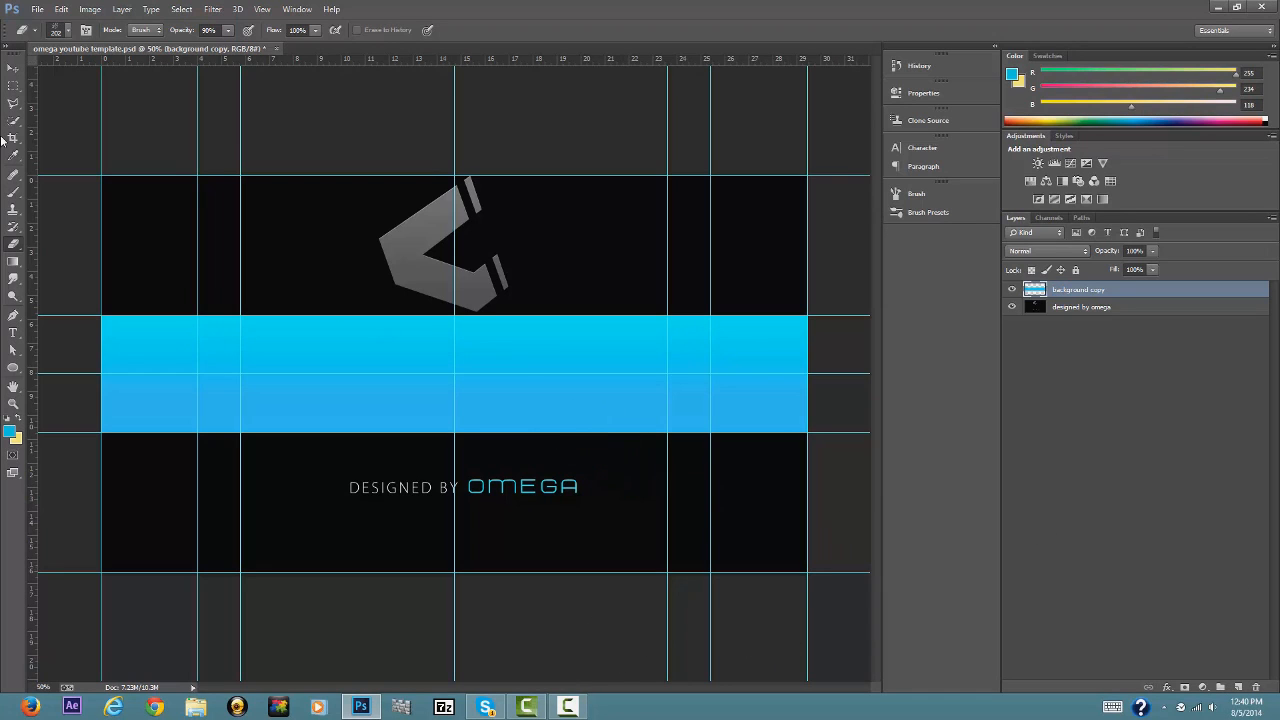
# On a new layer, draw a thin closed curved Pen path from the blue band's upper-right corner to its lower edge.
pyautogui.click(13, 192)
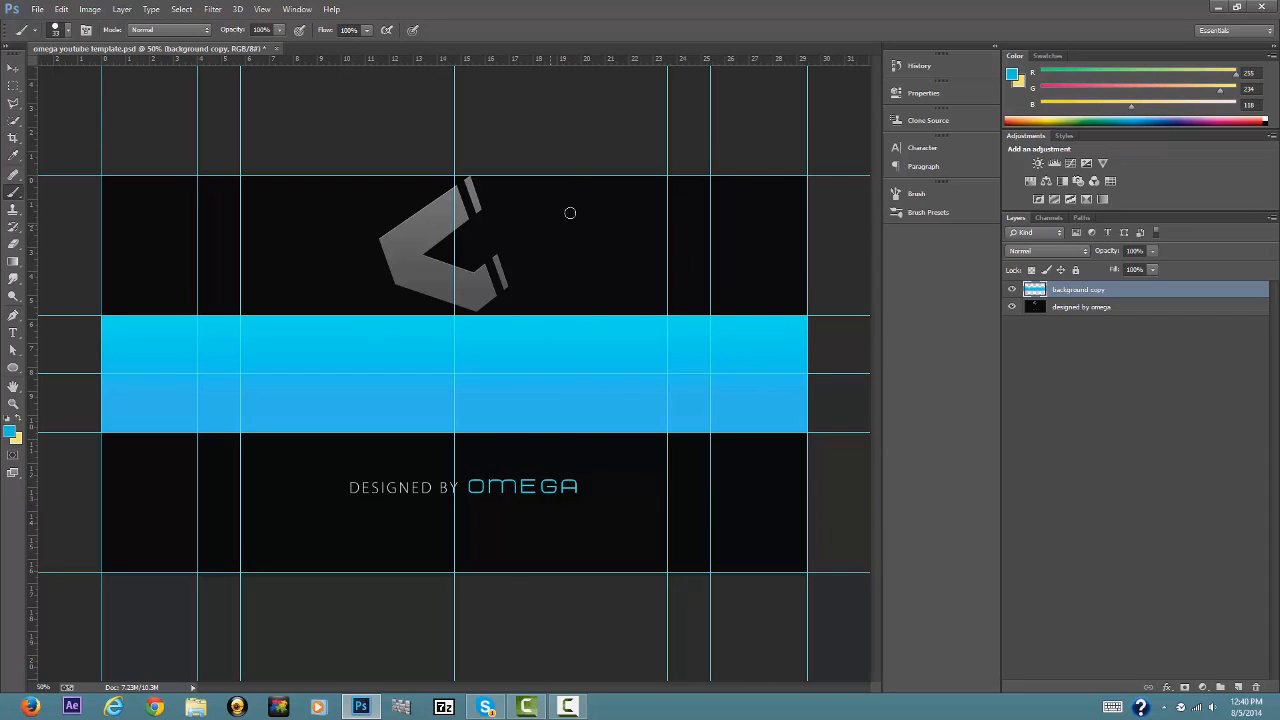
pyautogui.click(1238, 687)
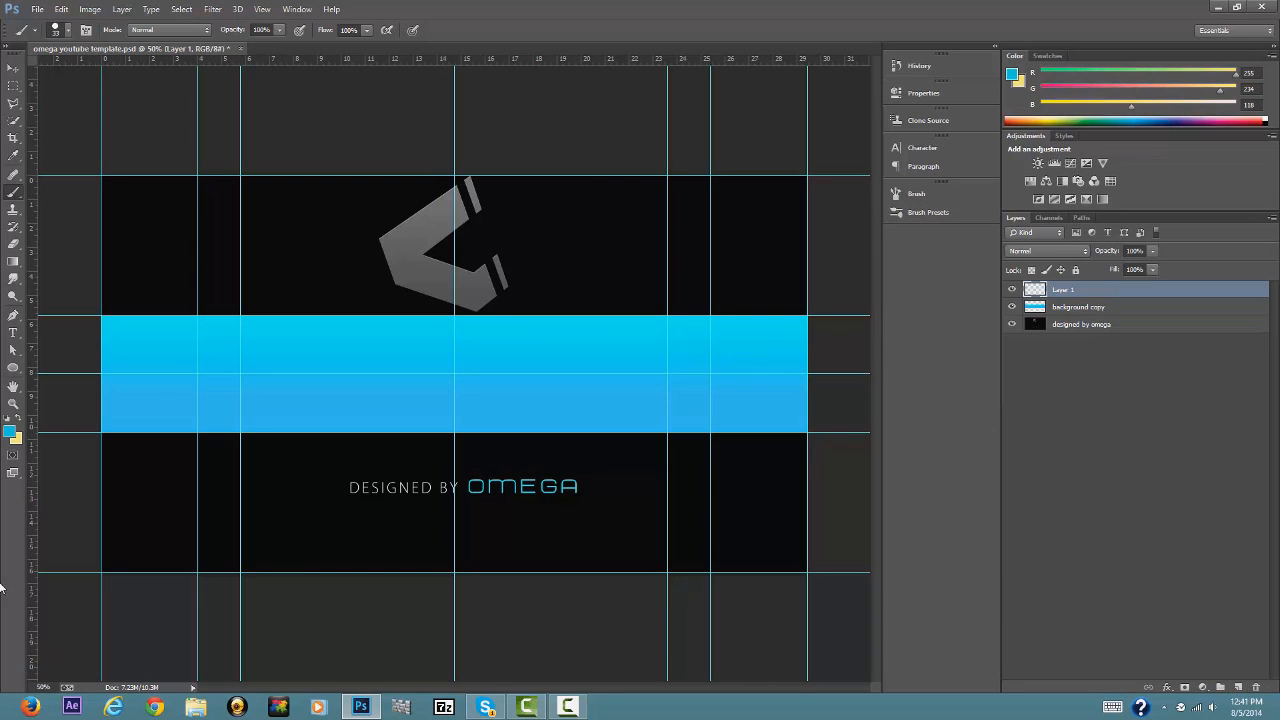
pyautogui.click(13, 316)
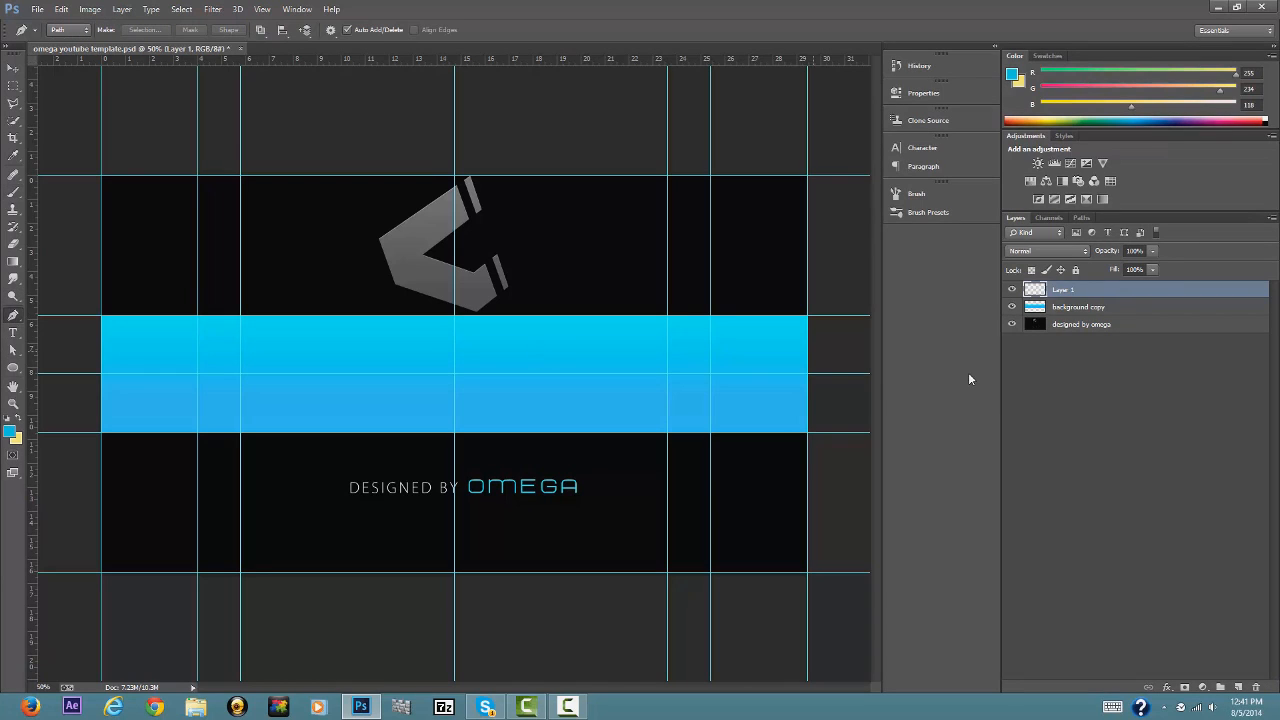
pyautogui.click(810, 320)
pyautogui.click(667, 376)
pyautogui.moveTo(655, 385); pyautogui.dragTo(649, 398)
pyautogui.moveTo(649, 414); pyautogui.dragTo(654, 429)
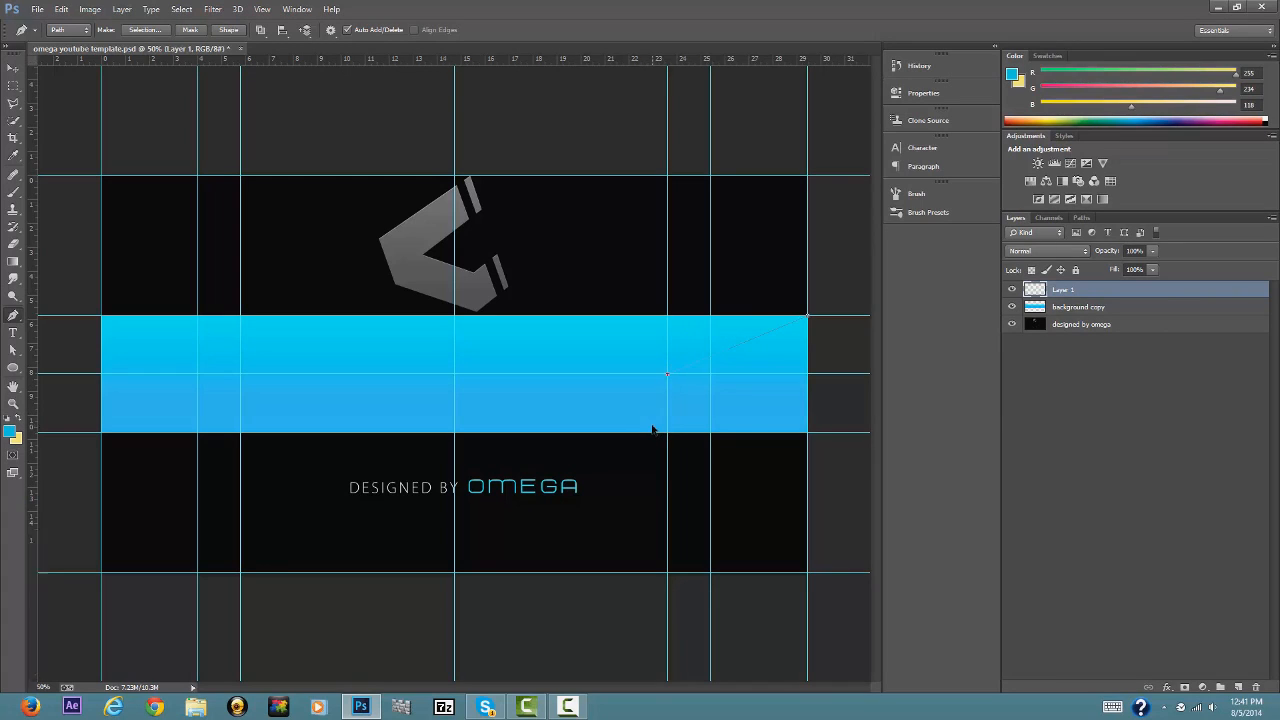
pyautogui.click(632, 433)
pyautogui.moveTo(667, 377); pyautogui.dragTo(637, 414)
# Convert the curved path on the blue band into a selection.
pyautogui.rightClick(765, 334)
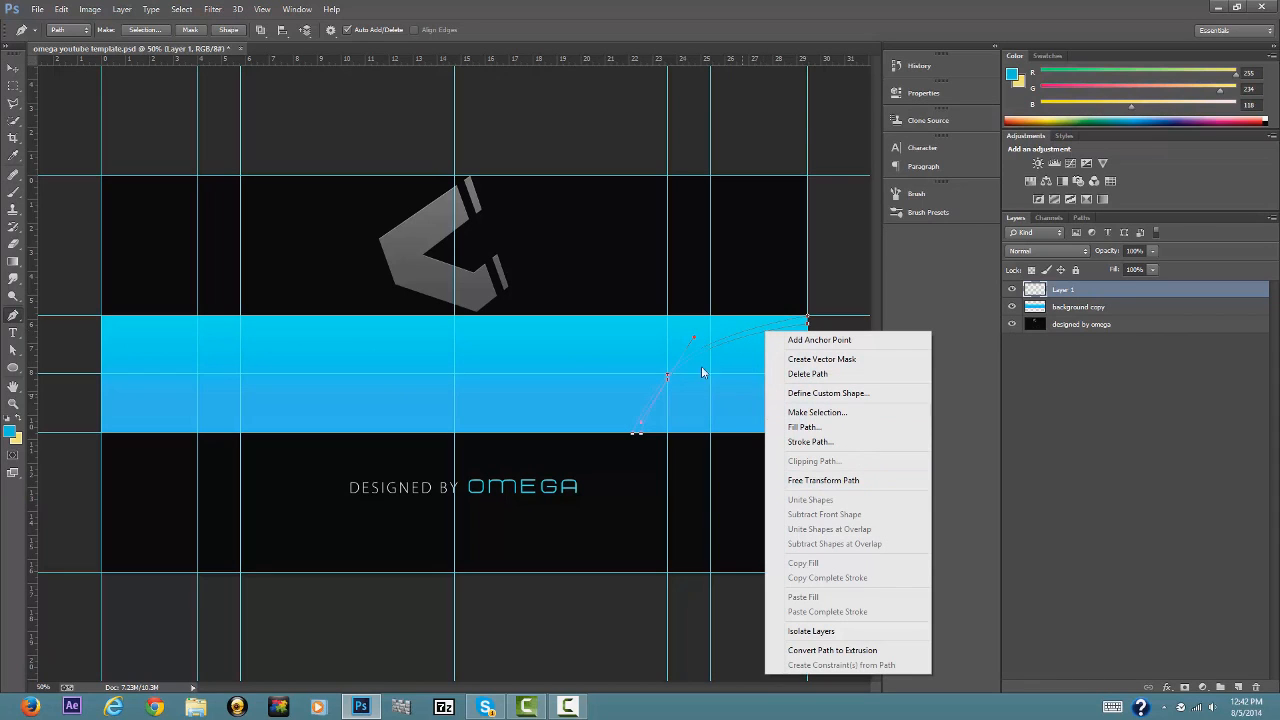
pyautogui.click(830, 412)
pyautogui.click(709, 211)
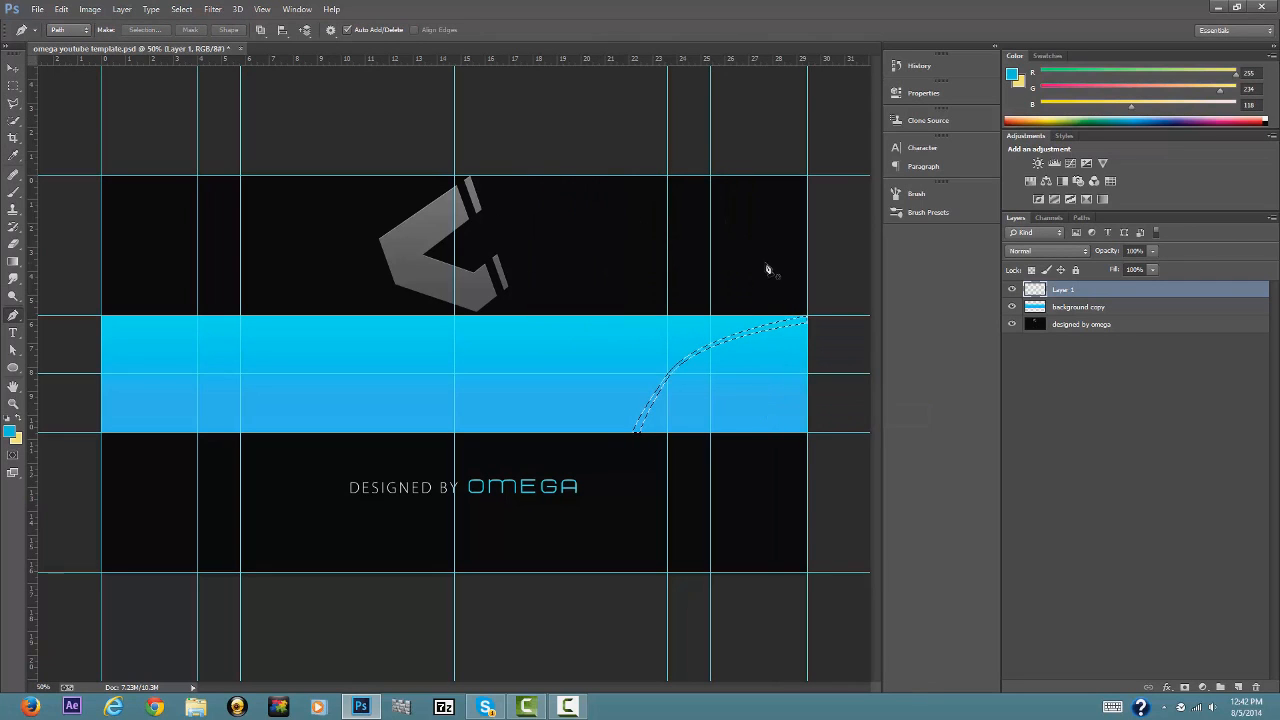
# Fill the curved selection with White in Color Burn mode at 100% opacity, and deselect it.
pyautogui.click(13, 87)
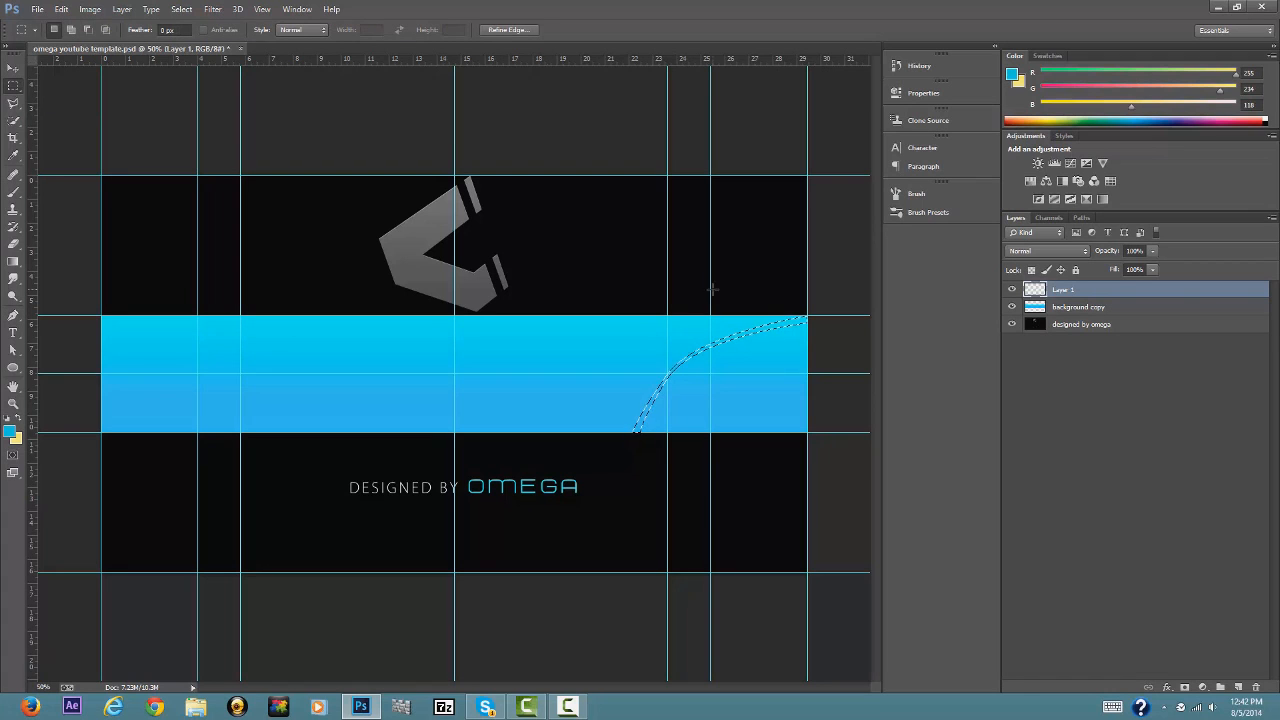
pyautogui.rightClick(753, 338)
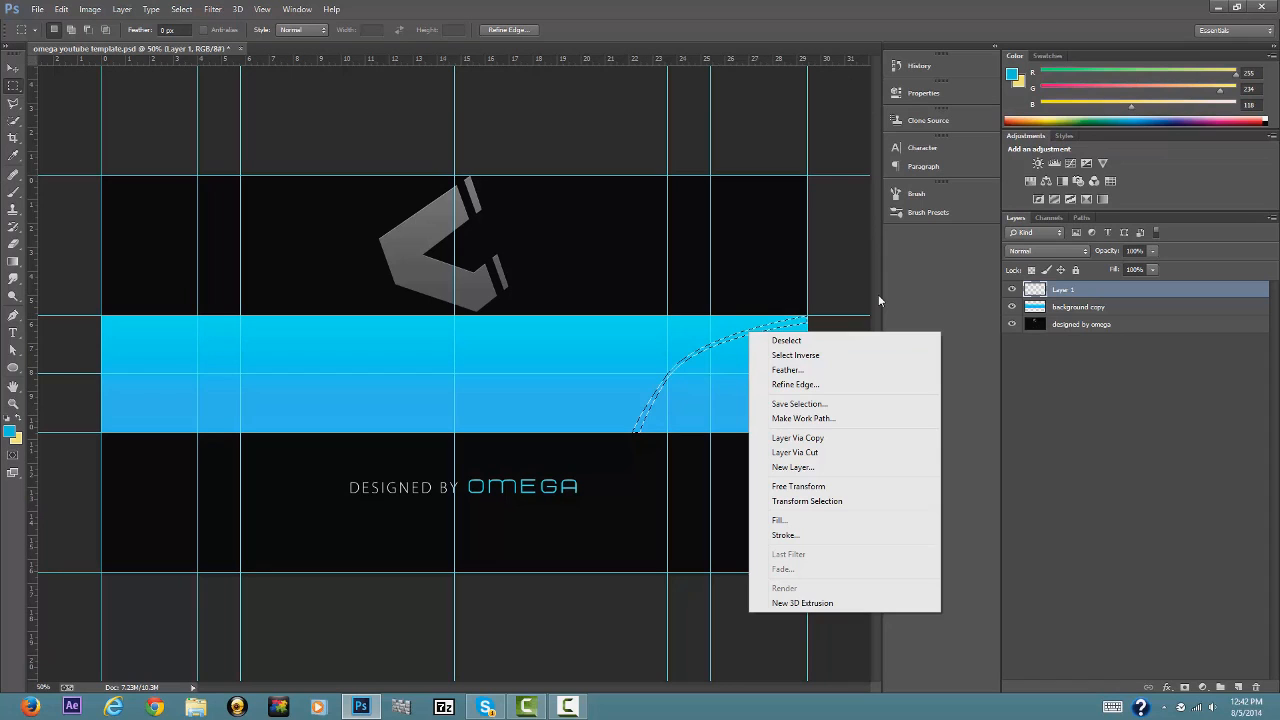
pyautogui.click(820, 522)
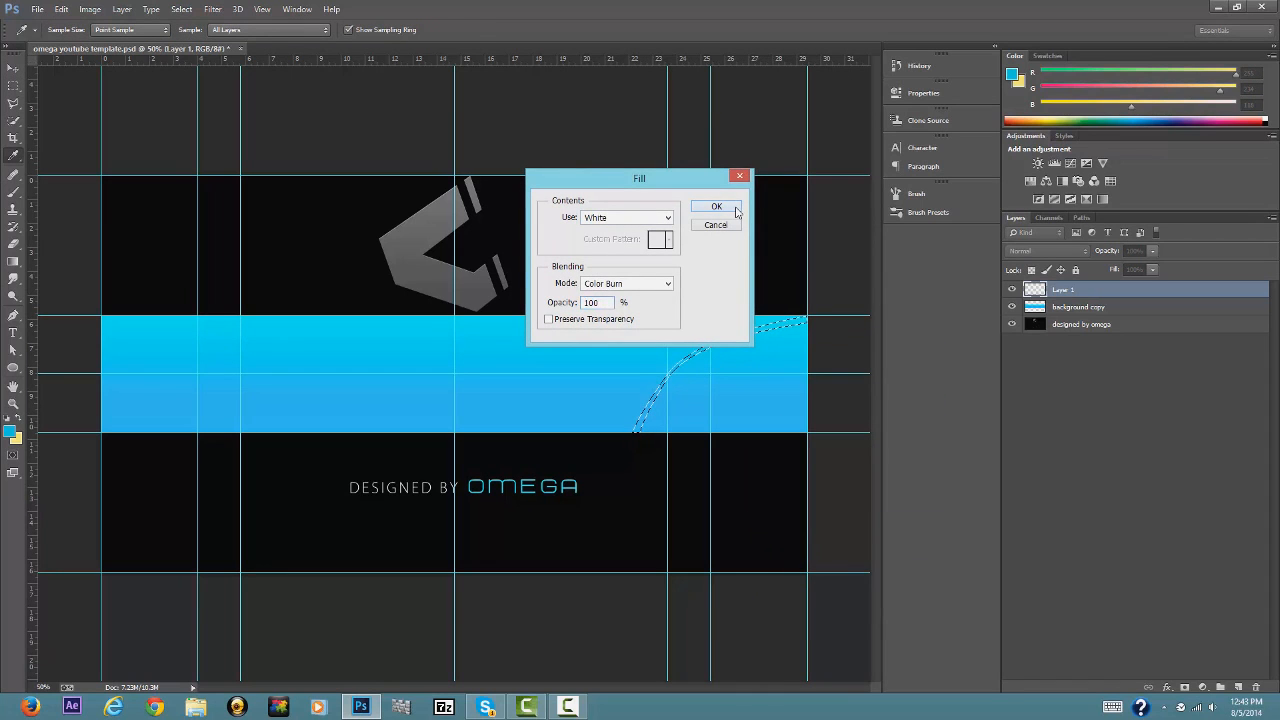
pyautogui.click(736, 208)
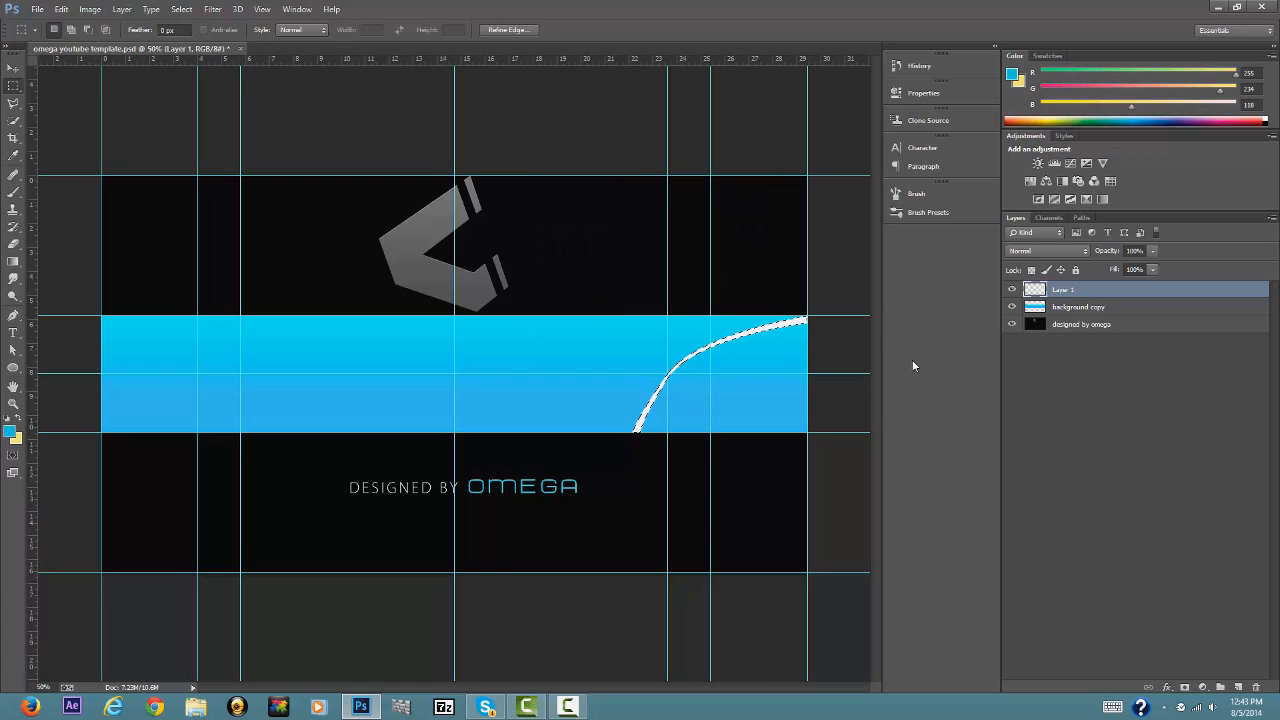
pyautogui.hotkey('ctrl', 'd')
# Move the horizontal guides on the blue band's lower and upper edges slightly outward, away from the band.
pyautogui.click(13, 67)
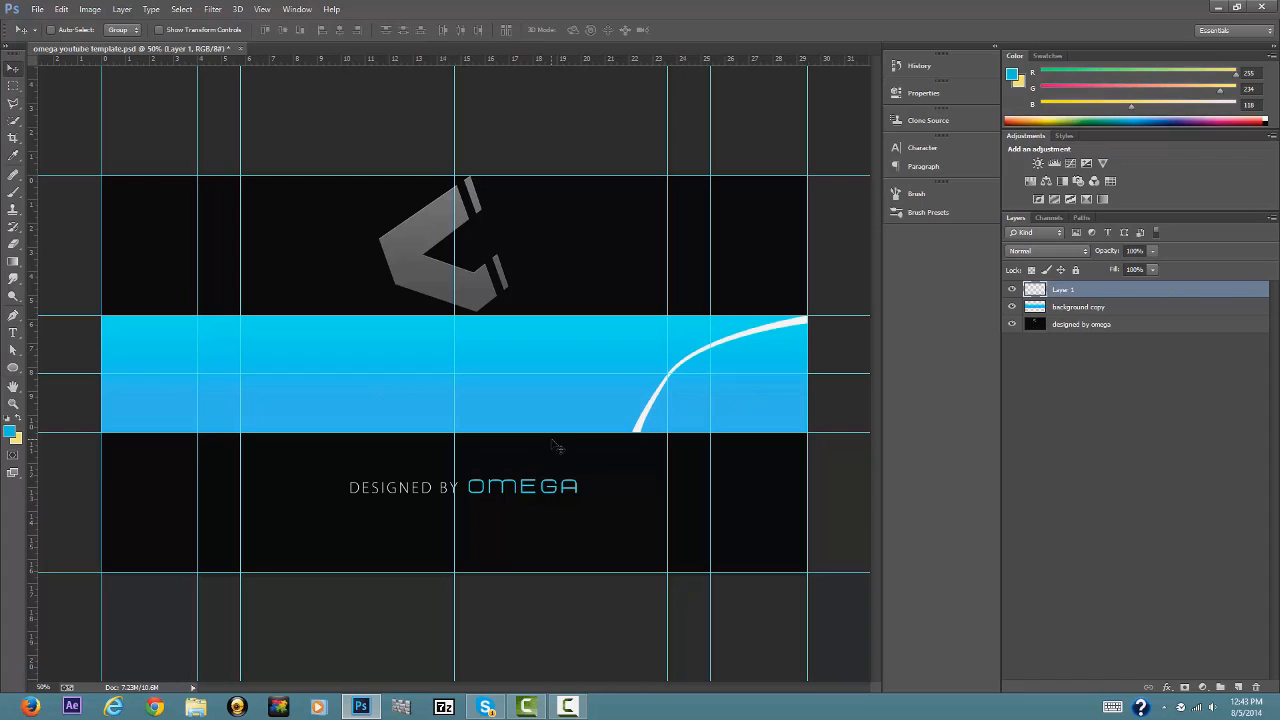
pyautogui.moveTo(560, 432); pyautogui.dragTo(565, 448)
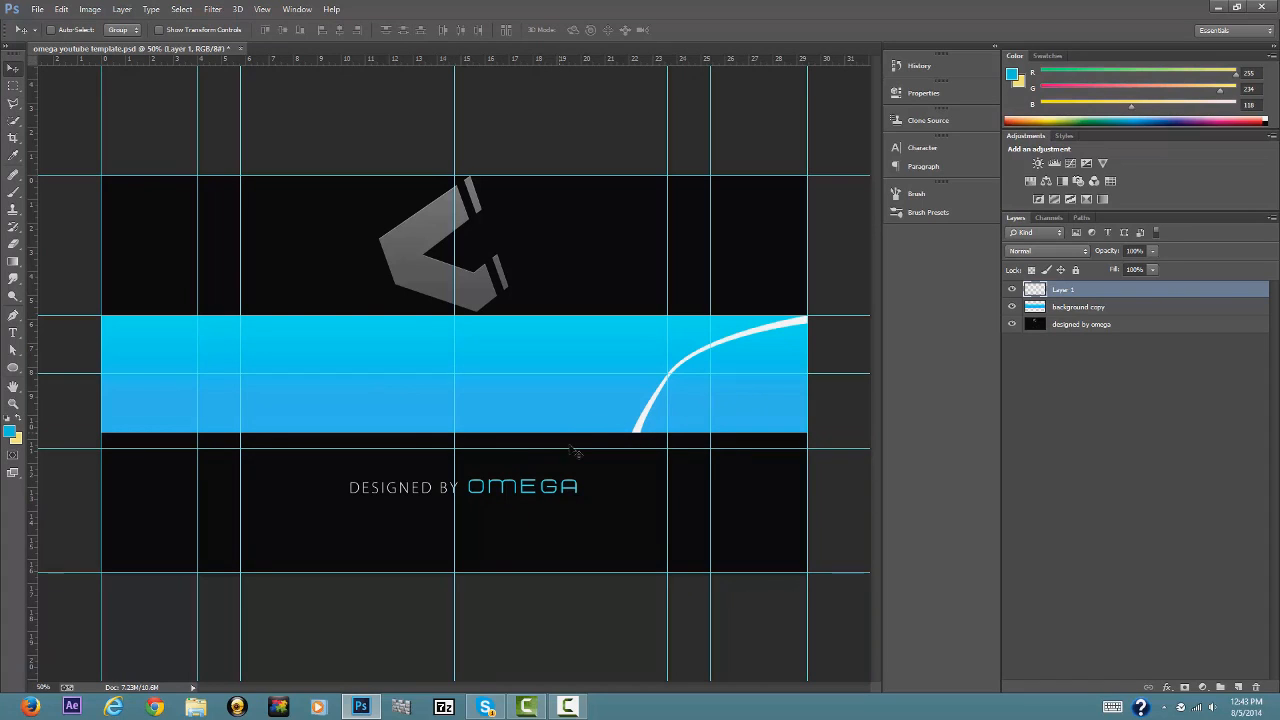
pyautogui.moveTo(634, 315); pyautogui.dragTo(638, 302)
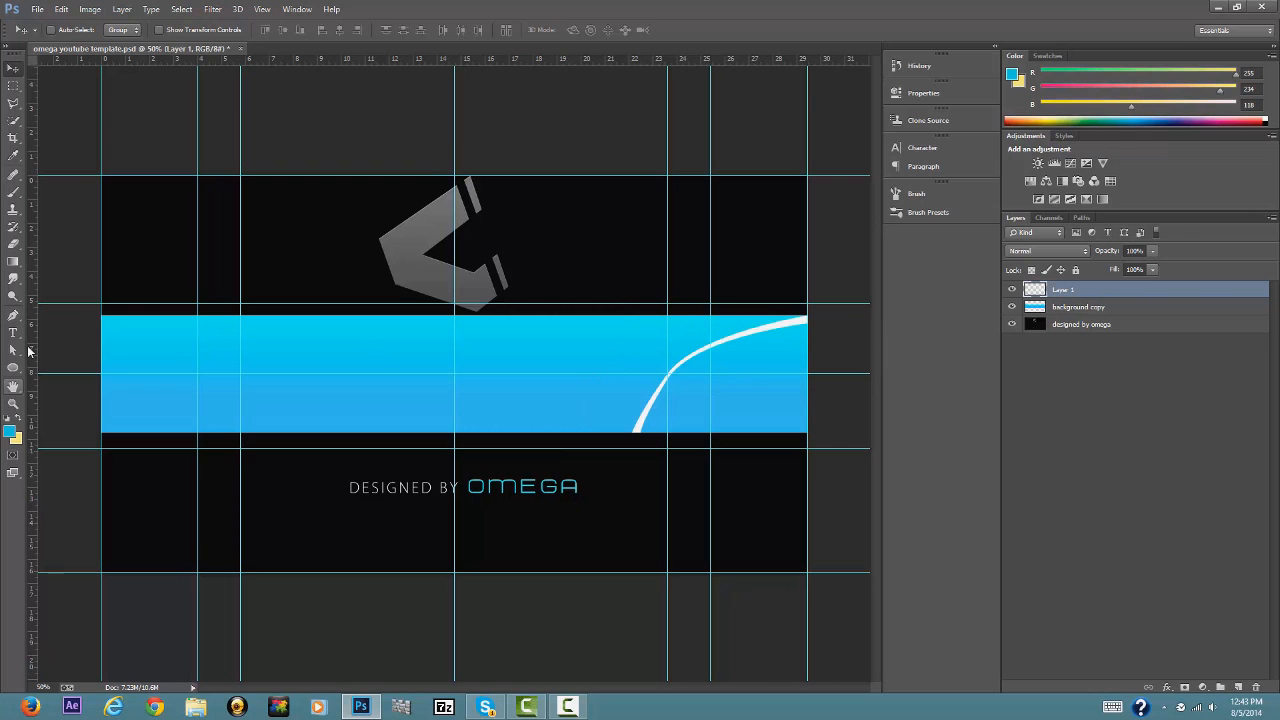
# Move the horizontal guide just above the blue band exactly onto the band's upper edge.
pyautogui.click(13, 404)
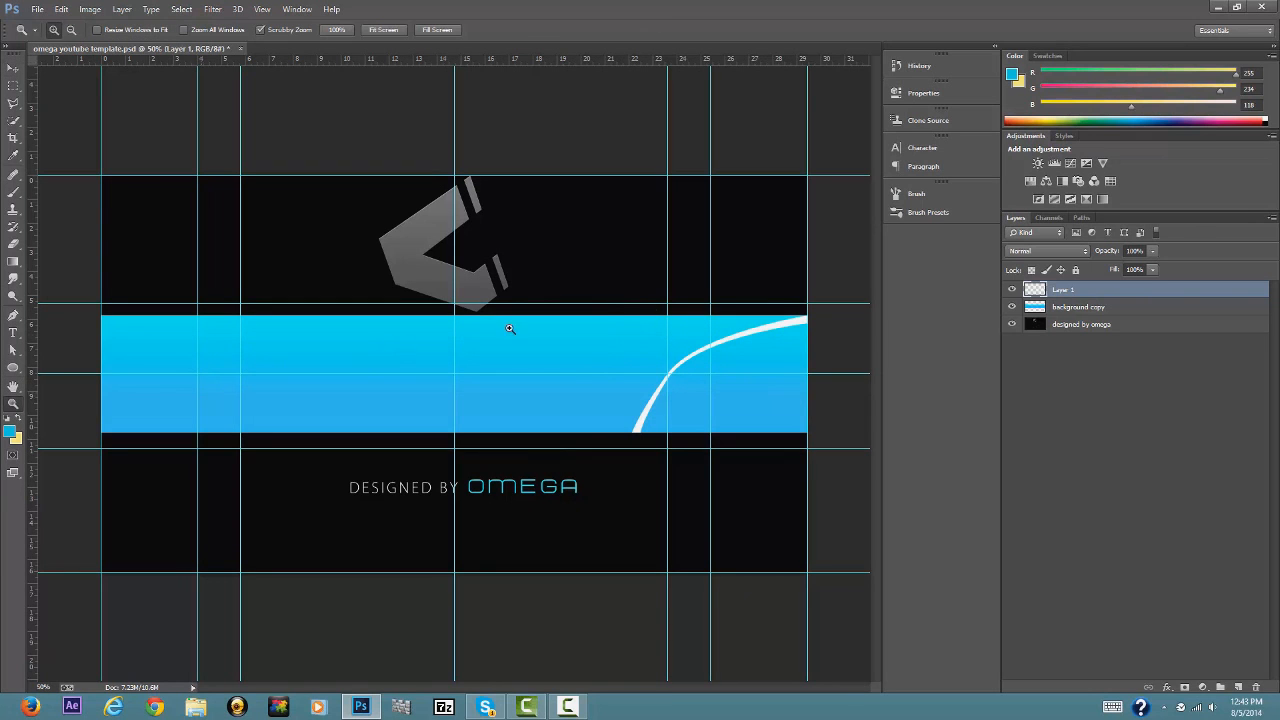
pyautogui.click(803, 318)
pyautogui.moveTo(829, 318); pyautogui.dragTo(772, 331)
pyautogui.click(13, 68)
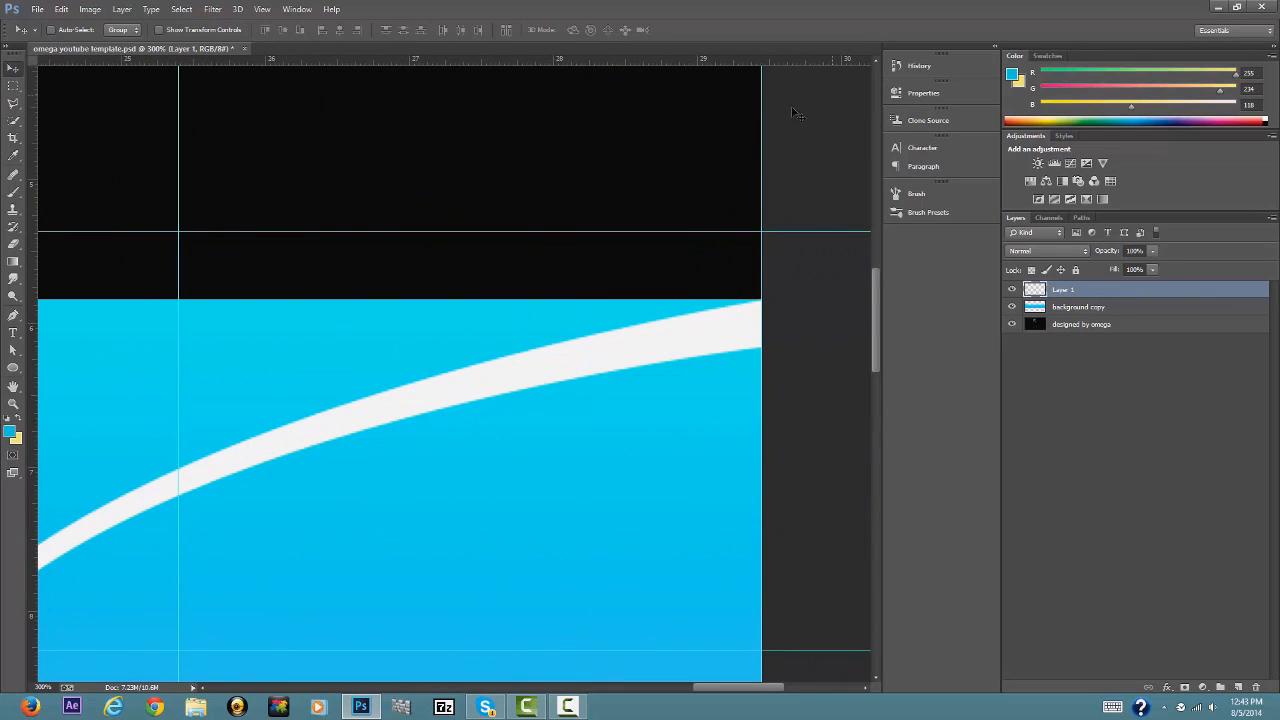
pyautogui.moveTo(774, 110)
pyautogui.mouseDown()
pyautogui.moveTo(791, 115)
pyautogui.moveTo(762, 110)
pyautogui.mouseUp()
pyautogui.moveTo(646, 237); pyautogui.dragTo(633, 298)
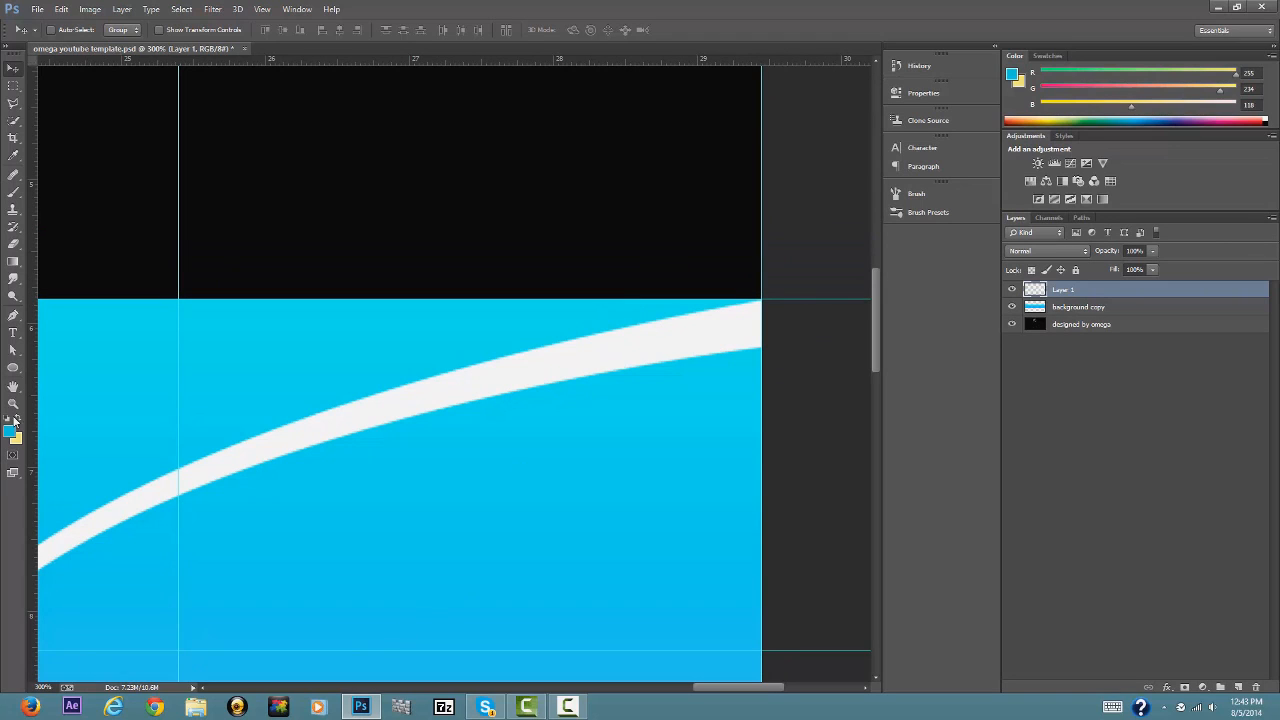
pyautogui.click(42, 688)
pyautogui.write('50')
pyautogui.press('Return')
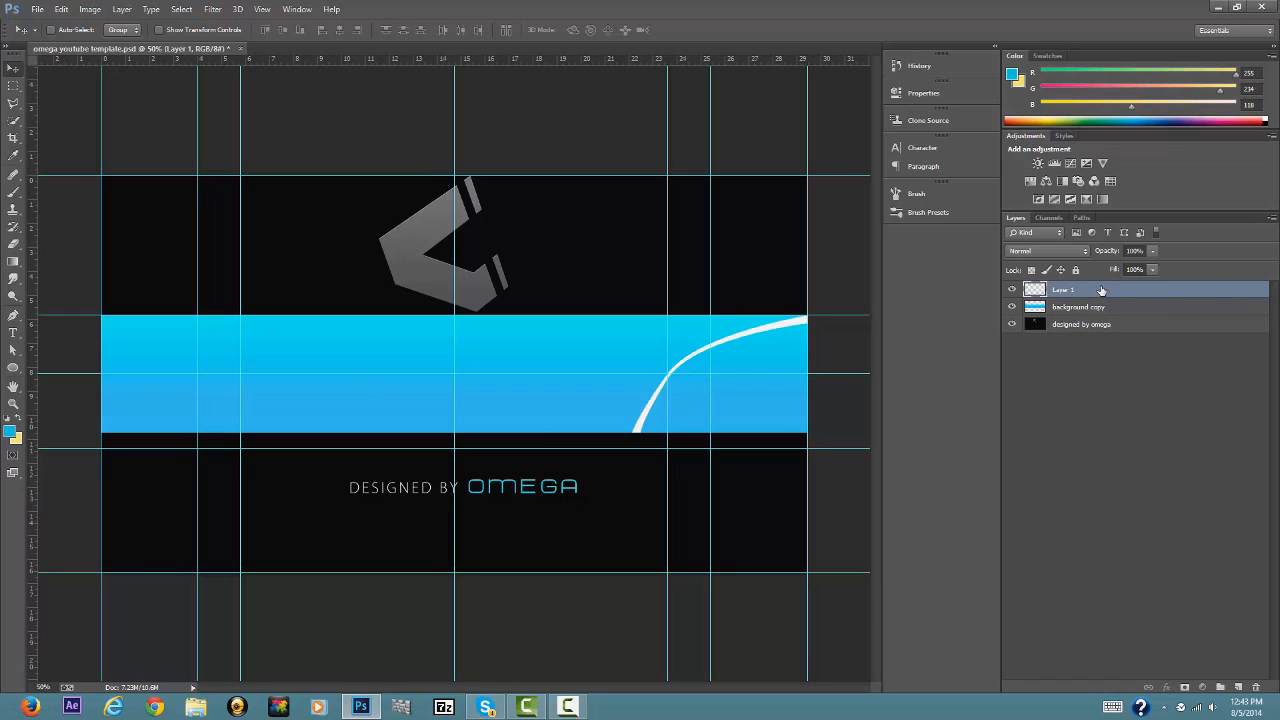
# Duplicate the white curve twice, offsetting each copy down and to the right of the previous one.
pyautogui.hotkey('ctrl', 'j')
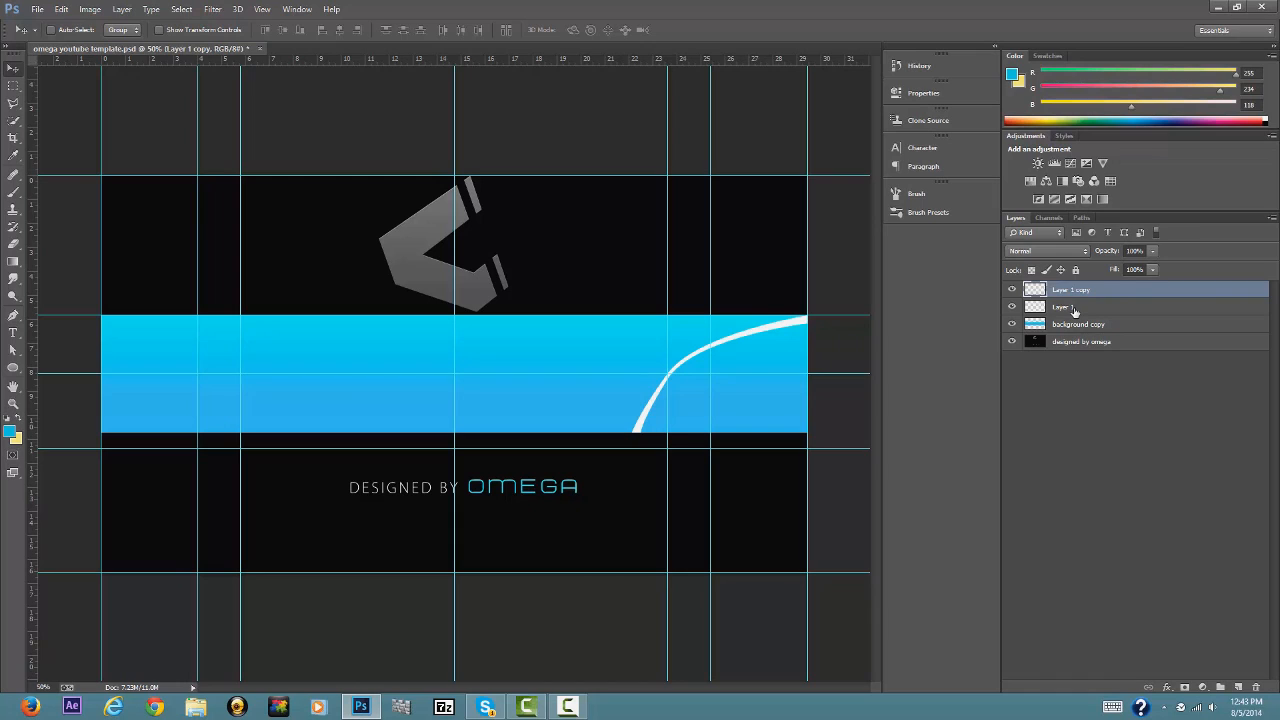
pyautogui.click(1075, 311)
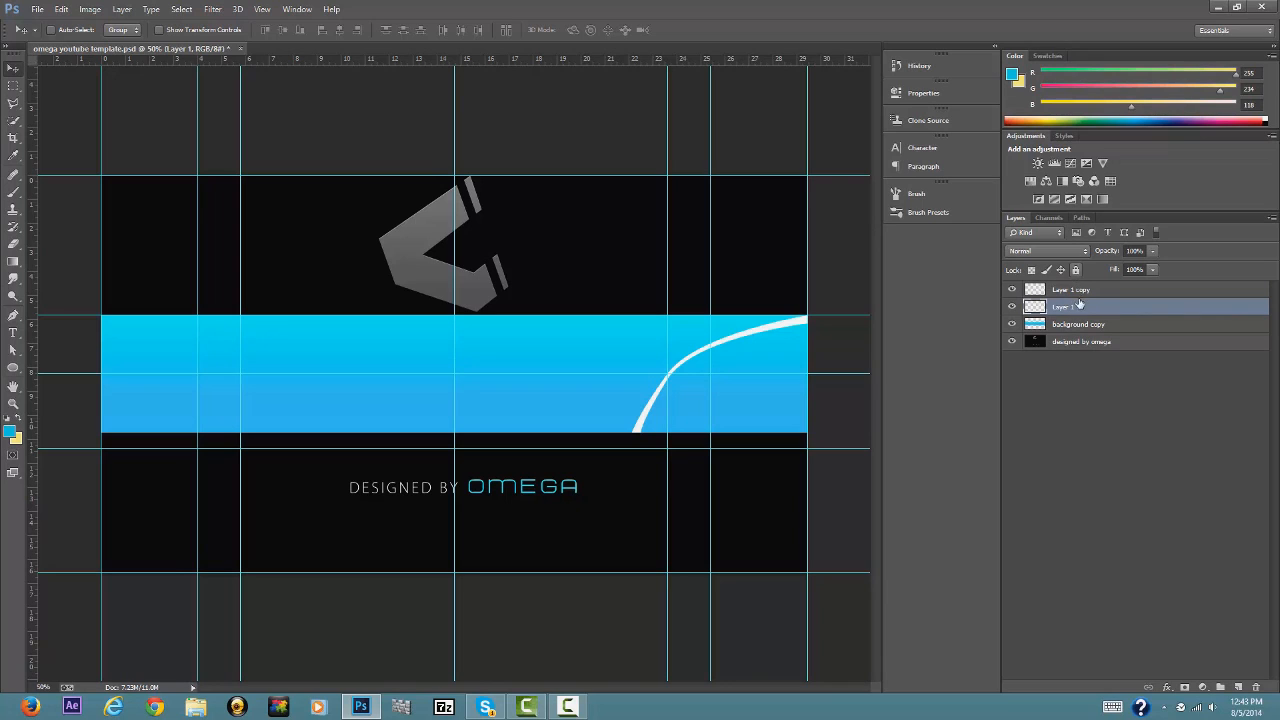
pyautogui.click(1090, 291)
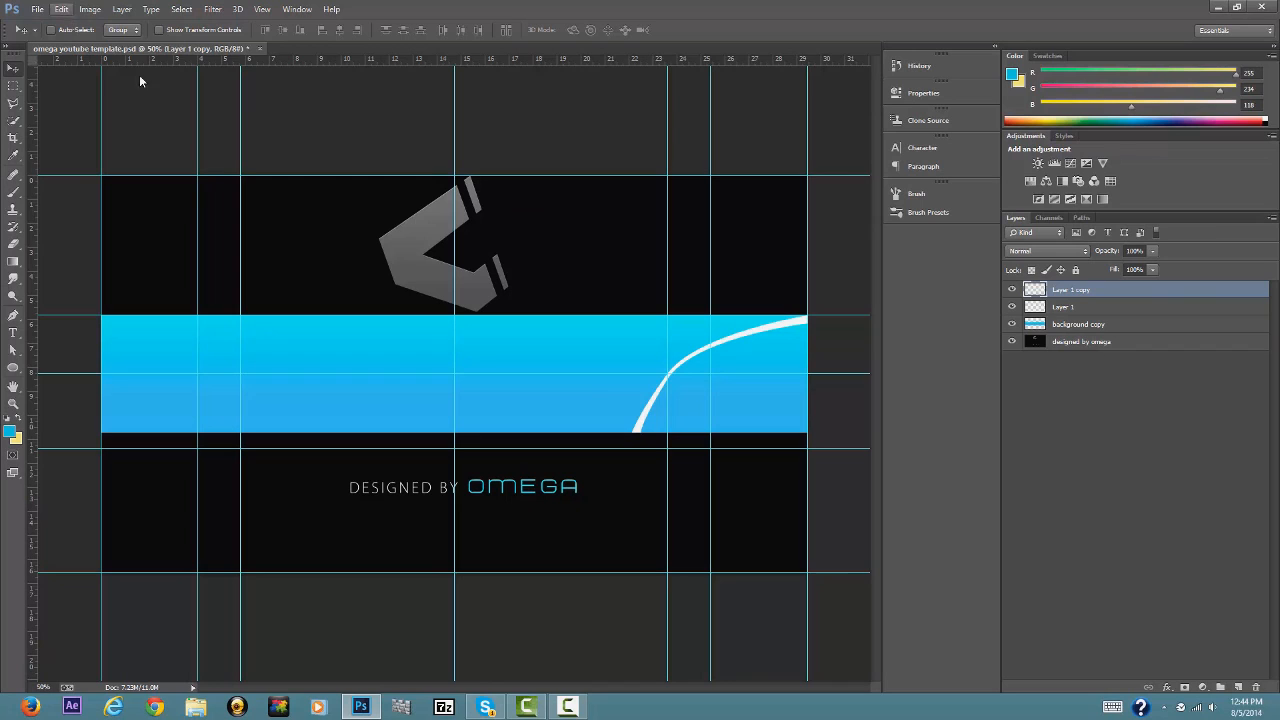
pyautogui.moveTo(662, 398); pyautogui.dragTo(692, 419)
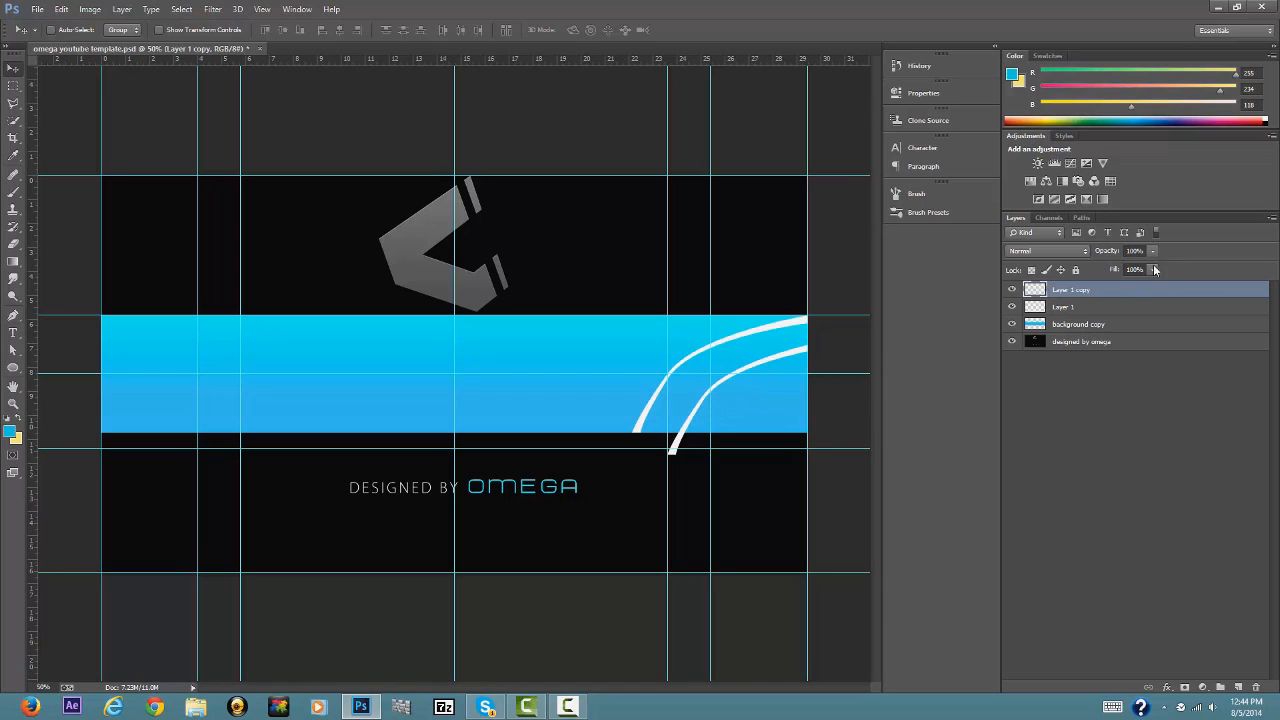
pyautogui.hotkey('ctrl', 'j')
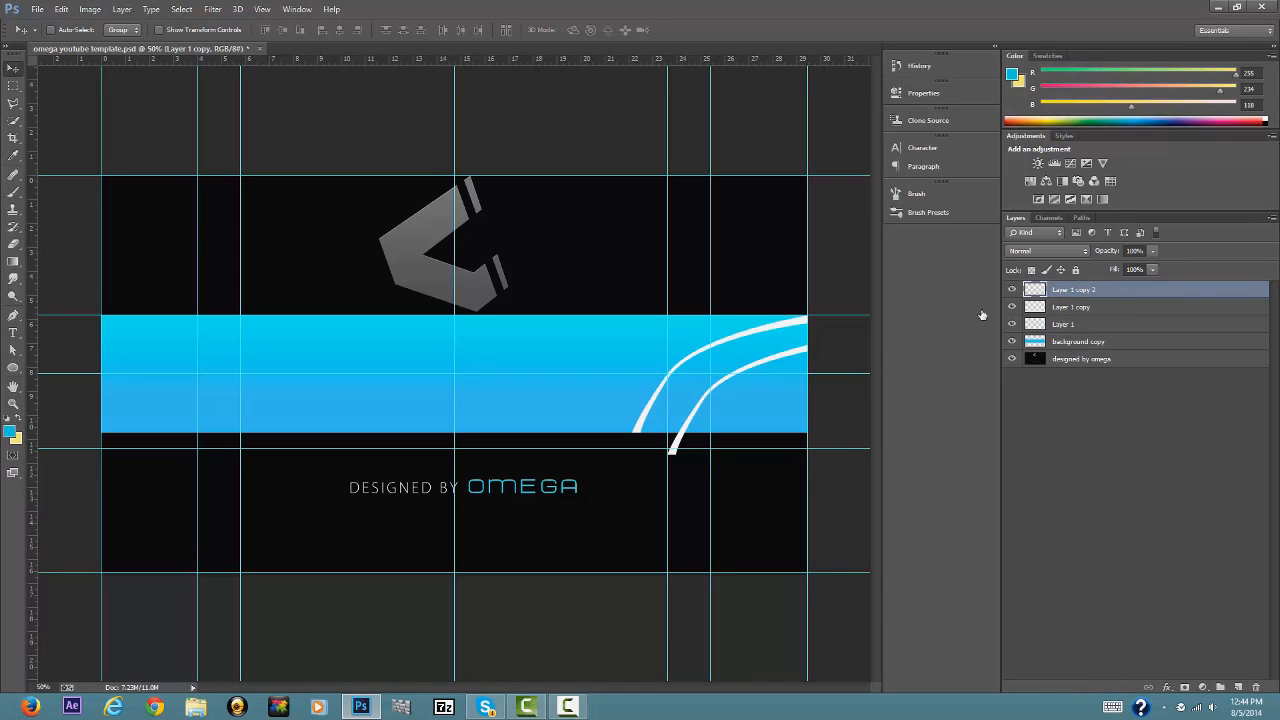
pyautogui.moveTo(707, 404); pyautogui.dragTo(731, 414)
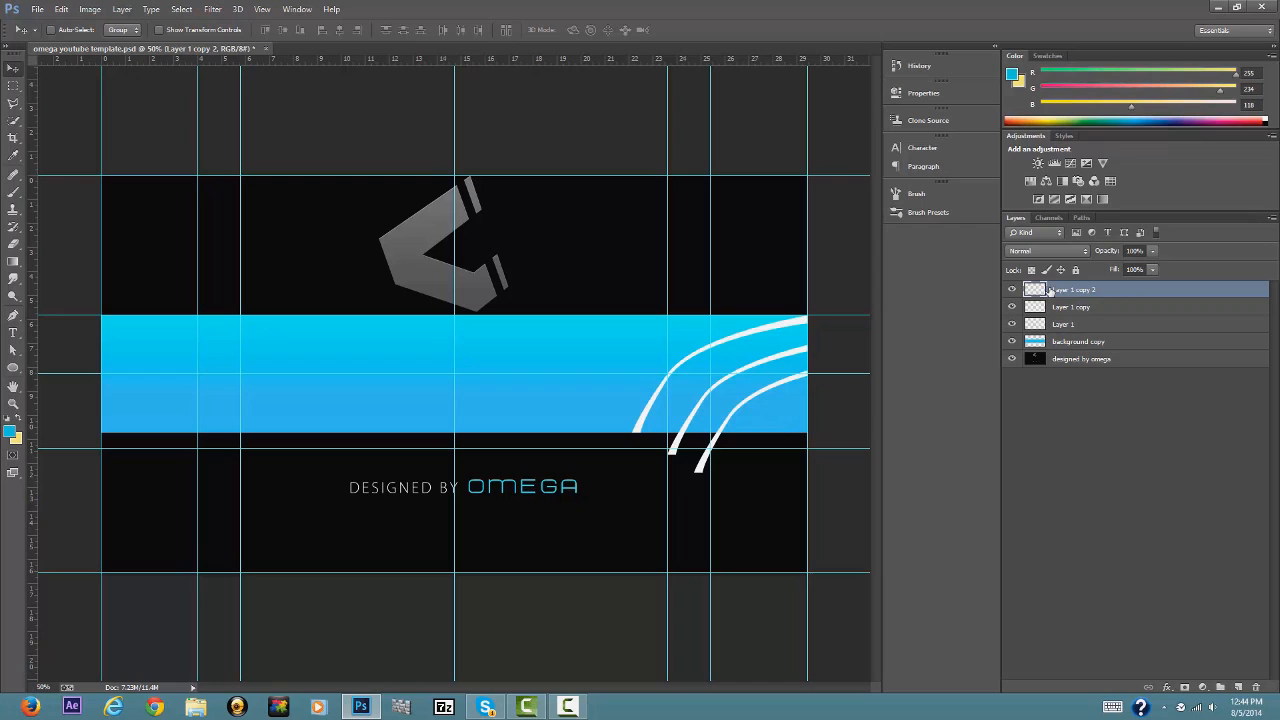
# Hide and delete the two offset copies of the white curve, Layer 1 copy and Layer 1 copy 2.
pyautogui.click(1012, 290)
pyautogui.click(1012, 307)
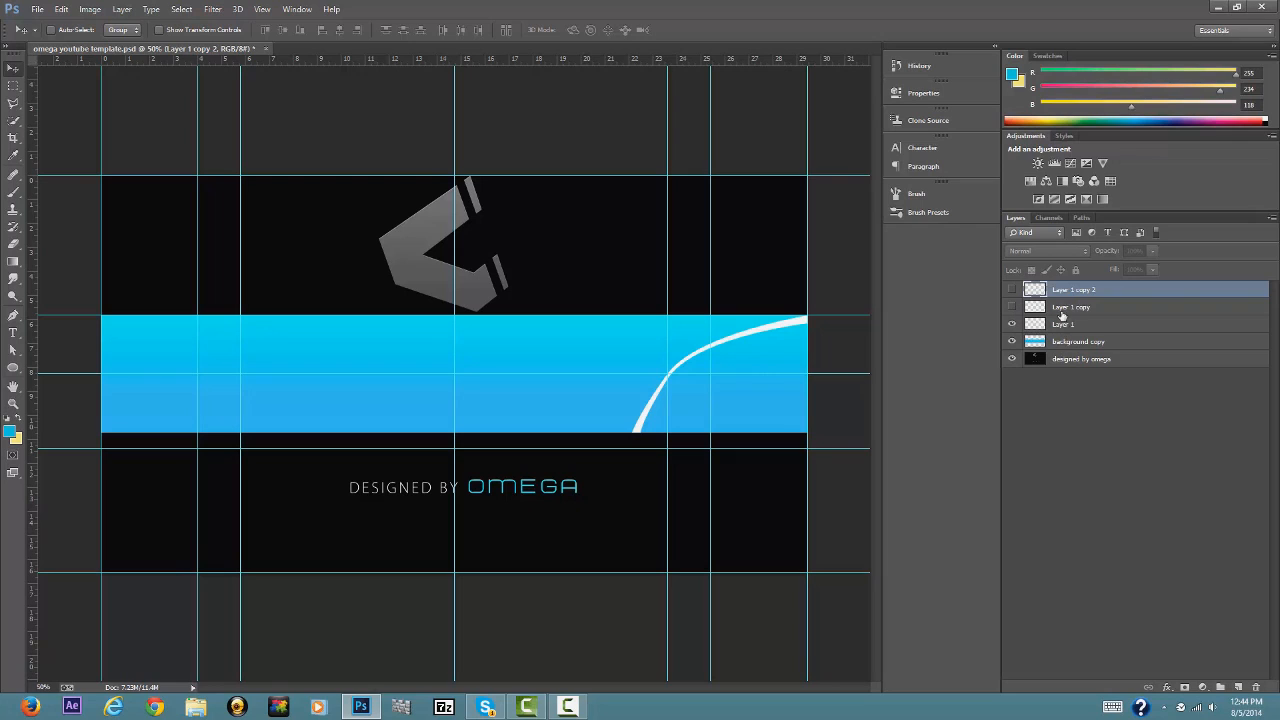
pyautogui.click(1062, 312)
pyautogui.click(1065, 290)
pyautogui.keyDown('shift'); pyautogui.click(1062, 307); pyautogui.keyUp('shift')
pyautogui.press('Delete')
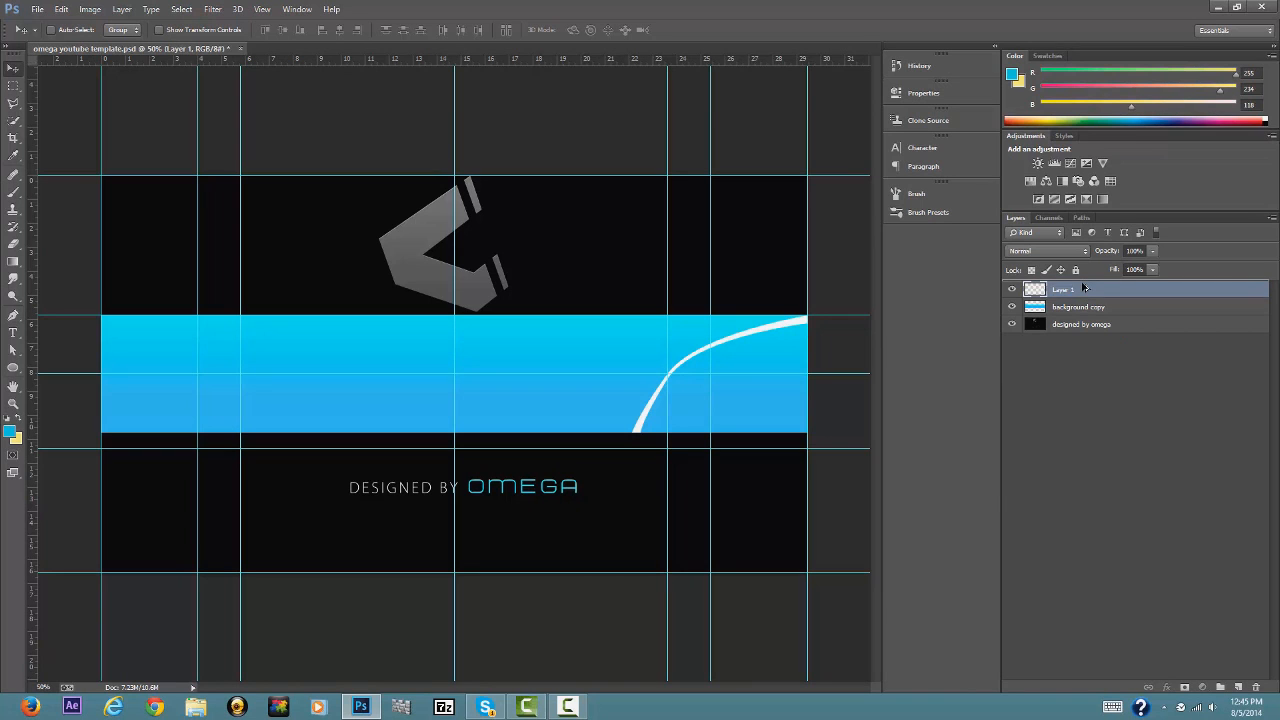
# Duplicate the white curve layer, flip the copy horizontally, and place it at the blue band's left end as a mirror image.
pyautogui.hotkey('ctrl', 'j')
pyautogui.click(61, 9)
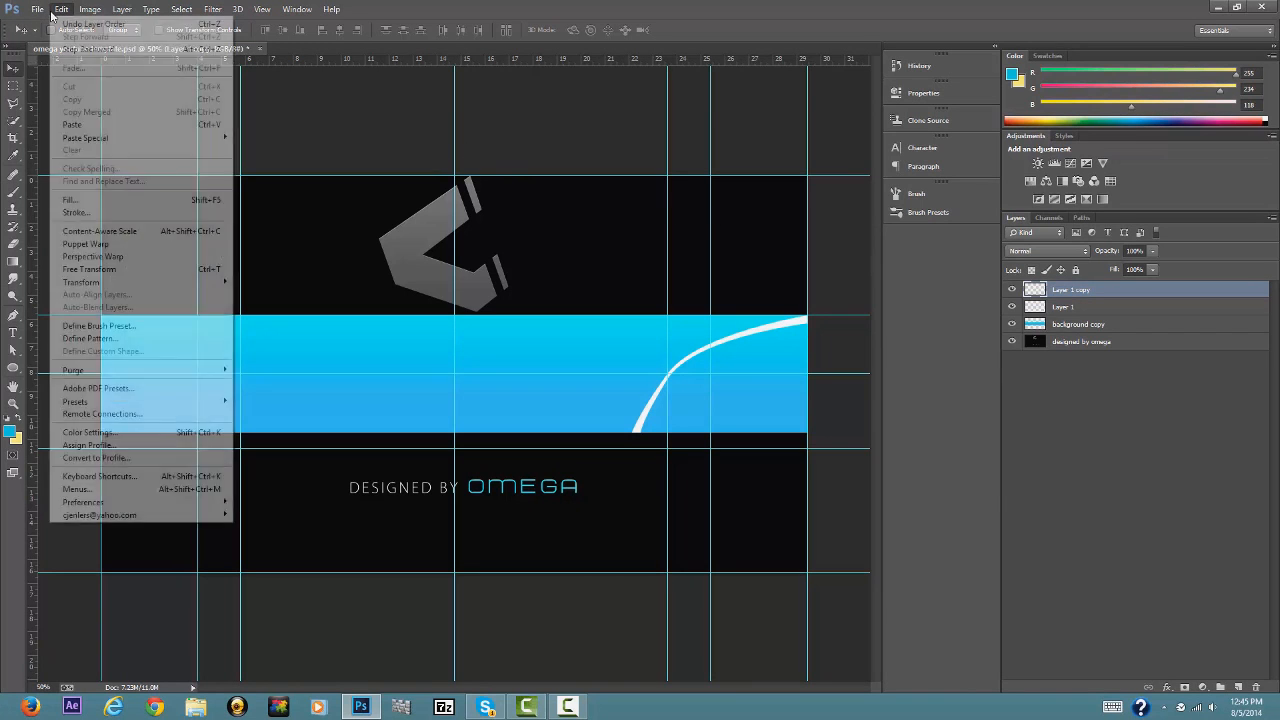
pyautogui.moveTo(180, 283)
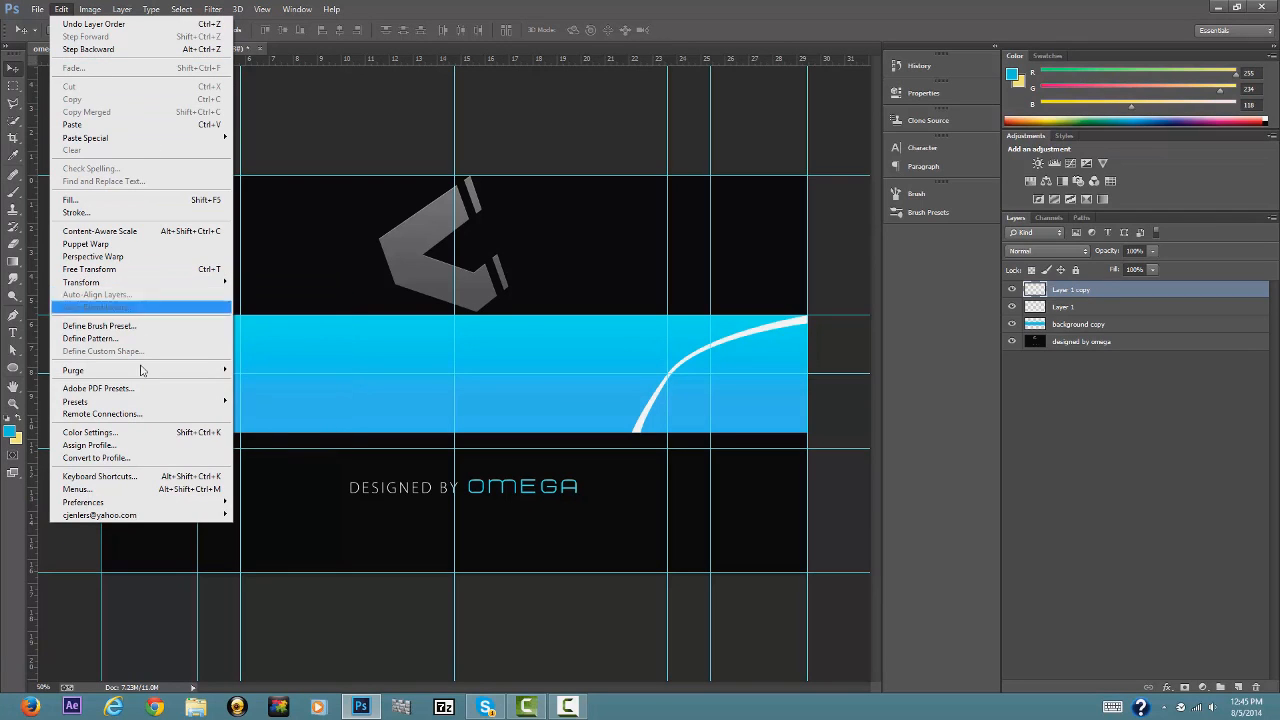
pyautogui.moveTo(140, 282)
pyautogui.click(268, 426)
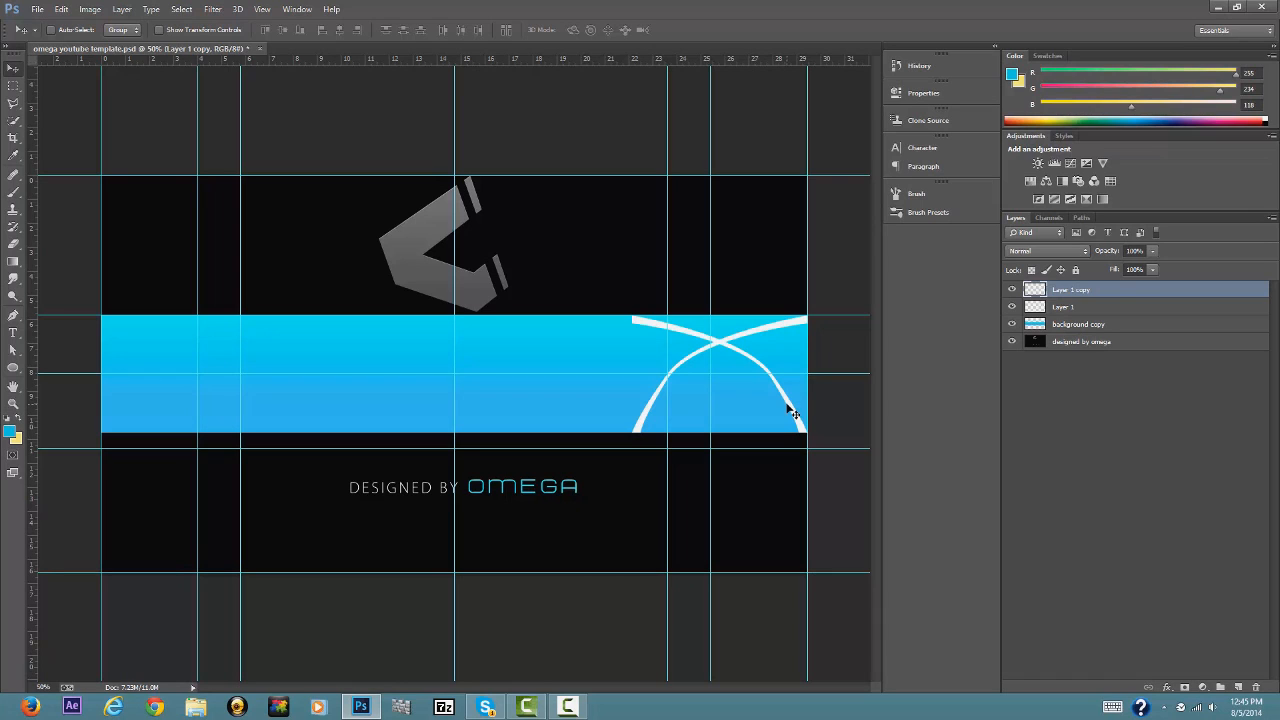
pyautogui.moveTo(790, 410); pyautogui.dragTo(257, 424)
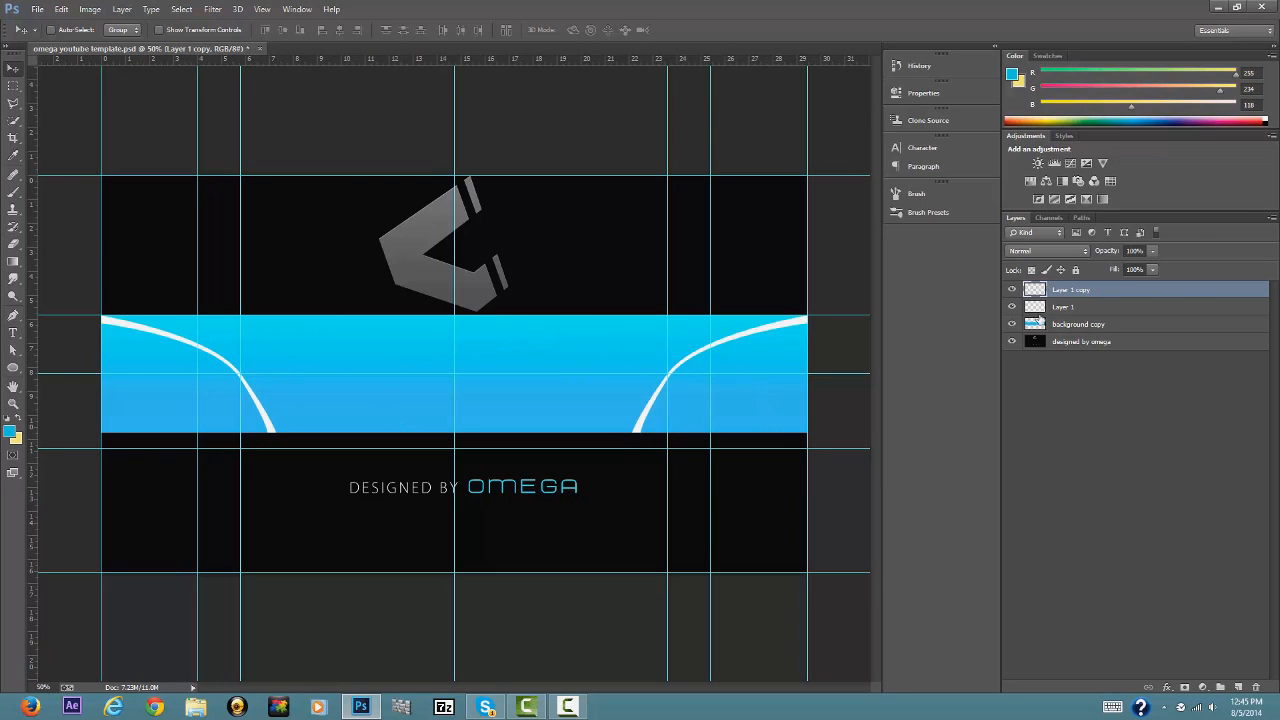
# Merge the two white curve layers, Layer 1 and Layer 1 copy, into one.
pyautogui.keyDown('shift'); pyautogui.click(1085, 307); pyautogui.keyUp('shift')
pyautogui.rightClick(1084, 310)
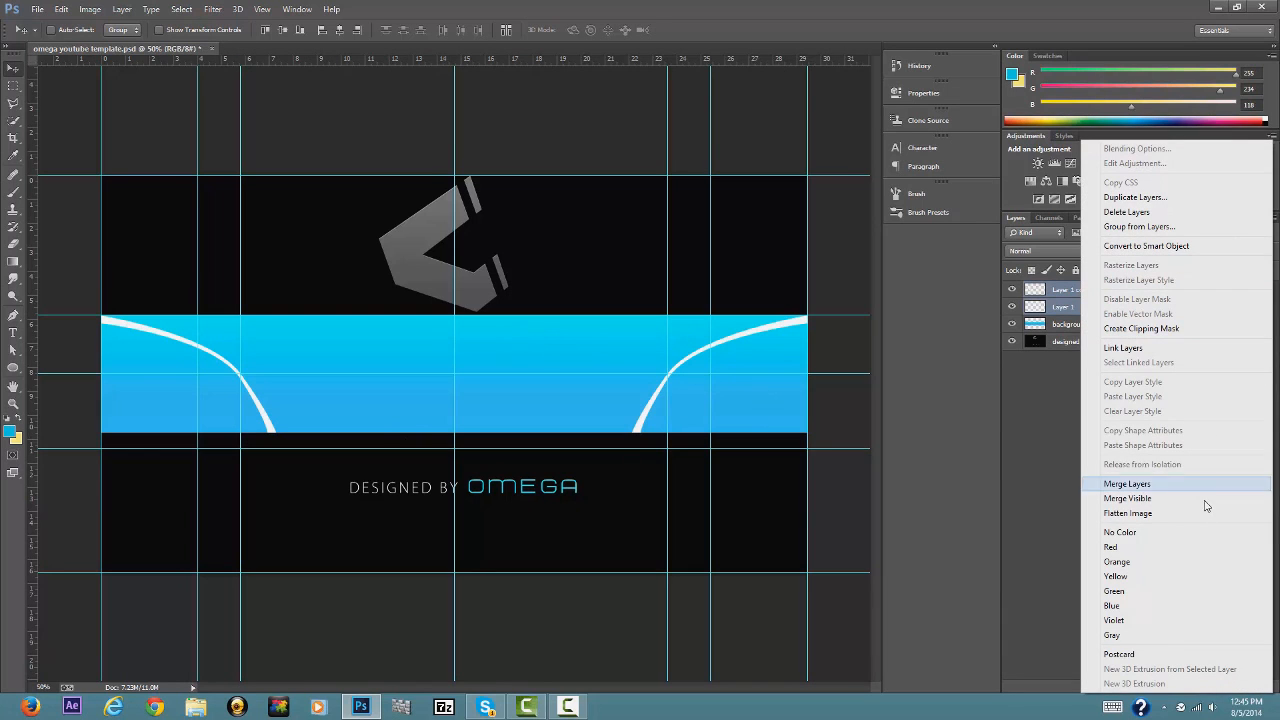
pyautogui.click(1159, 485)
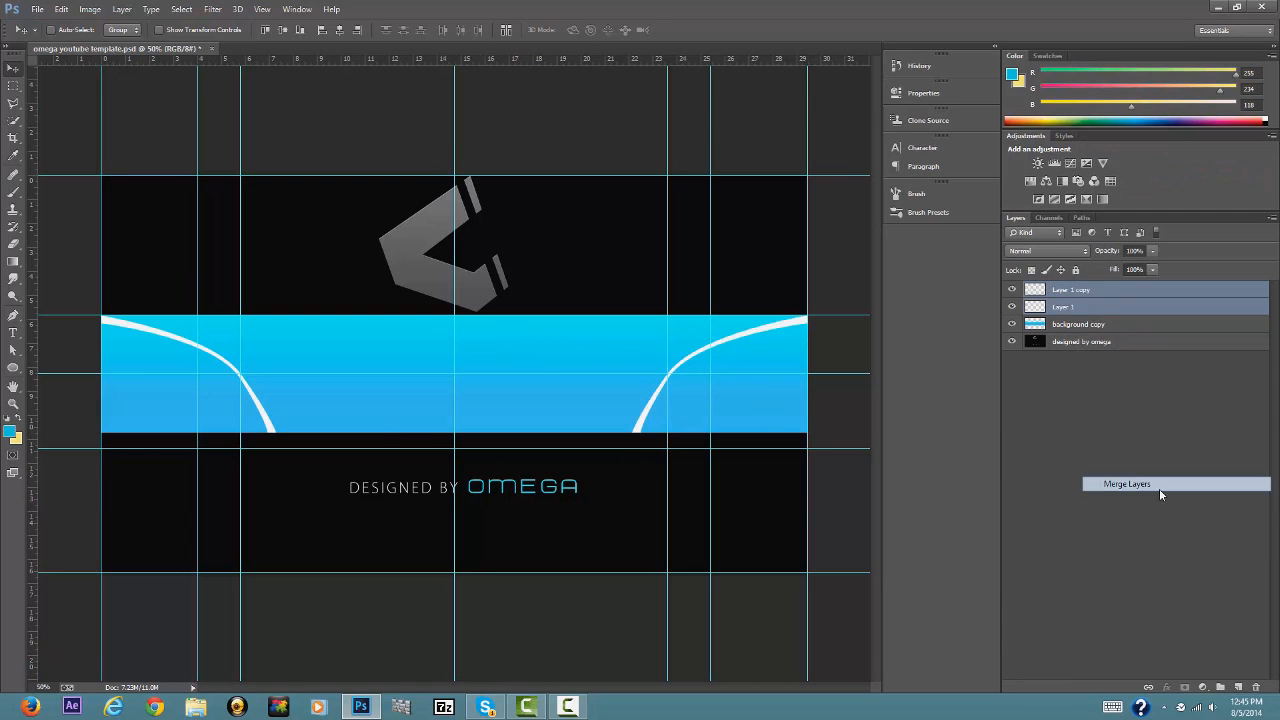
# Add a drop shadow with a 90° angle to the merged white curves.
pyautogui.rightClick(1071, 296)
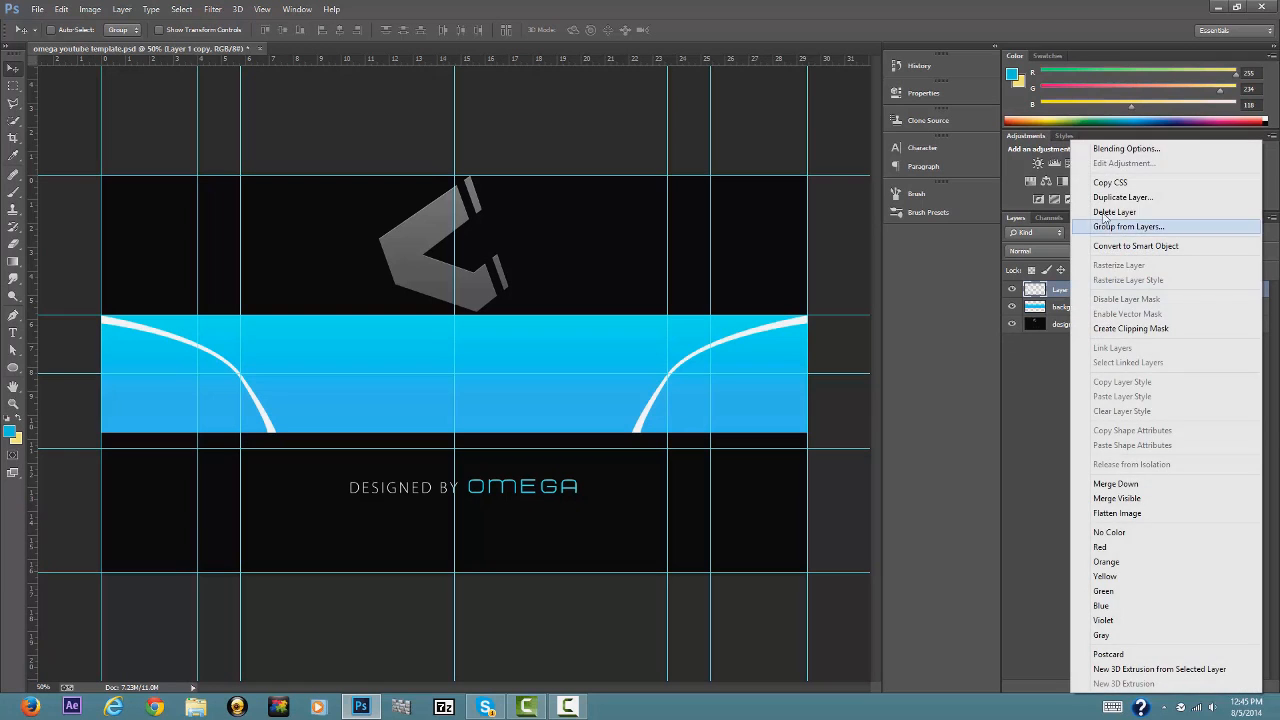
pyautogui.click(1100, 148)
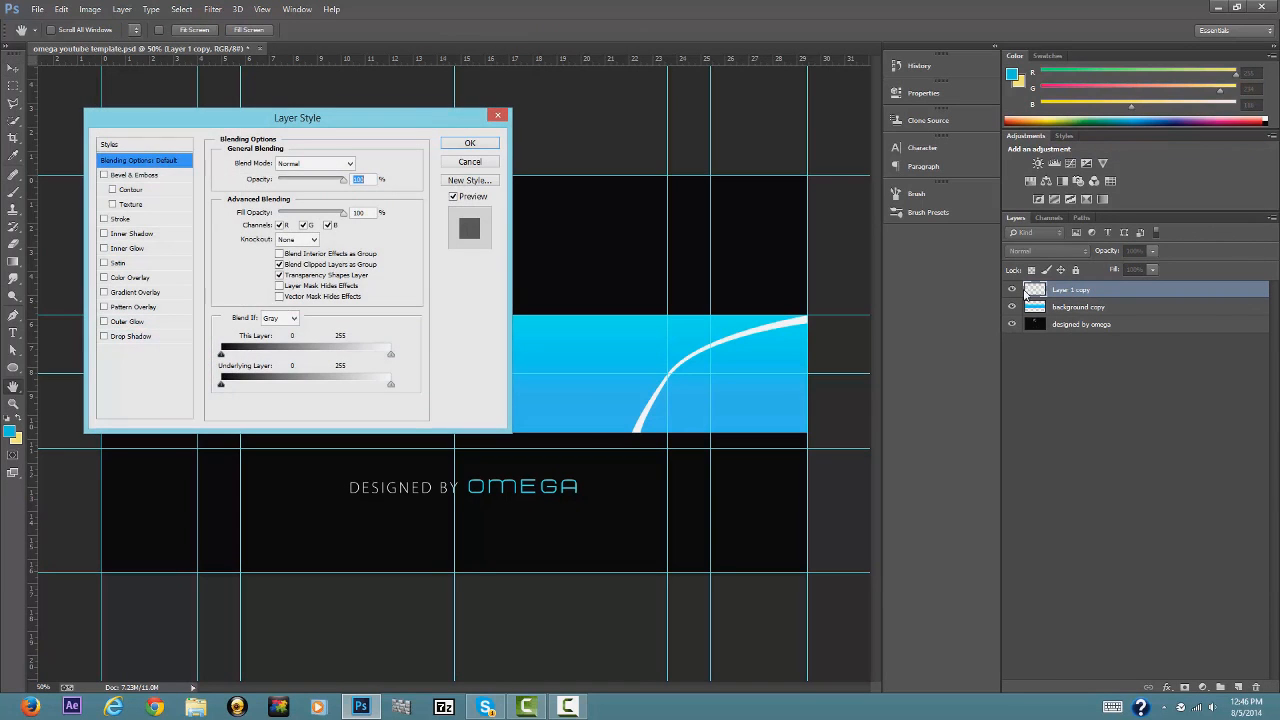
pyautogui.moveTo(437, 122); pyautogui.dragTo(1160, 160)
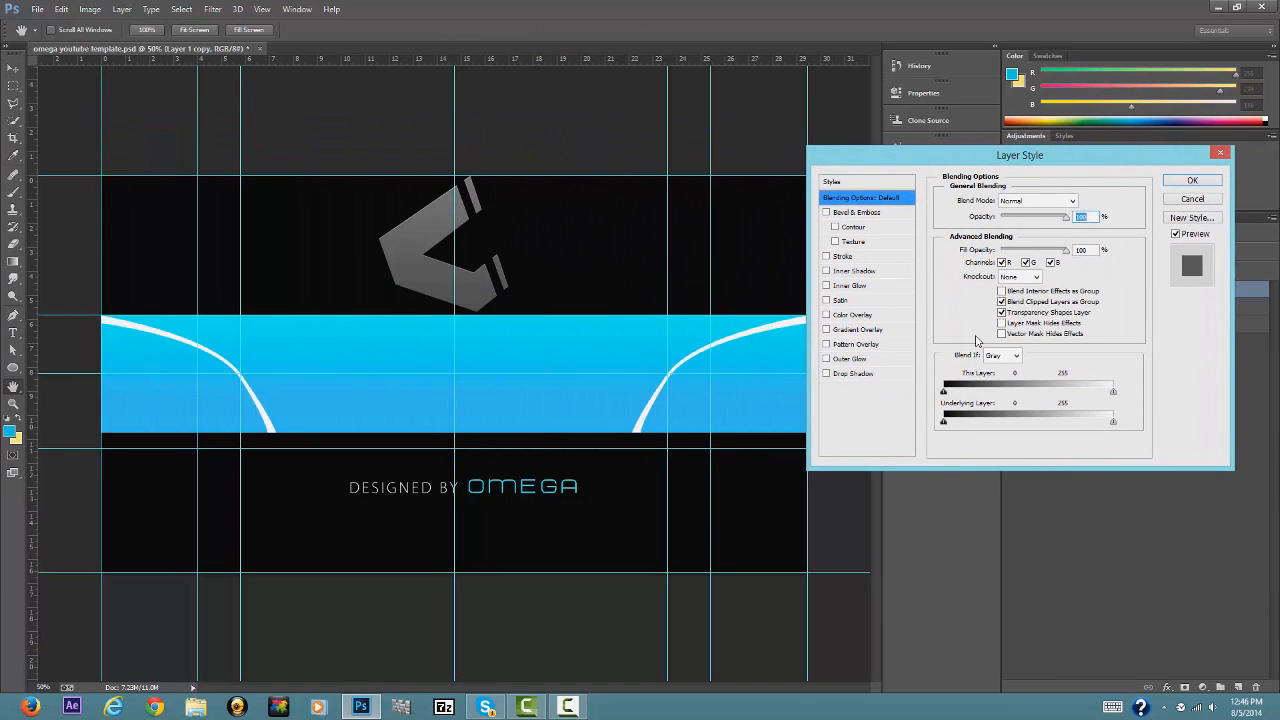
pyautogui.click(827, 373)
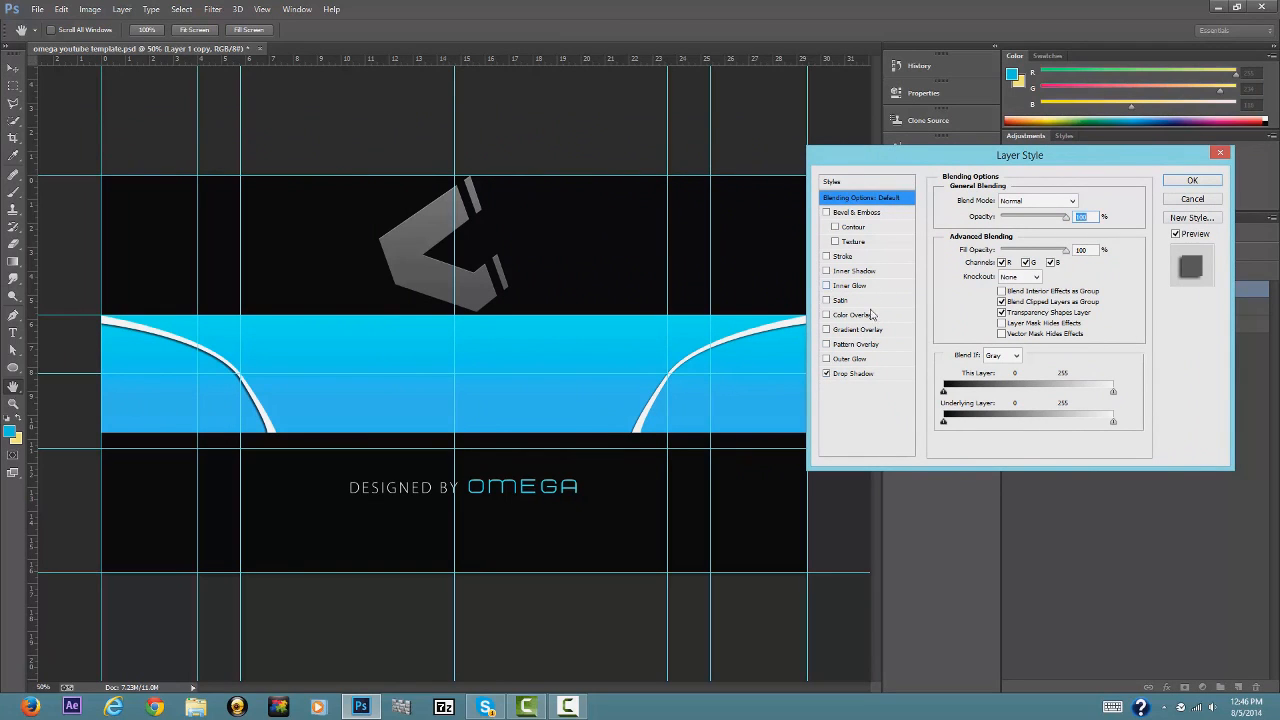
pyautogui.click(866, 377)
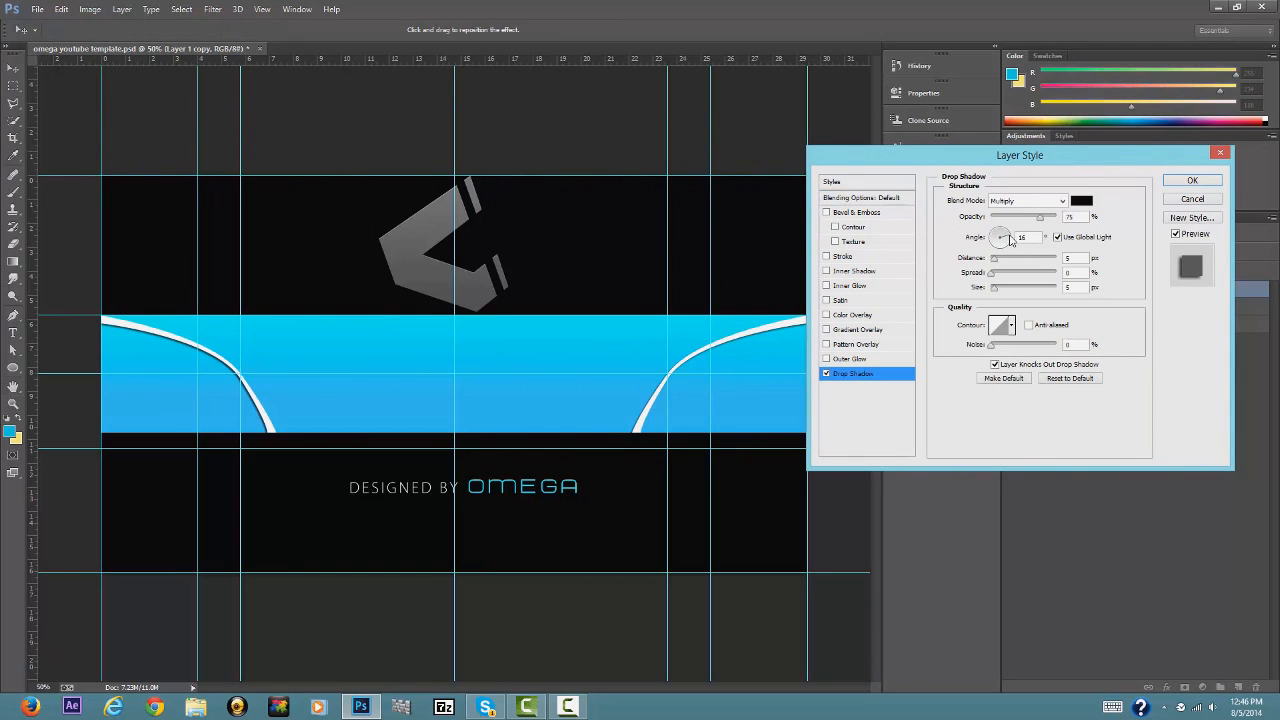
pyautogui.moveTo(1015, 244); pyautogui.dragTo(976, 240)
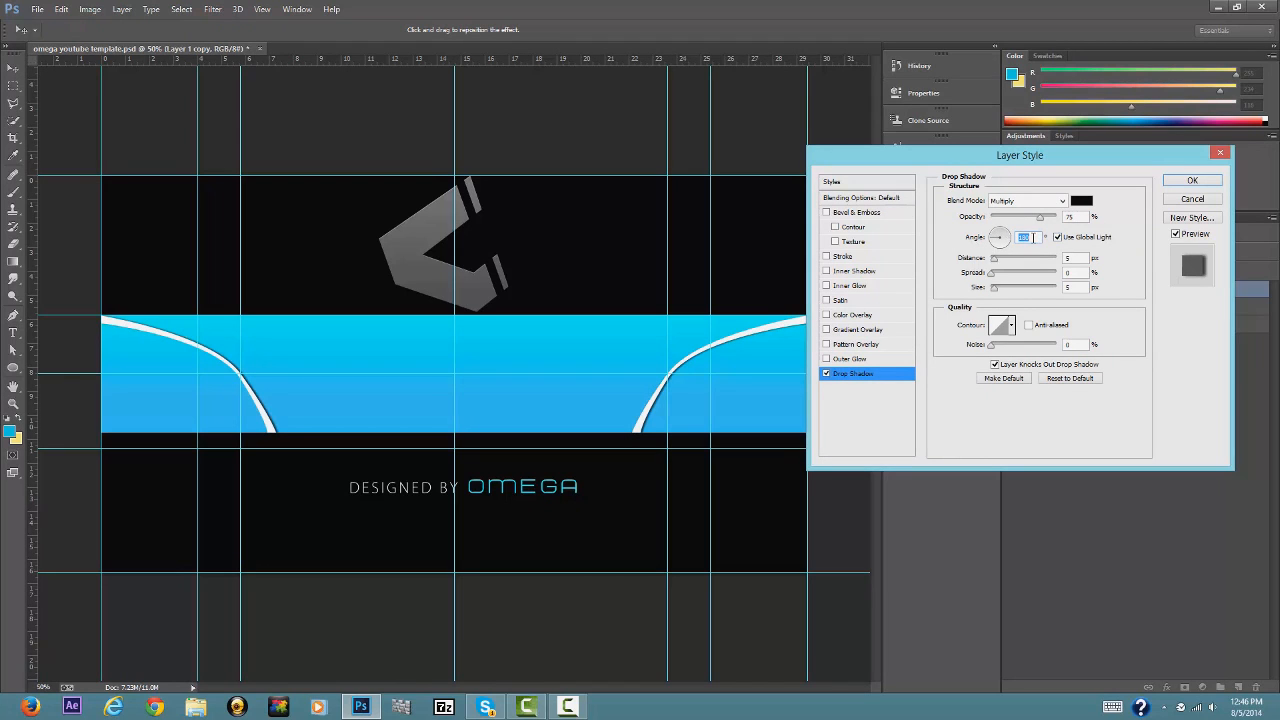
pyautogui.write('30')
pyautogui.press('Return')
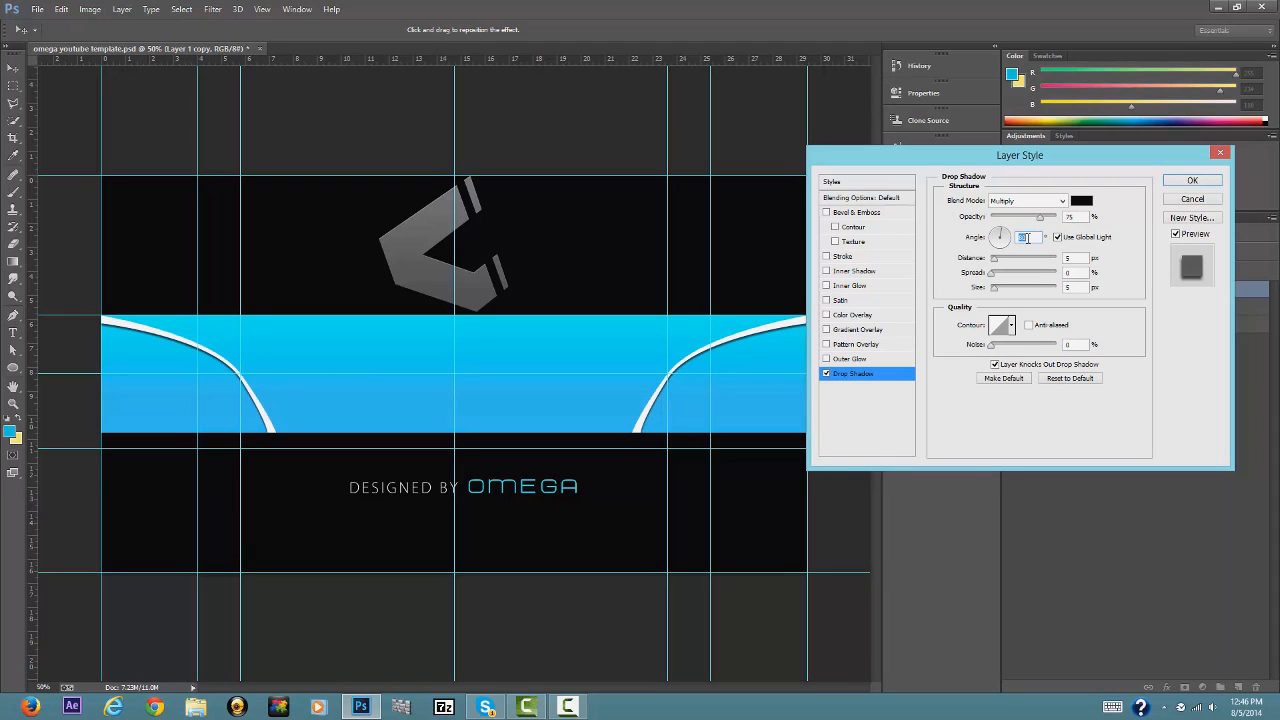
pyautogui.write('90')
pyautogui.click(1191, 181)
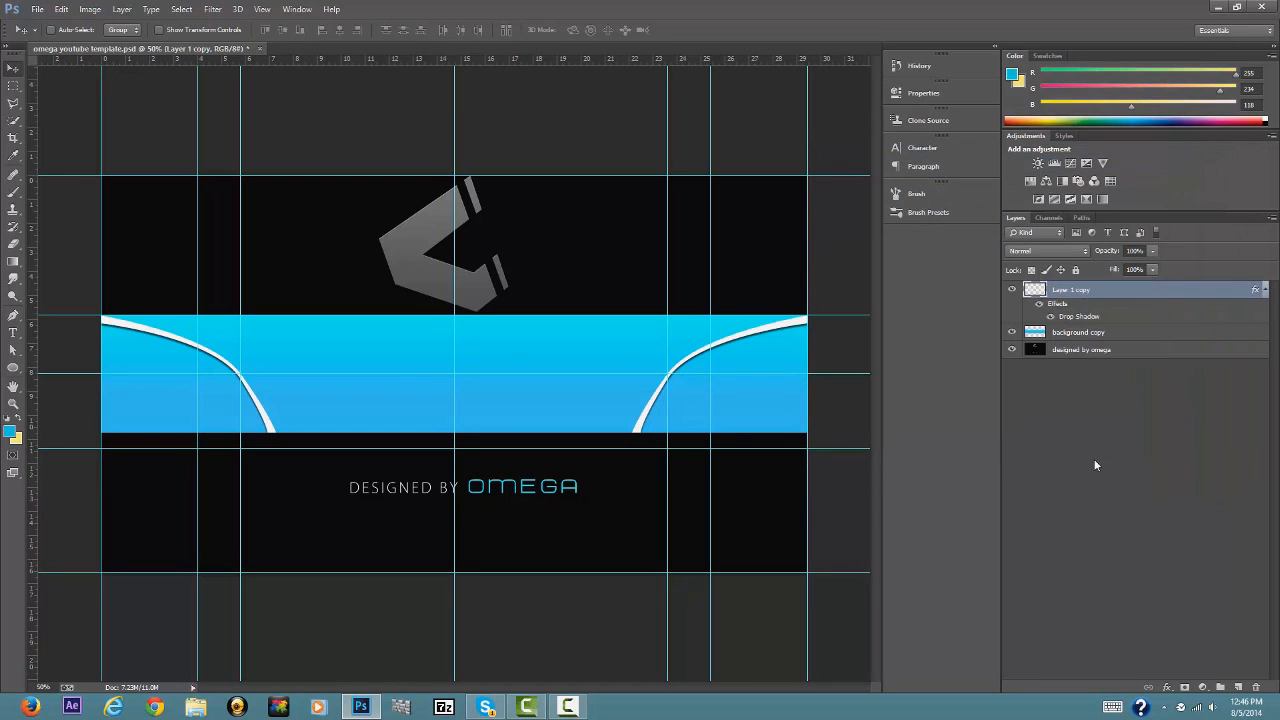
# Undo the drop shadow and the merge of the two white curve layers.
pyautogui.click(1083, 398)
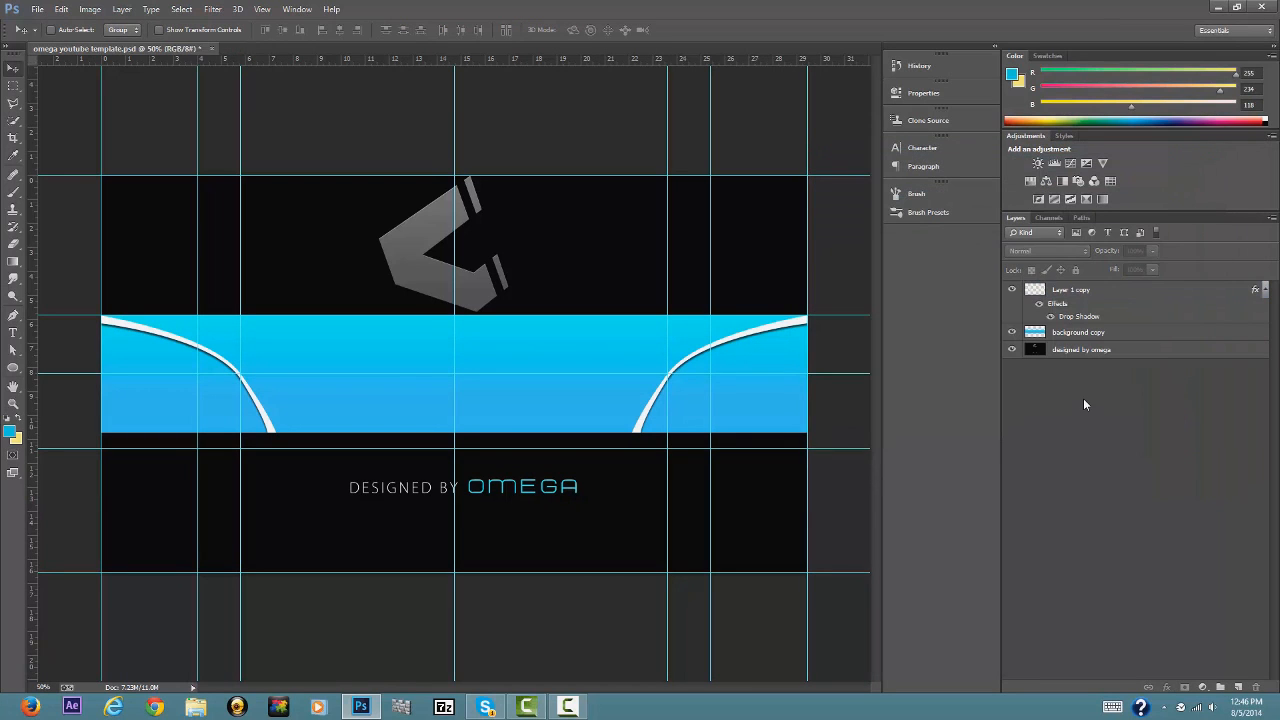
pyautogui.click(1110, 297)
pyautogui.click(1264, 290)
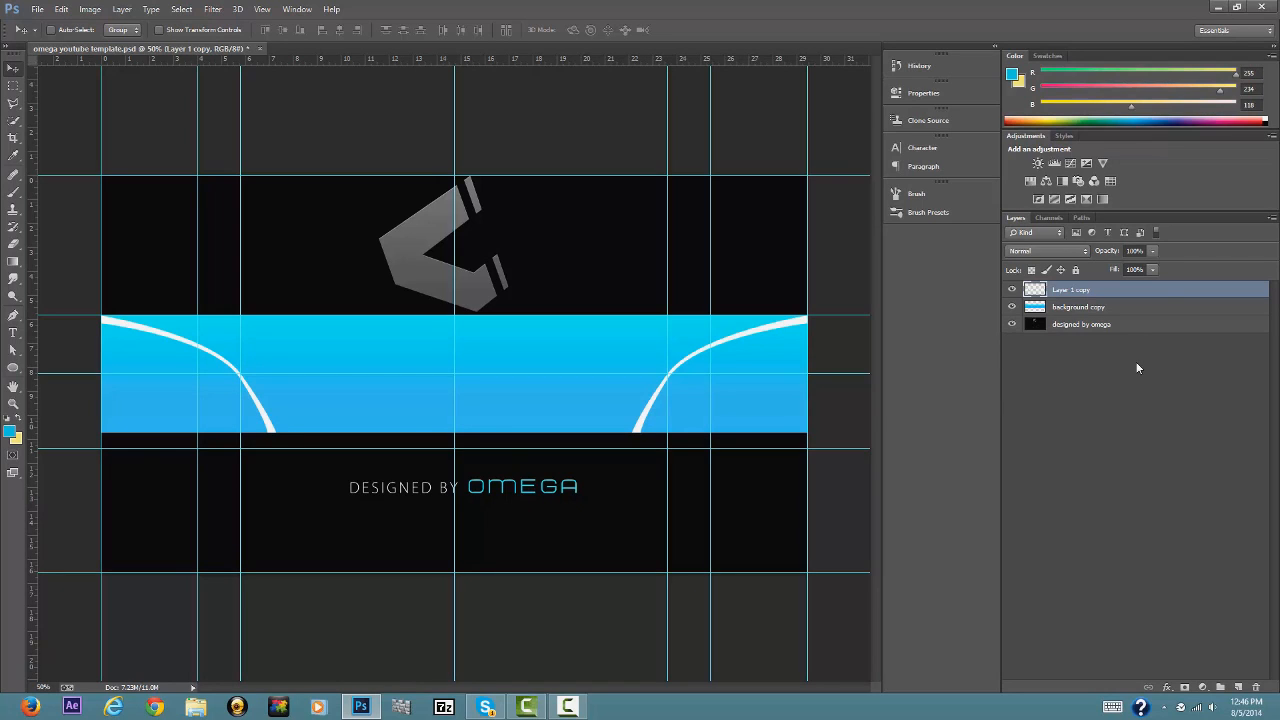
pyautogui.hotkey('ctrl', 'z')
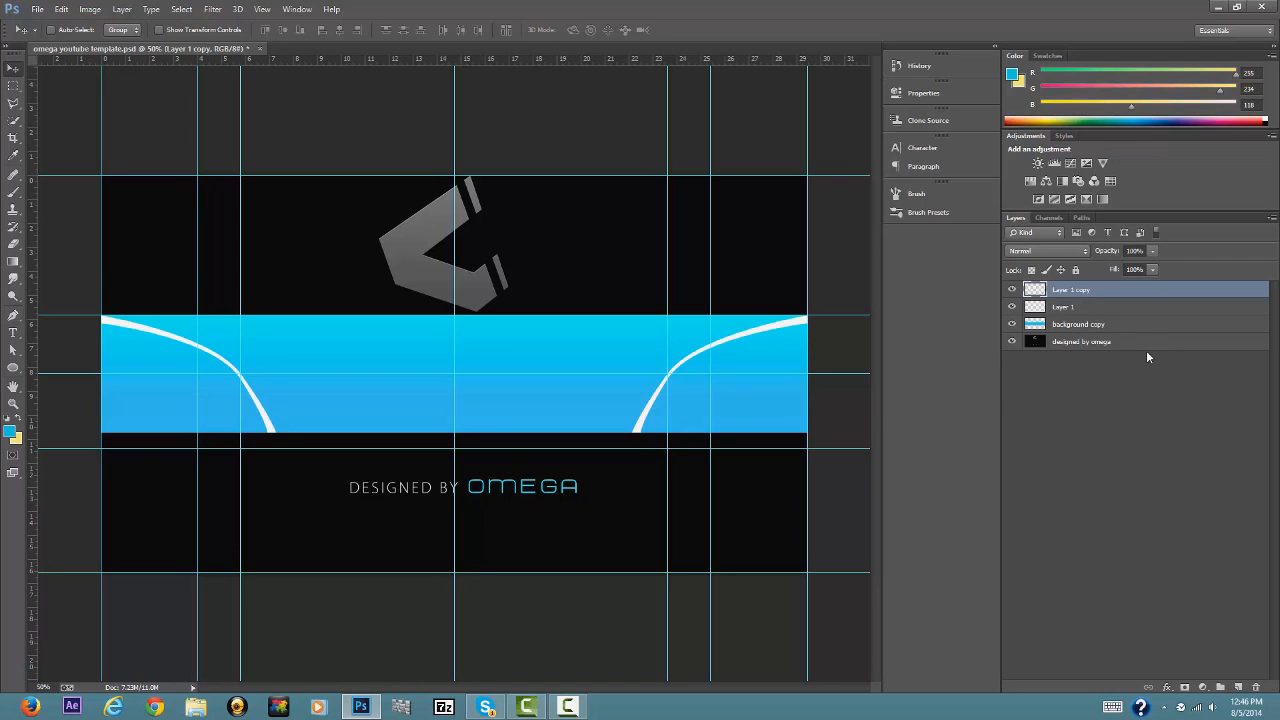
# Add a drop shadow with a 90° angle to the left white curve on Layer 1 copy.
pyautogui.rightClick(1073, 300)
pyautogui.click(1104, 150)
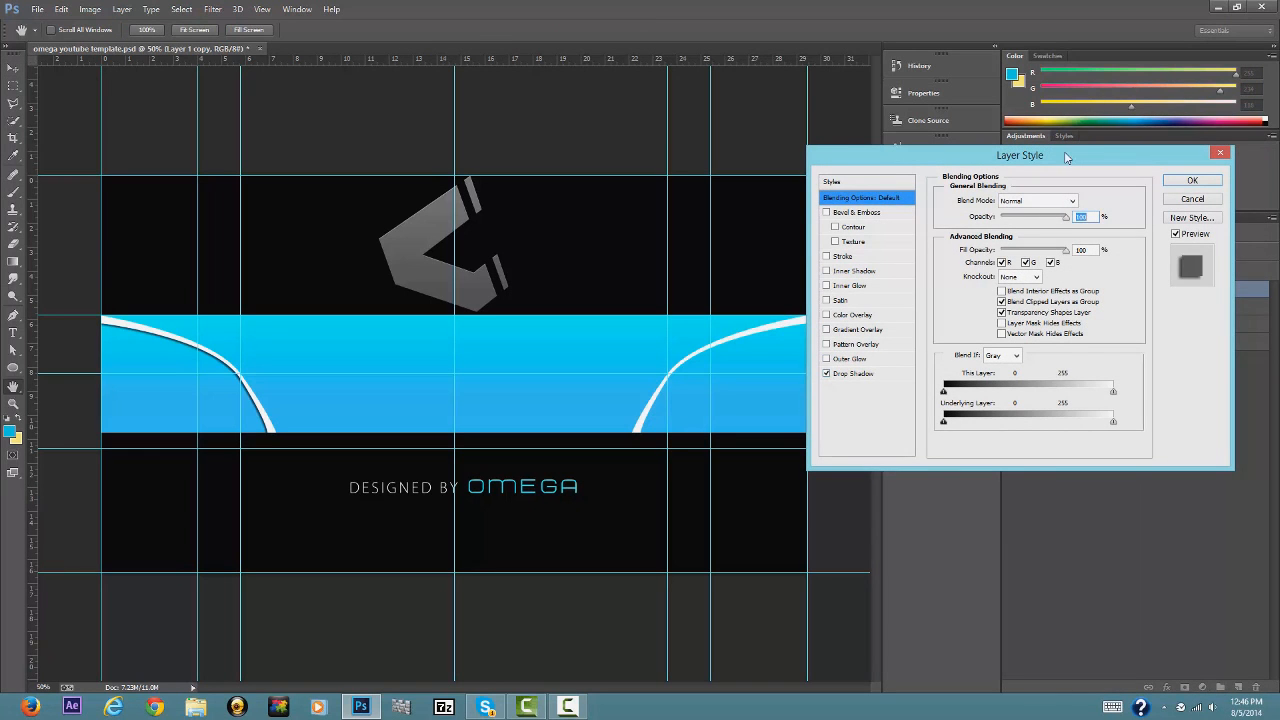
pyautogui.moveTo(1066, 157); pyautogui.dragTo(818, 139)
pyautogui.click(627, 352)
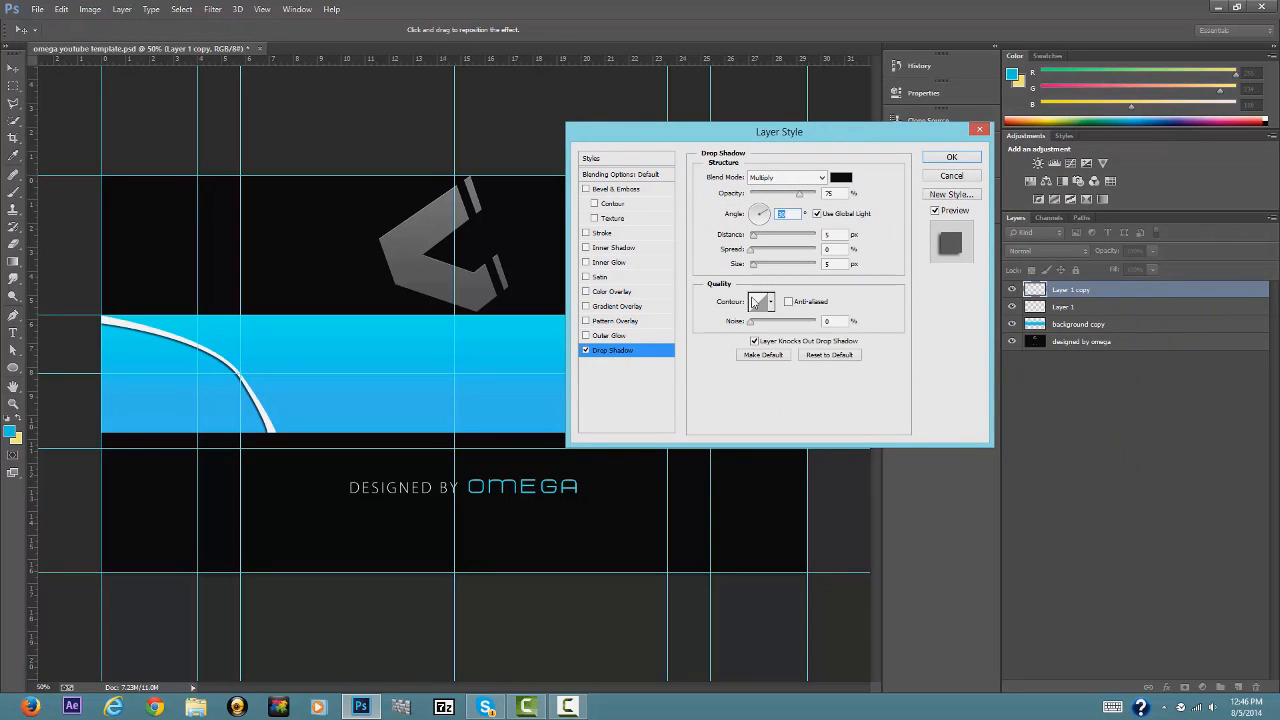
pyautogui.click(948, 160)
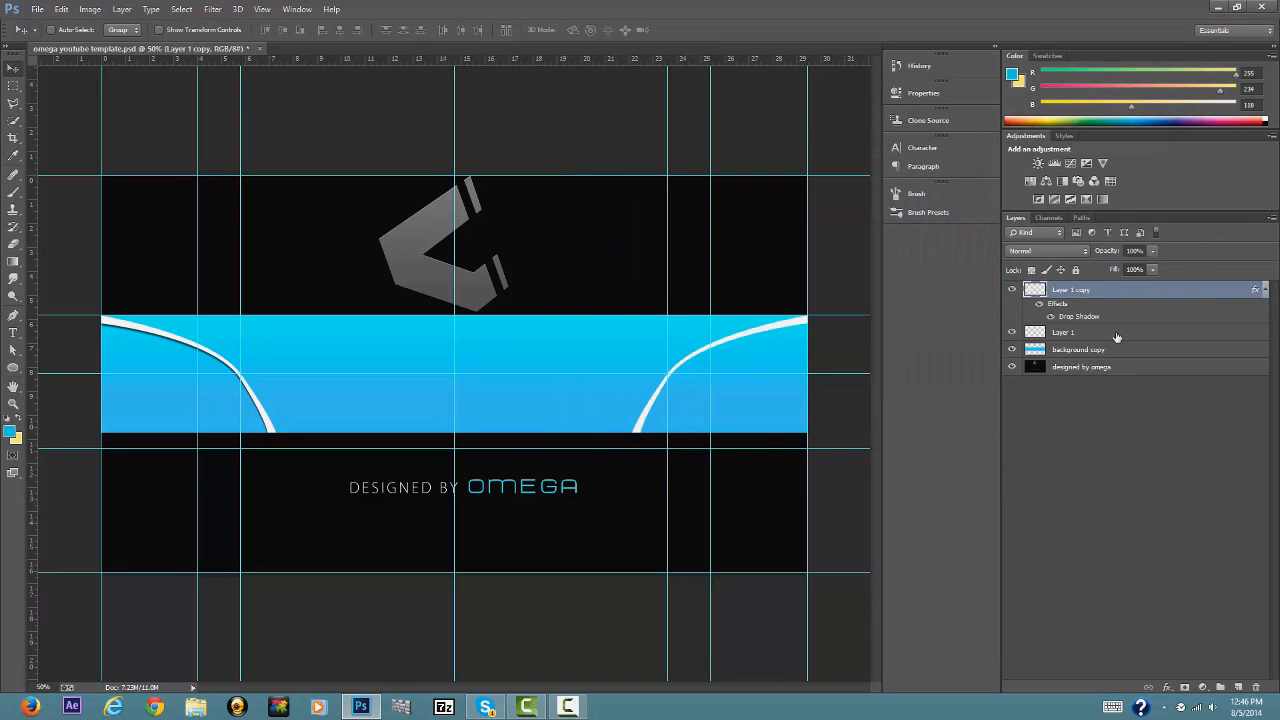
# Add a drop shadow with the same 90° global light angle to the right white curve on Layer 1.
pyautogui.rightClick(1117, 337)
pyautogui.click(960, 148)
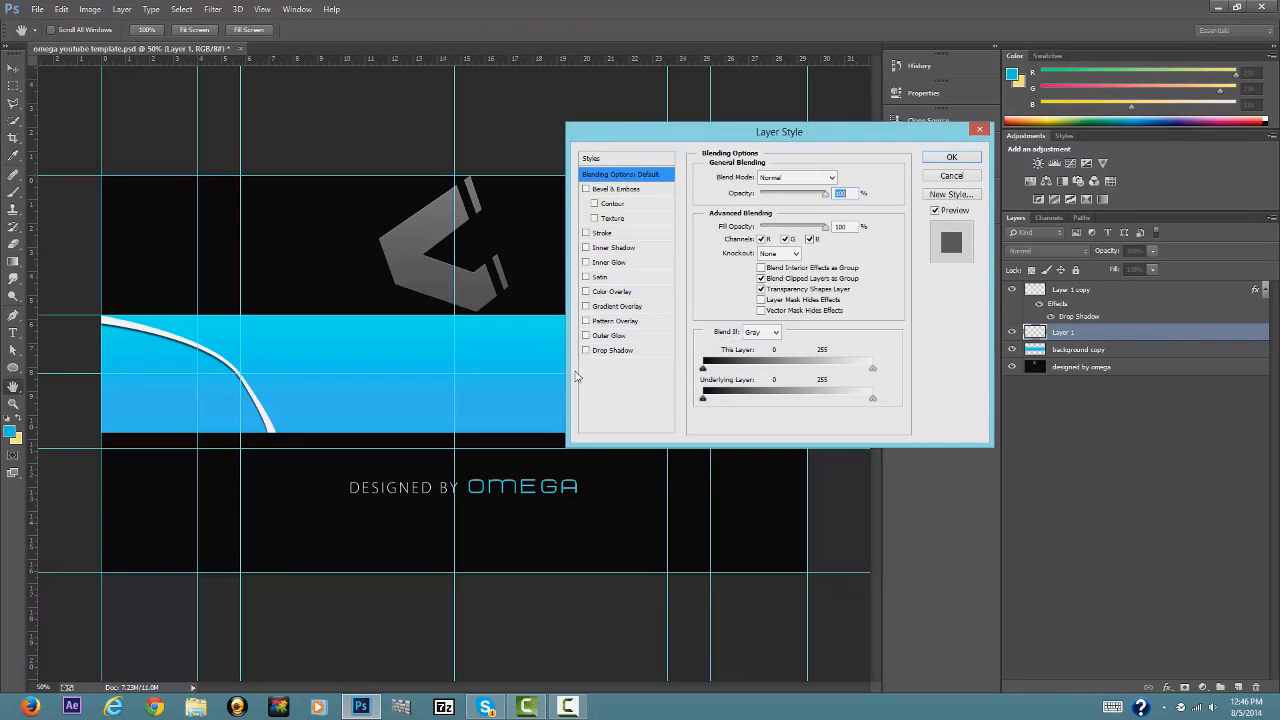
pyautogui.click(600, 351)
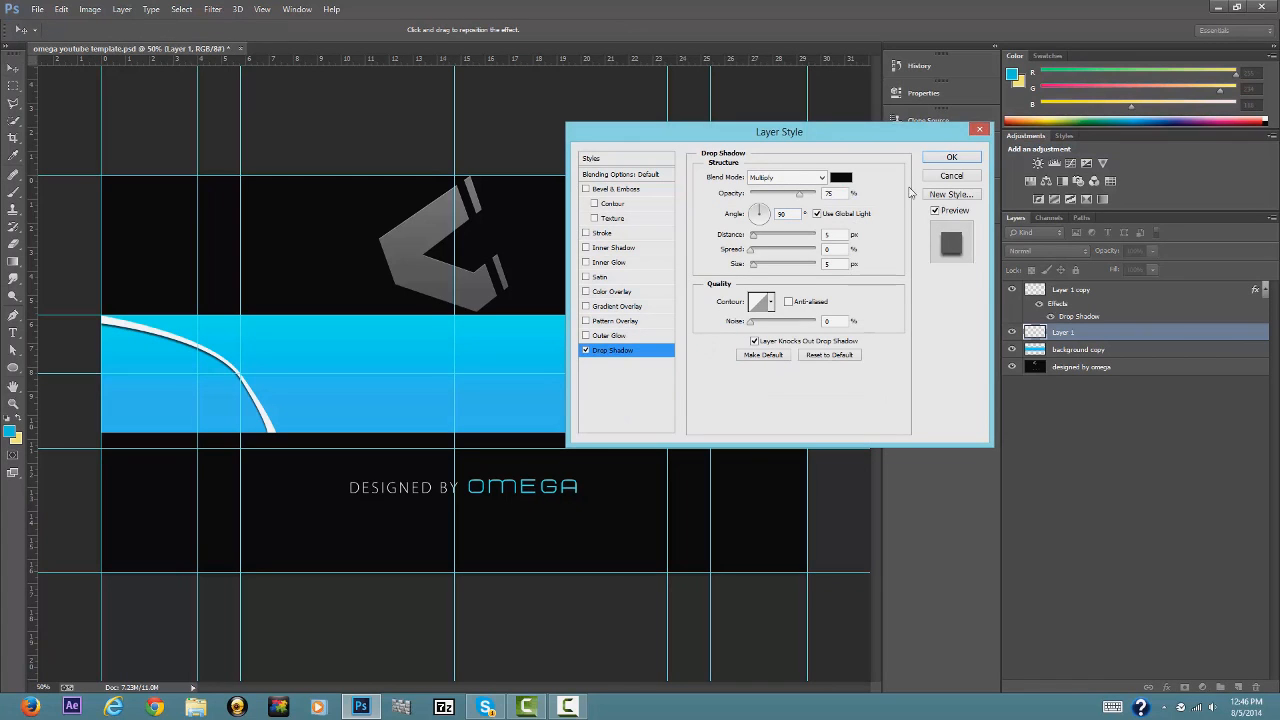
pyautogui.click(951, 158)
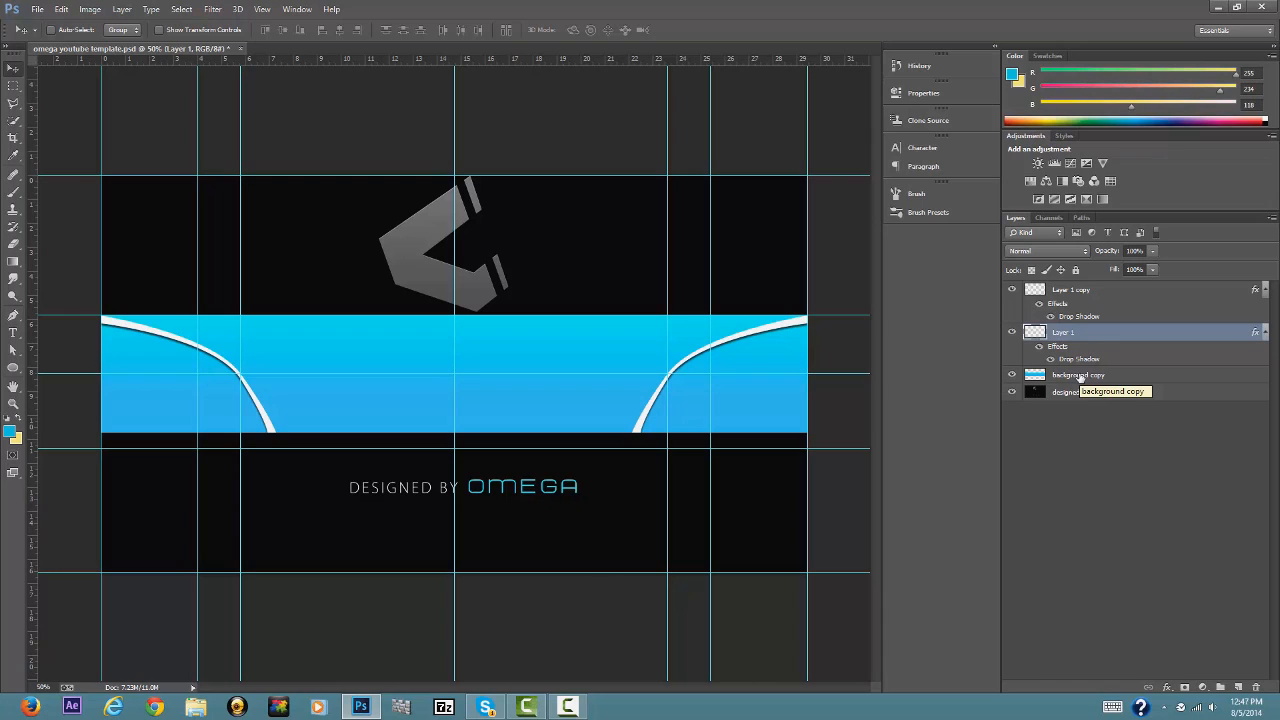
# Create a new layer group and move both white curve layers, Layer 1 and Layer 1 copy, into it.
pyautogui.click(1264, 331)
pyautogui.click(1265, 291)
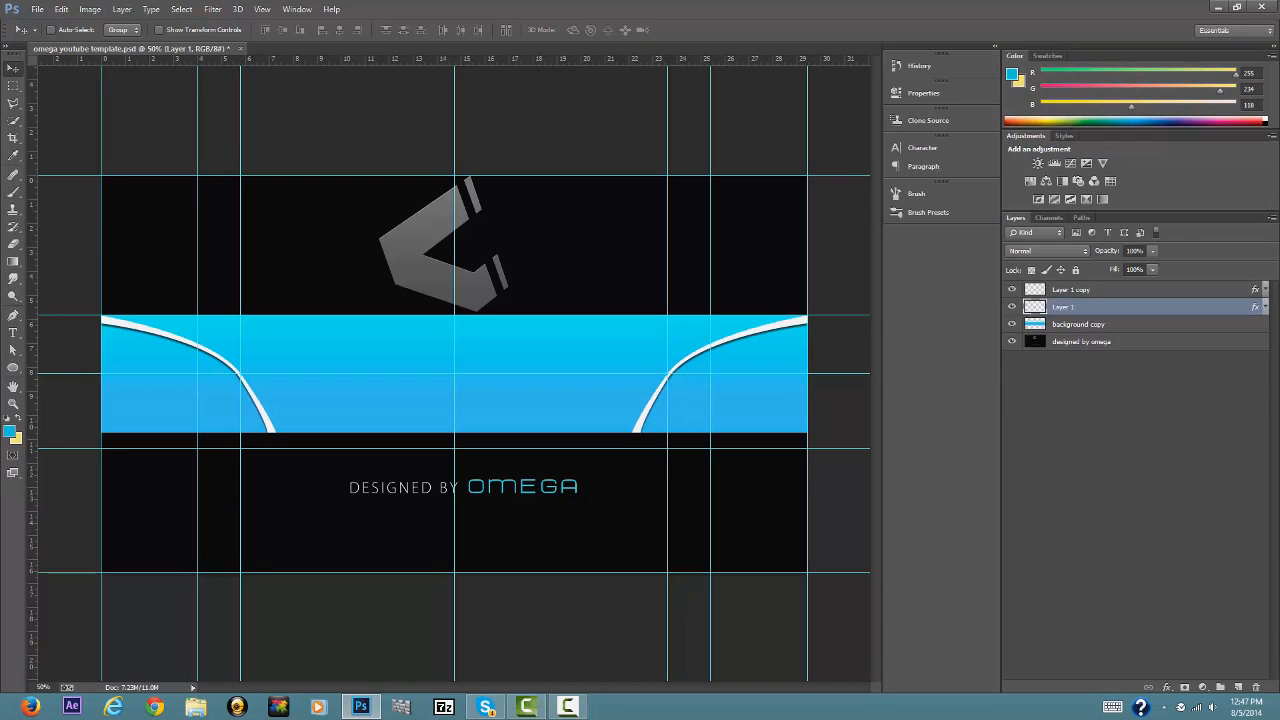
pyautogui.click(1220, 688)
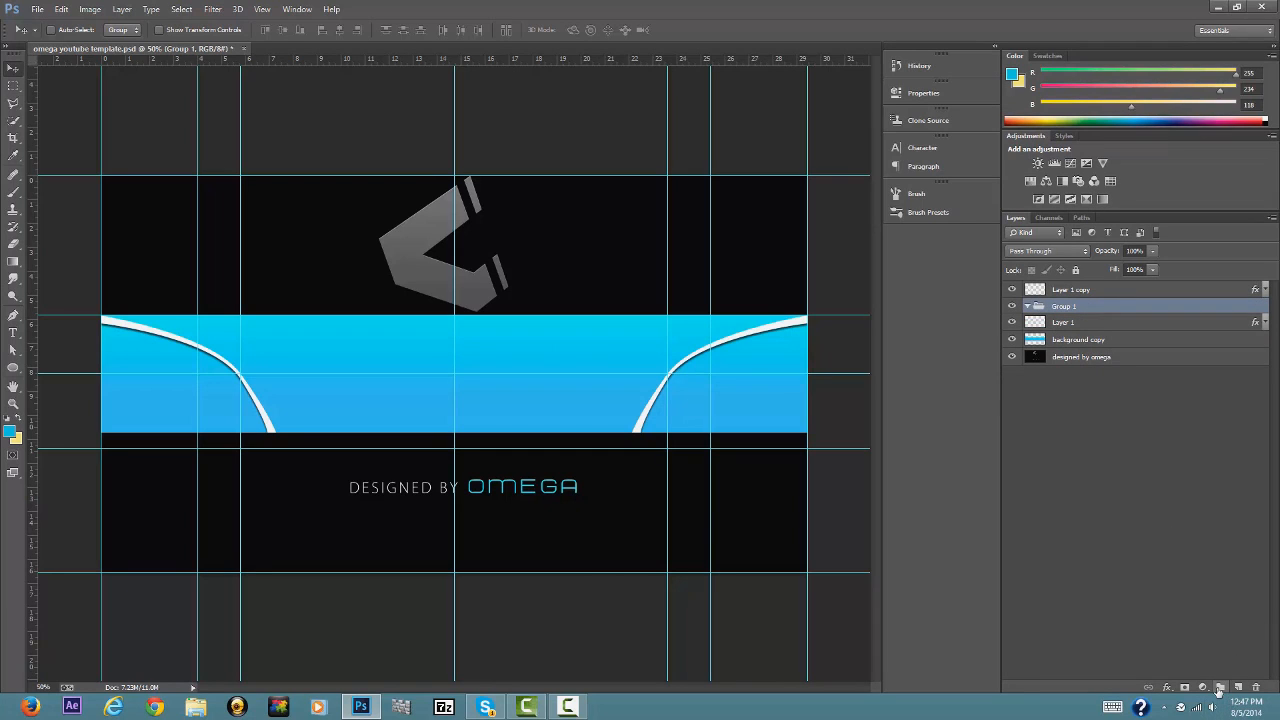
pyautogui.moveTo(1062, 306); pyautogui.dragTo(1064, 288)
pyautogui.click(1083, 324)
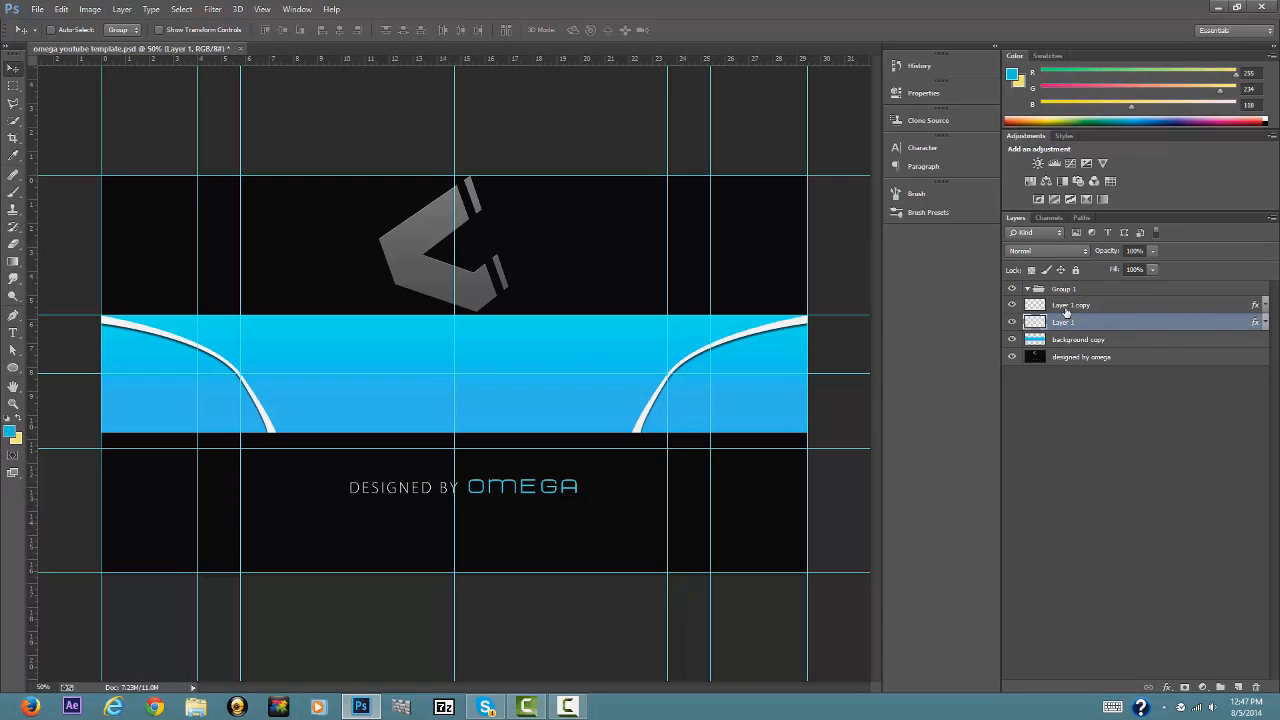
pyautogui.keyDown('shift'); pyautogui.click(1065, 309); pyautogui.keyUp('shift')
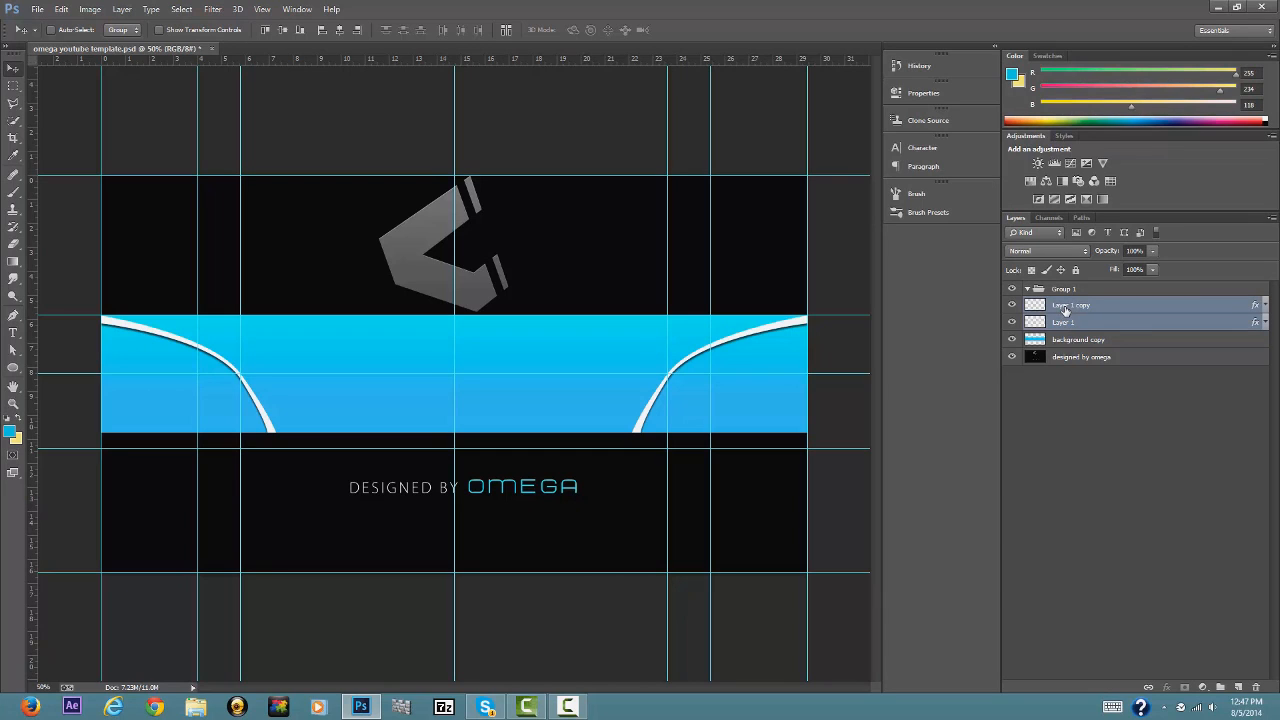
pyautogui.moveTo(1066, 311); pyautogui.dragTo(1066, 290)
# Rename the group of white curve layers as "lines" and collapse it.
pyautogui.doubleClick(1078, 305)
pyautogui.doubleClick(1064, 289)
pyautogui.press('BackSpace')
pyautogui.write('lines')
pyautogui.press('Return')
pyautogui.click(1027, 289)
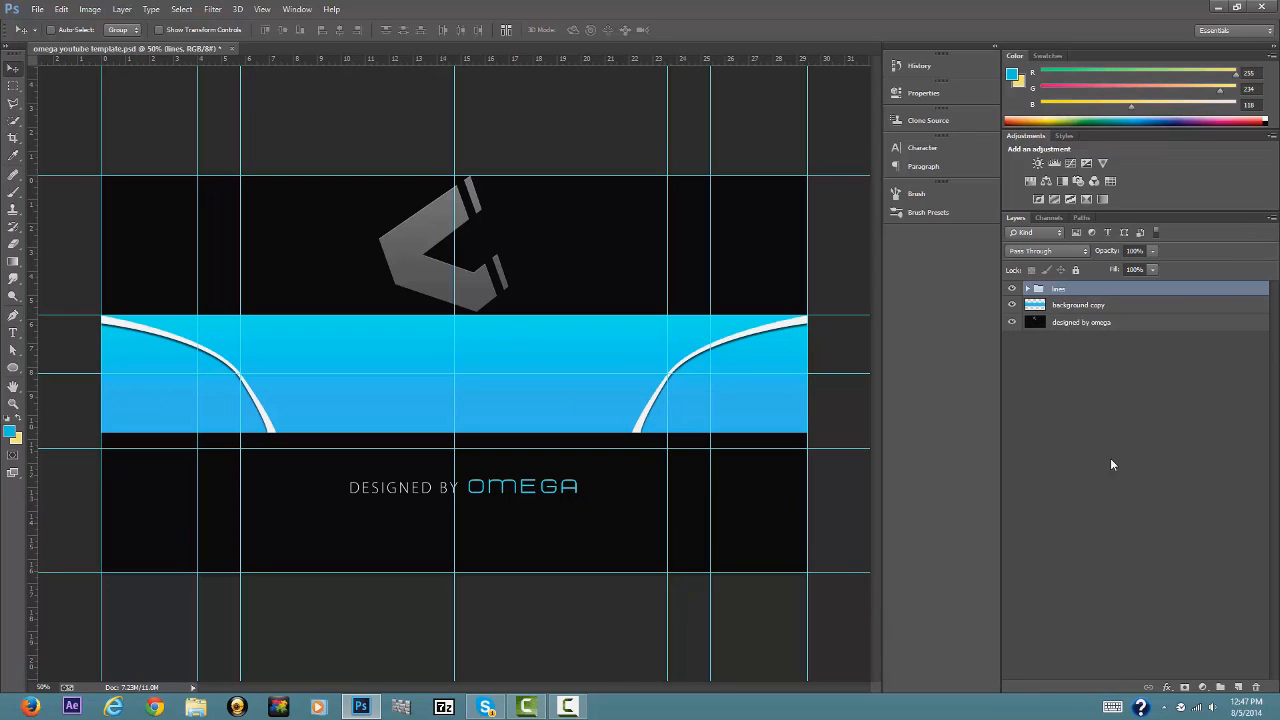
# Add a new layer above background copy and set up a black brush of 226 px with minimum hardness.
pyautogui.click(1058, 309)
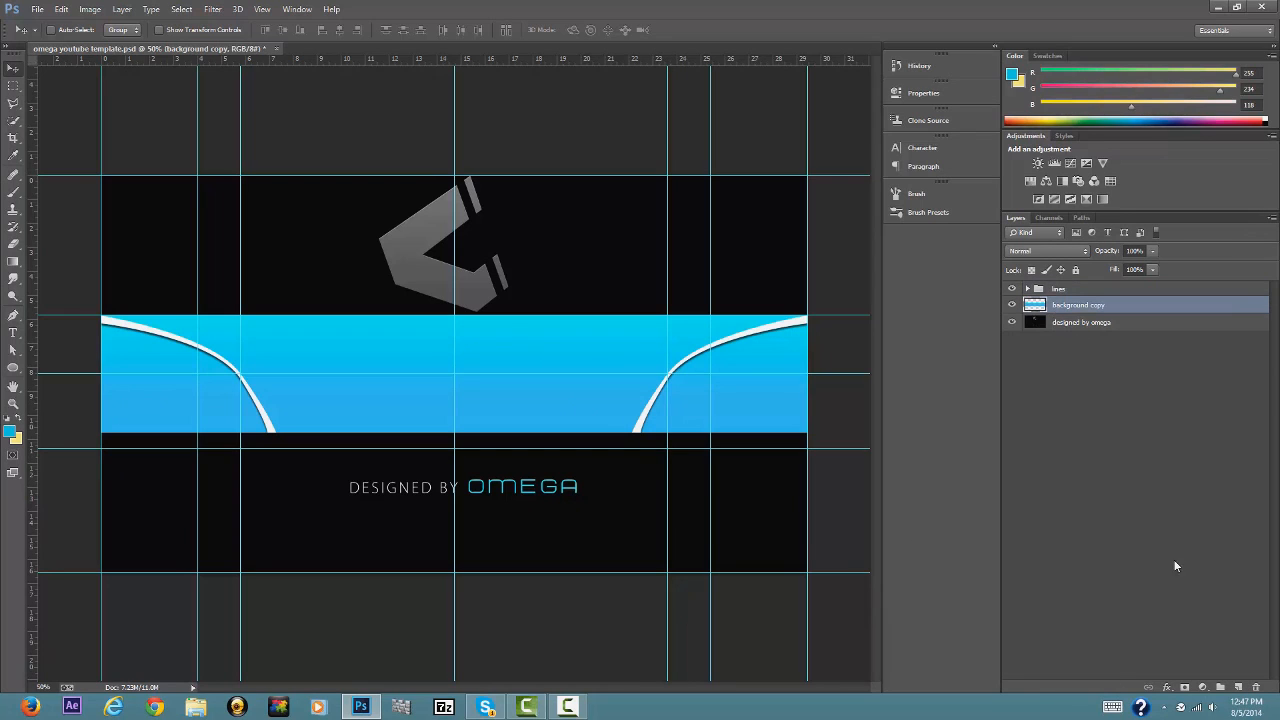
pyautogui.click(1238, 688)
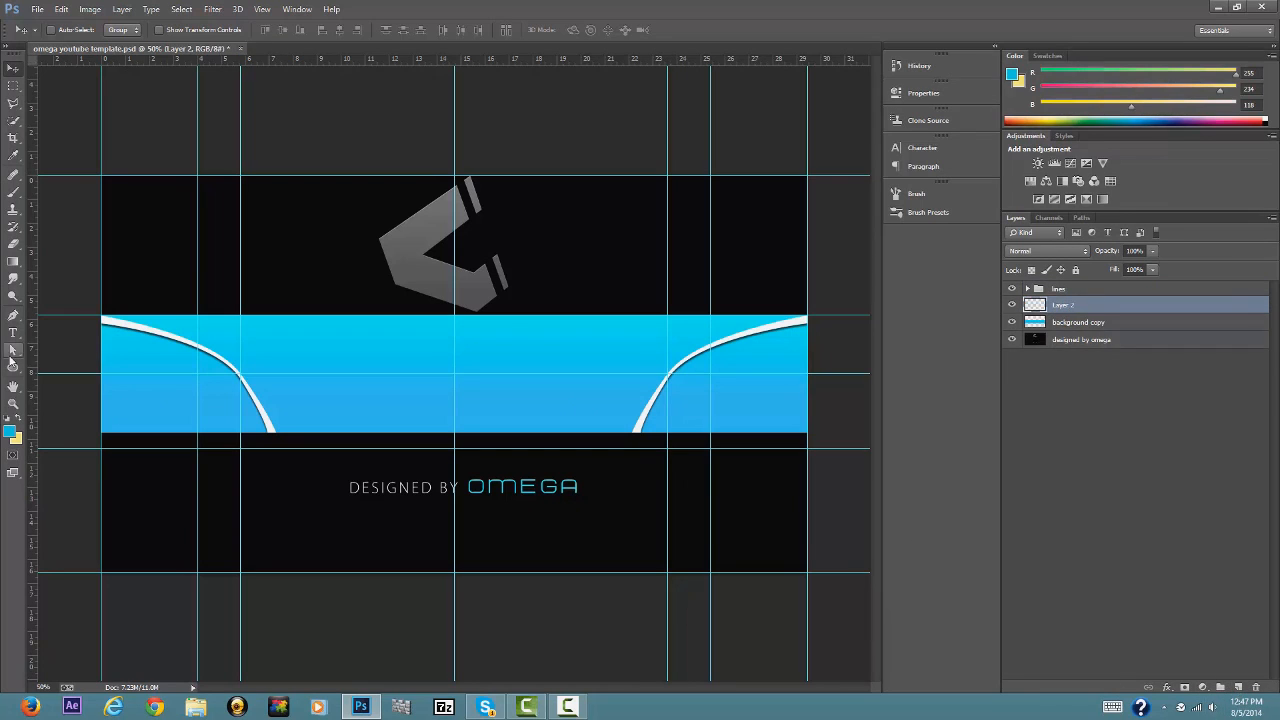
pyautogui.click(13, 195)
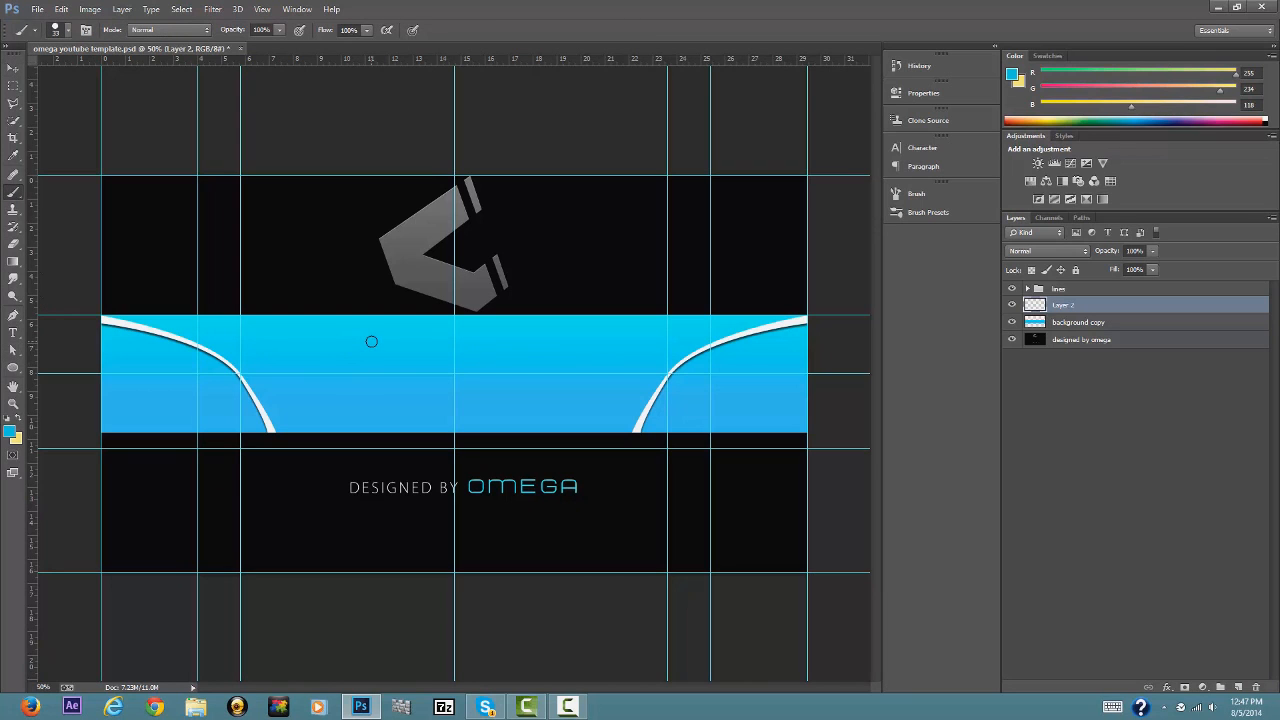
pyautogui.rightClick(371, 341)
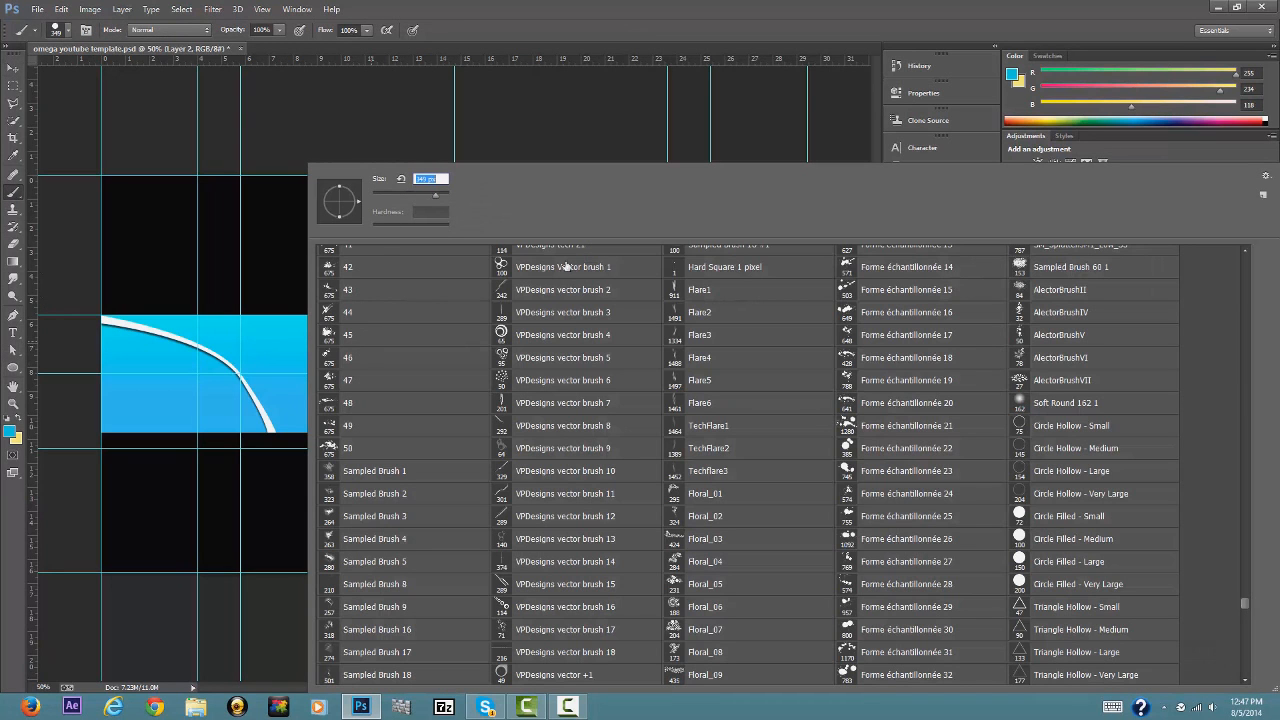
pyautogui.click(1152, 584)
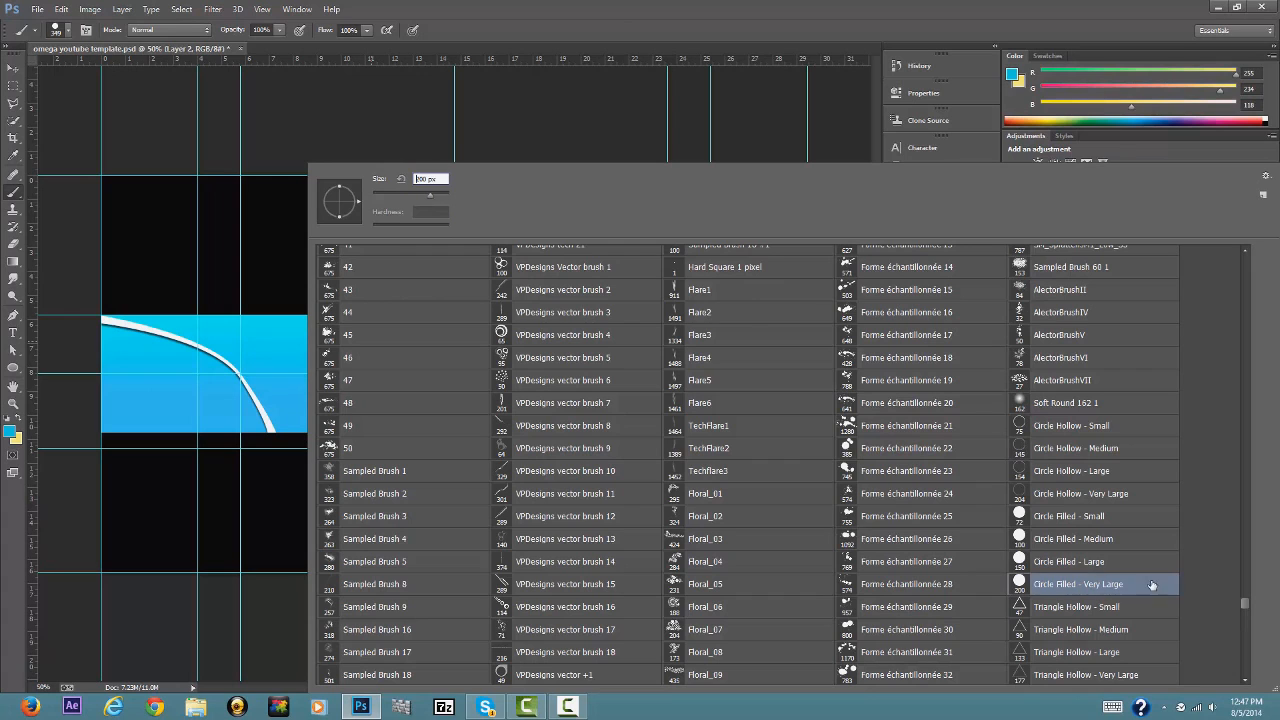
pyautogui.moveTo(1249, 612); pyautogui.dragTo(1238, 247)
pyautogui.click(331, 640)
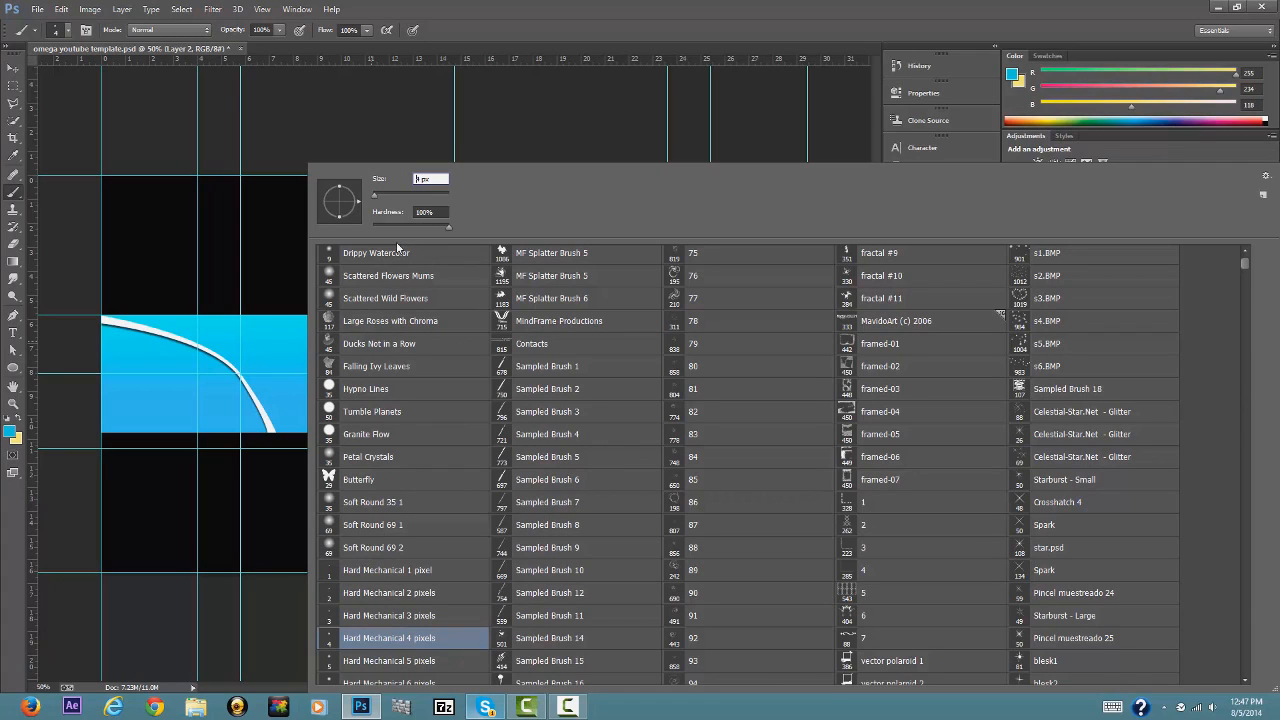
pyautogui.moveTo(416, 228); pyautogui.dragTo(270, 231)
pyautogui.click(483, 31)
pyautogui.click(7, 421)
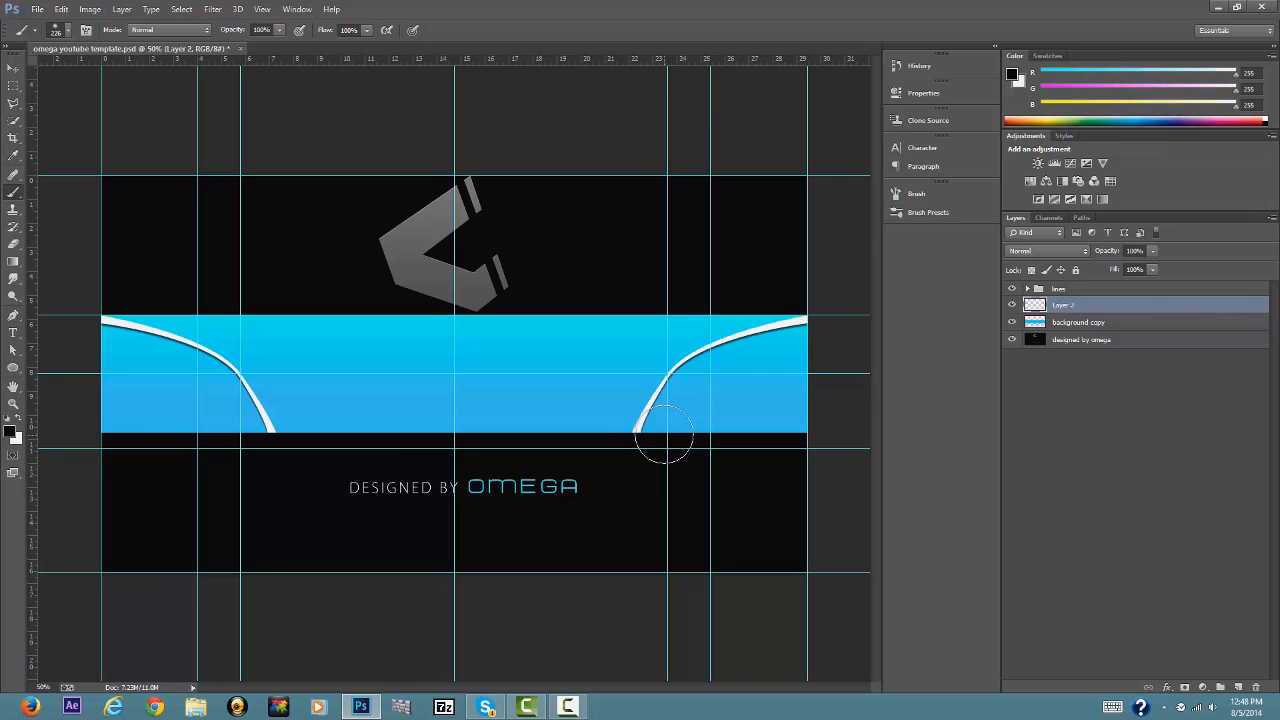
# Try painting soft black strokes below the right white curve on Layer 2, and undo them.
pyautogui.click(674, 431)
pyautogui.moveTo(674, 431)
pyautogui.mouseDown()
pyautogui.moveTo(690, 405)
pyautogui.moveTo(800, 355)
pyautogui.moveTo(795, 400)
pyautogui.mouseUp()
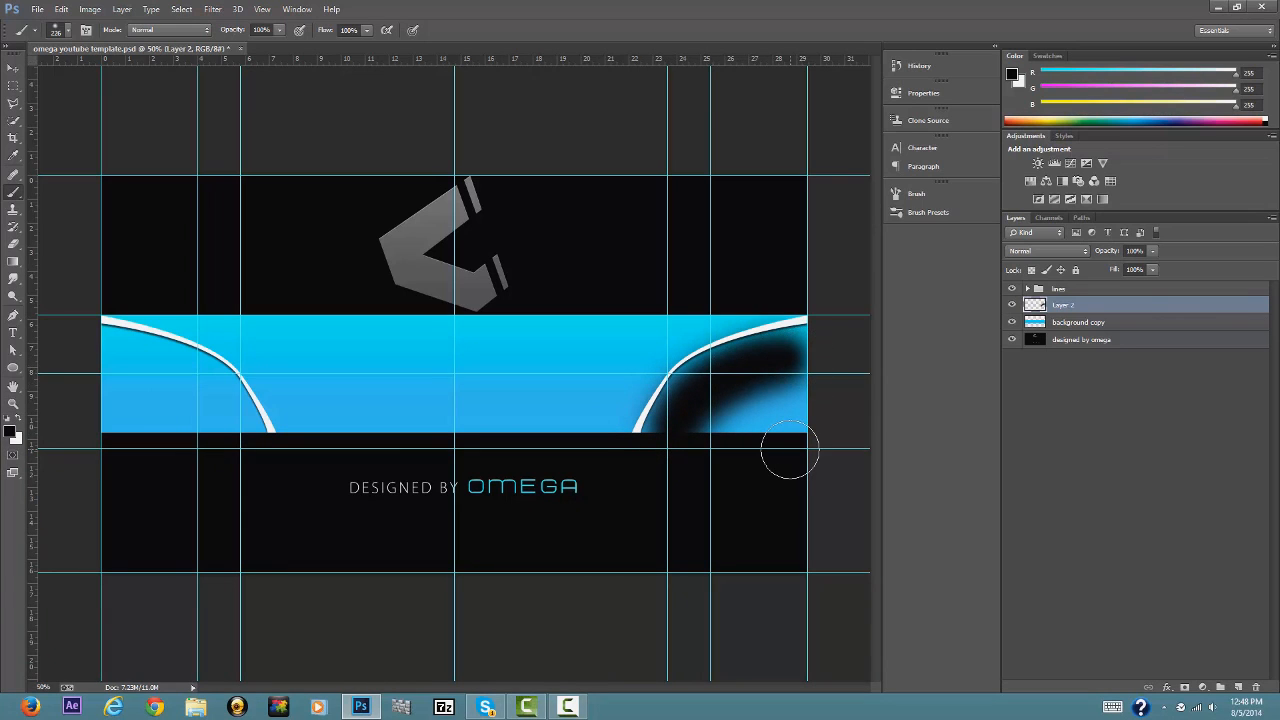
pyautogui.hotkey('ctrl', 'alt', 'z')
pyautogui.hotkey('ctrl', 'alt', 'z')
pyautogui.hotkey('ctrl', 'alt', 'z')
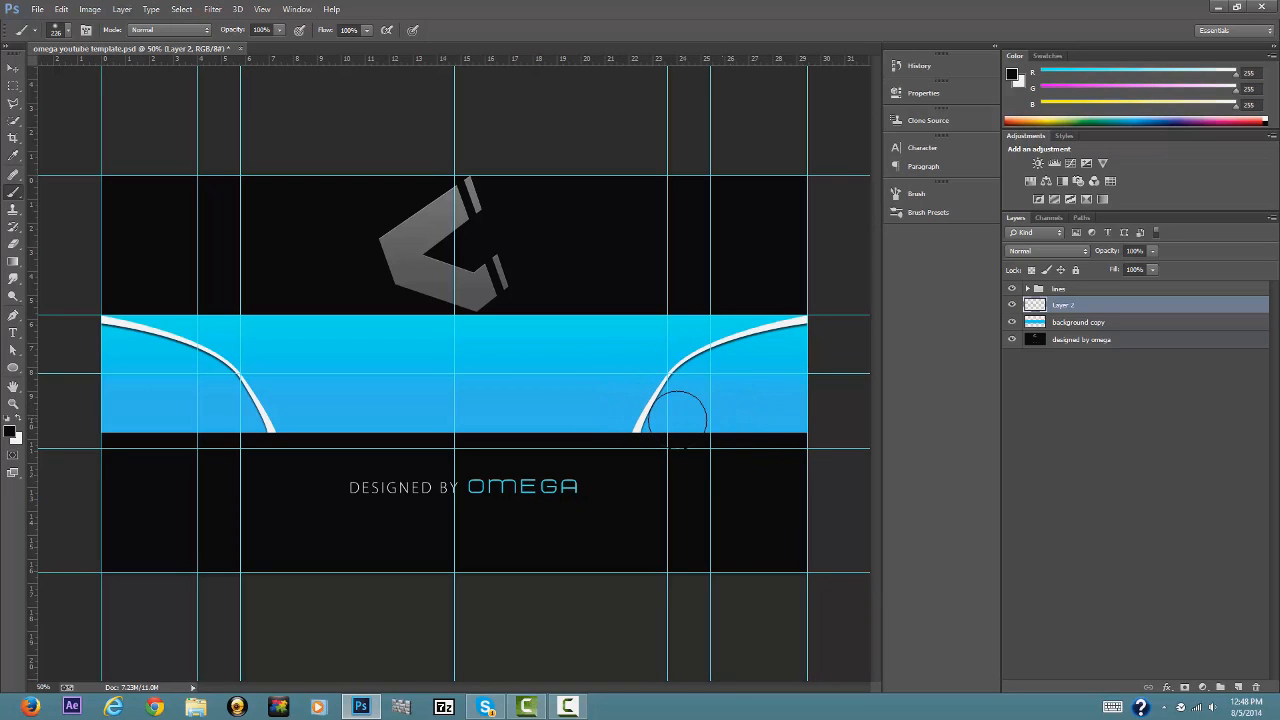
# Paint the band areas below the right and left white curves soft black on Layer 2.
pyautogui.click(684, 432)
pyautogui.moveTo(685, 433)
pyautogui.mouseDown()
pyautogui.moveTo(765, 358)
pyautogui.moveTo(803, 355)
pyautogui.moveTo(795, 441)
pyautogui.moveTo(784, 395)
pyautogui.moveTo(710, 439)
pyautogui.moveTo(760, 367)
pyautogui.moveTo(807, 354)
pyautogui.moveTo(731, 380)
pyautogui.moveTo(679, 441)
pyautogui.moveTo(711, 388)
pyautogui.moveTo(797, 363)
pyautogui.mouseUp()
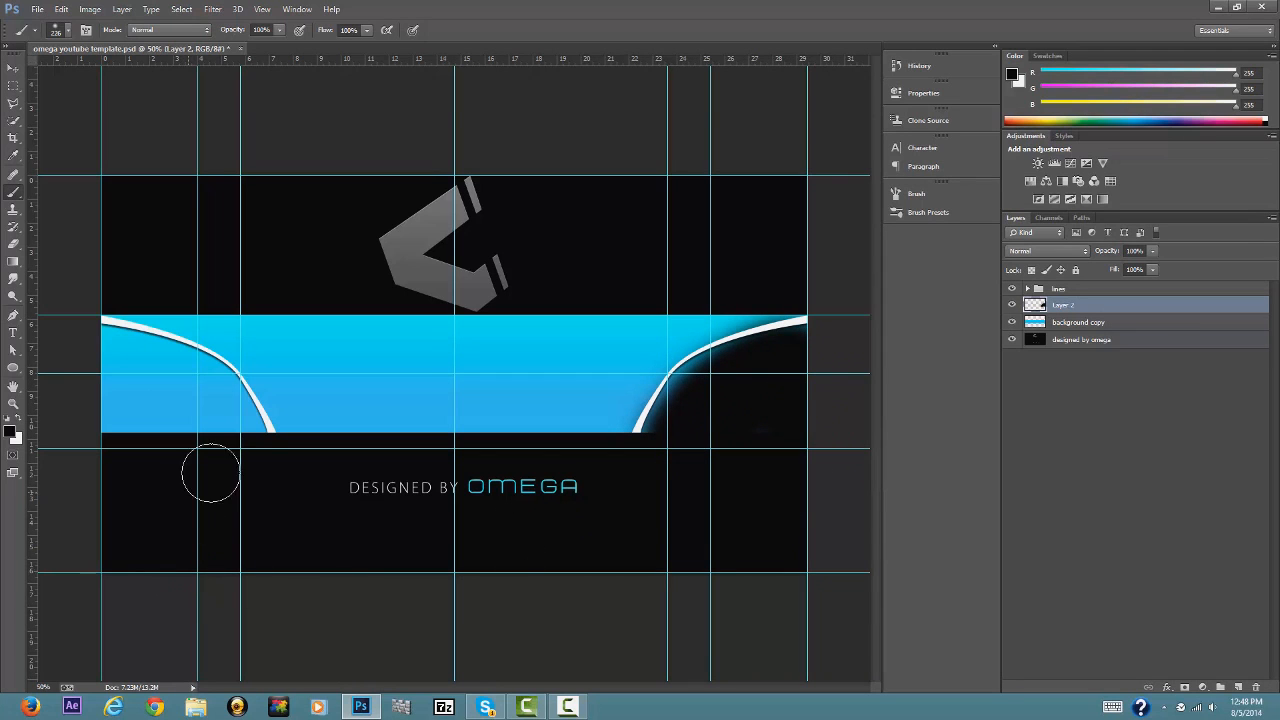
pyautogui.moveTo(243, 449)
pyautogui.mouseDown()
pyautogui.moveTo(181, 384)
pyautogui.moveTo(95, 355)
pyautogui.moveTo(85, 362)
pyautogui.moveTo(184, 451)
pyautogui.moveTo(181, 407)
pyautogui.moveTo(138, 394)
pyautogui.moveTo(84, 436)
pyautogui.moveTo(148, 448)
pyautogui.moveTo(242, 437)
pyautogui.moveTo(208, 404)
pyautogui.moveTo(82, 356)
pyautogui.moveTo(169, 383)
pyautogui.mouseUp()
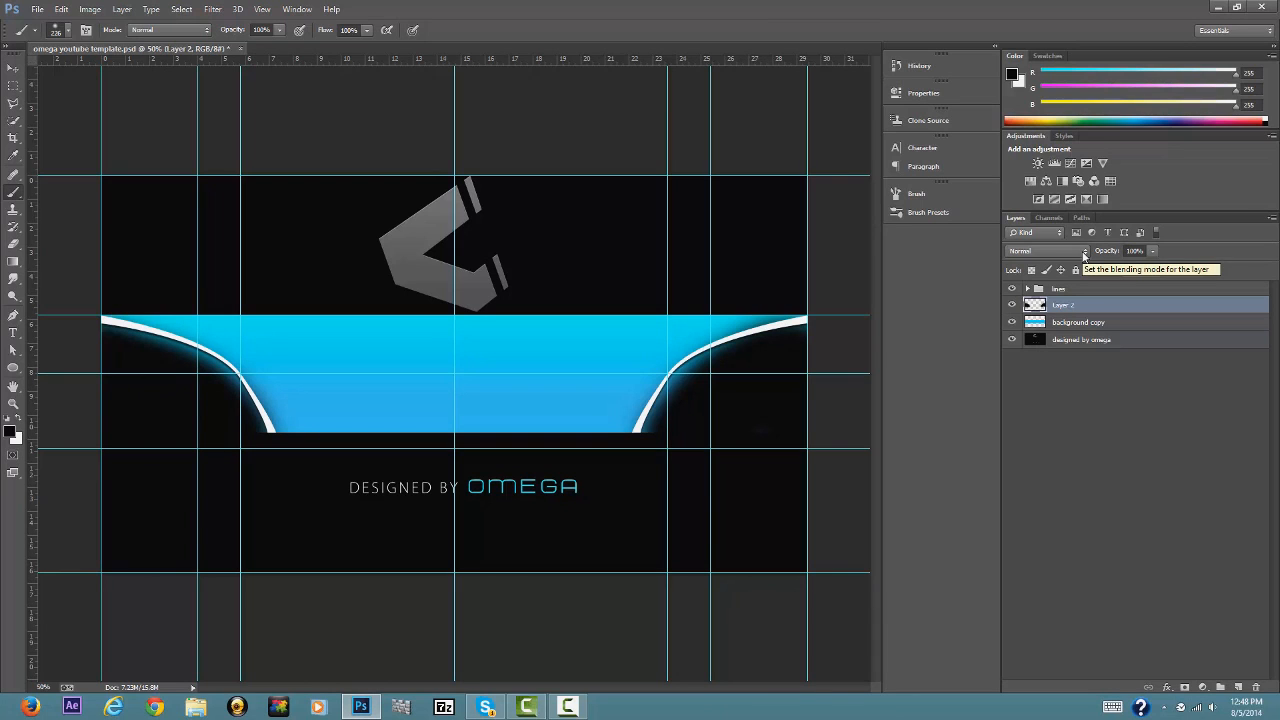
# Try blending modes such as Screen, Linear Dodge (Add), Hard Mix and Hue on Layer 2, and restore Normal.
pyautogui.click(1083, 252)
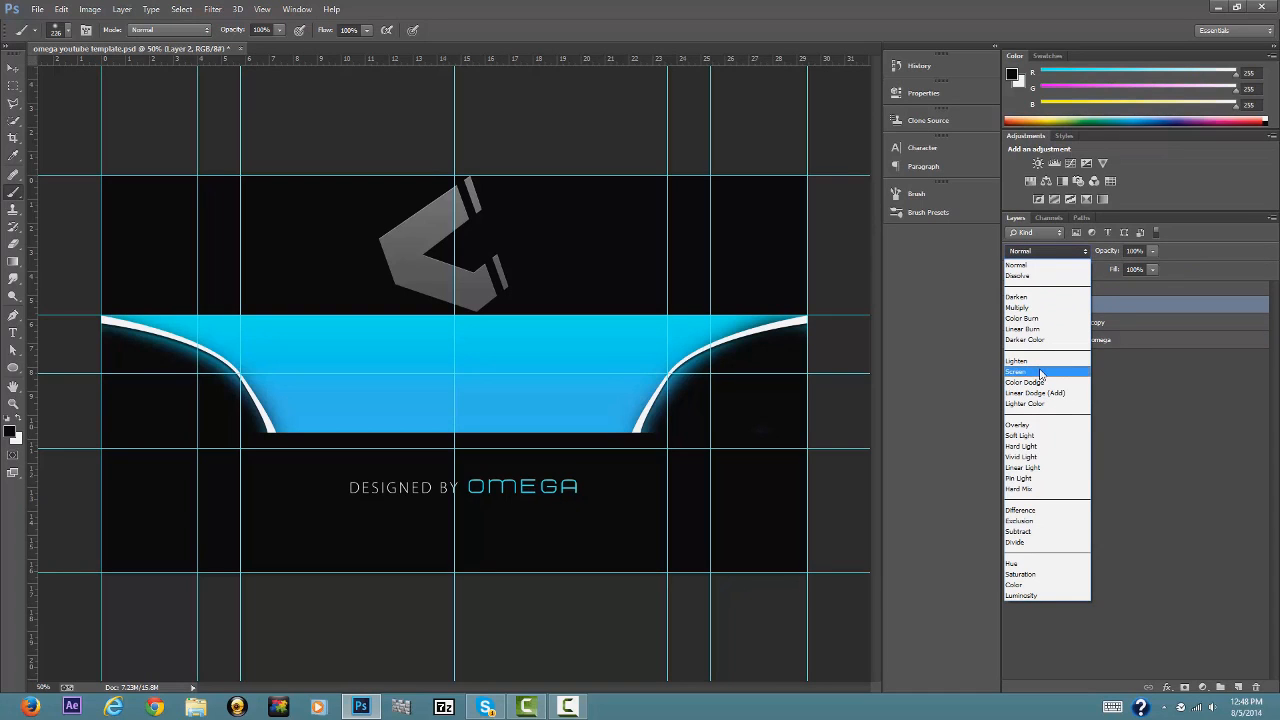
pyautogui.click(1038, 371)
pyautogui.click(1042, 252)
pyautogui.click(1042, 266)
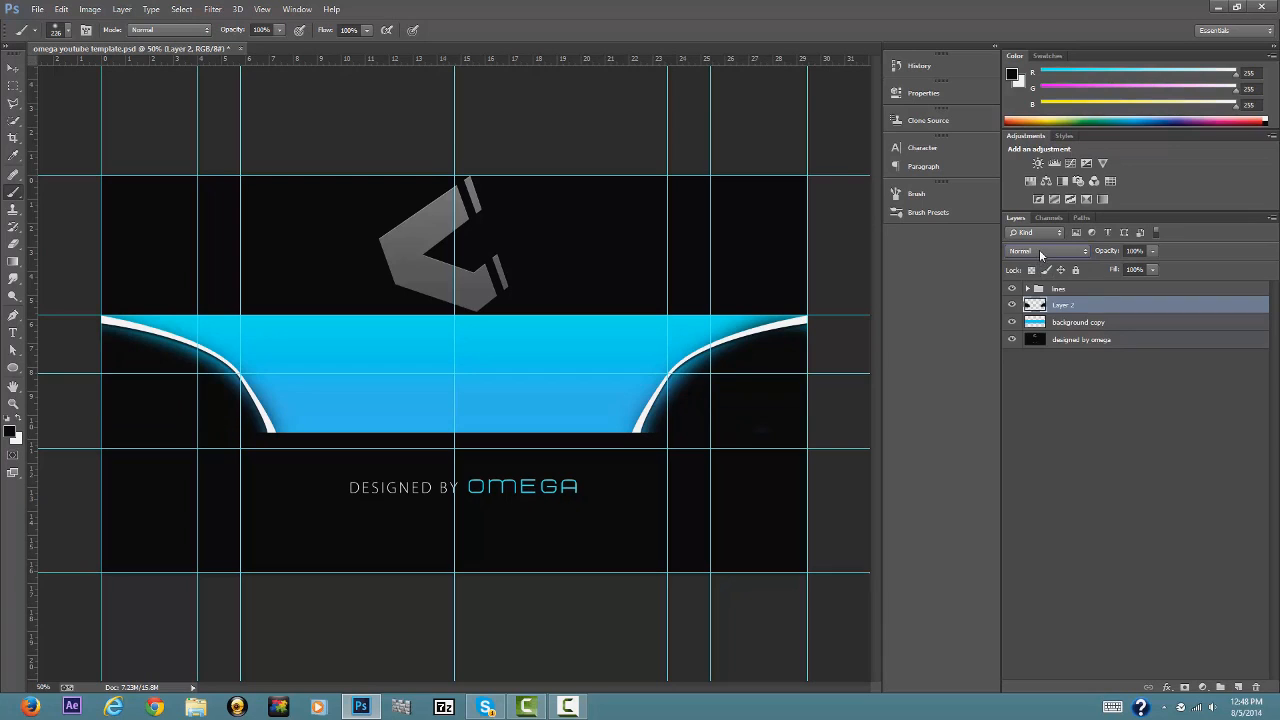
pyautogui.click(1042, 252)
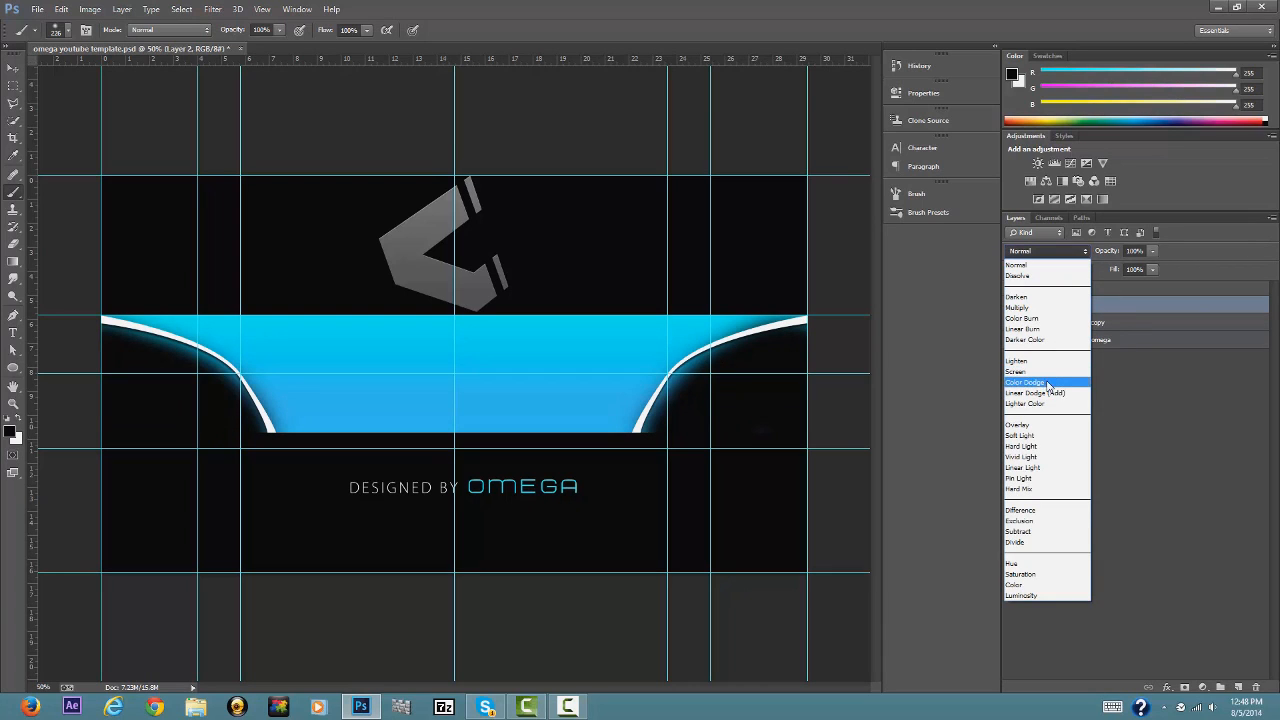
pyautogui.click(1038, 371)
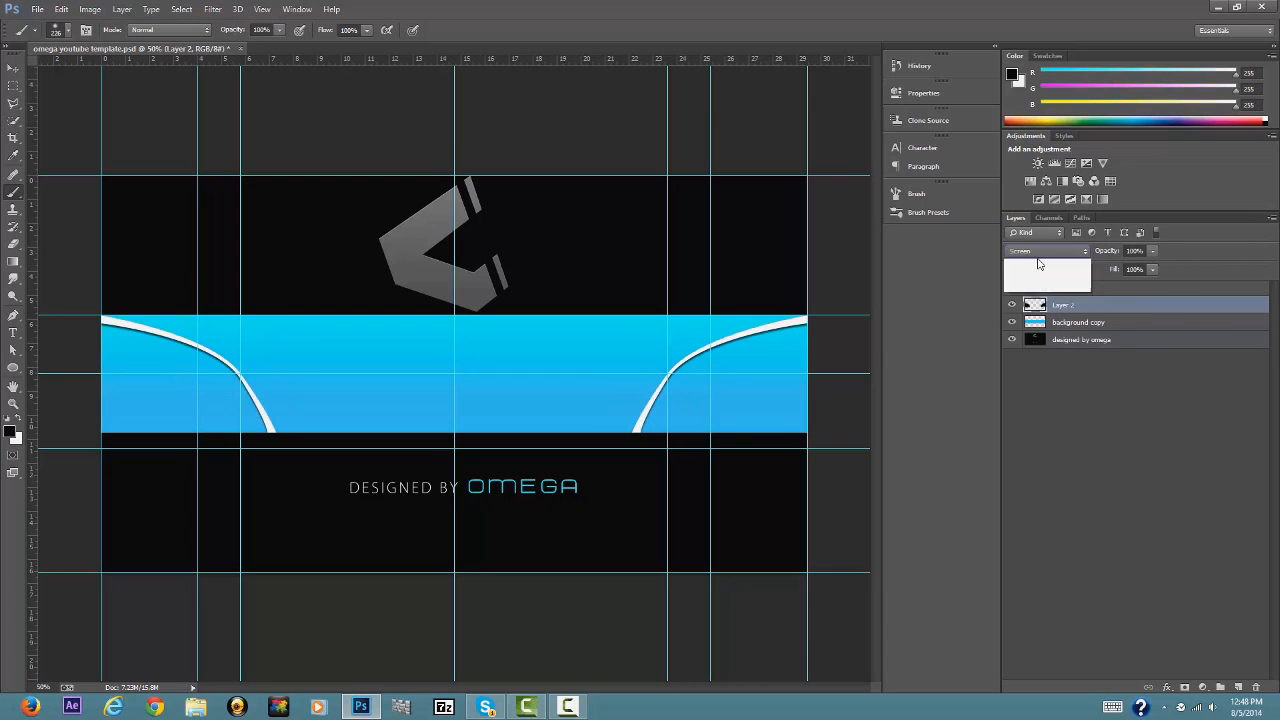
pyautogui.click(1040, 254)
pyautogui.click(1045, 395)
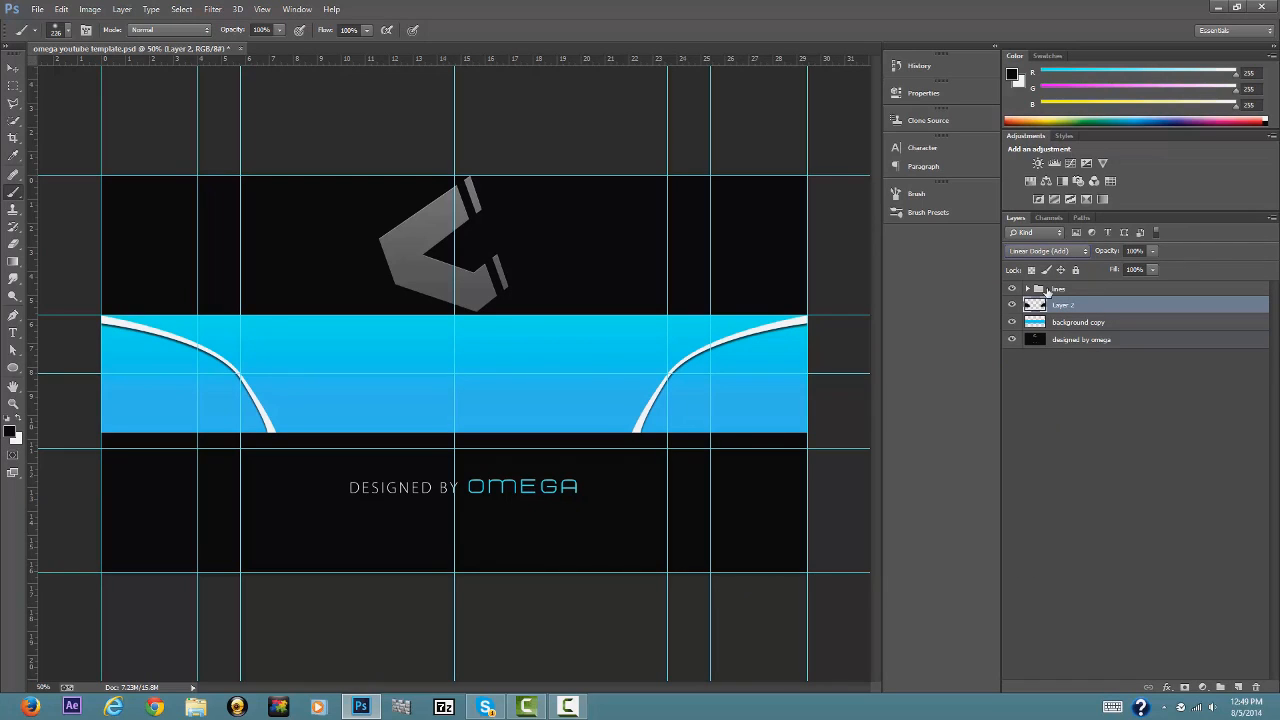
pyautogui.scroll(-2, 1054, 262)
pyautogui.scroll(-4, 1054, 262)
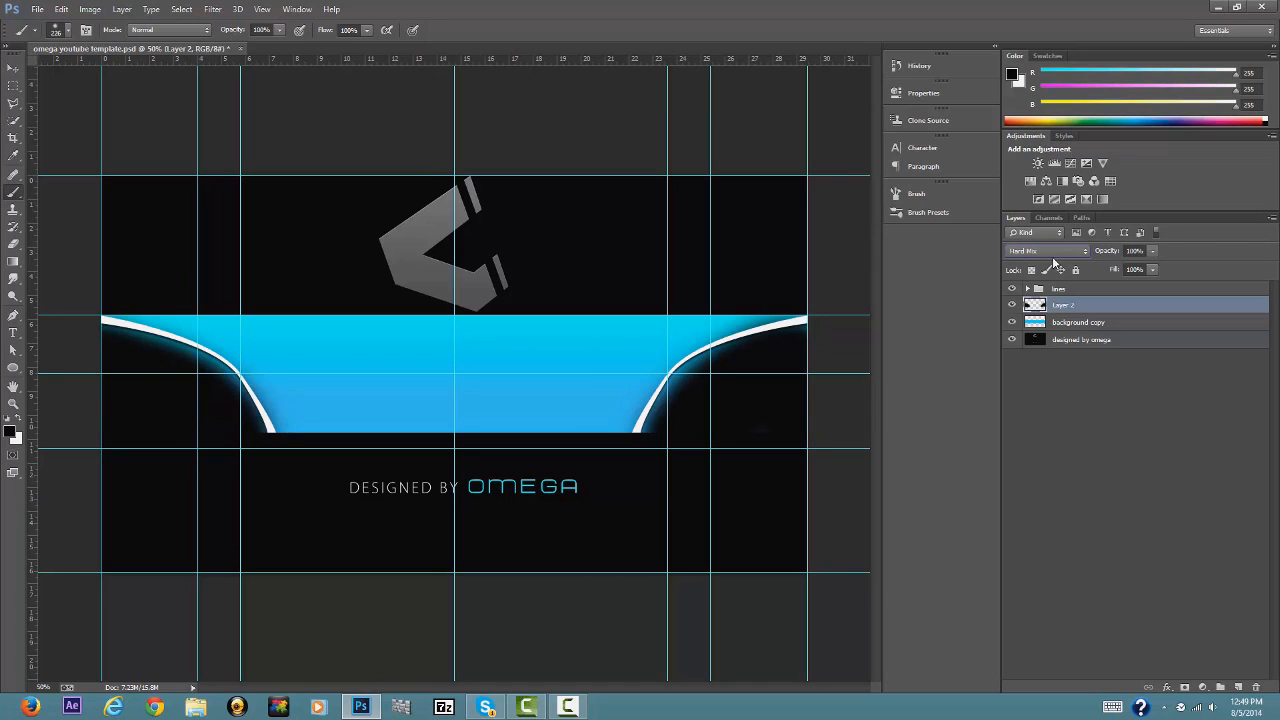
pyautogui.scroll(-3, 1054, 262)
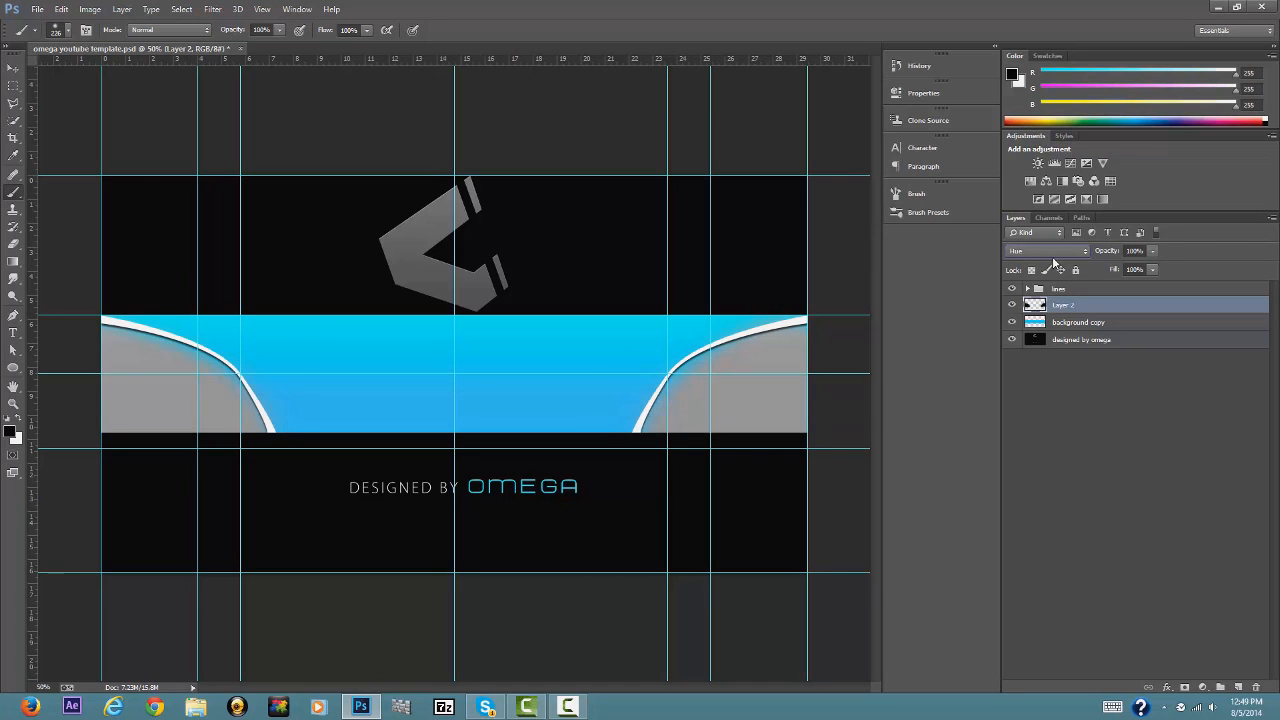
pyautogui.scroll(-1, 1054, 262)
pyautogui.scroll(1, 1060, 260)
pyautogui.click(1076, 254)
pyautogui.click(1060, 264)
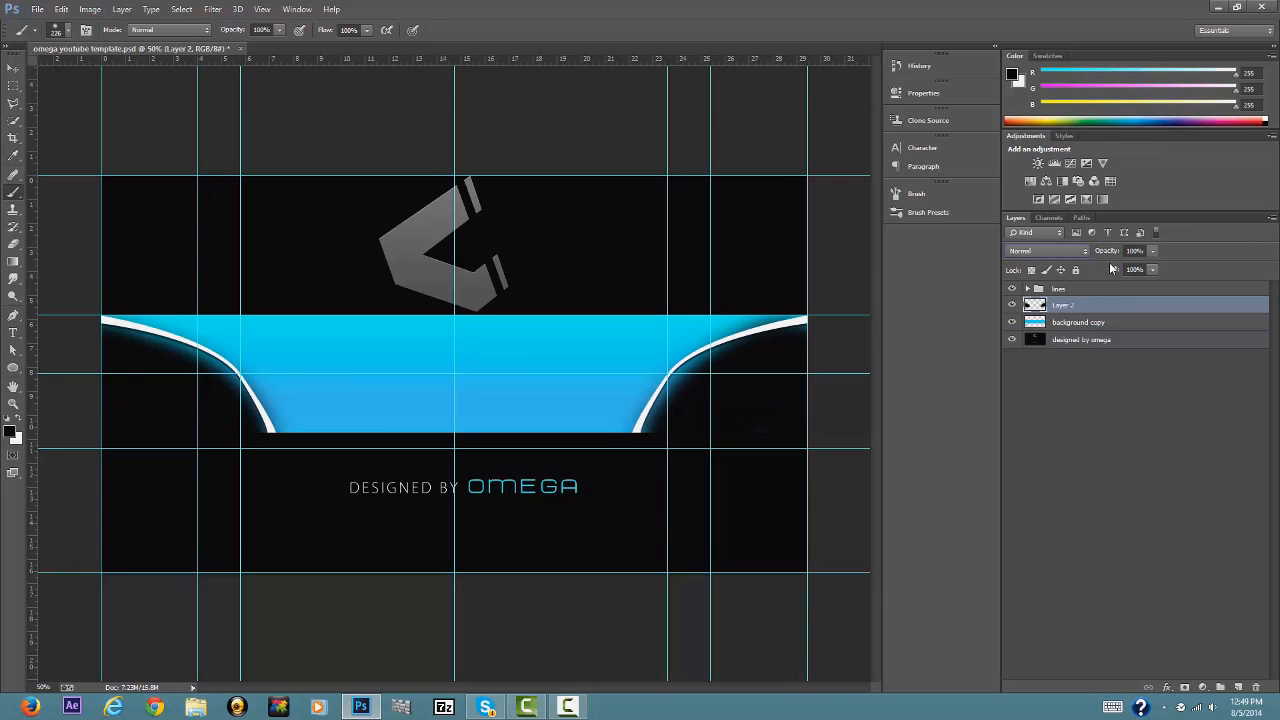
# Lower the opacity of Layer 2 with the black corner shading to 14% and deselect the layer.
pyautogui.moveTo(1112, 253); pyautogui.dragTo(1055, 262)
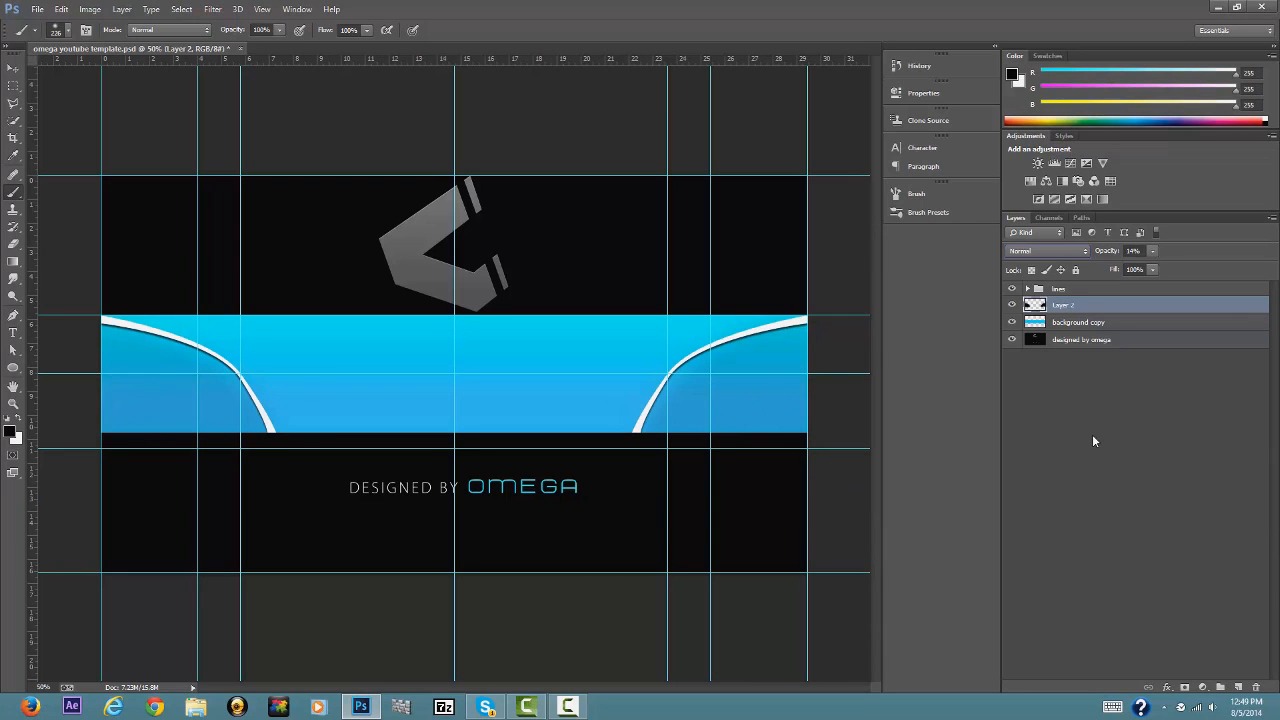
pyautogui.click(1061, 367)
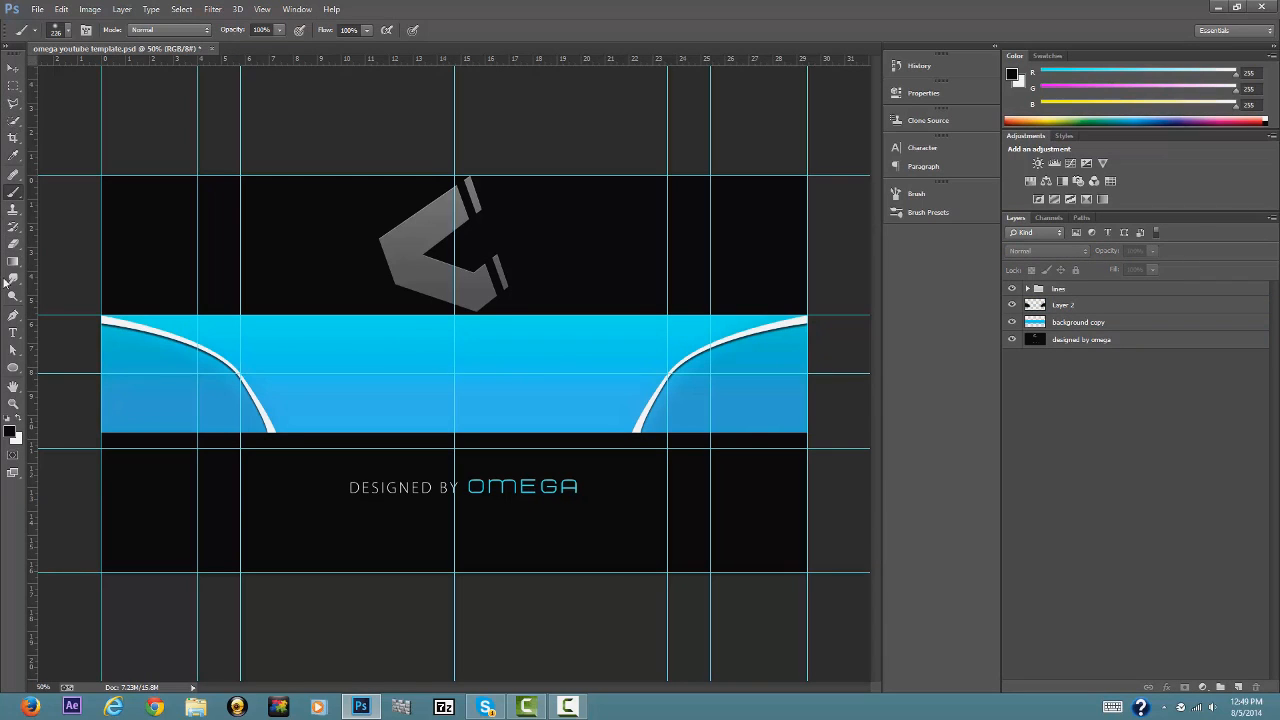
# Select the lines group as the insertion point and set the Type tool's font to Neogrey.
pyautogui.click(20, 332)
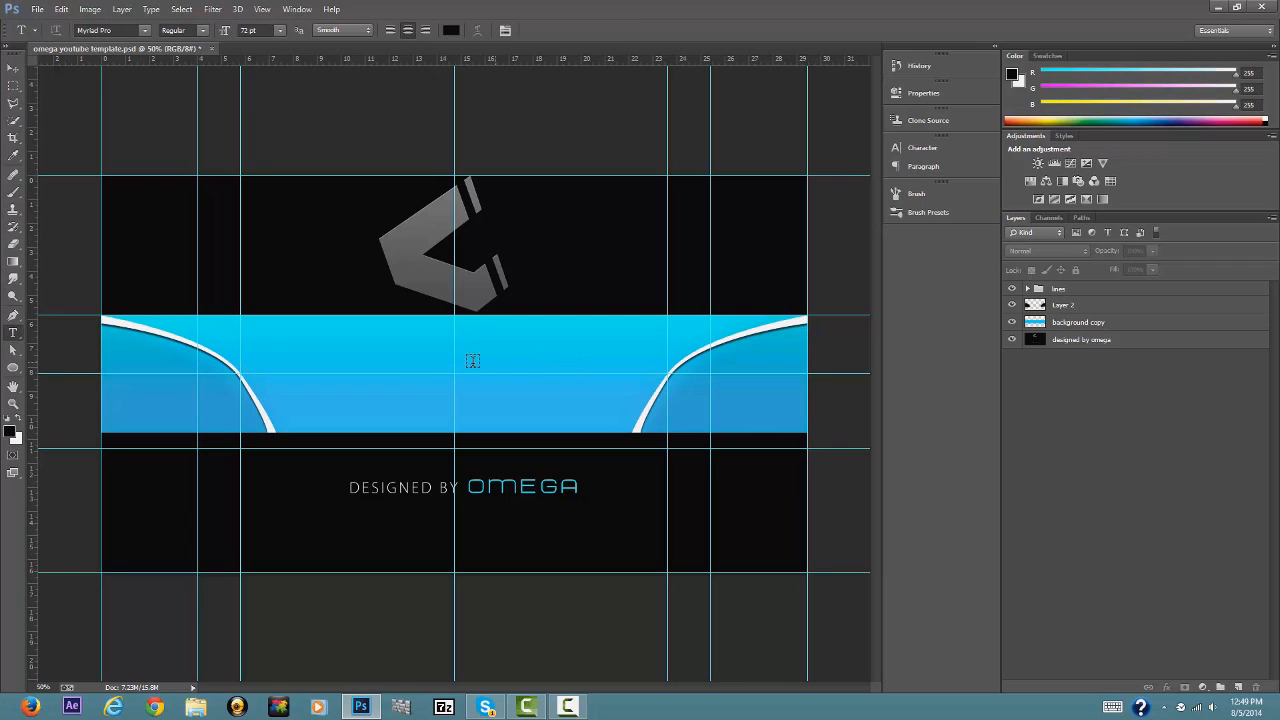
pyautogui.click(1079, 289)
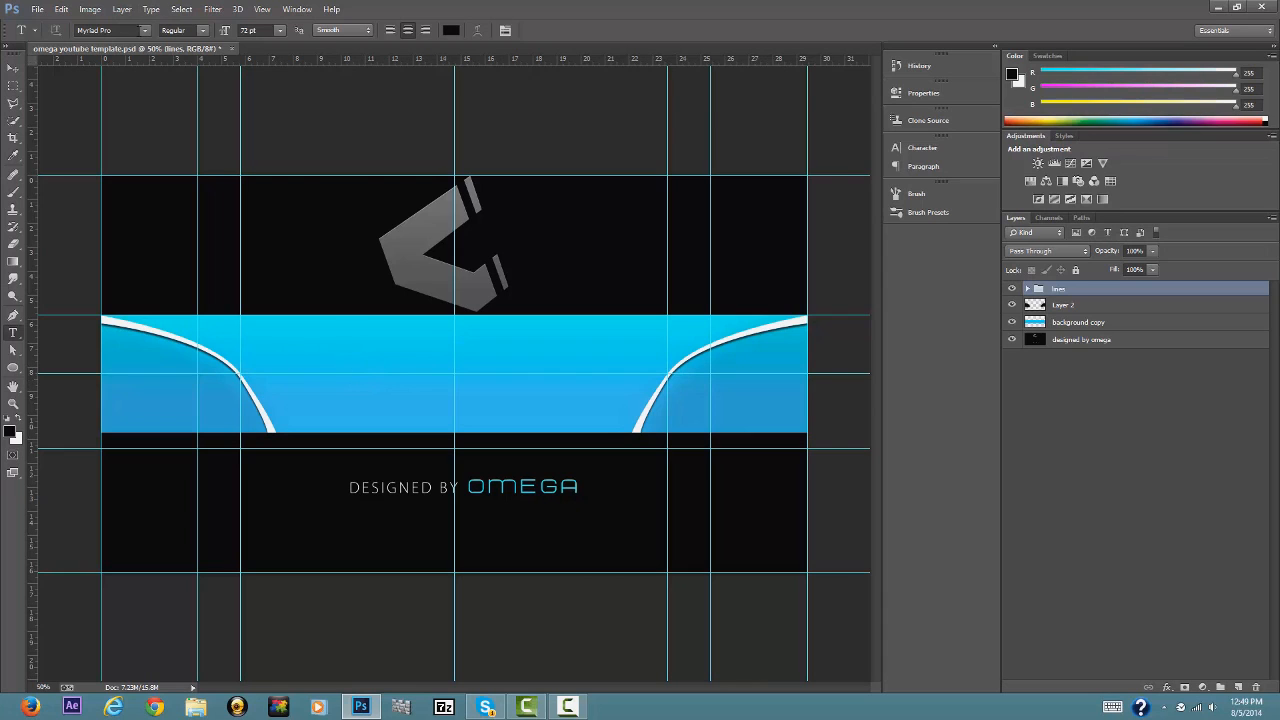
pyautogui.click(144, 31)
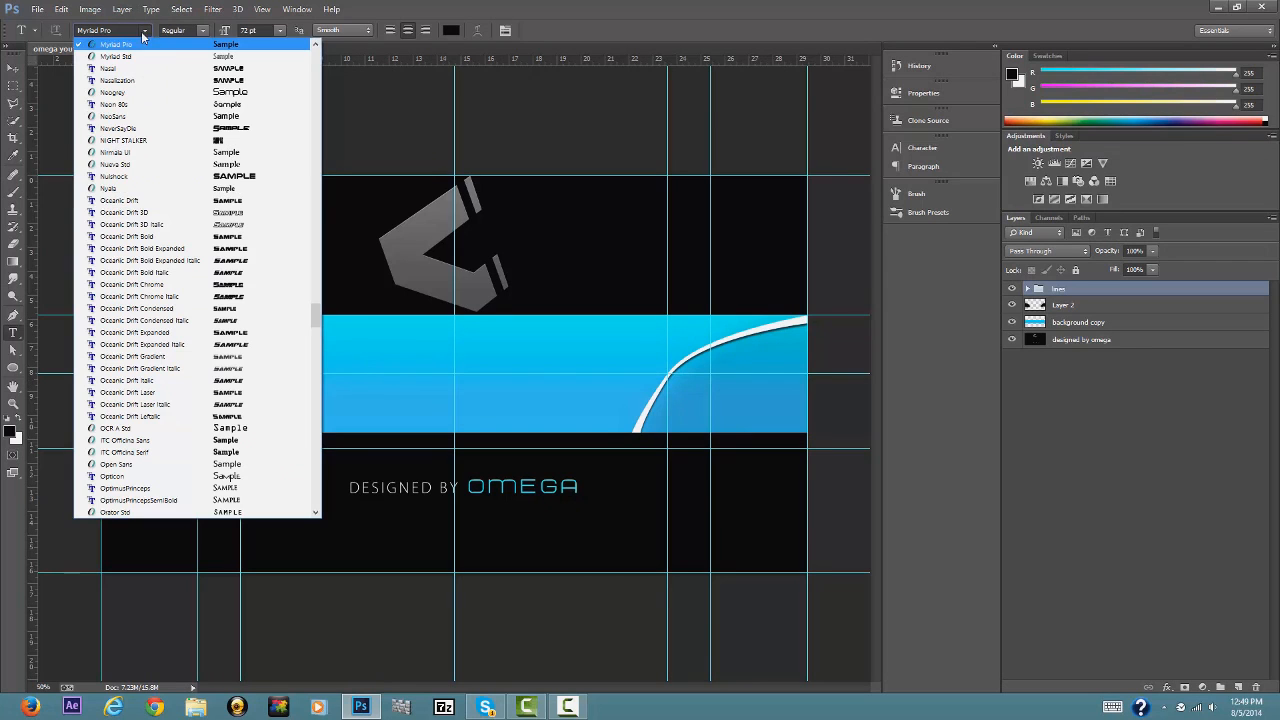
pyautogui.click(247, 129)
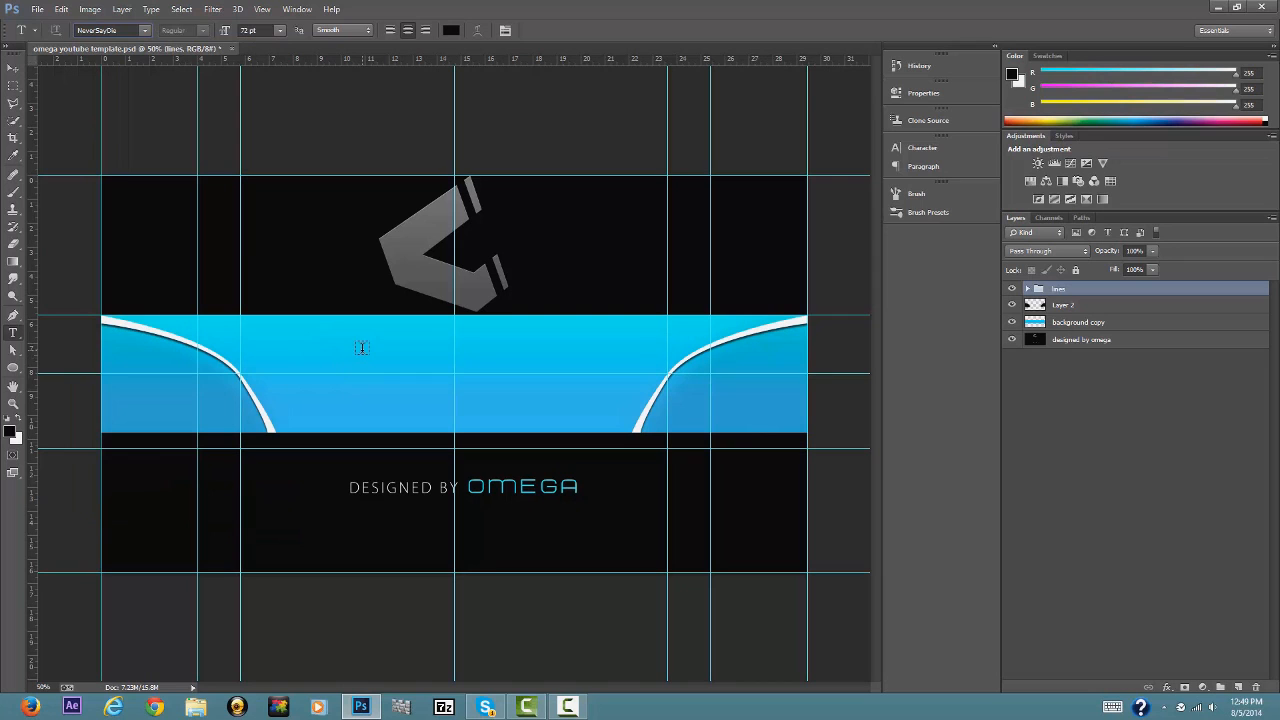
pyautogui.click(145, 30)
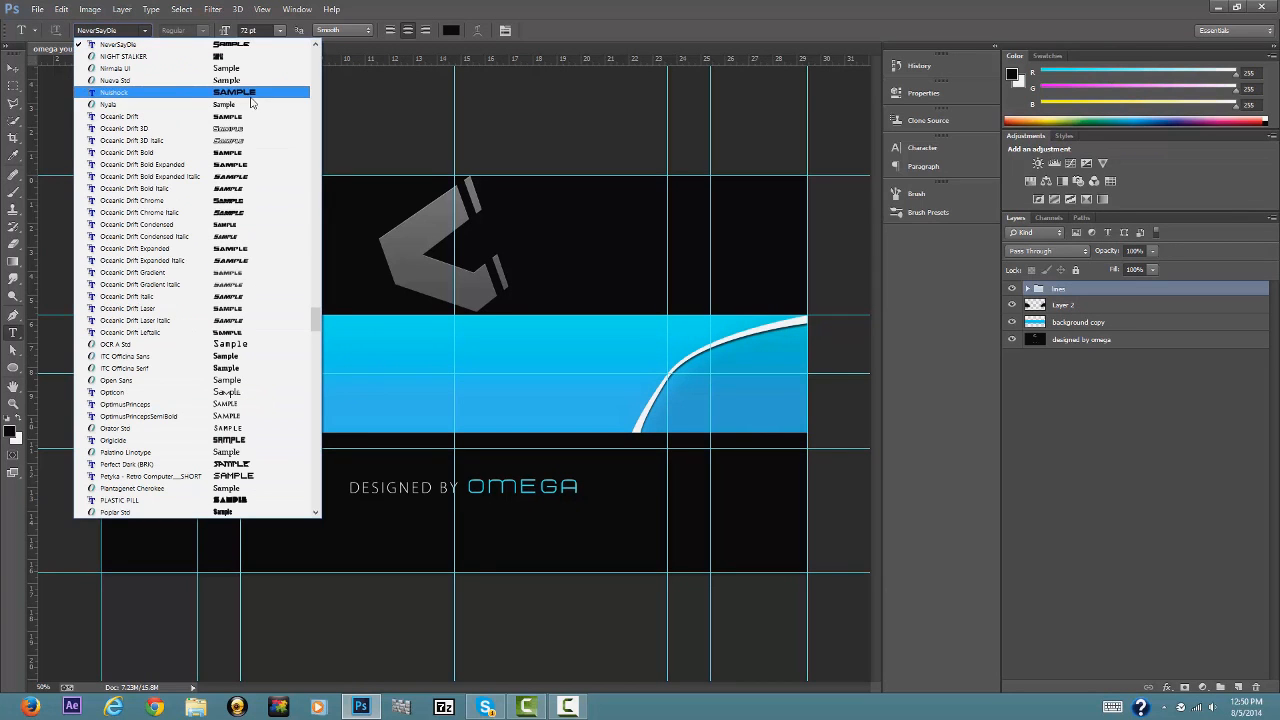
pyautogui.scroll(1, 275, 90)
pyautogui.scroll(4, 275, 90)
pyautogui.click(280, 148)
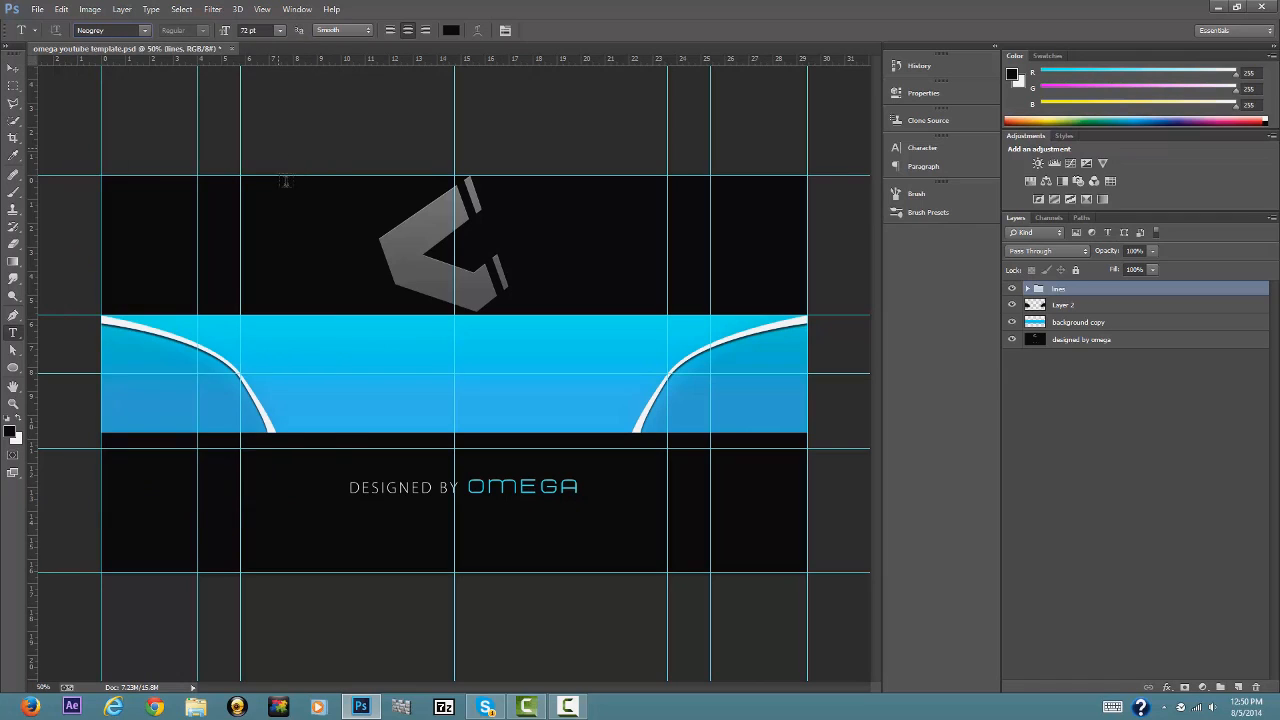
# Add the text "THE OFFICAL CHANNEL OF" at 24 pt in the upper part of the blue band.
pyautogui.click(366, 330)
pyautogui.click(280, 31)
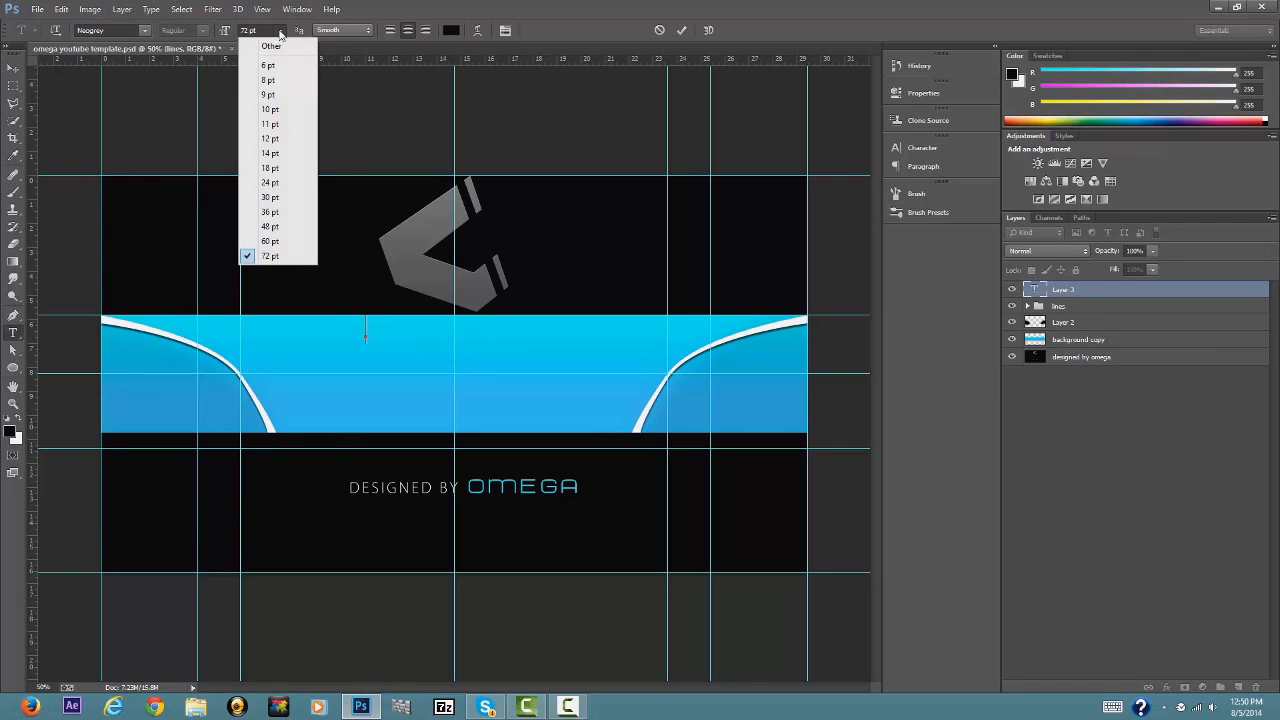
pyautogui.click(281, 64)
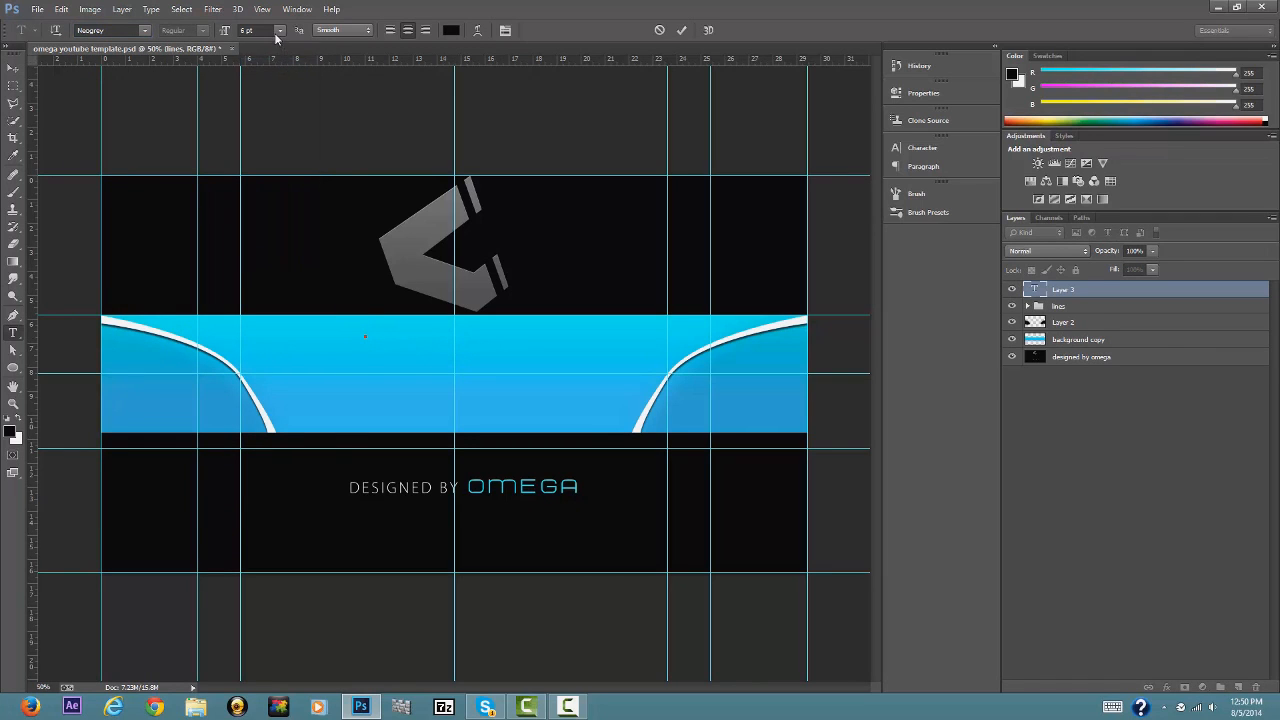
pyautogui.click(280, 31)
pyautogui.click(290, 106)
pyautogui.click(280, 31)
pyautogui.click(288, 164)
pyautogui.click(280, 31)
pyautogui.click(297, 182)
pyautogui.write('THE OFFICAL')
pyautogui.write('CHANNEL OF')
pyautogui.click(688, 30)
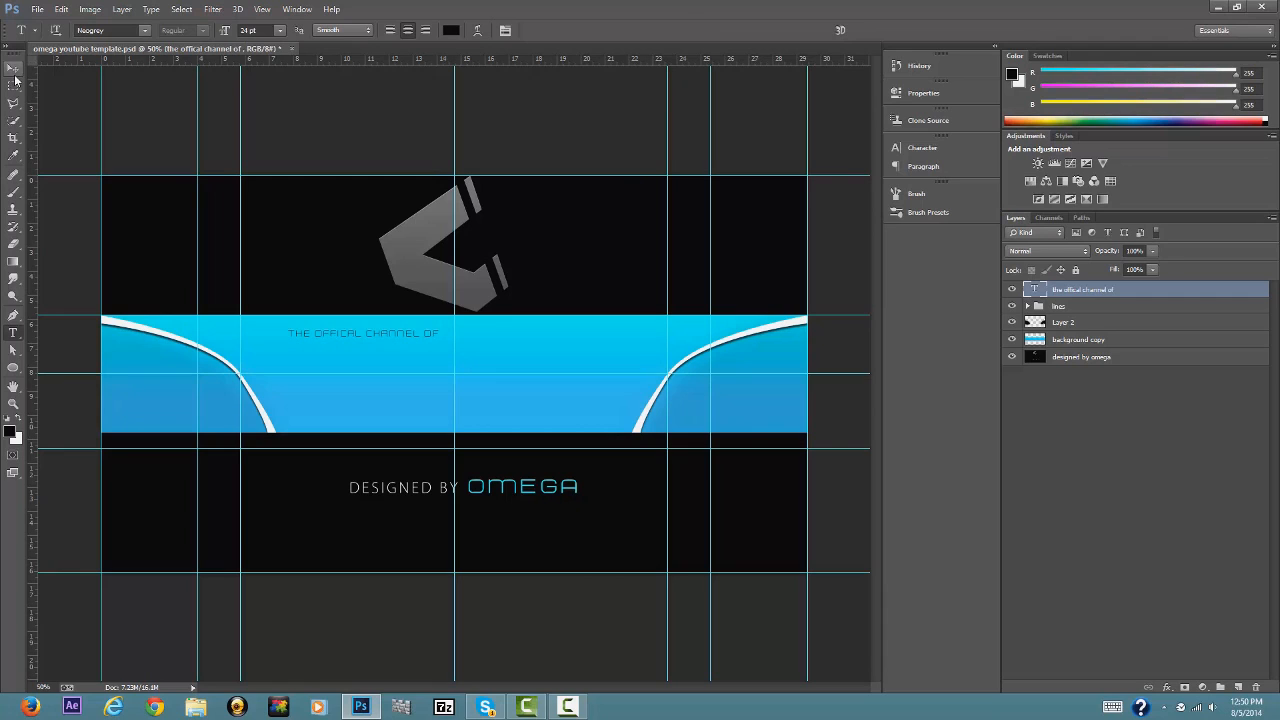
# Move the "THE OFFICAL CHANNEL OF" text slightly toward the vertical centre guide along the upper edge of the blue band.
pyautogui.click(12, 68)
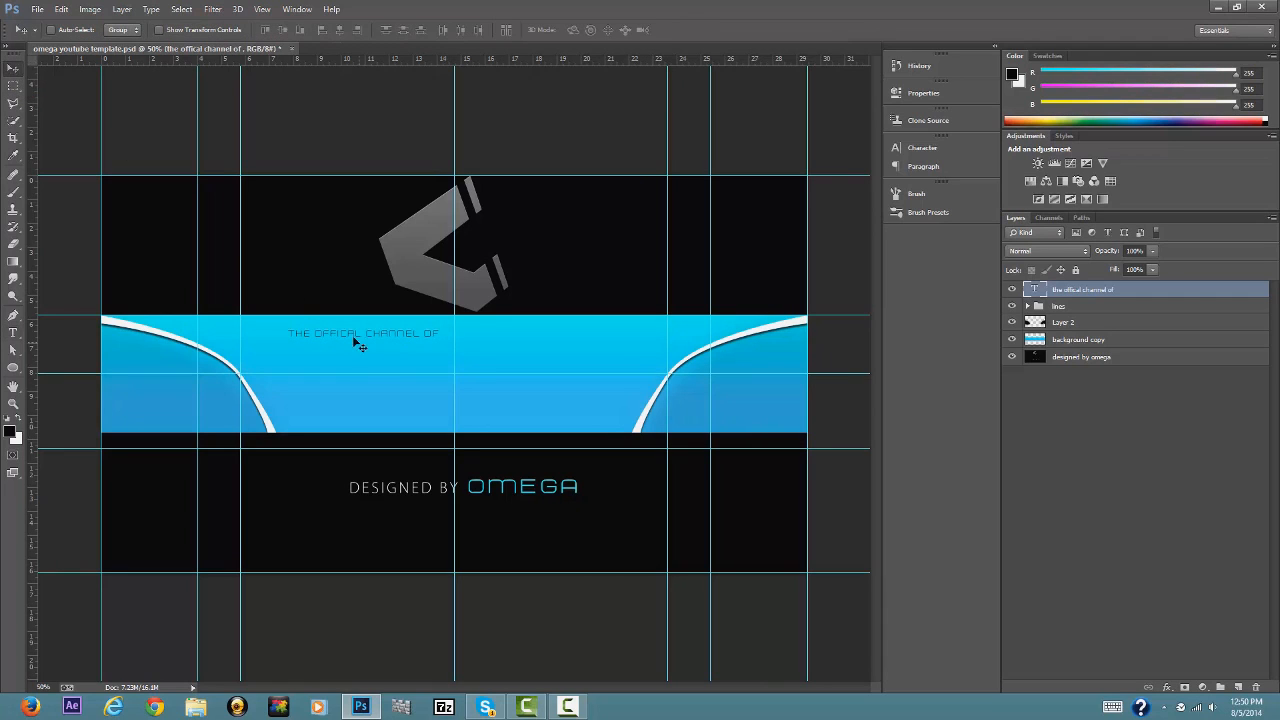
pyautogui.moveTo(350, 342); pyautogui.dragTo(435, 340)
pyautogui.moveTo(481, 340); pyautogui.dragTo(426, 347)
# Start a new text layer below the channel line and set its font to NeverSayDie.
pyautogui.click(13, 336)
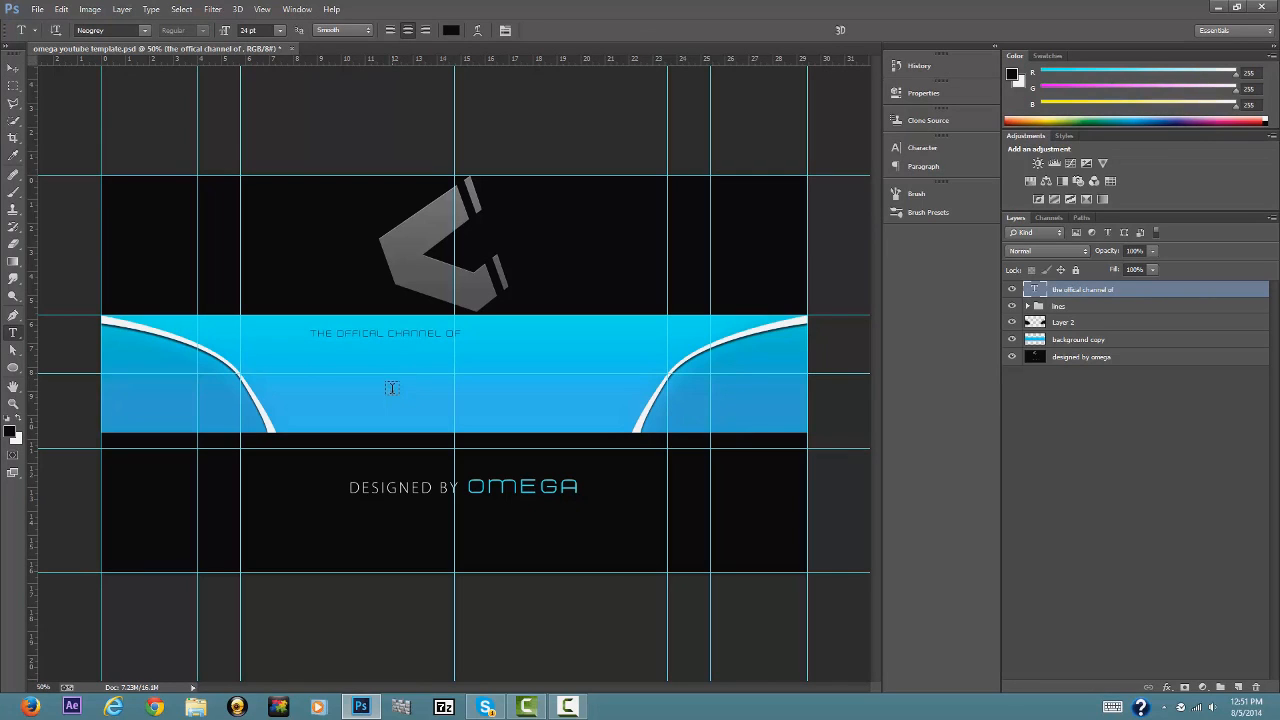
pyautogui.click(280, 30)
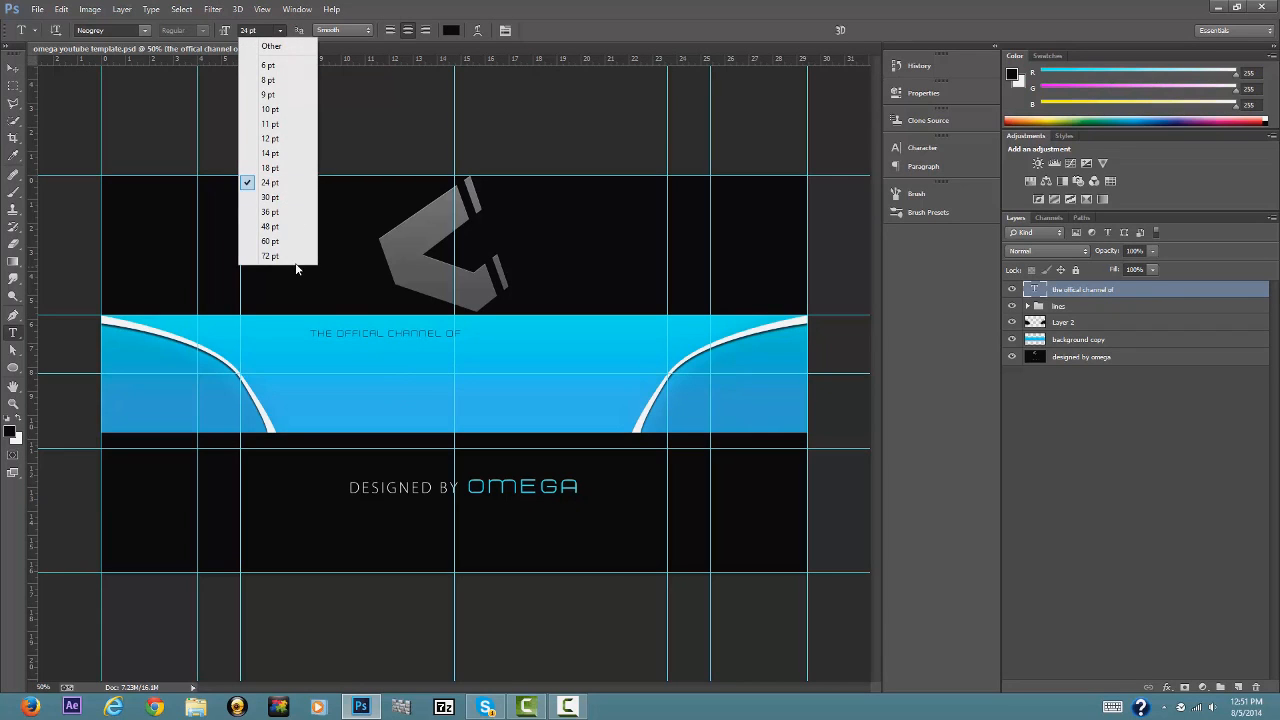
pyautogui.click(263, 253)
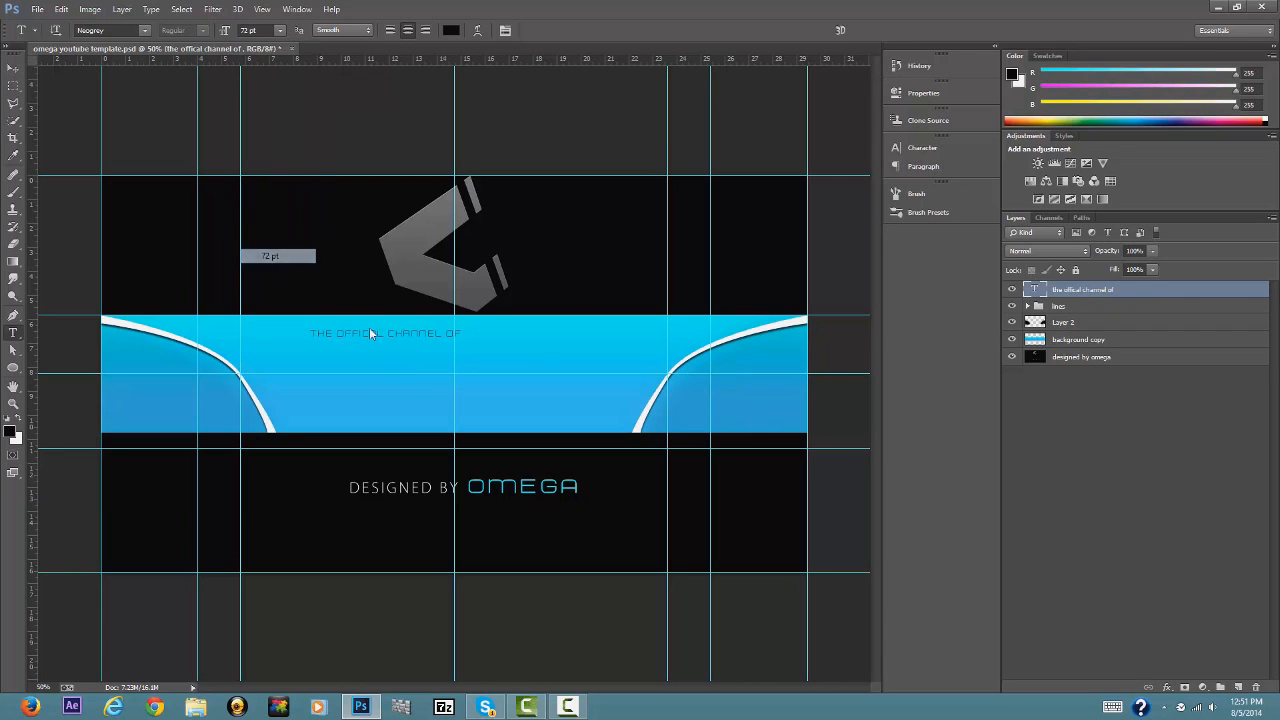
pyautogui.click(384, 391)
pyautogui.click(281, 30)
pyautogui.click(299, 257)
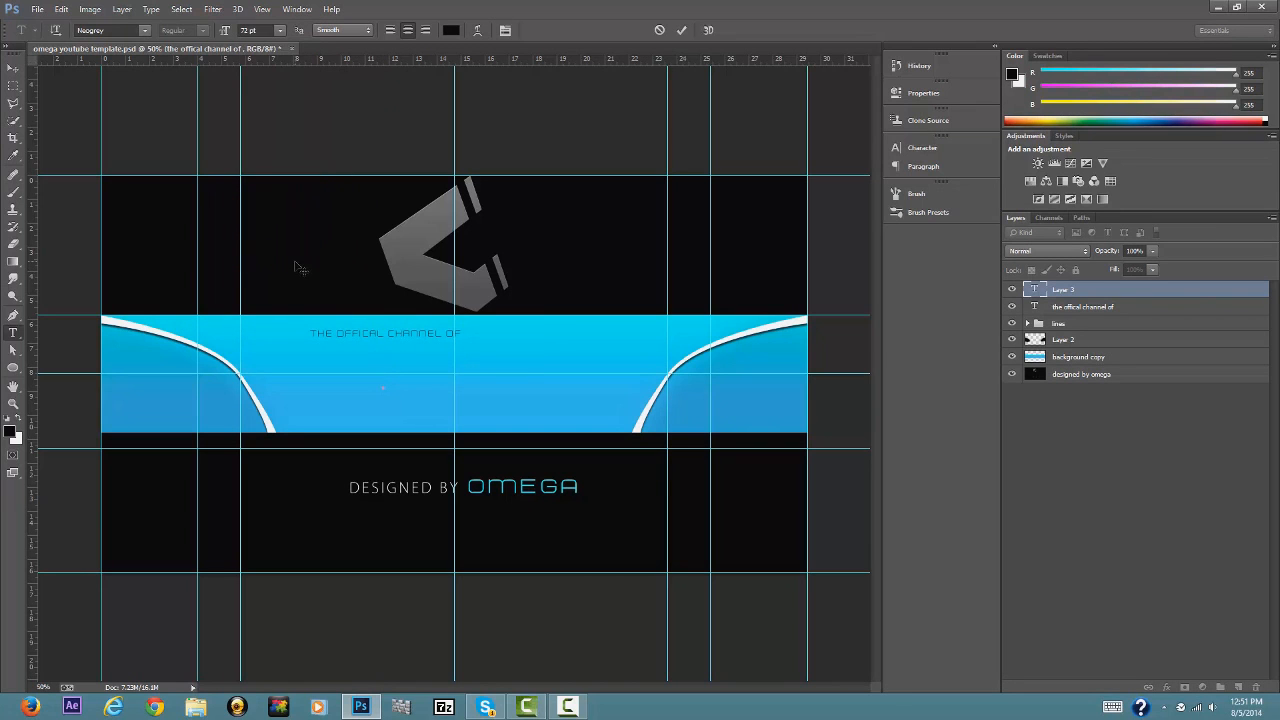
pyautogui.click(143, 30)
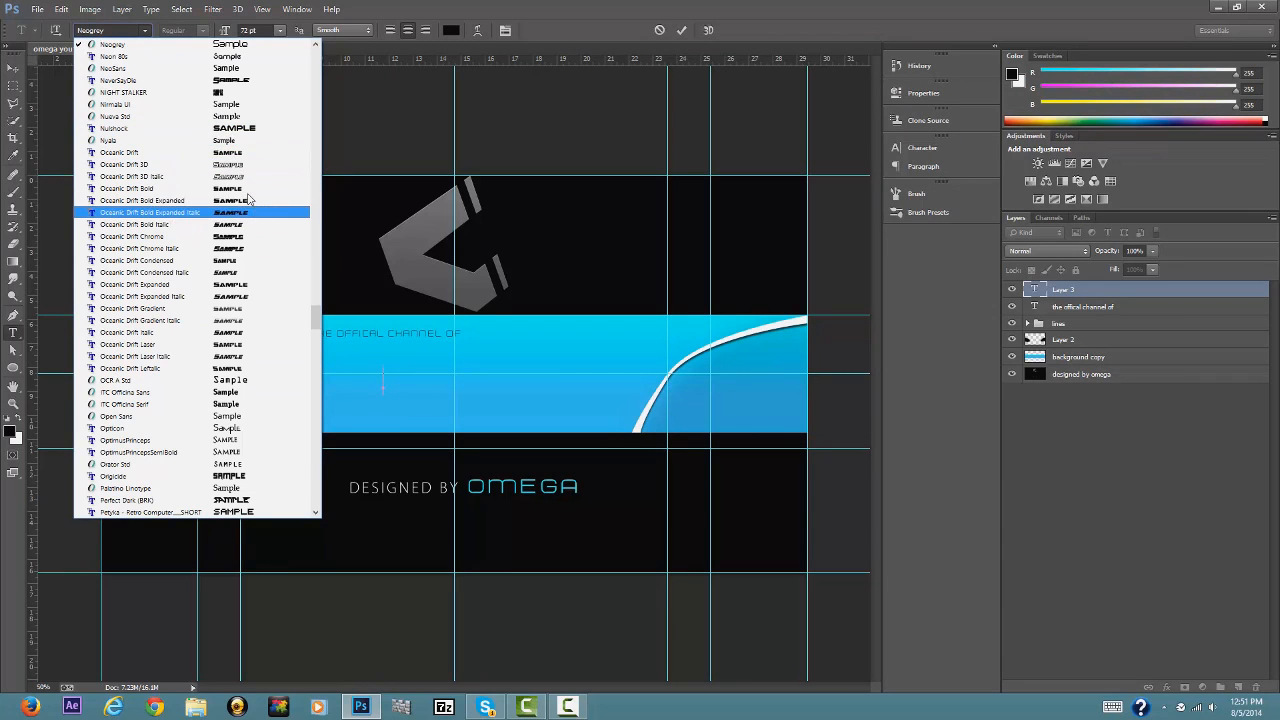
pyautogui.click(190, 80)
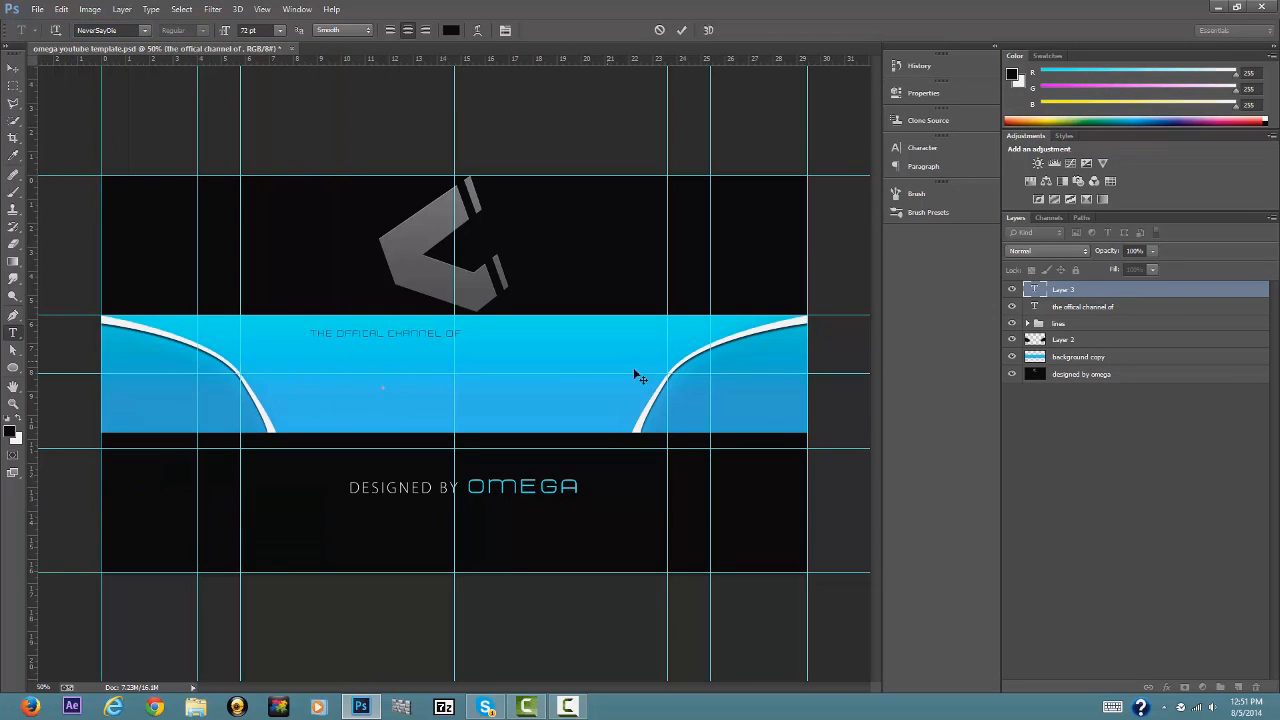
# Set the new text's size to 120 pt and enter "CAPITAL" in the middle of the blue band.
pyautogui.moveTo(221, 36); pyautogui.dragTo(109, 62)
pyautogui.write('120')
pyautogui.press('Return')
pyautogui.write('CA')
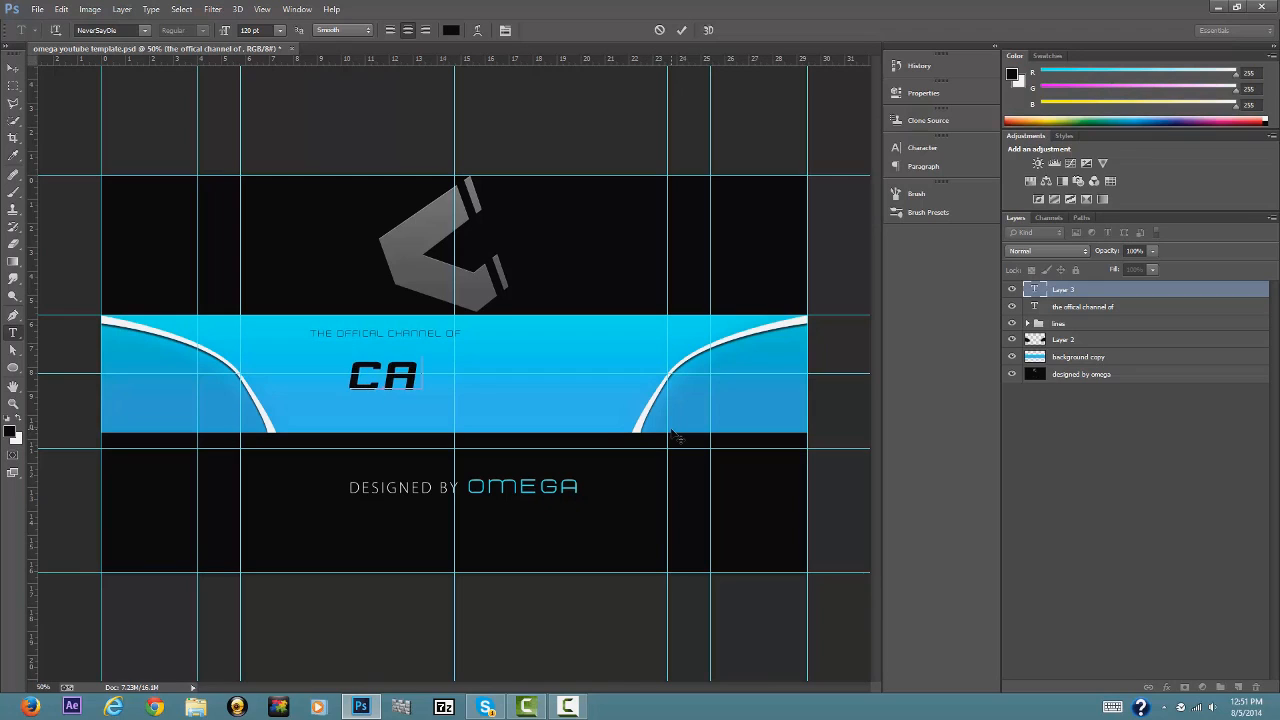
pyautogui.write('PITAL')
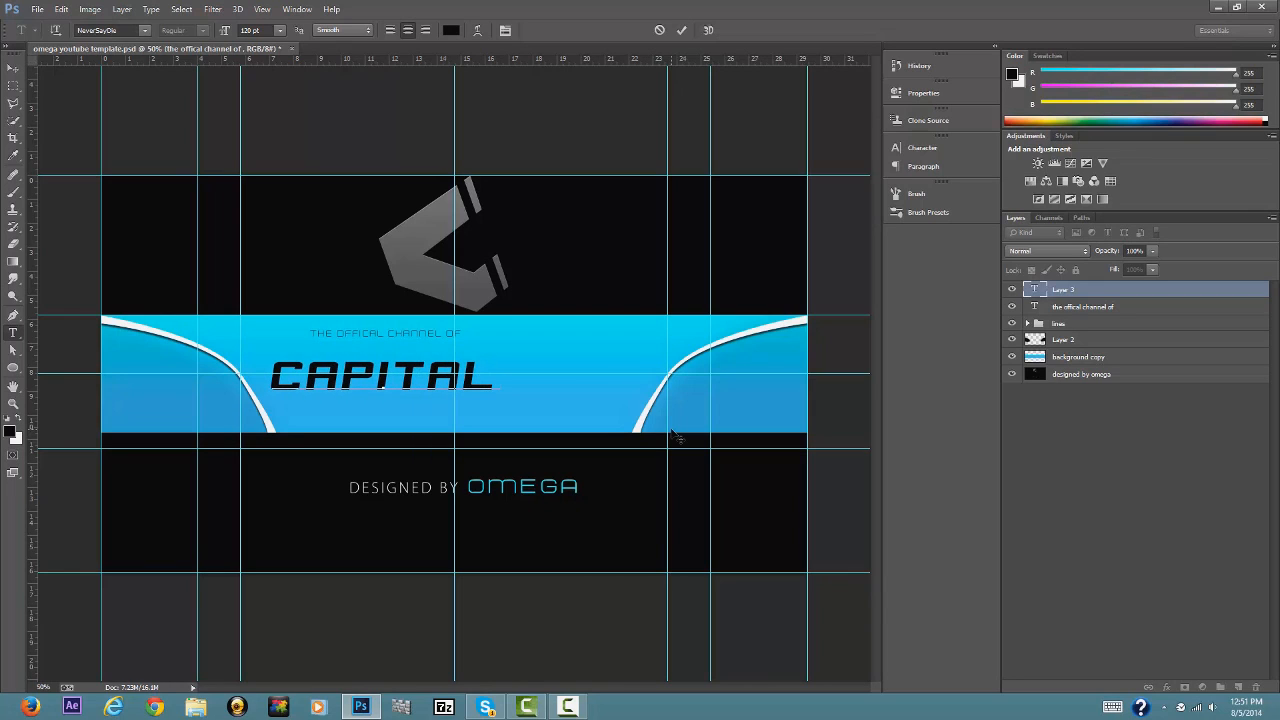
# Reduce the CAPITAL text to 88 pt and move it up closer beneath the channel line.
pyautogui.hotkey('ctrl', 'a')
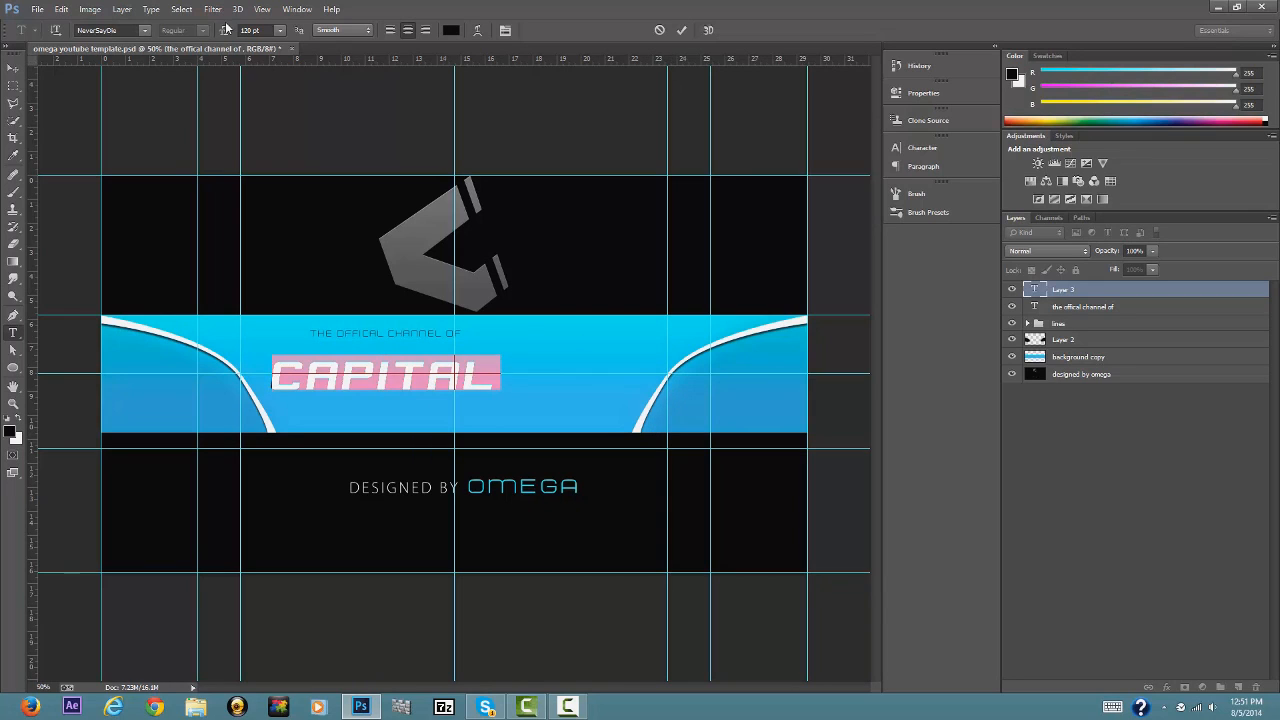
pyautogui.moveTo(225, 31); pyautogui.dragTo(206, 40)
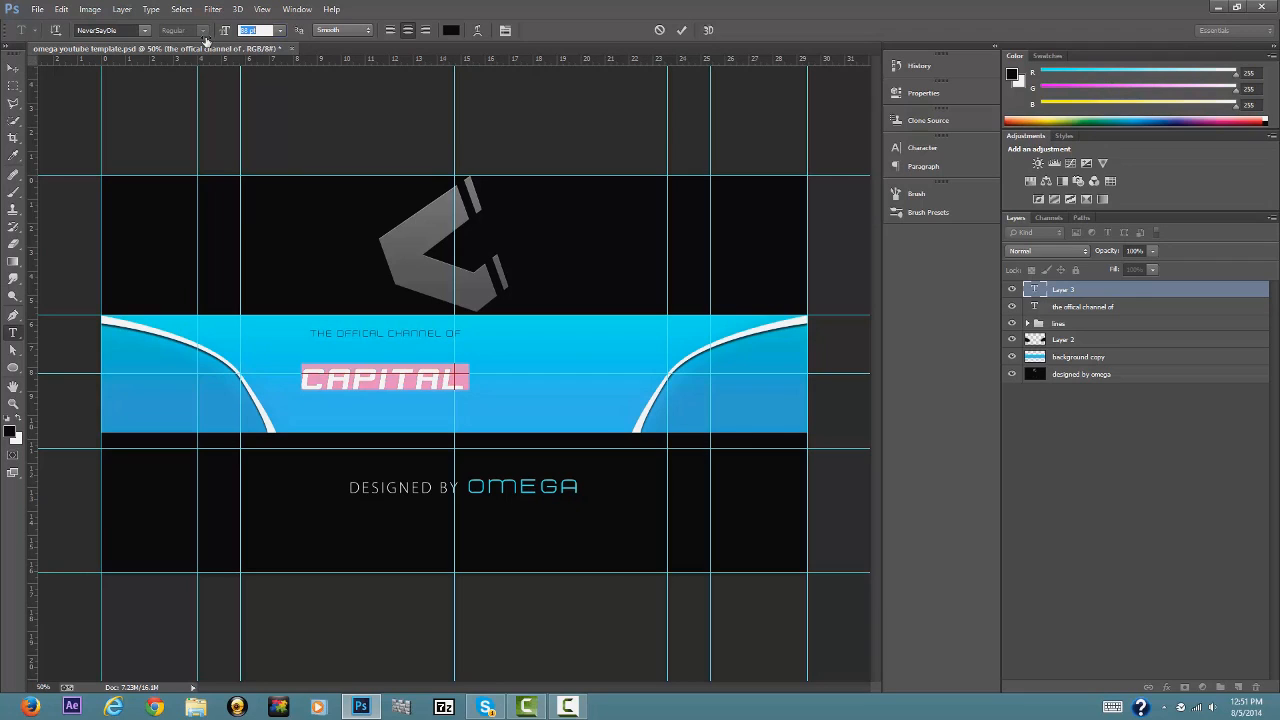
pyautogui.click(681, 31)
pyautogui.click(13, 67)
pyautogui.moveTo(387, 388); pyautogui.dragTo(387, 374)
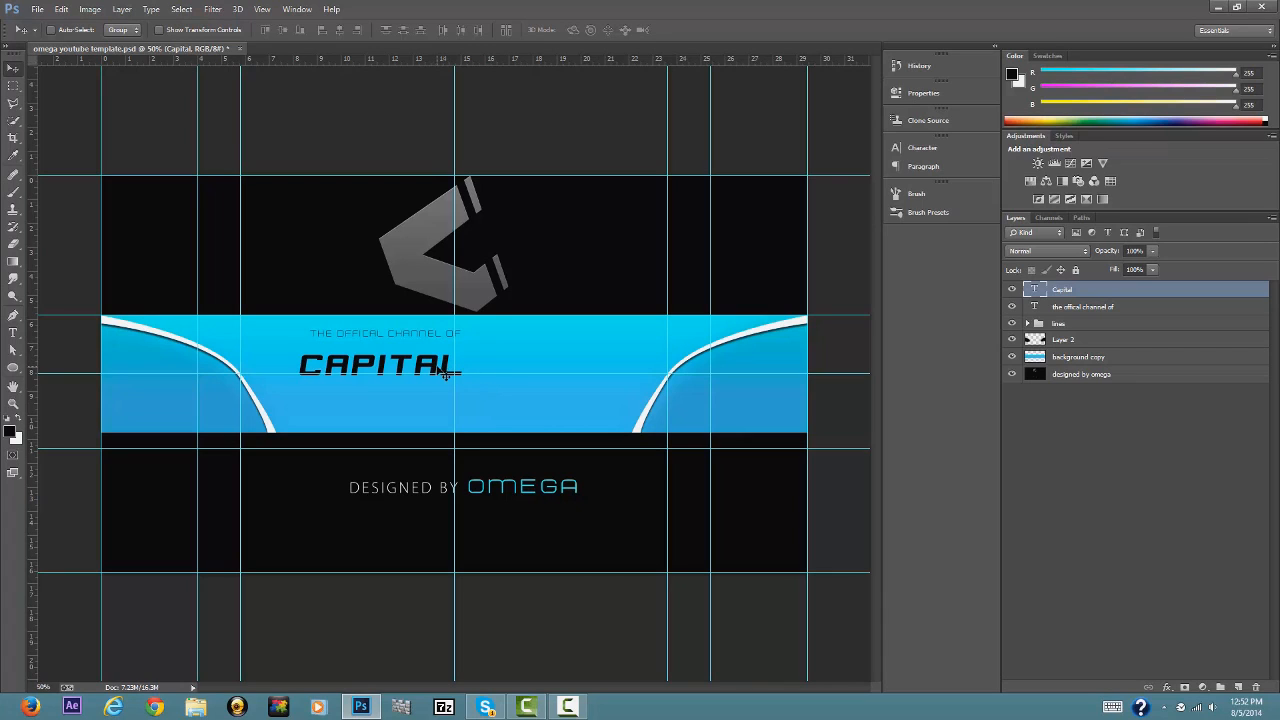
# Add the text "OMEGA" in the Neogrey font as a new text layer beside CAPITAL.
pyautogui.click(13, 333)
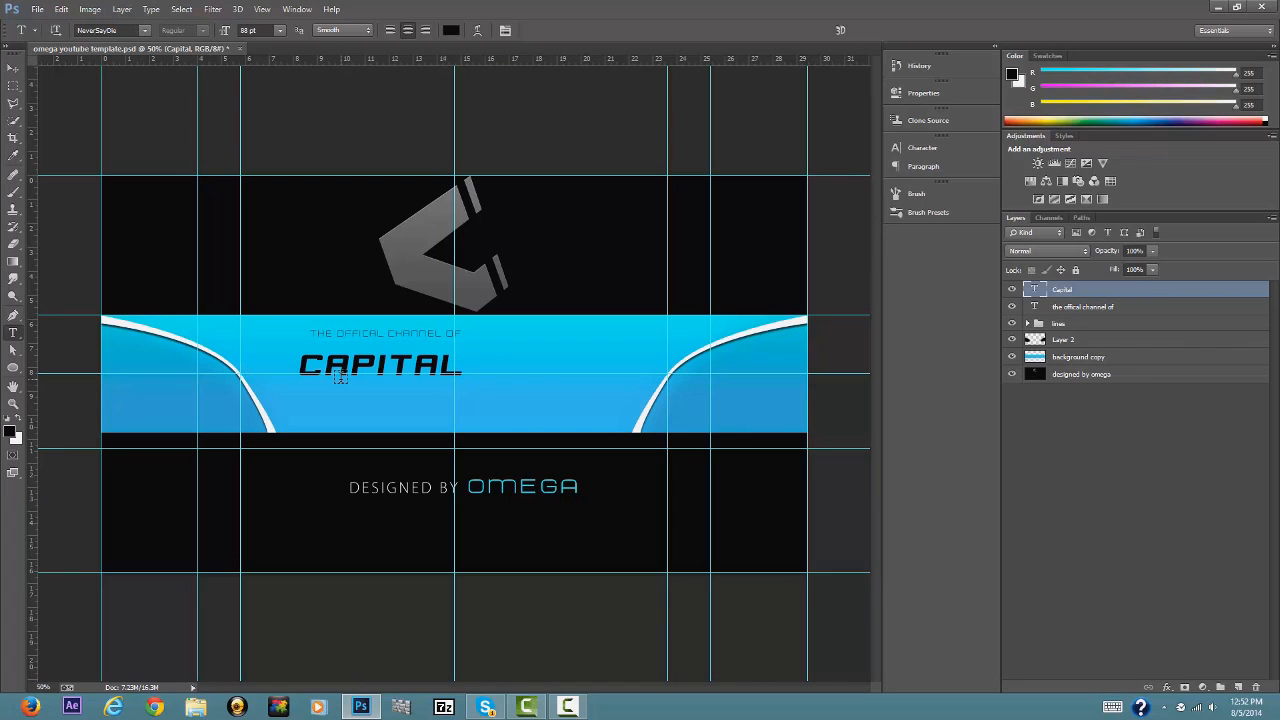
pyautogui.click(476, 368)
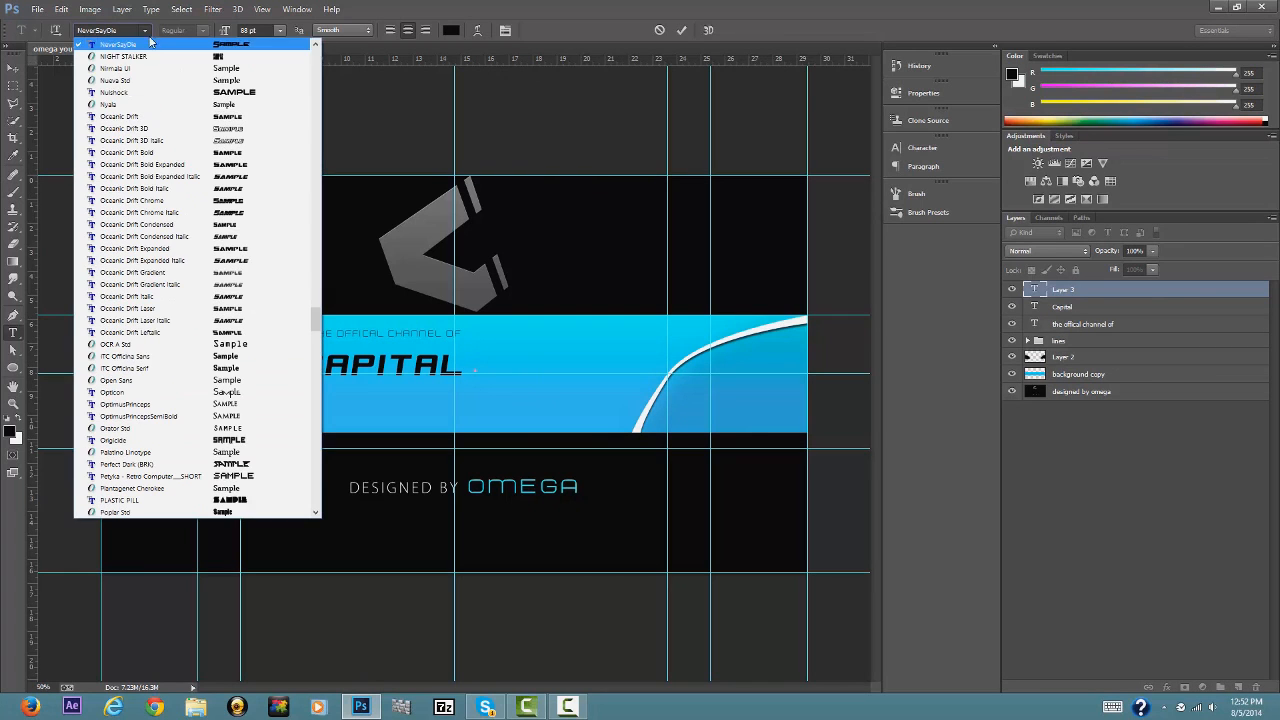
pyautogui.scroll(3, 236, 122)
pyautogui.click(236, 117)
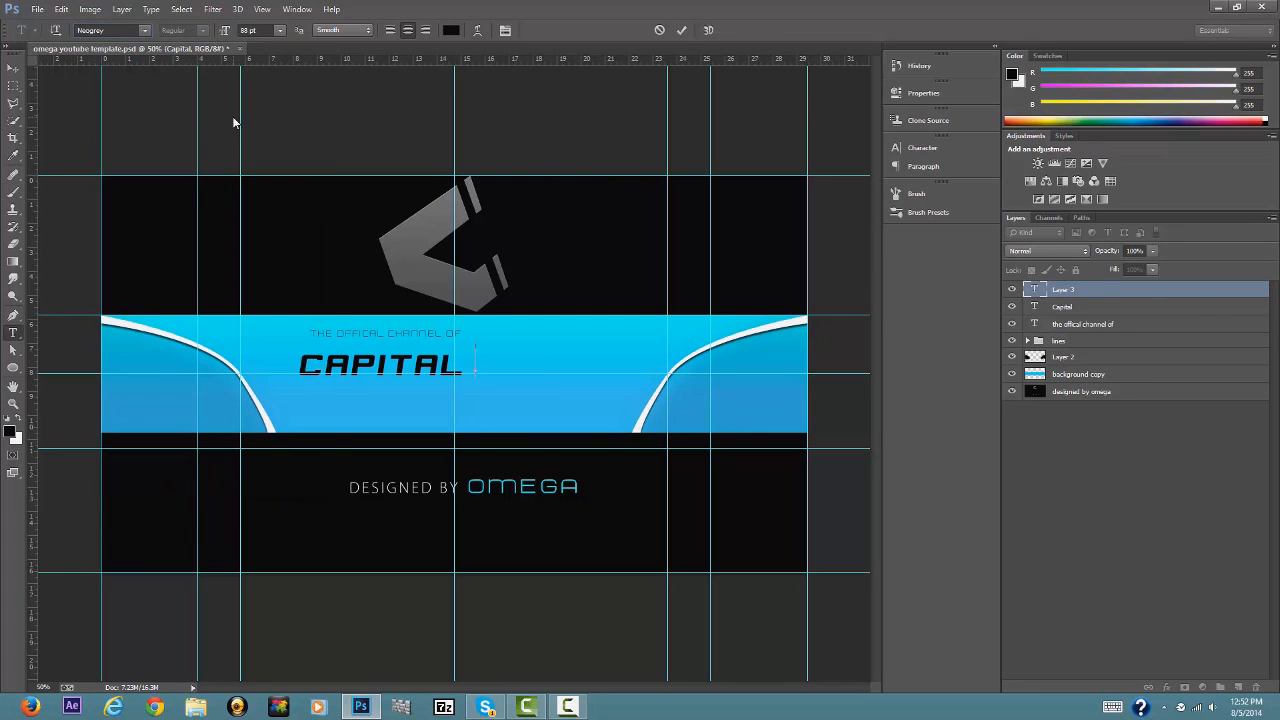
pyautogui.write('OMEGA')
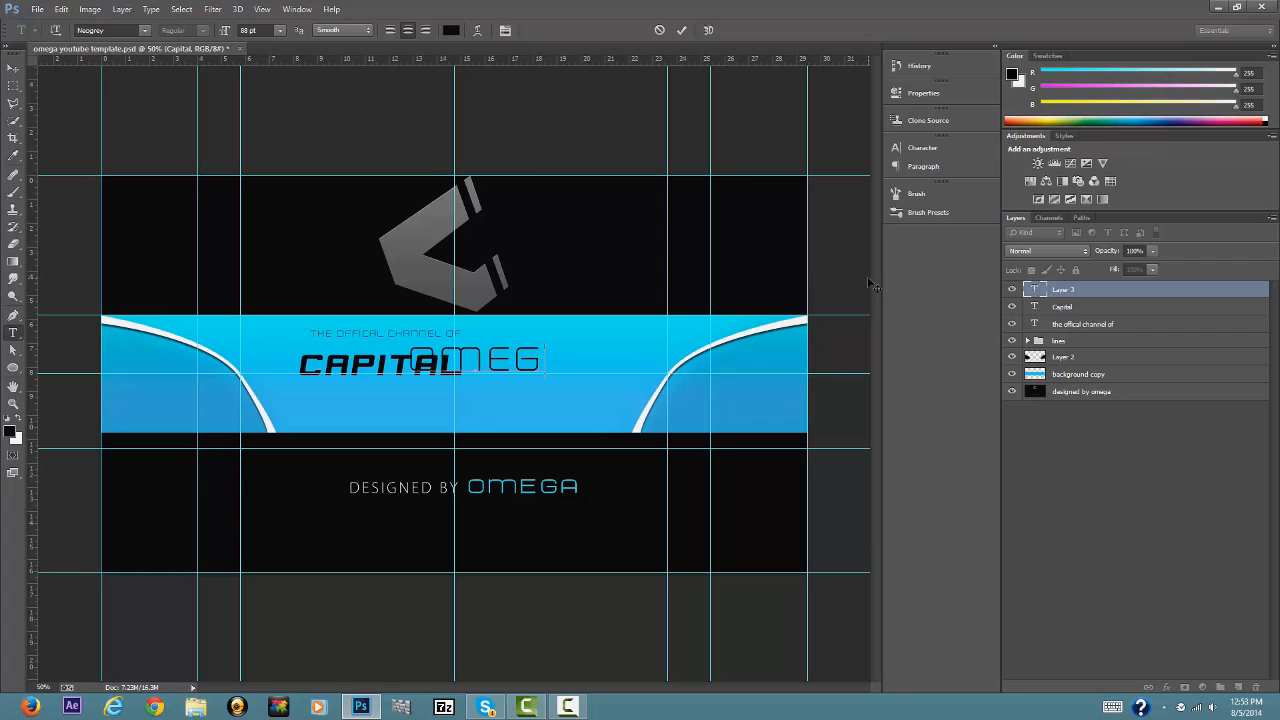
# Try to set the size of the OMEGA text to 59 pt.
pyautogui.click(224, 33)
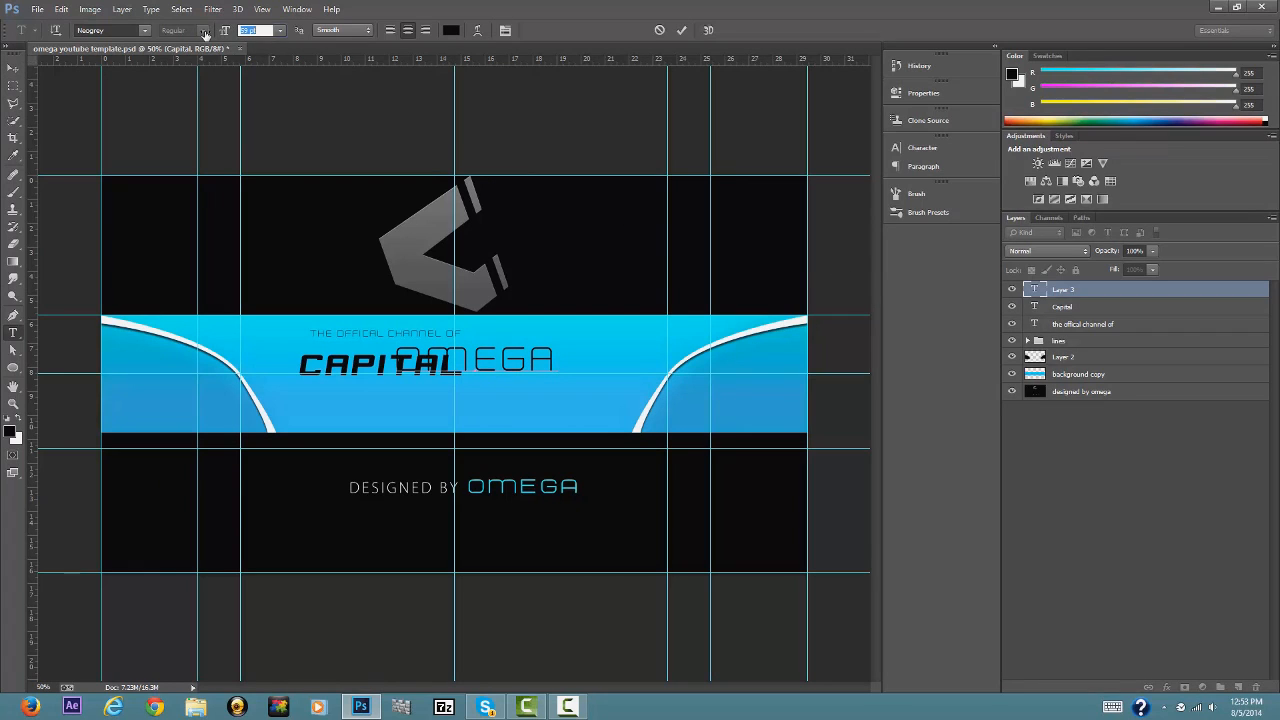
pyautogui.write('59')
pyautogui.press('Return')
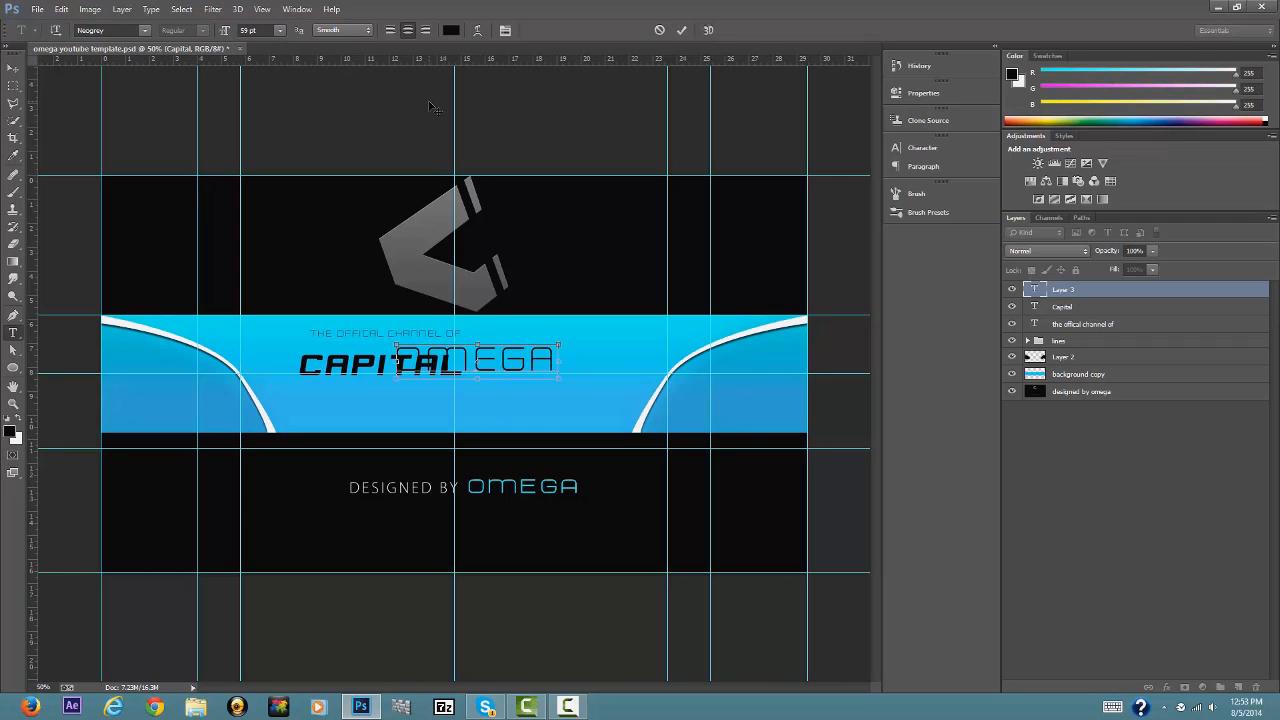
# Set the whole OMEGA text to 75 pt and move it below and to the right of CAPITAL.
pyautogui.hotkey('ctrl', 'a')
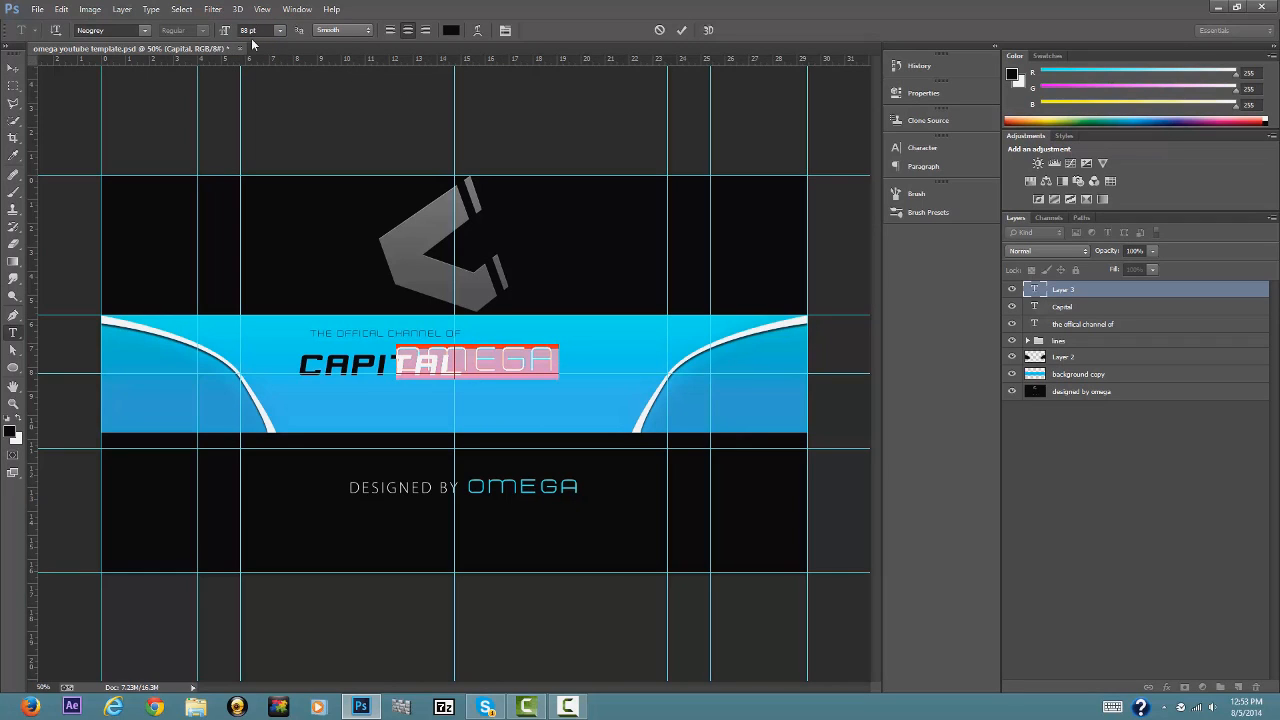
pyautogui.click(215, 36)
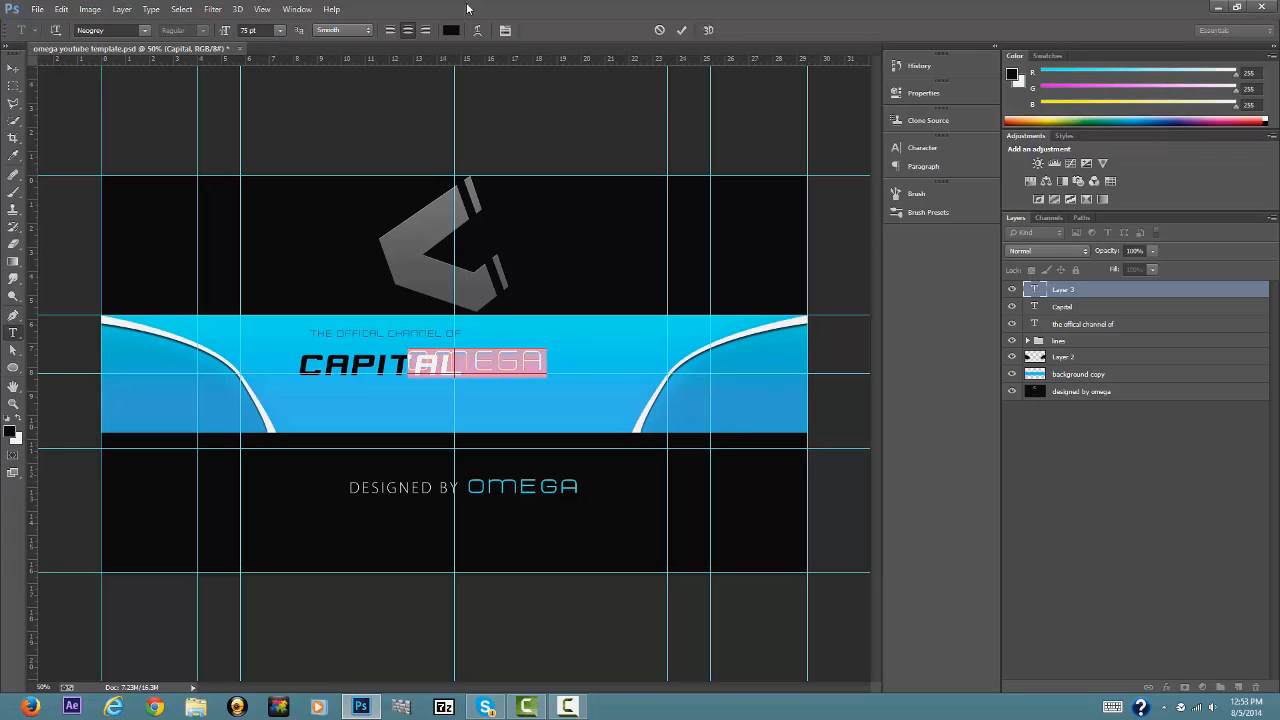
pyautogui.click(681, 30)
pyautogui.click(14, 68)
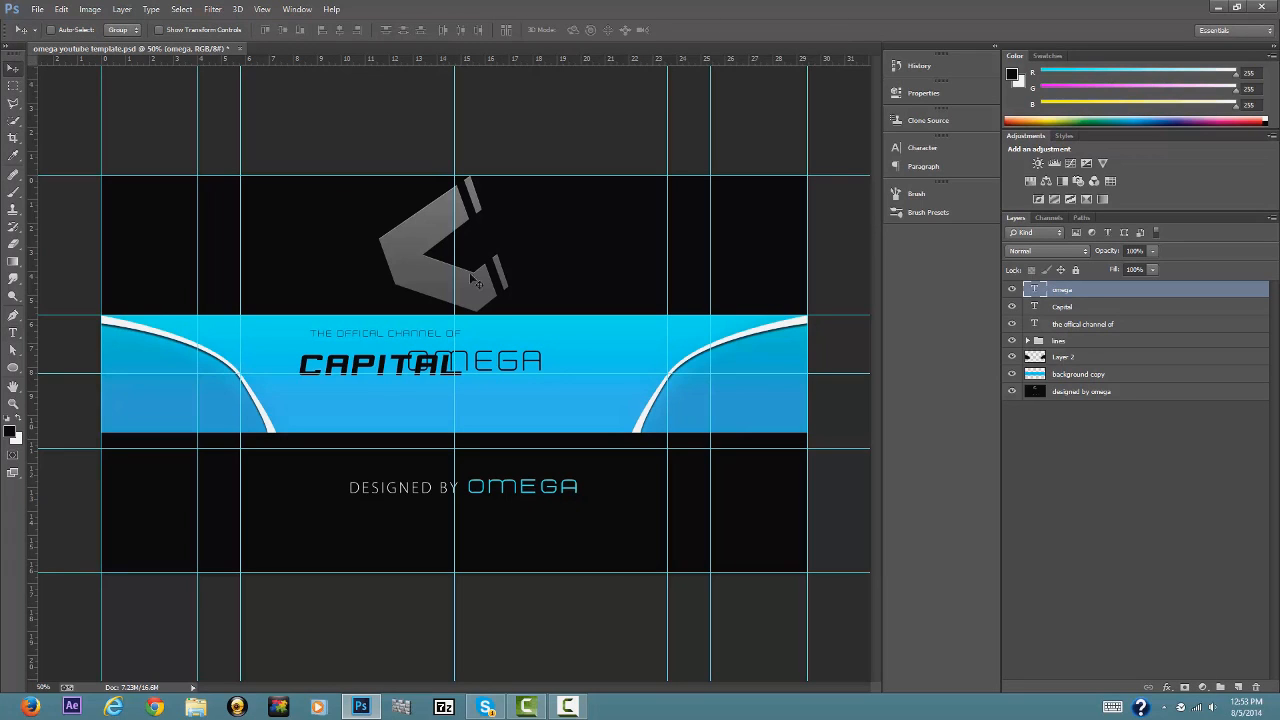
pyautogui.moveTo(504, 363); pyautogui.dragTo(526, 392)
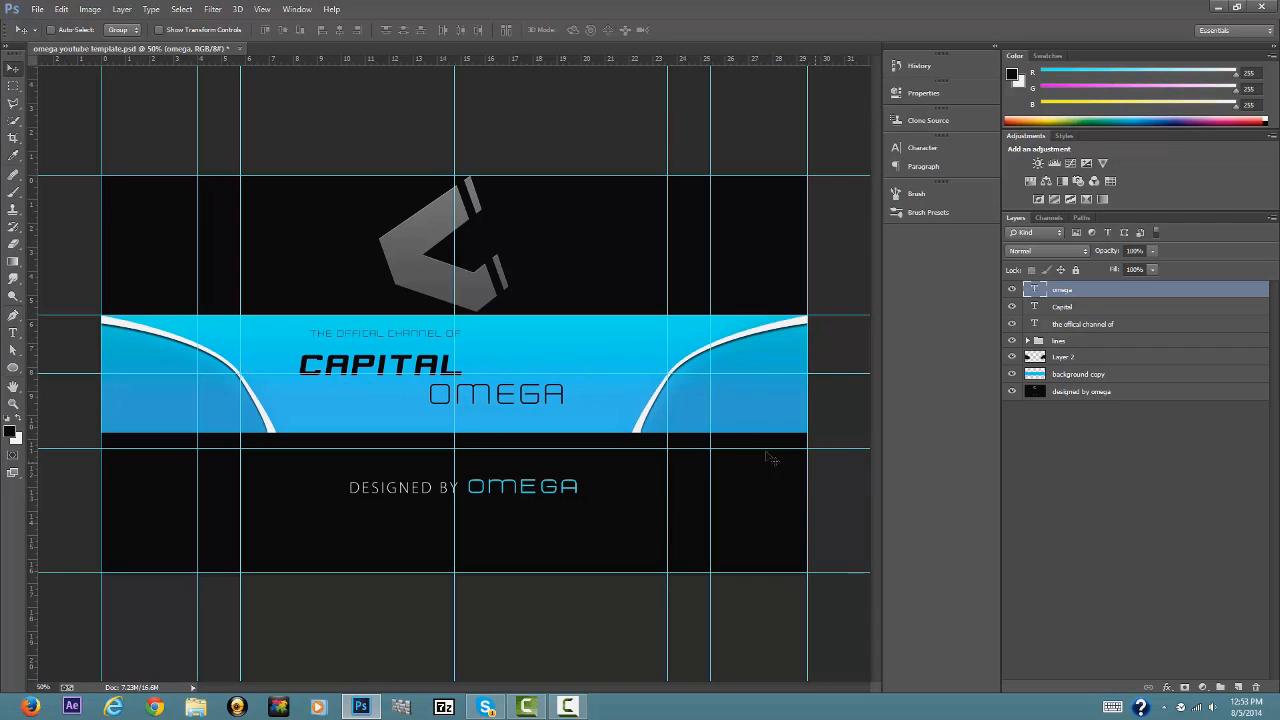
# Move the "THE OFFICAL CHANNEL OF" text right so it is roughly centred on the vertical centre guide.
pyautogui.click(1112, 327)
pyautogui.moveTo(376, 336); pyautogui.dragTo(452, 336)
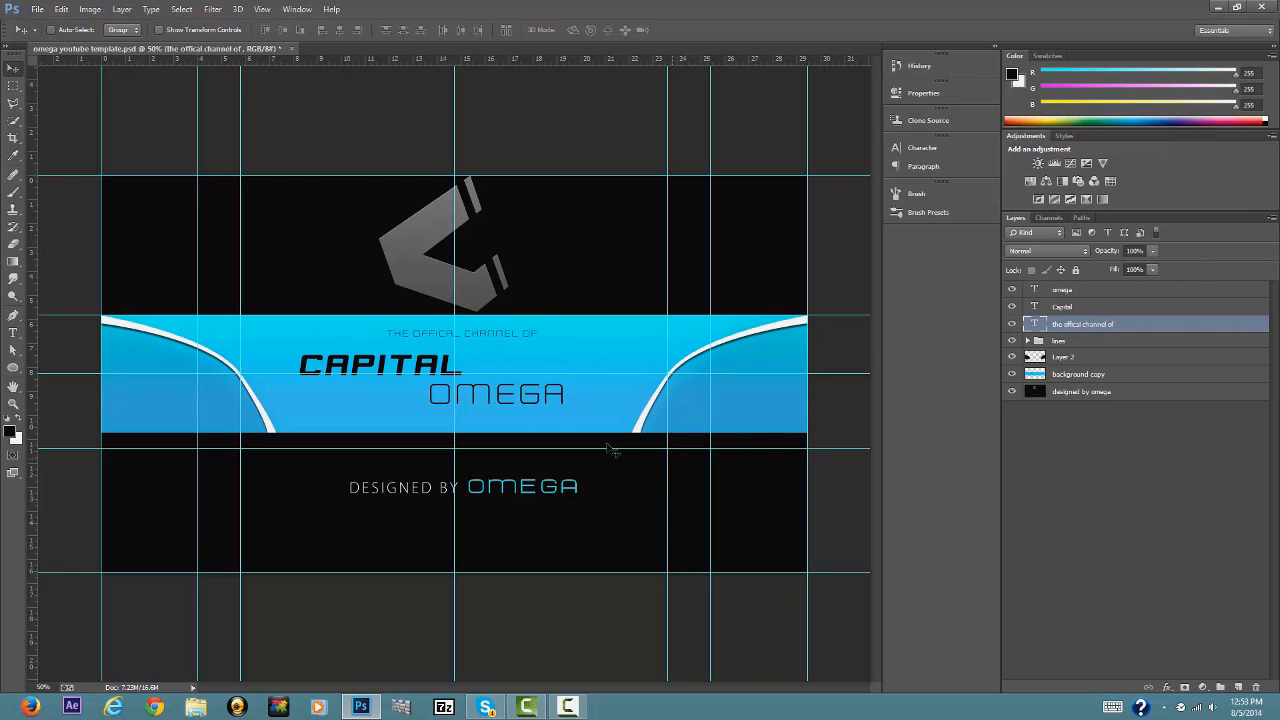
pyautogui.moveTo(493, 338); pyautogui.dragTo(485, 344)
# Correct the spelling in the channel line to "THE OFFICIAL CHANNEL OF".
pyautogui.press('t')
pyautogui.click(433, 334)
pyautogui.write('I')
pyautogui.click(681, 31)
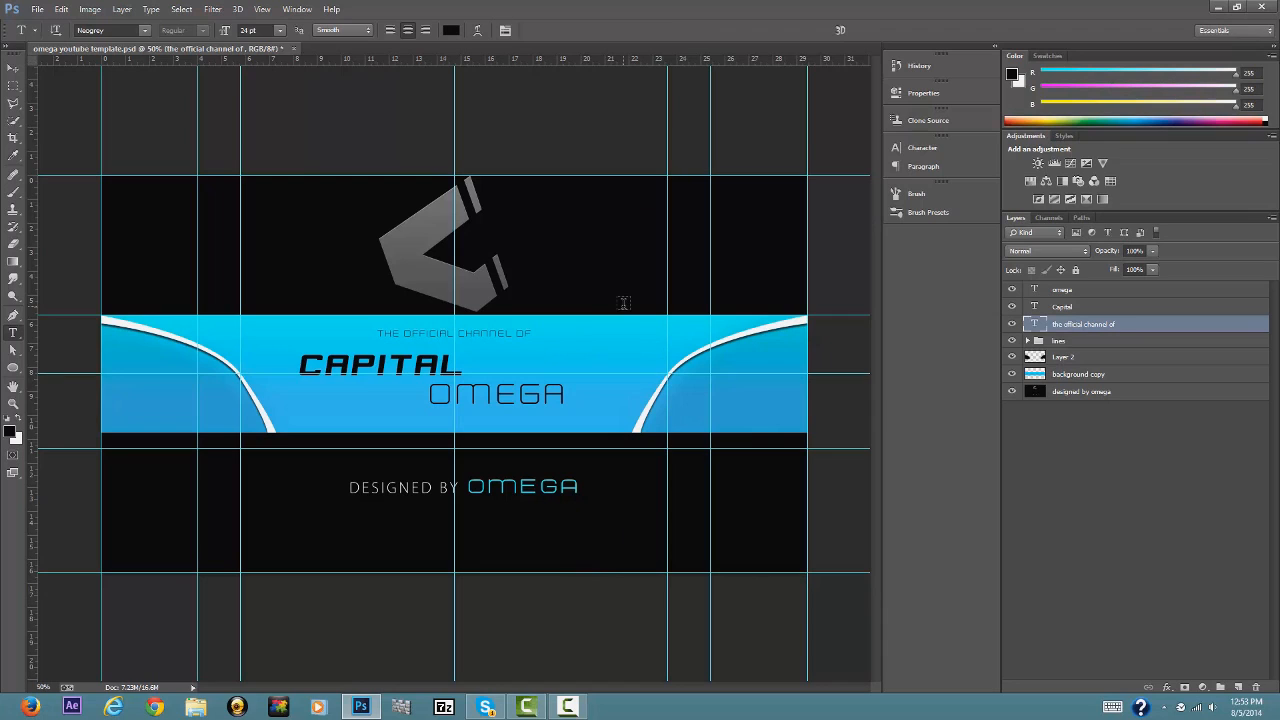
# Apply a Gradient Overlay with the dark grey preset to the Capital text layer.
pyautogui.click(1081, 310)
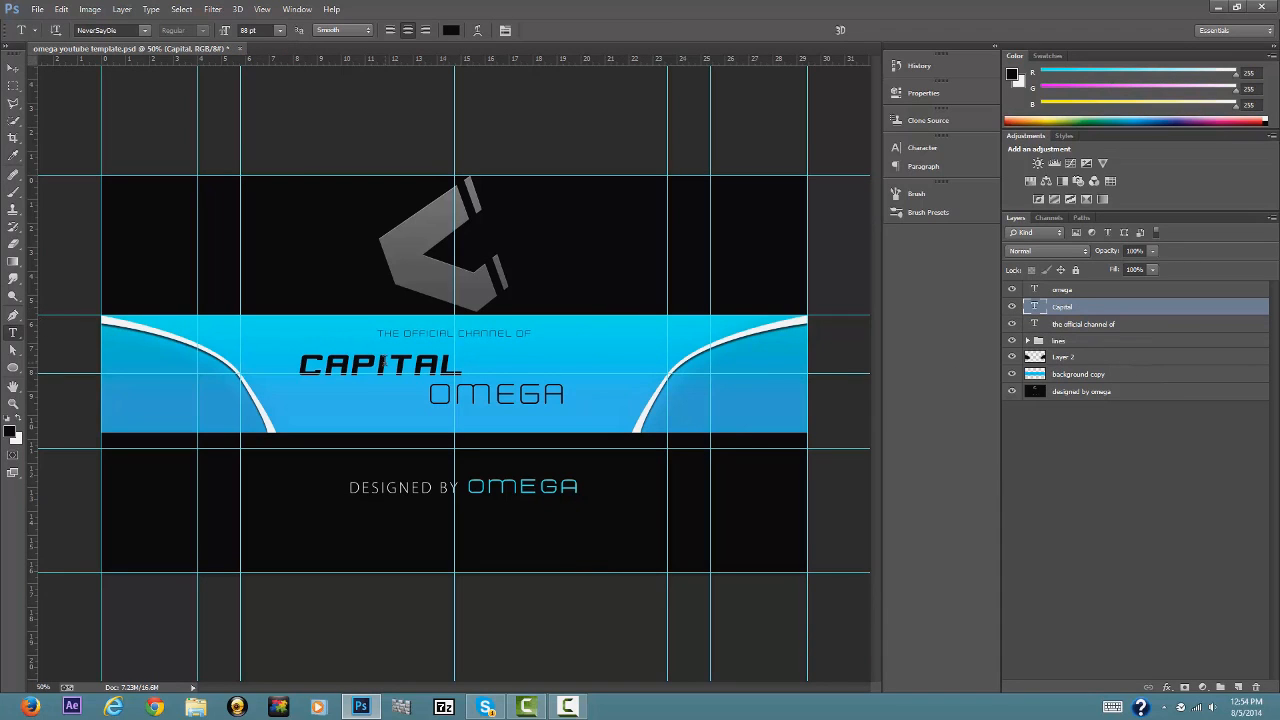
pyautogui.click(380, 366)
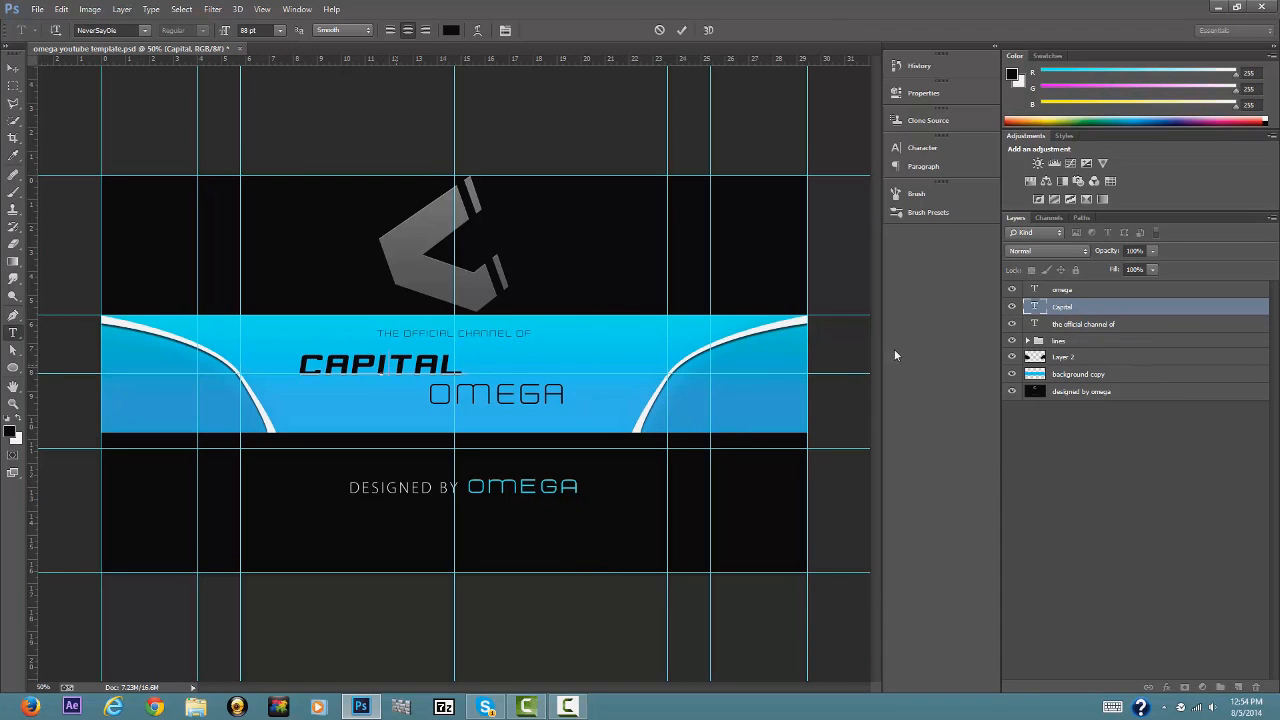
pyautogui.click(683, 32)
pyautogui.rightClick(1062, 307)
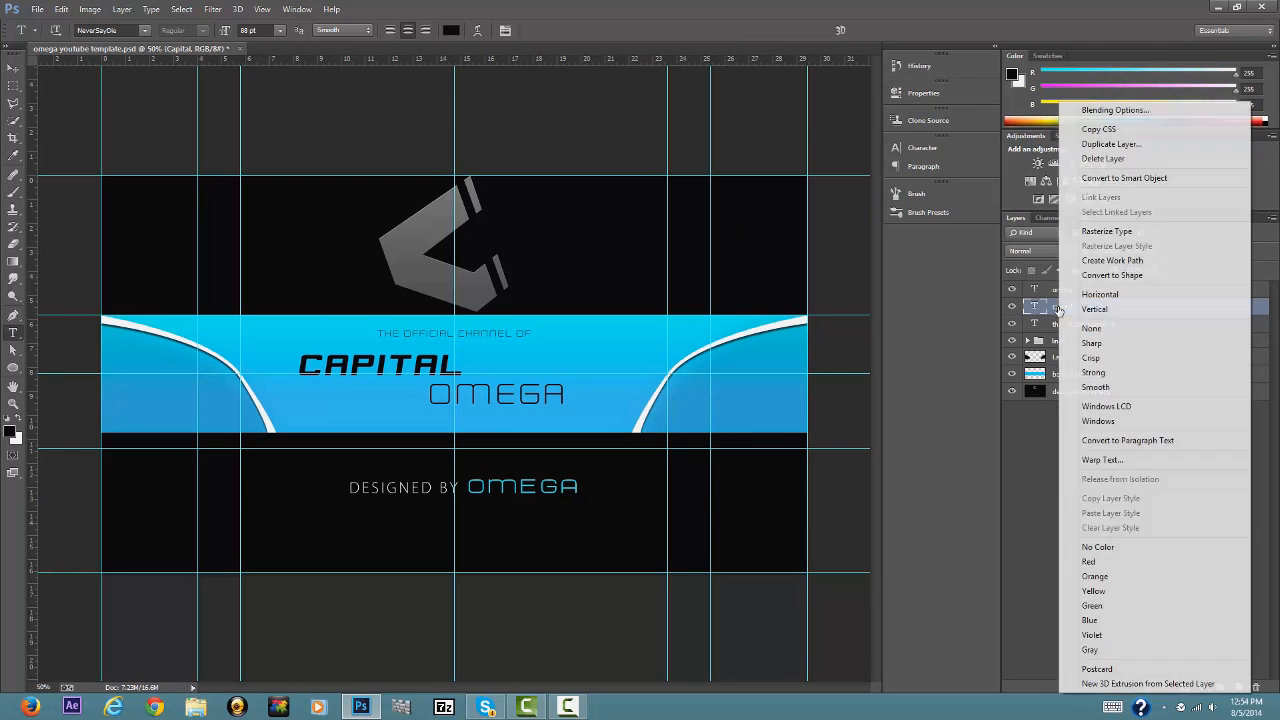
pyautogui.click(1115, 110)
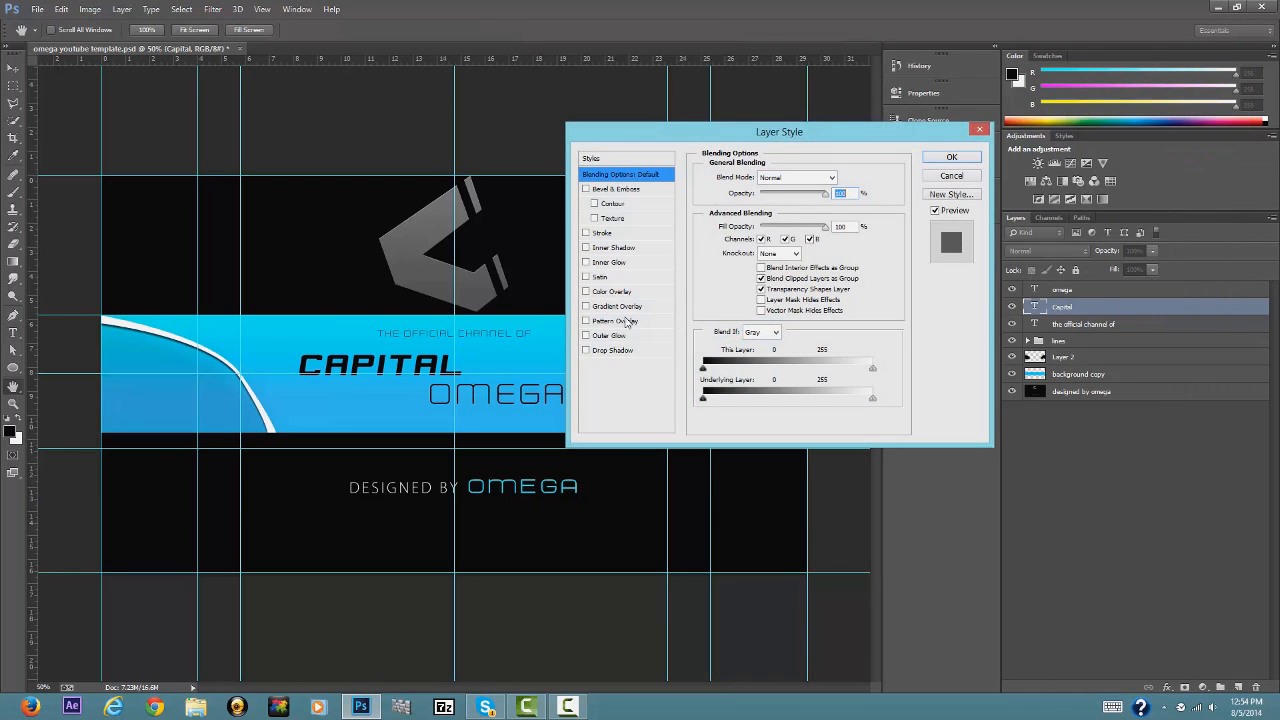
pyautogui.click(612, 306)
pyautogui.click(800, 208)
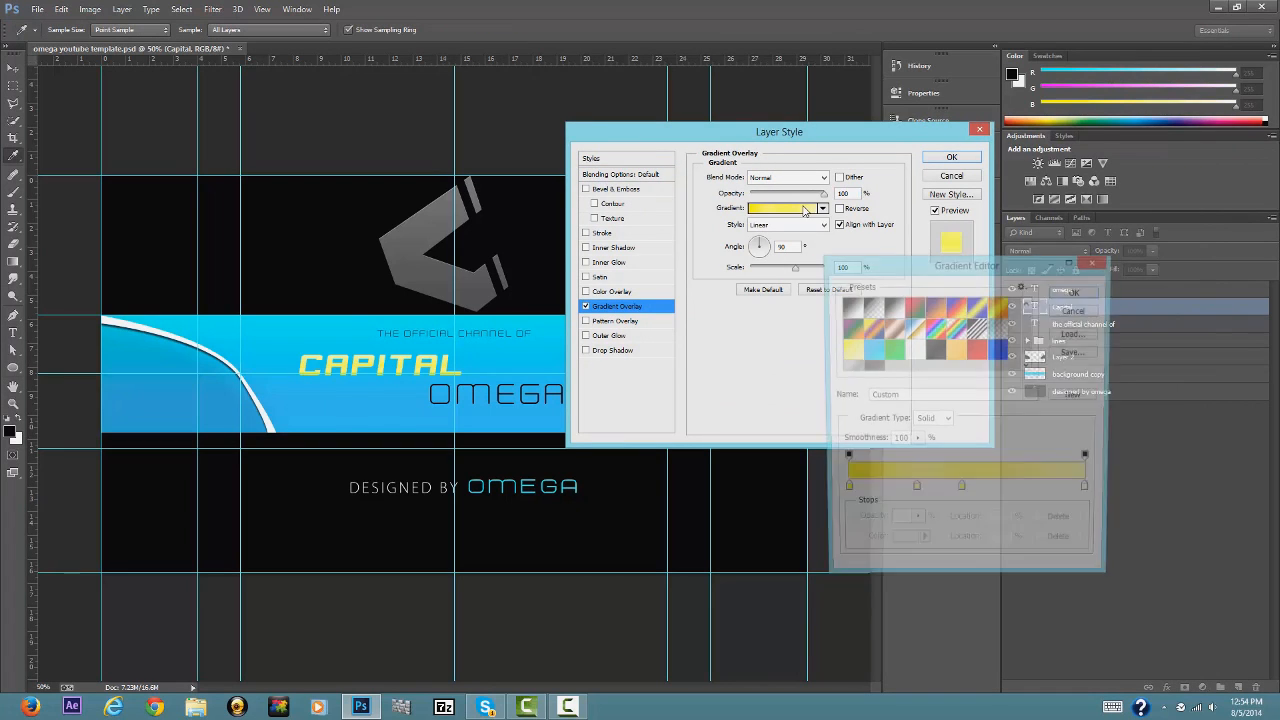
pyautogui.scroll(-1, 886, 354)
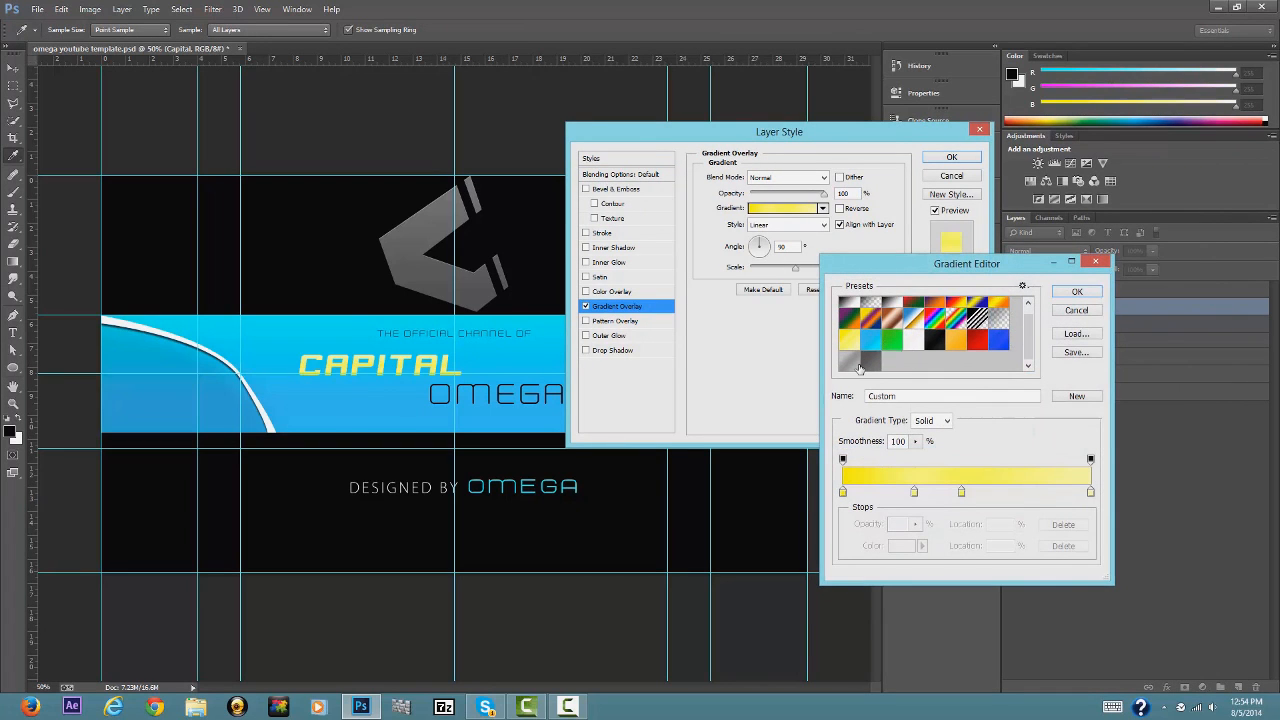
pyautogui.click(858, 366)
pyautogui.click(873, 364)
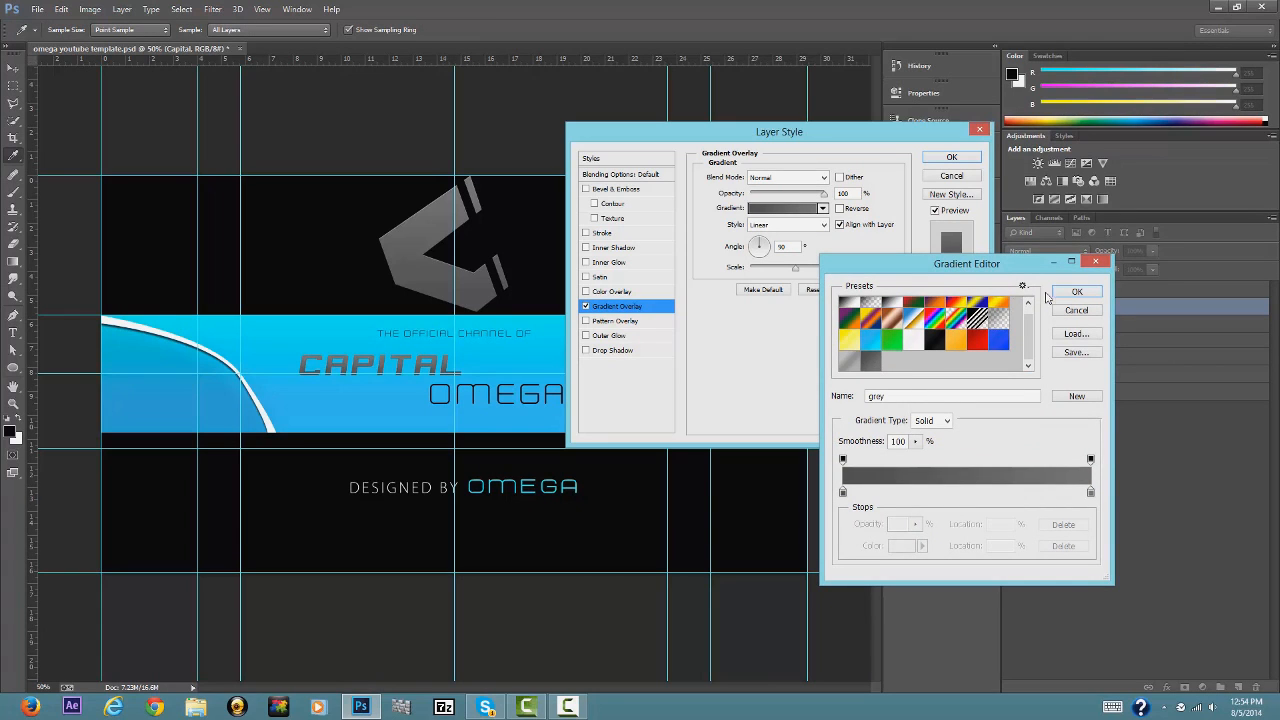
pyautogui.click(1072, 293)
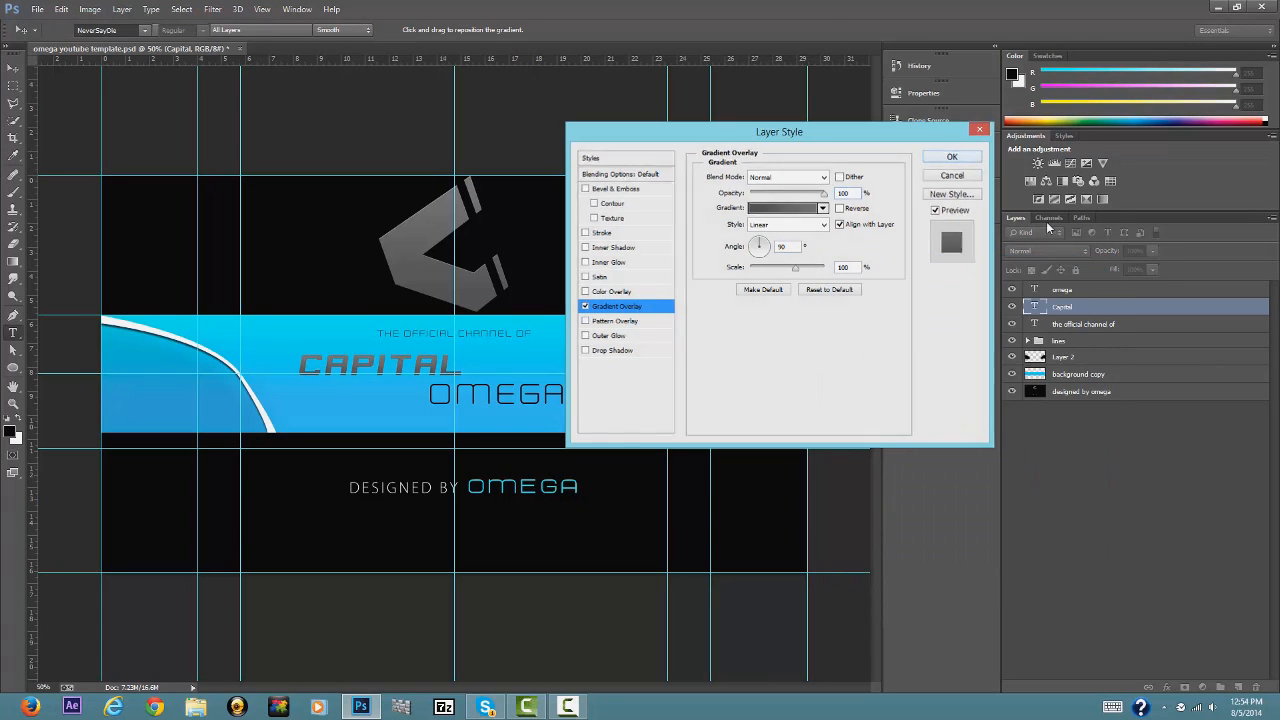
pyautogui.click(972, 158)
# Apply a Gradient Overlay with the white preset to the omega text layer, and collapse the effects lists of omega and Capital.
pyautogui.click(1078, 289)
pyautogui.rightClick(1078, 289)
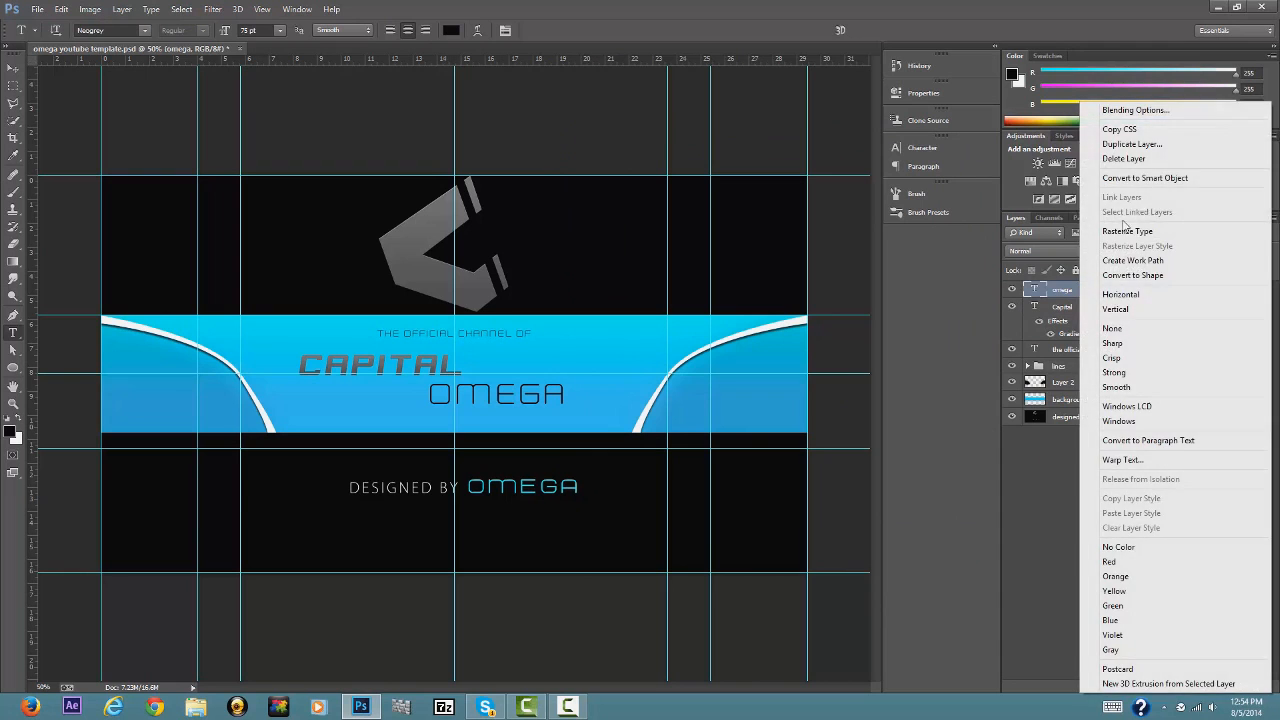
pyautogui.click(1069, 132)
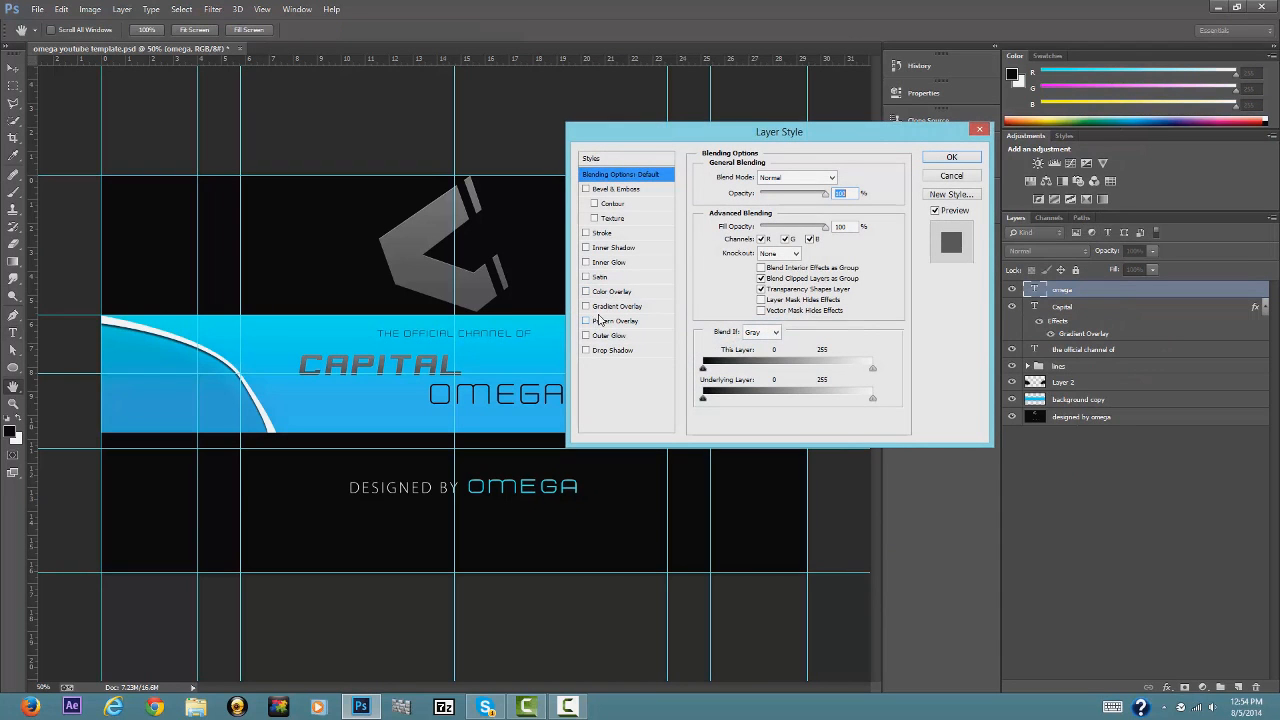
pyautogui.click(612, 306)
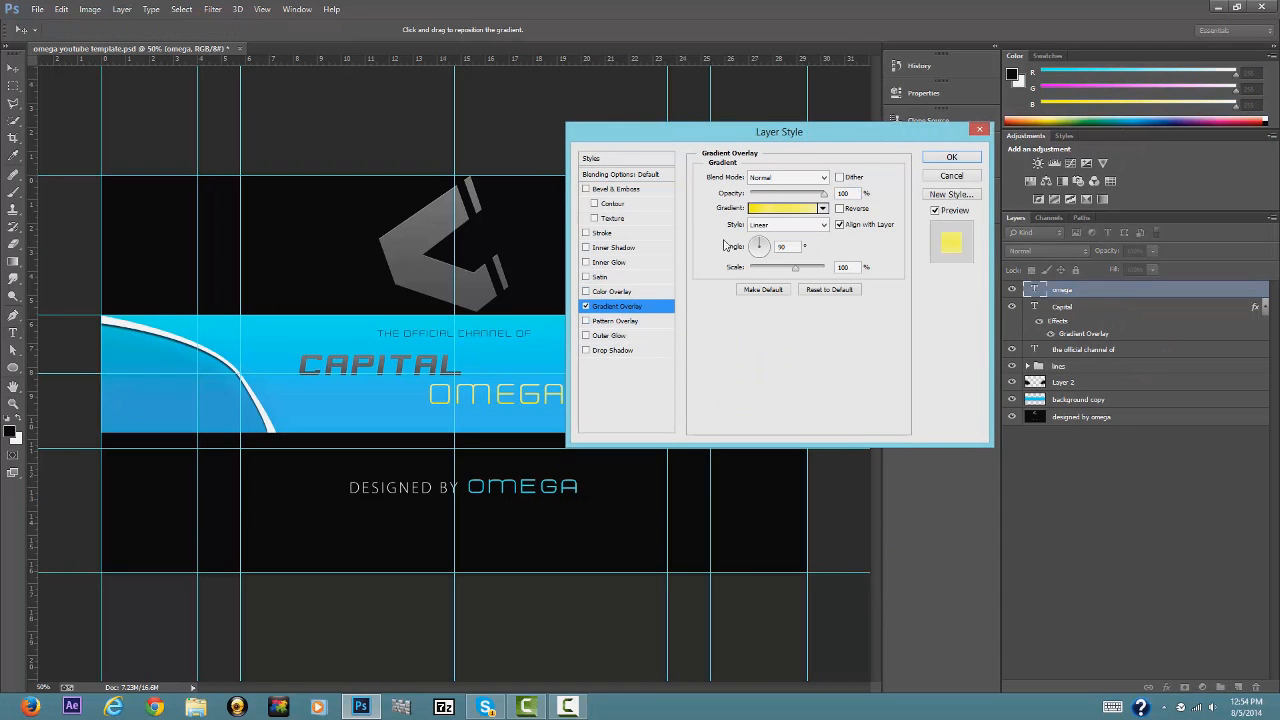
pyautogui.click(778, 208)
pyautogui.scroll(-1, 956, 348)
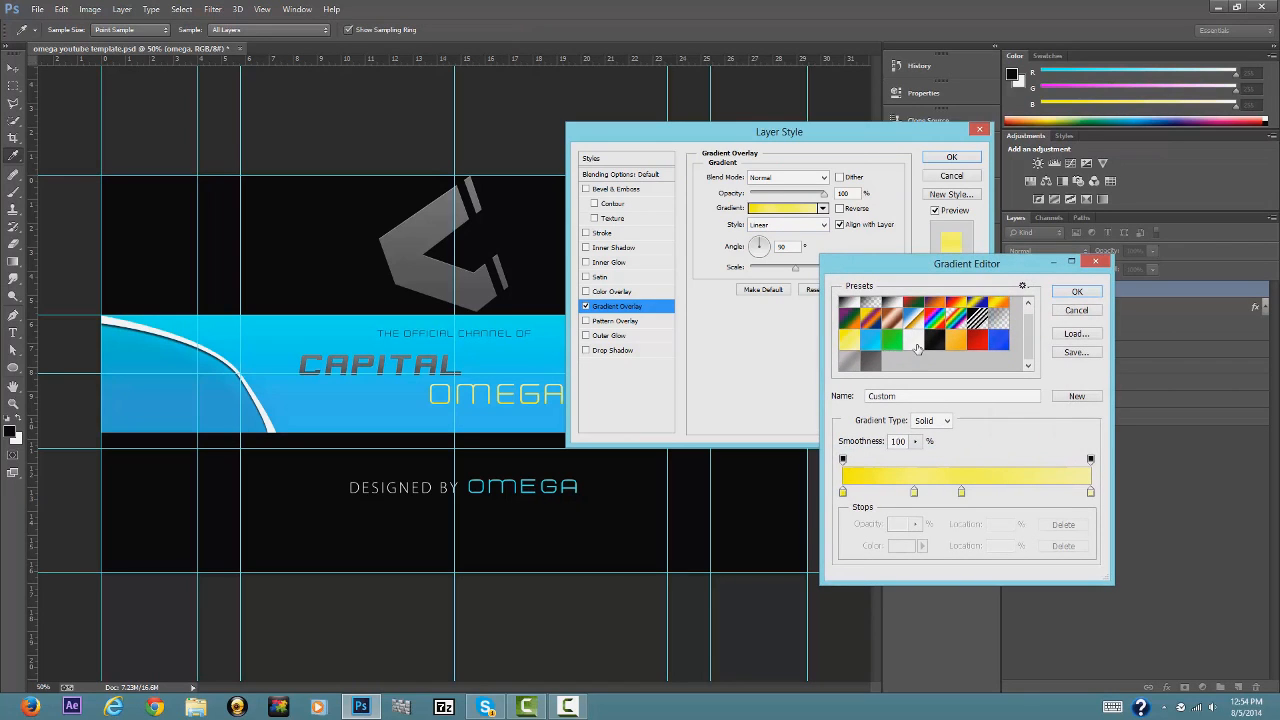
pyautogui.click(911, 350)
pyautogui.click(910, 346)
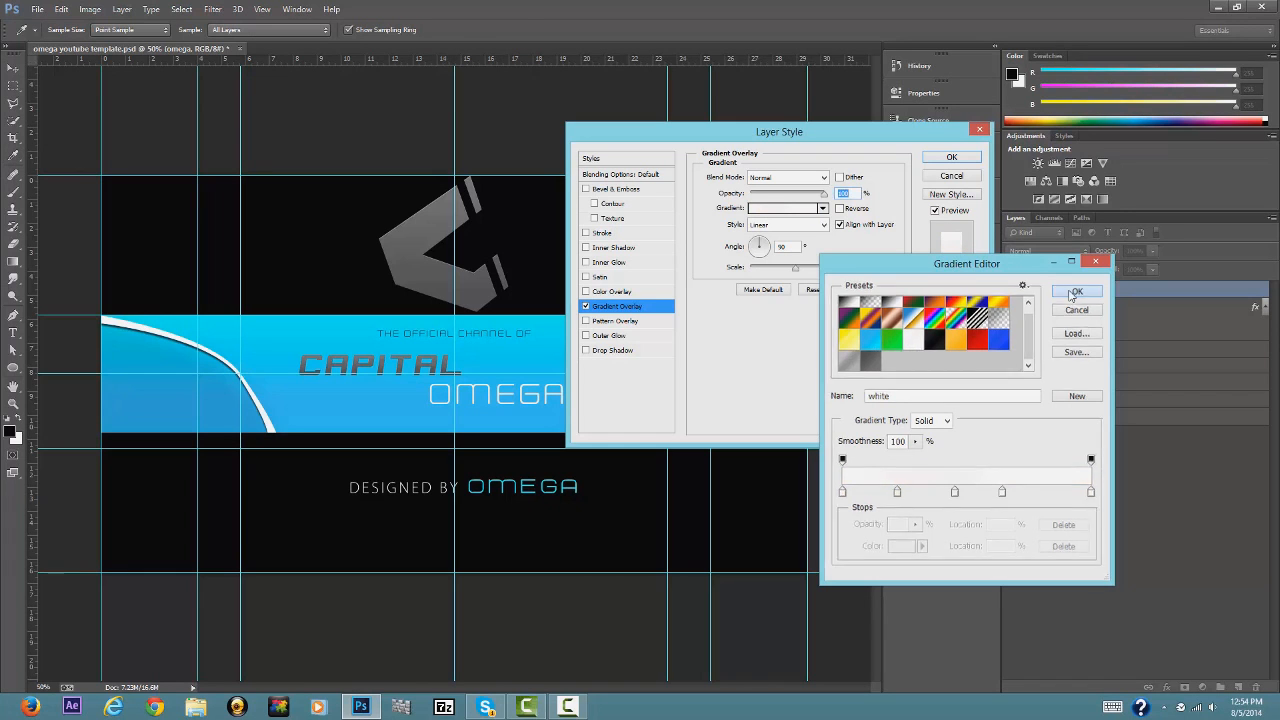
pyautogui.click(1076, 292)
pyautogui.click(958, 160)
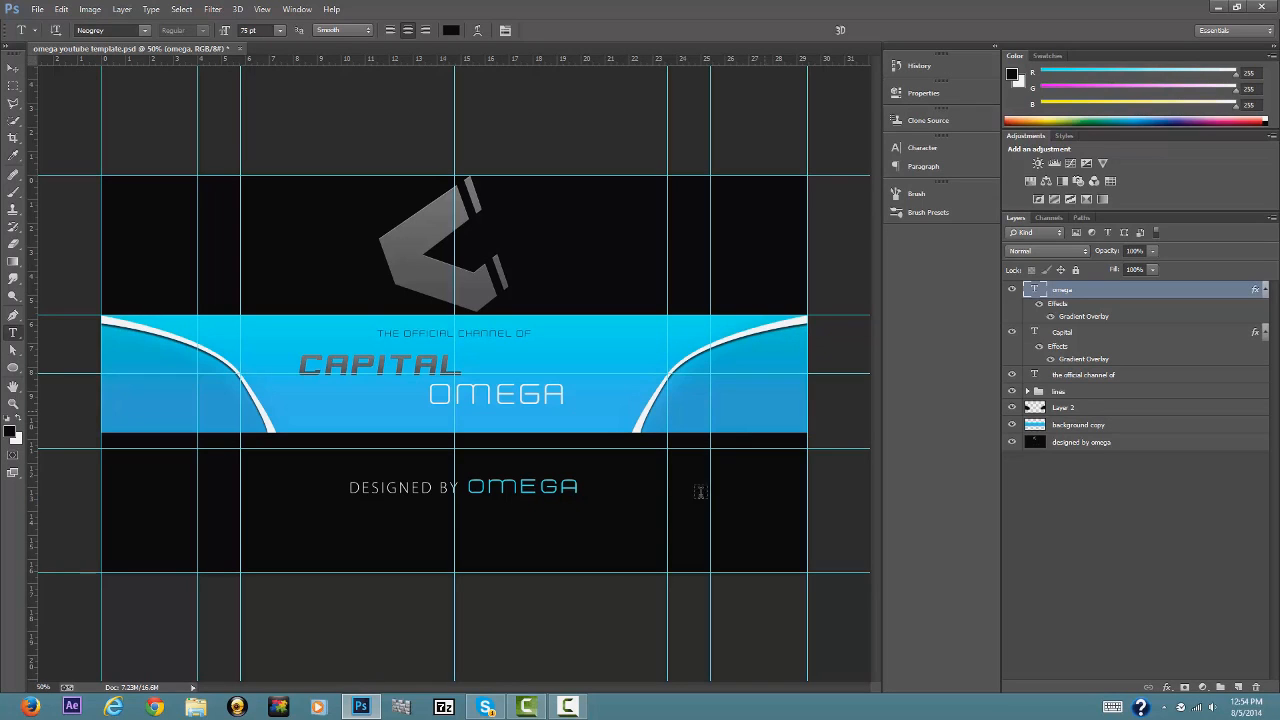
pyautogui.click(1267, 293)
pyautogui.click(1265, 308)
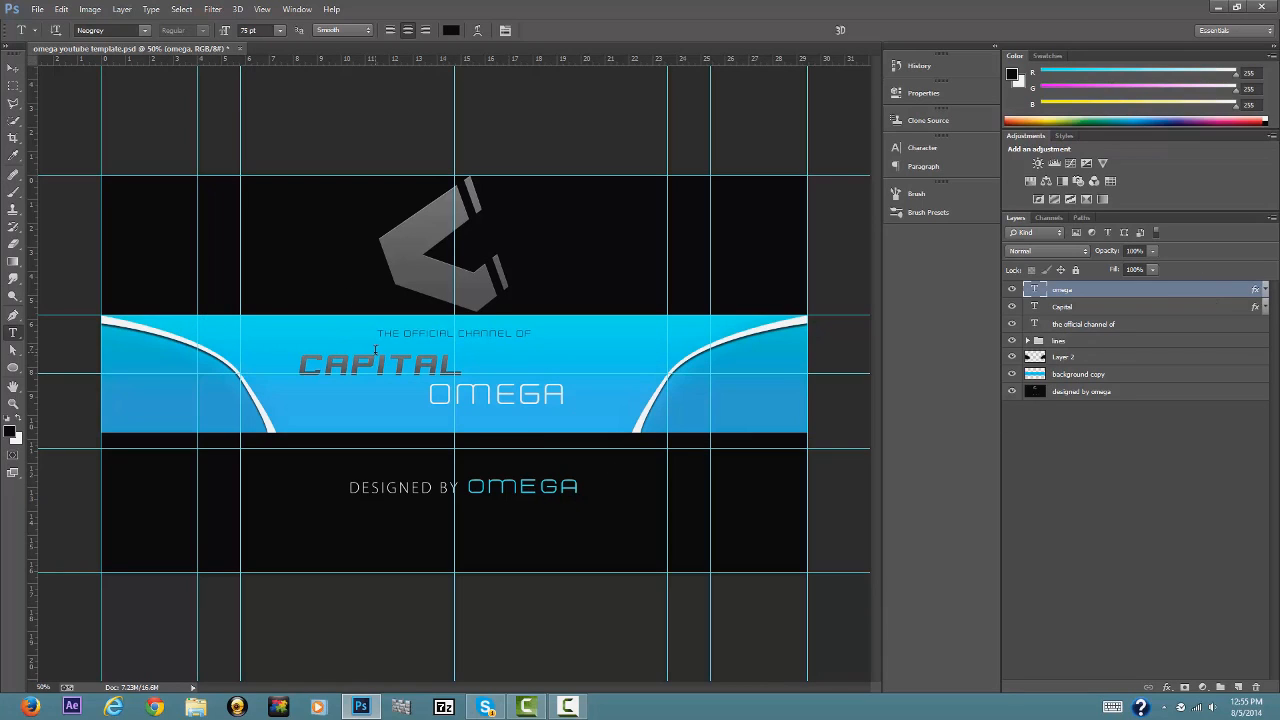
# Create a new empty layer for brushwork and place it directly below the lines group.
pyautogui.click(13, 191)
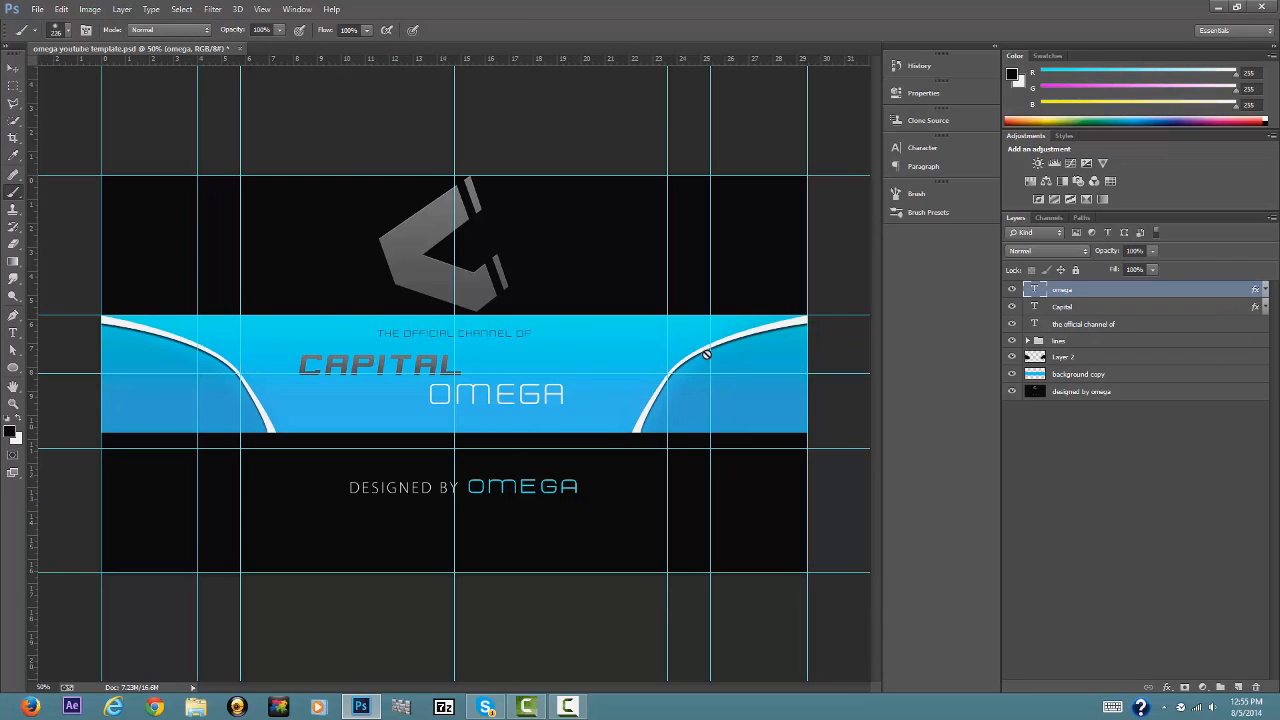
pyautogui.click(1238, 687)
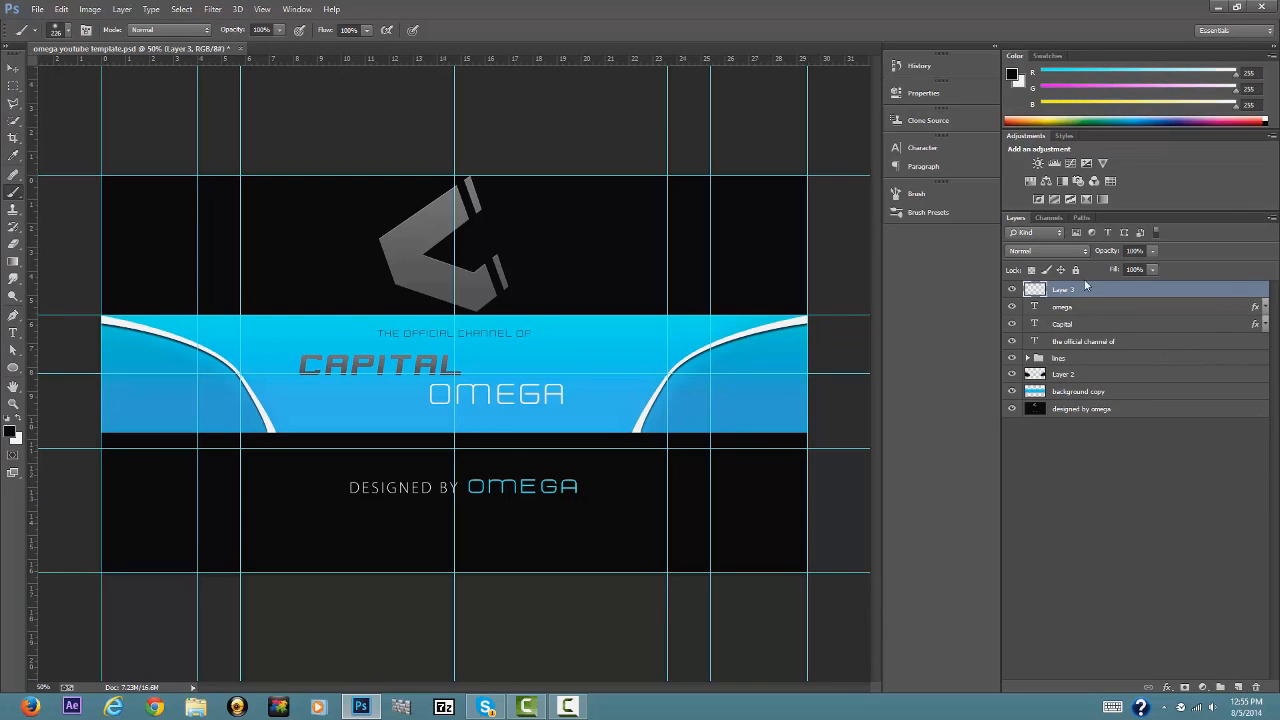
pyautogui.moveTo(1085, 293); pyautogui.dragTo(1097, 368)
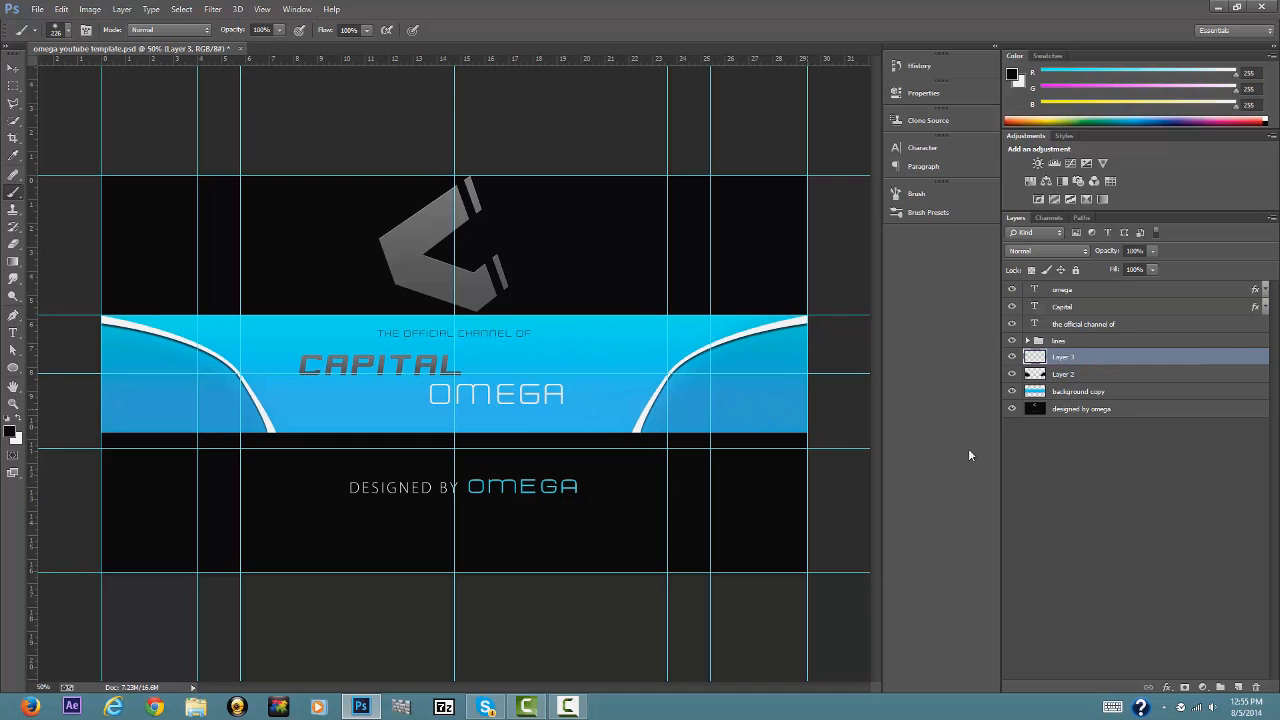
# Choose the 710 px Straight Grunge Lines brush from the brush presets.
pyautogui.rightClick(486, 345)
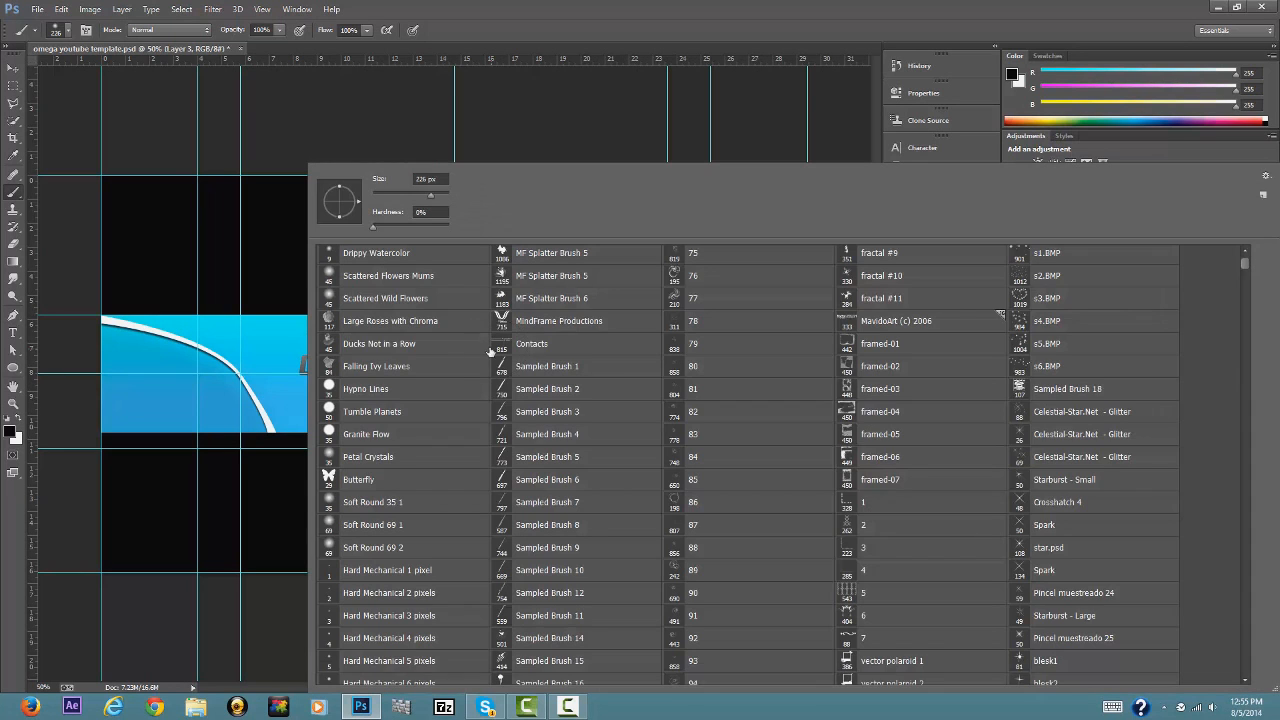
pyautogui.scroll(-1, 1000, 302)
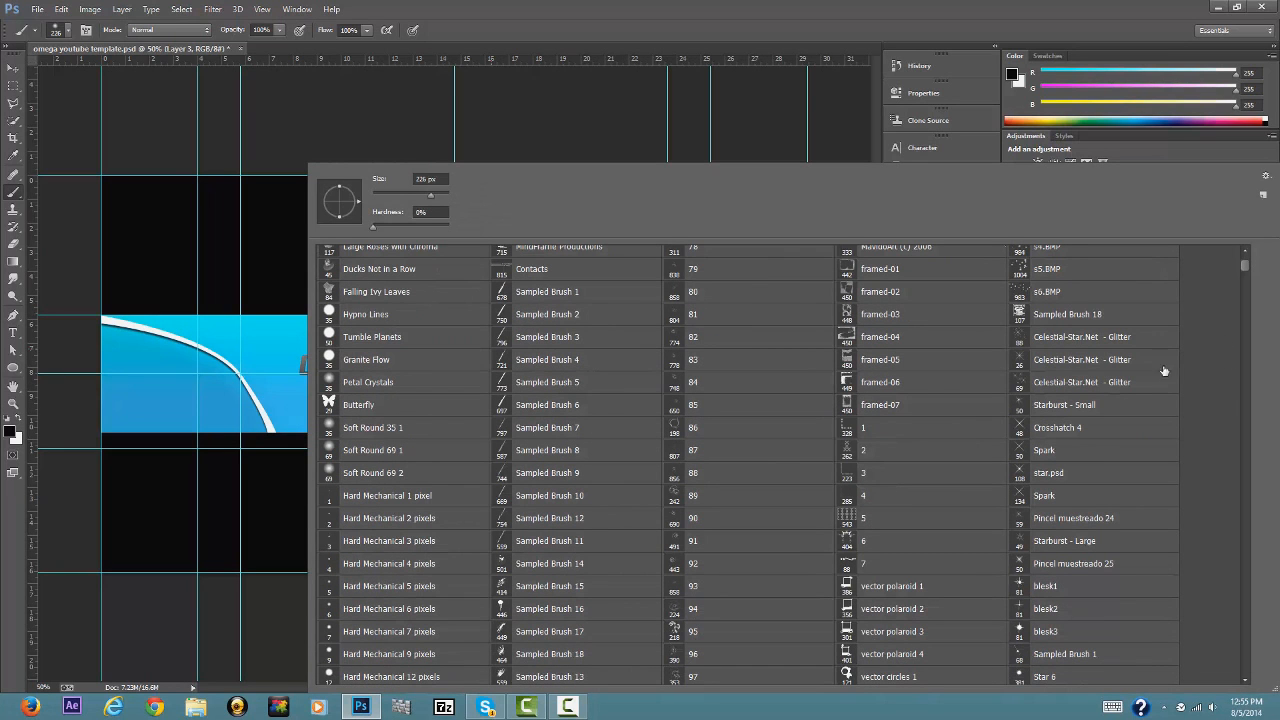
pyautogui.click(1248, 285)
pyautogui.moveTo(1247, 301)
pyautogui.mouseDown()
pyautogui.moveTo(1230, 521)
pyautogui.moveTo(1260, 333)
pyautogui.mouseUp()
pyautogui.click(1058, 468)
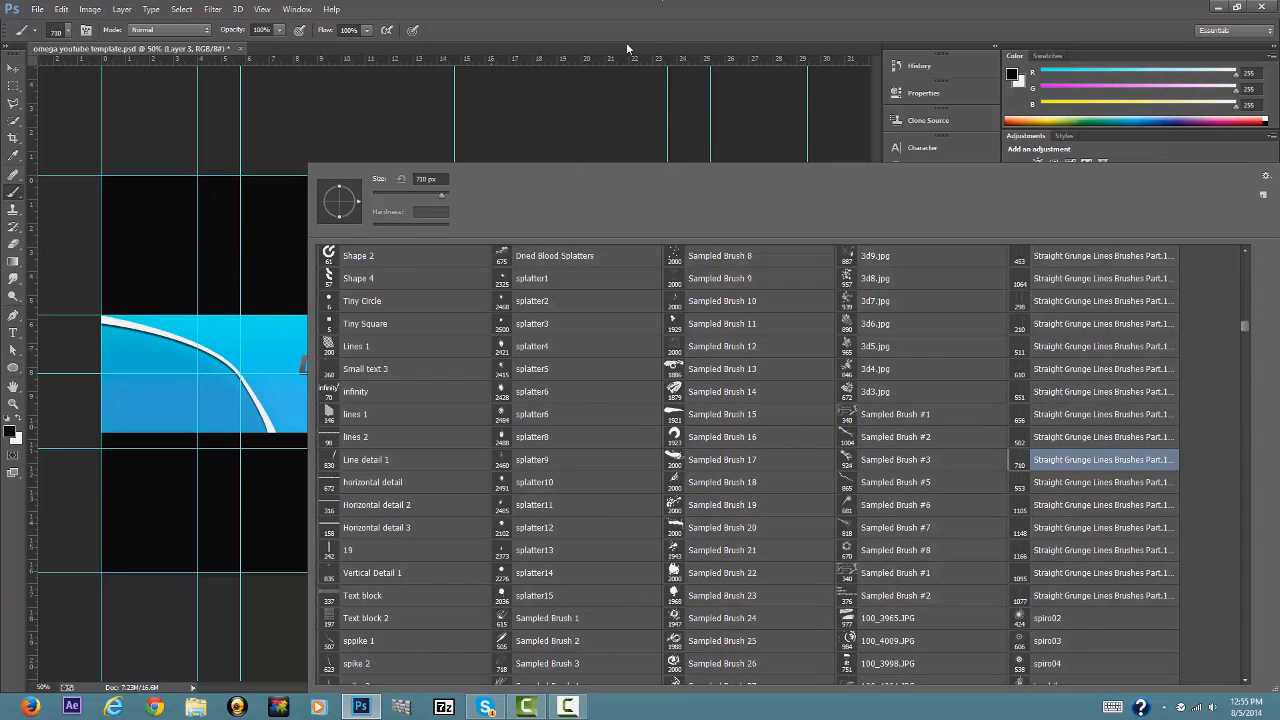
pyautogui.press('Return')
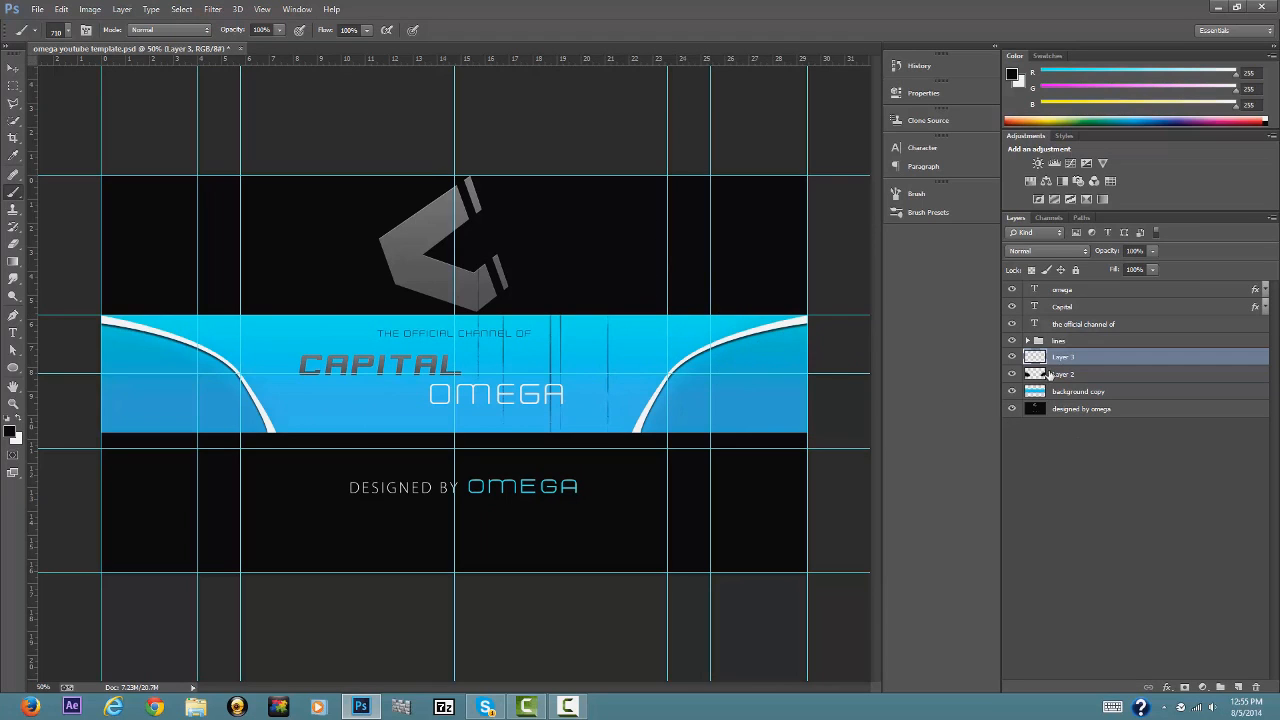
# With Layer 3 moved beneath Layer 2, stamp black grunge lines across the blue band and set the layer's opacity to 4%.
pyautogui.moveTo(1068, 367); pyautogui.dragTo(1068, 383)
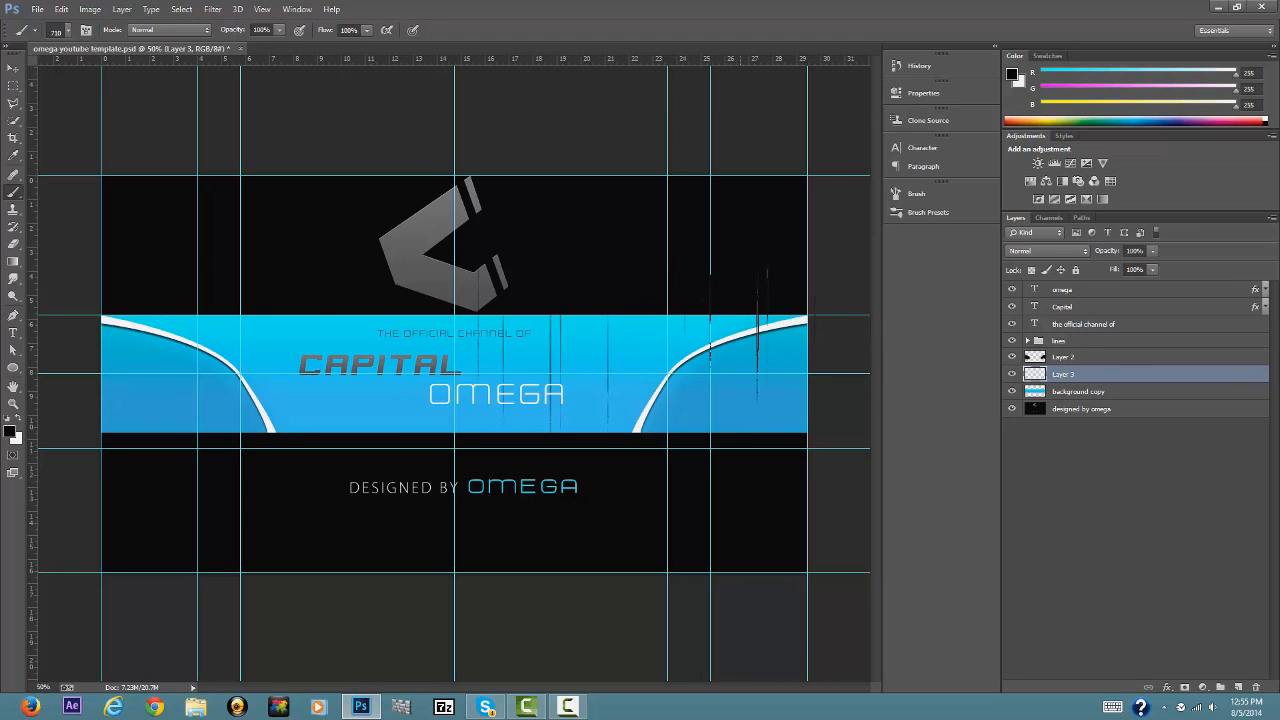
pyautogui.click(688, 400)
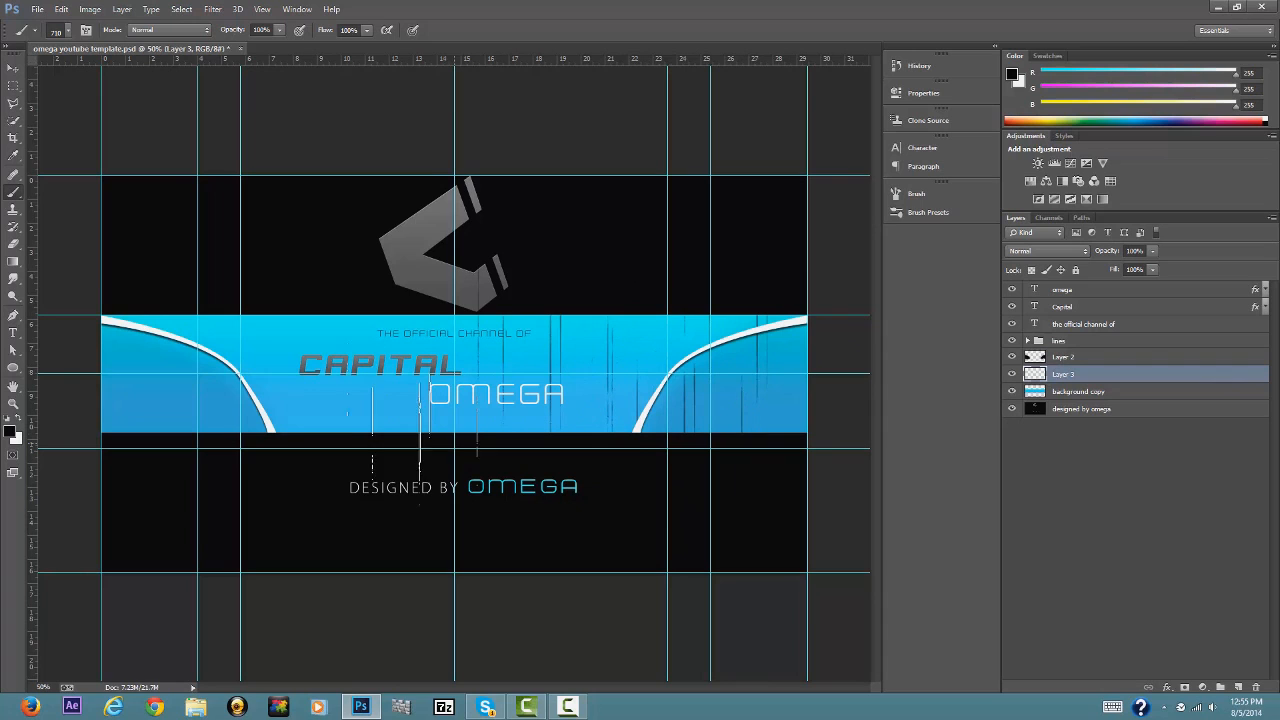
pyautogui.click(230, 340)
pyautogui.click(370, 350)
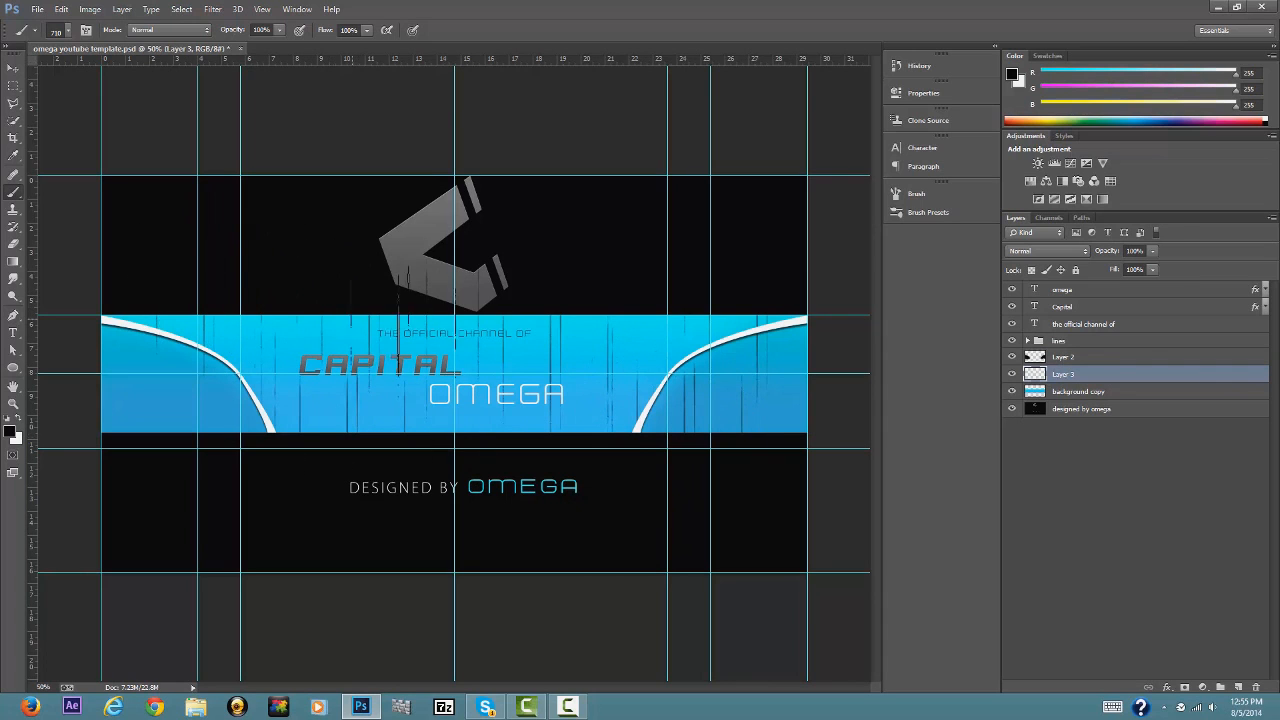
pyautogui.click(490, 400)
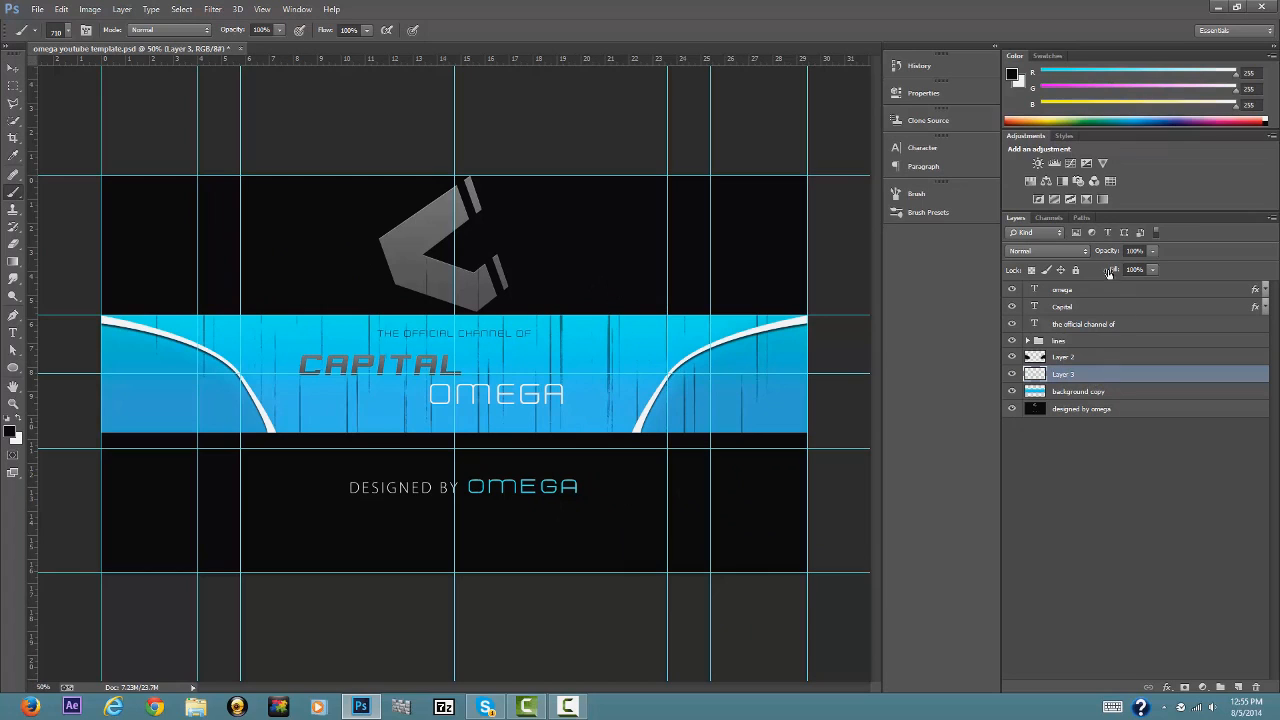
pyautogui.moveTo(1103, 255); pyautogui.dragTo(1042, 286)
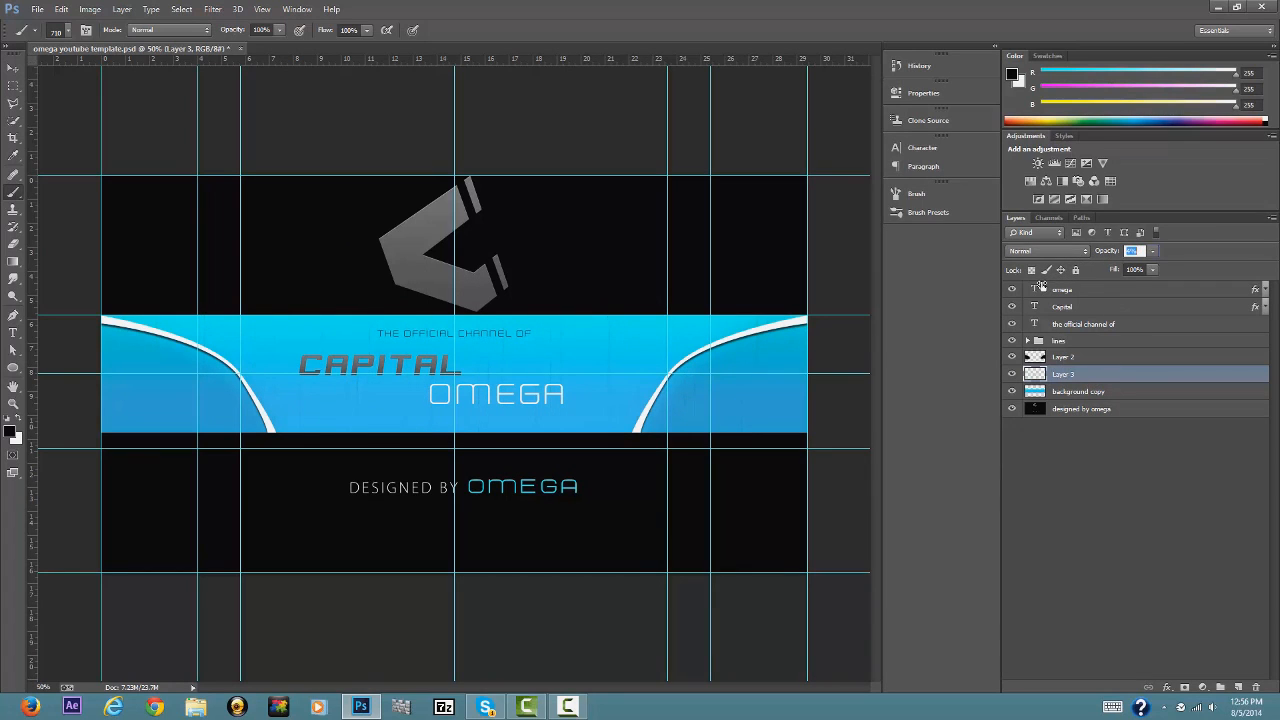
pyautogui.moveTo(1042, 287); pyautogui.dragTo(1040, 287)
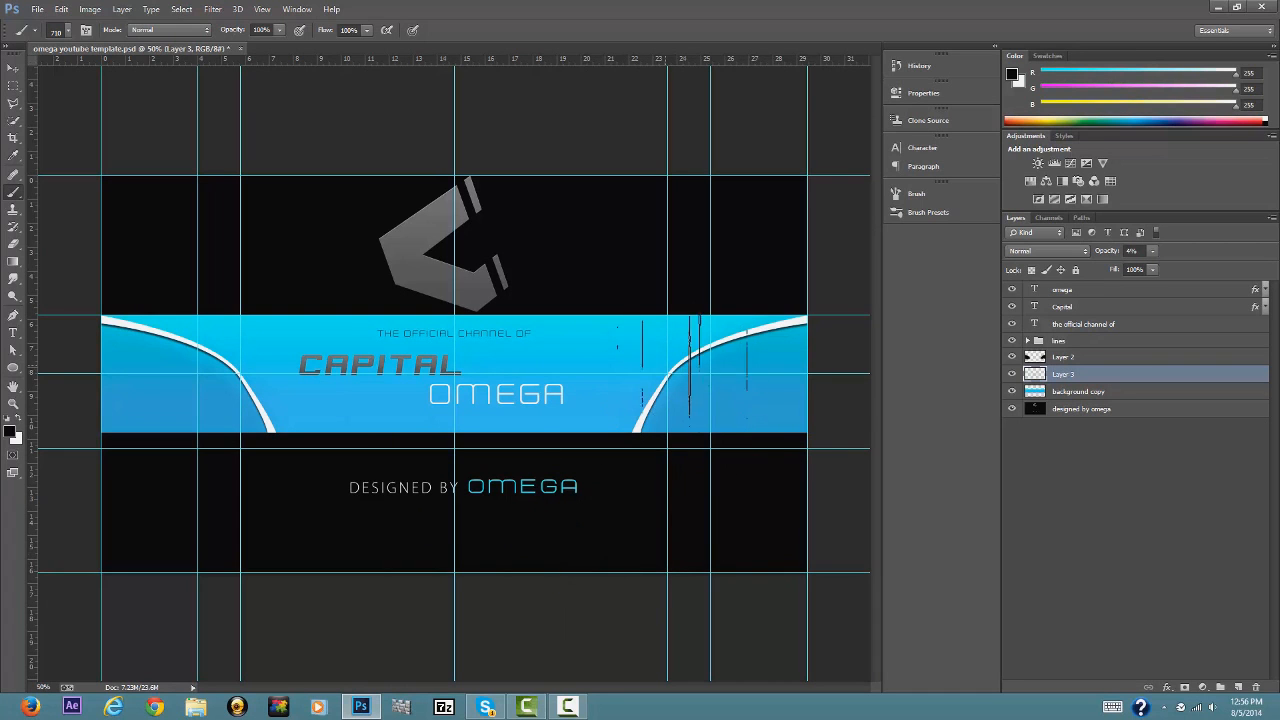
# In File Explorer, search the Desktop for gfx and open the Fabric folder under GFX, Materials, Common (Basic Textures).
pyautogui.click(195, 708)
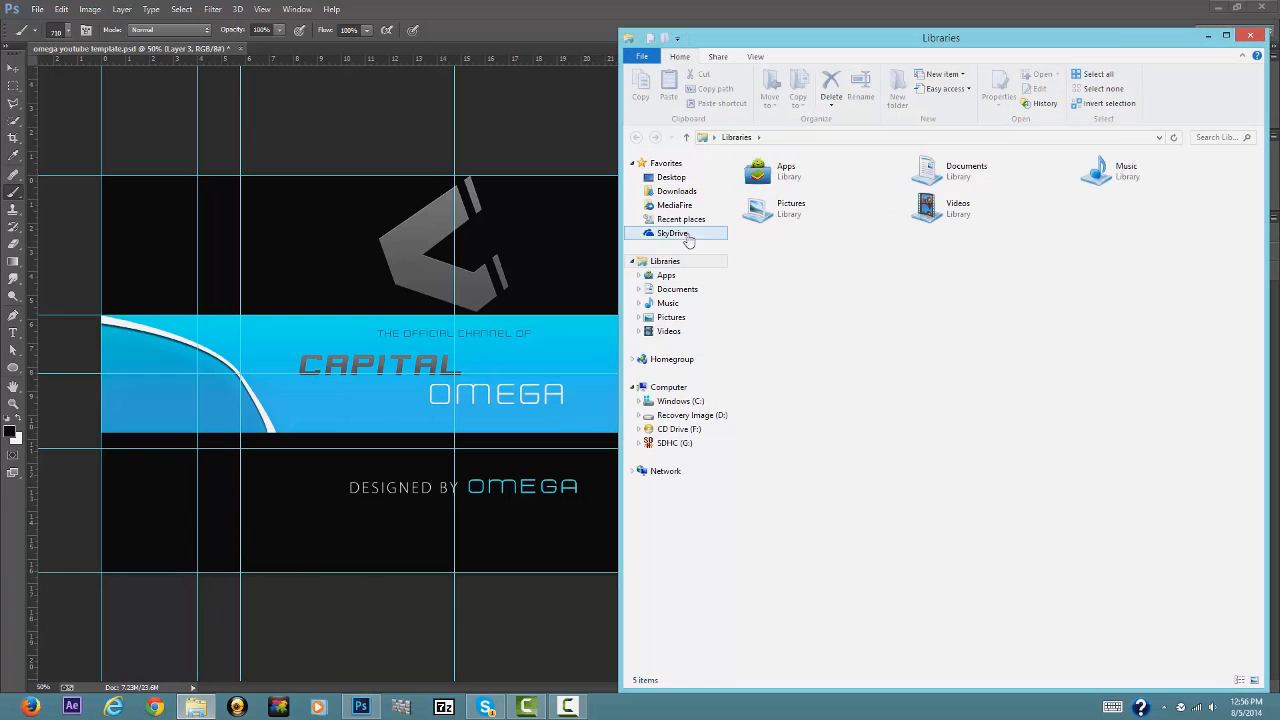
pyautogui.click(672, 178)
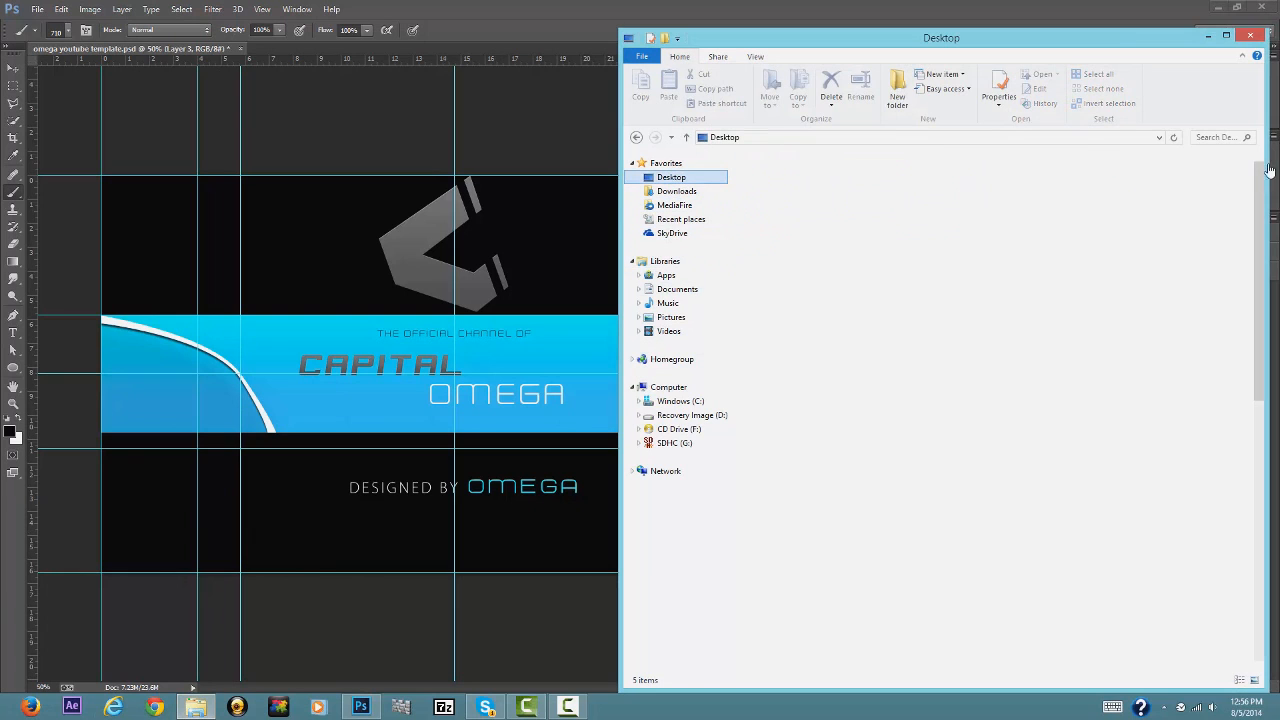
pyautogui.click(1200, 138)
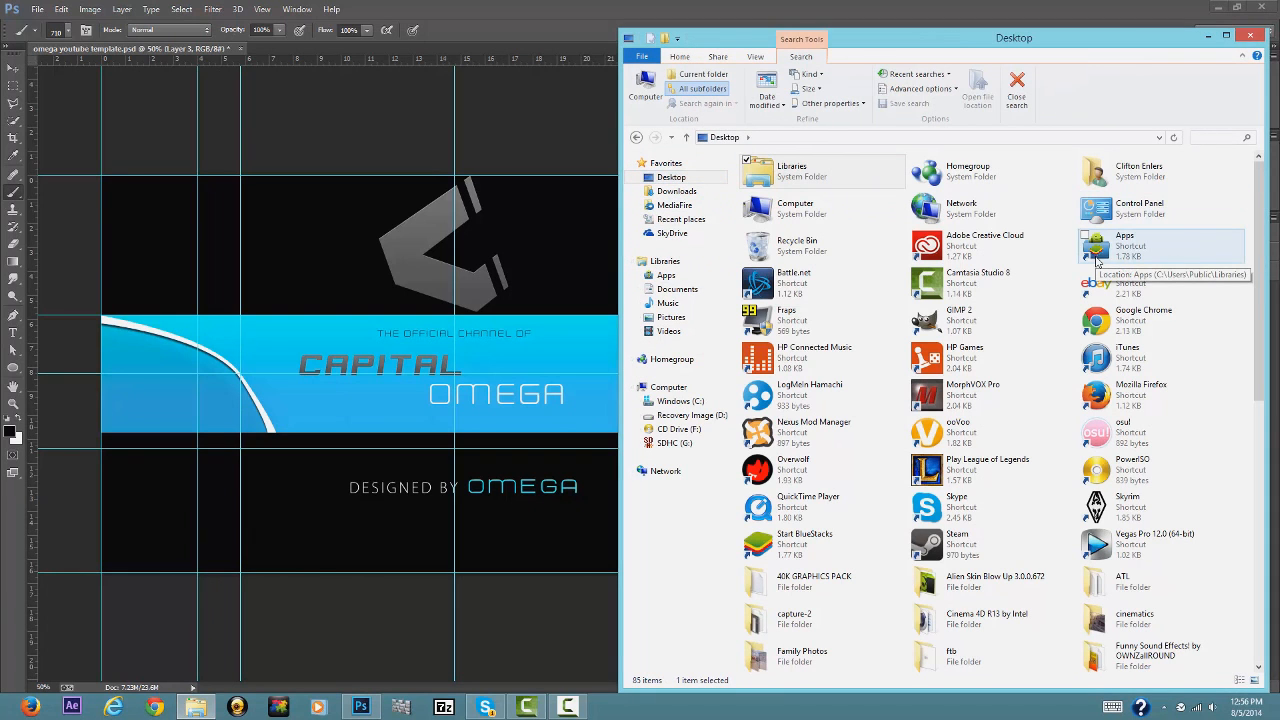
pyautogui.write('gfx')
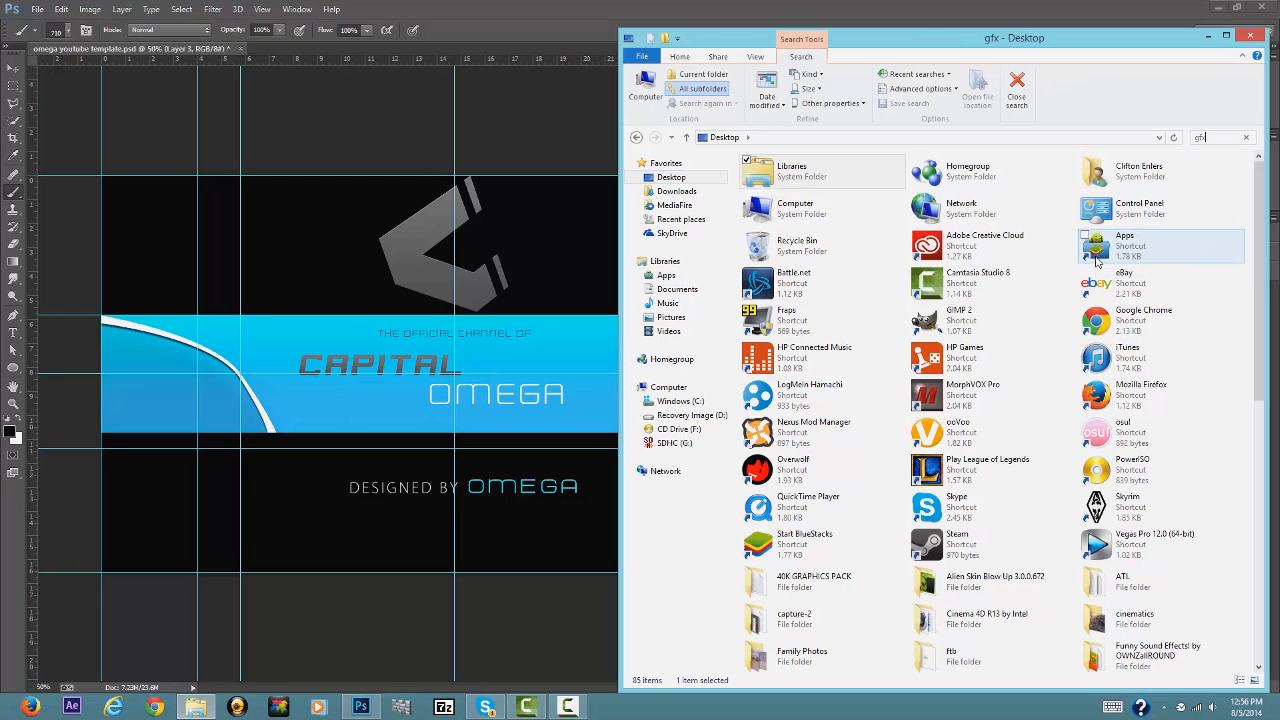
pyautogui.doubleClick(1097, 262)
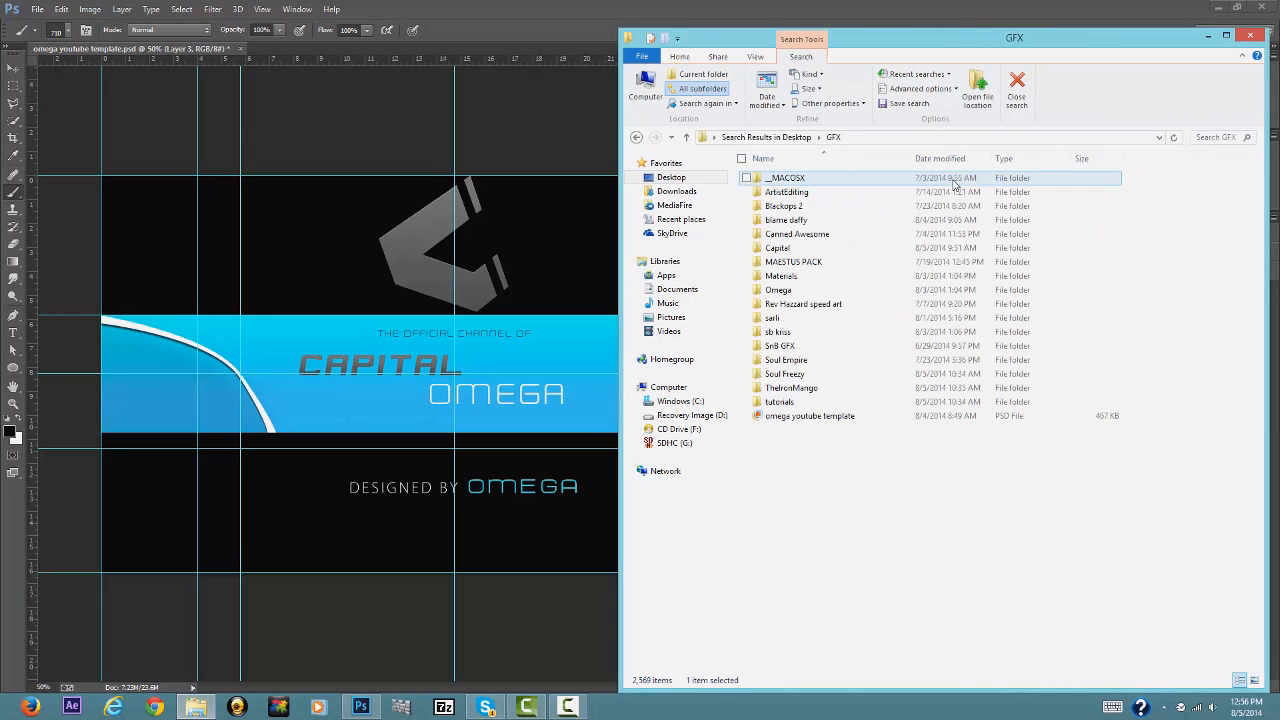
pyautogui.doubleClick(912, 276)
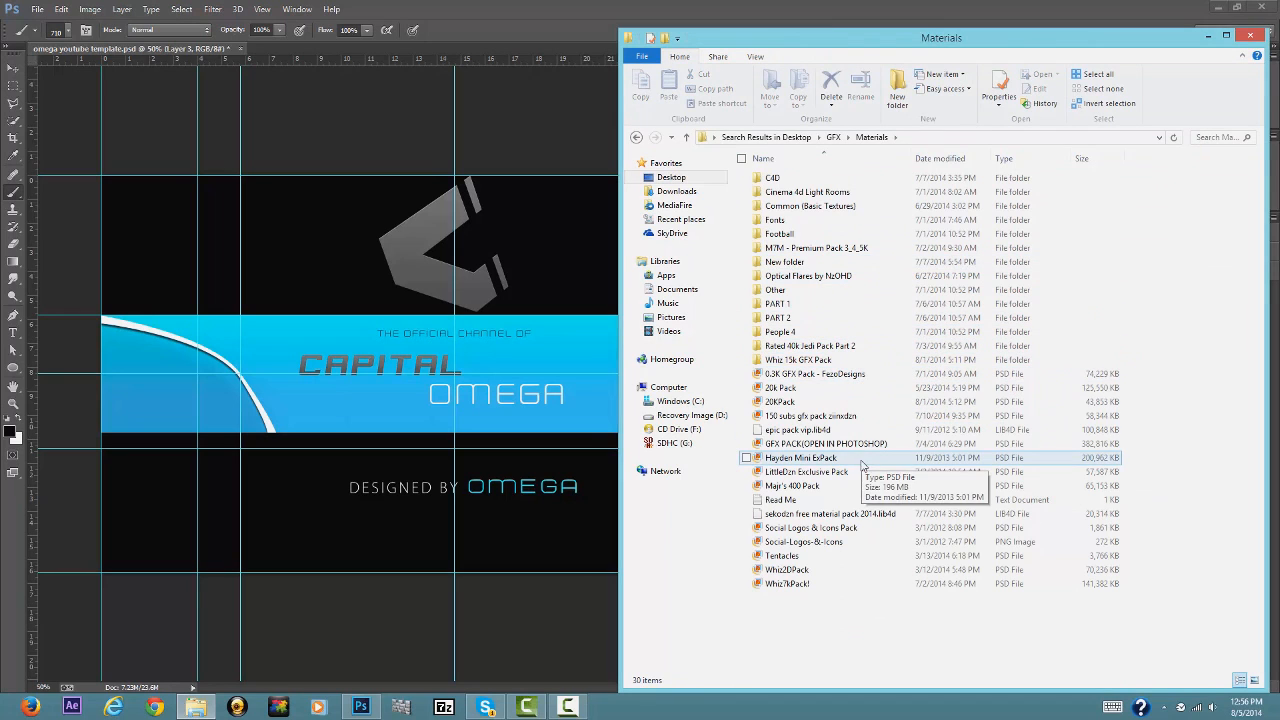
pyautogui.doubleClick(811, 208)
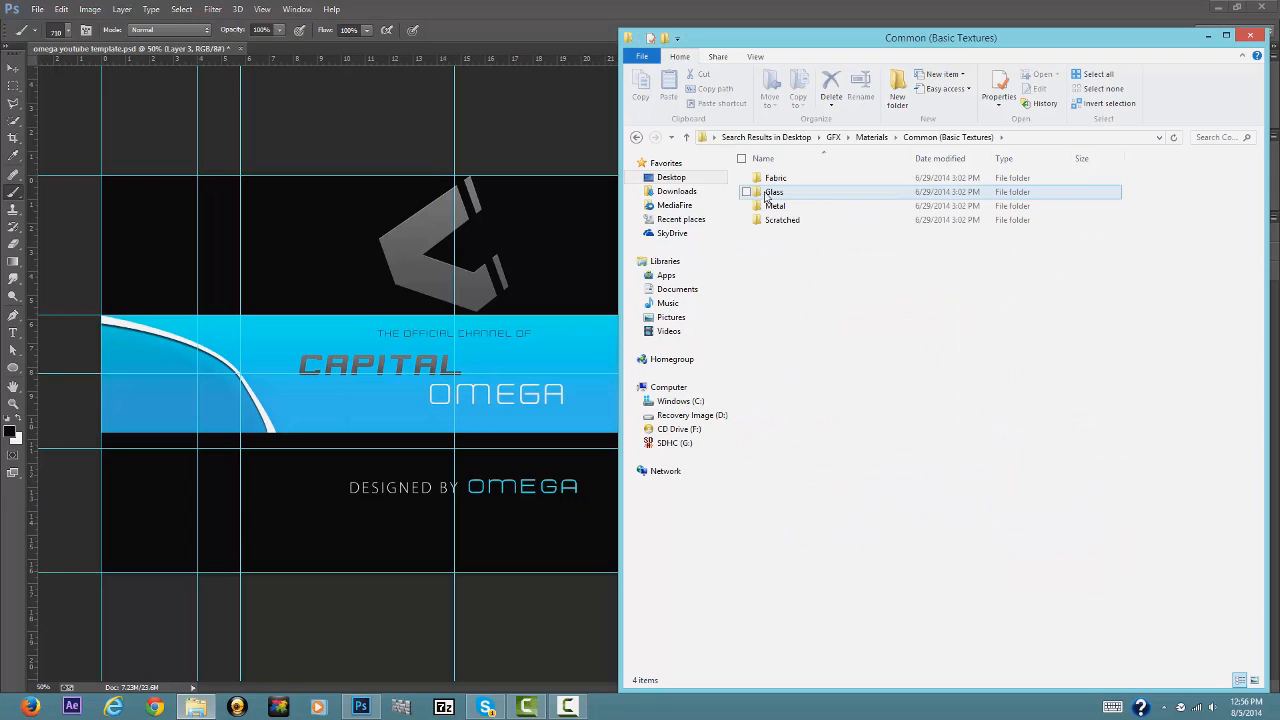
pyautogui.click(789, 180)
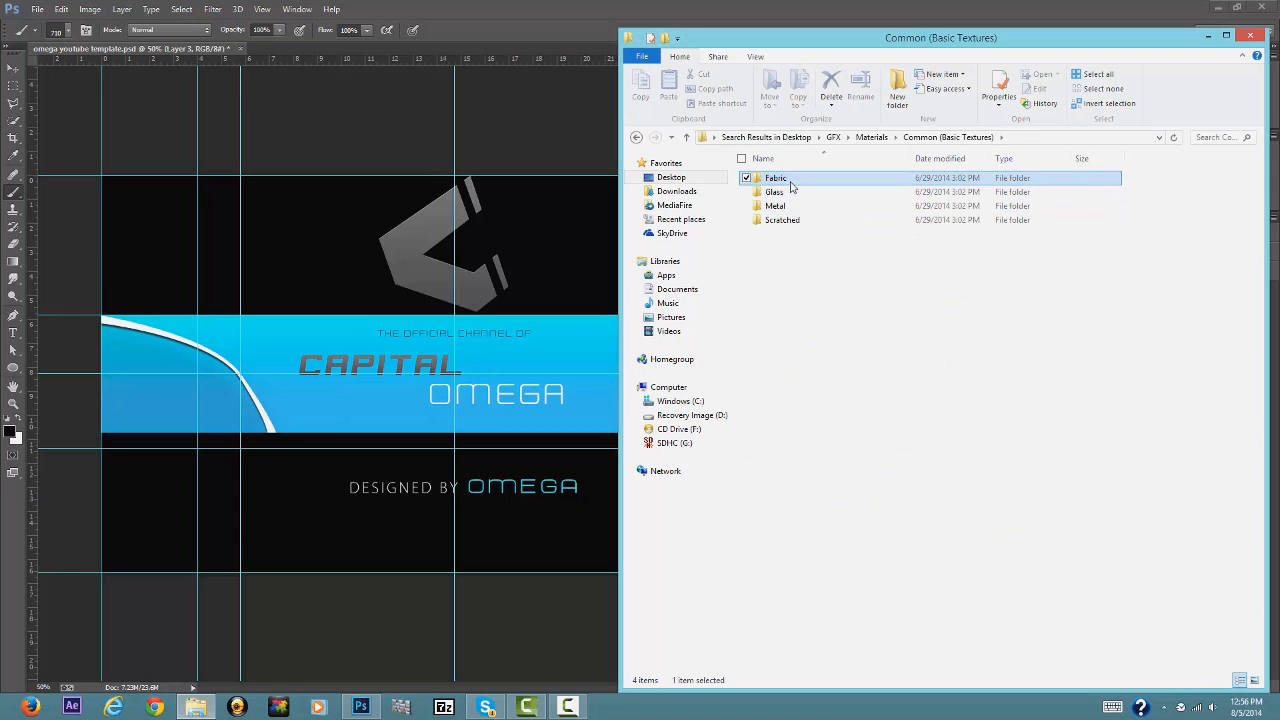
pyautogui.doubleClick(791, 187)
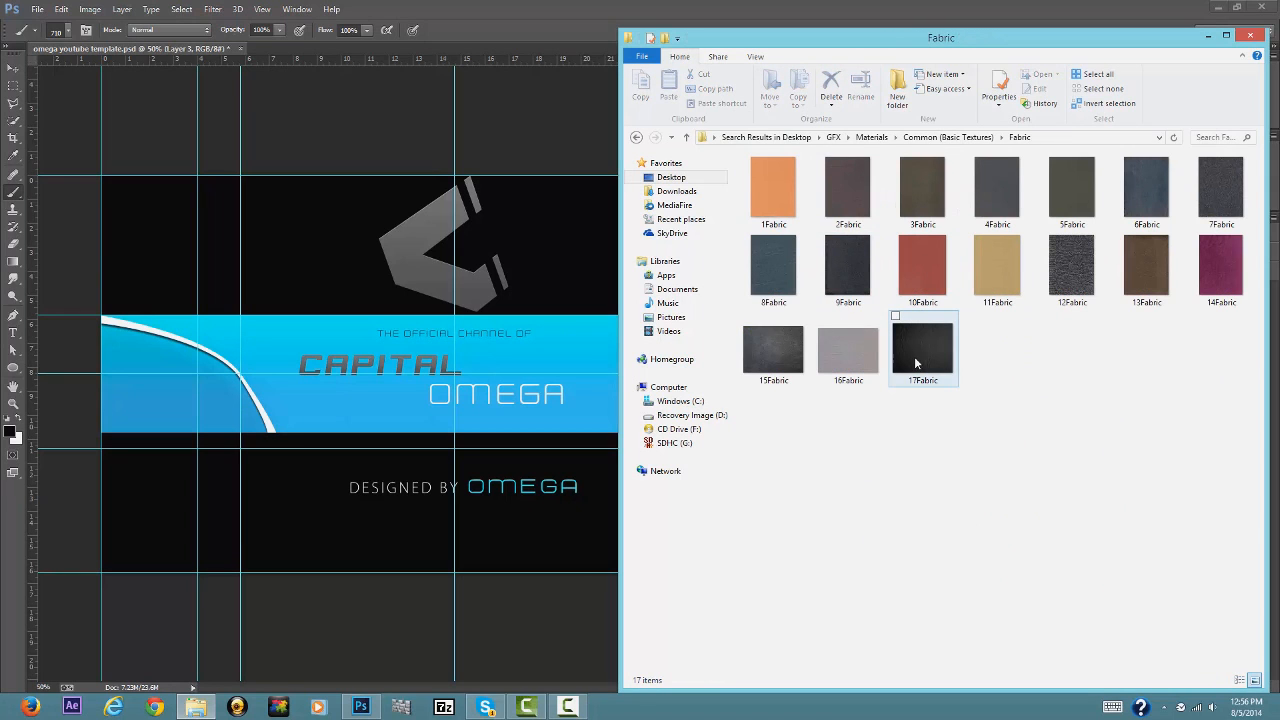
# Place the 17Fabric texture in the Photoshop banner, stretched across the full canvas width, and rasterize its layer.
pyautogui.moveTo(914, 356); pyautogui.dragTo(543, 482)
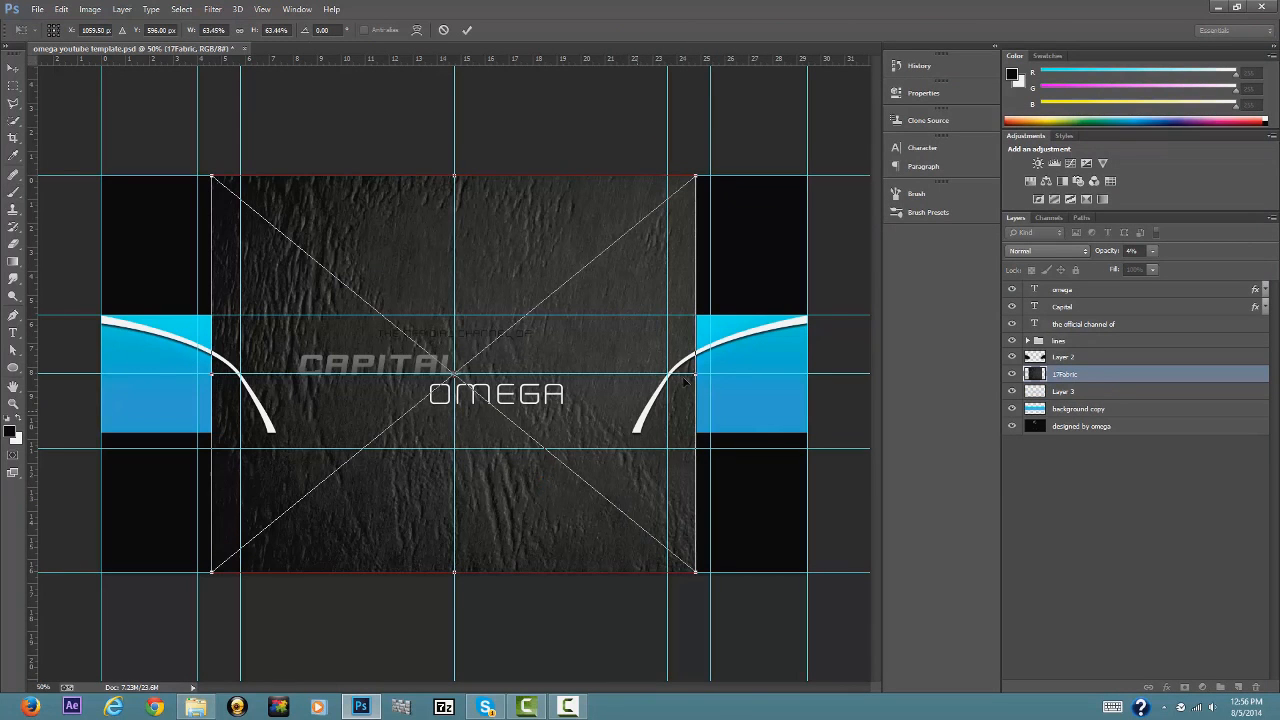
pyautogui.moveTo(696, 376); pyautogui.dragTo(816, 375)
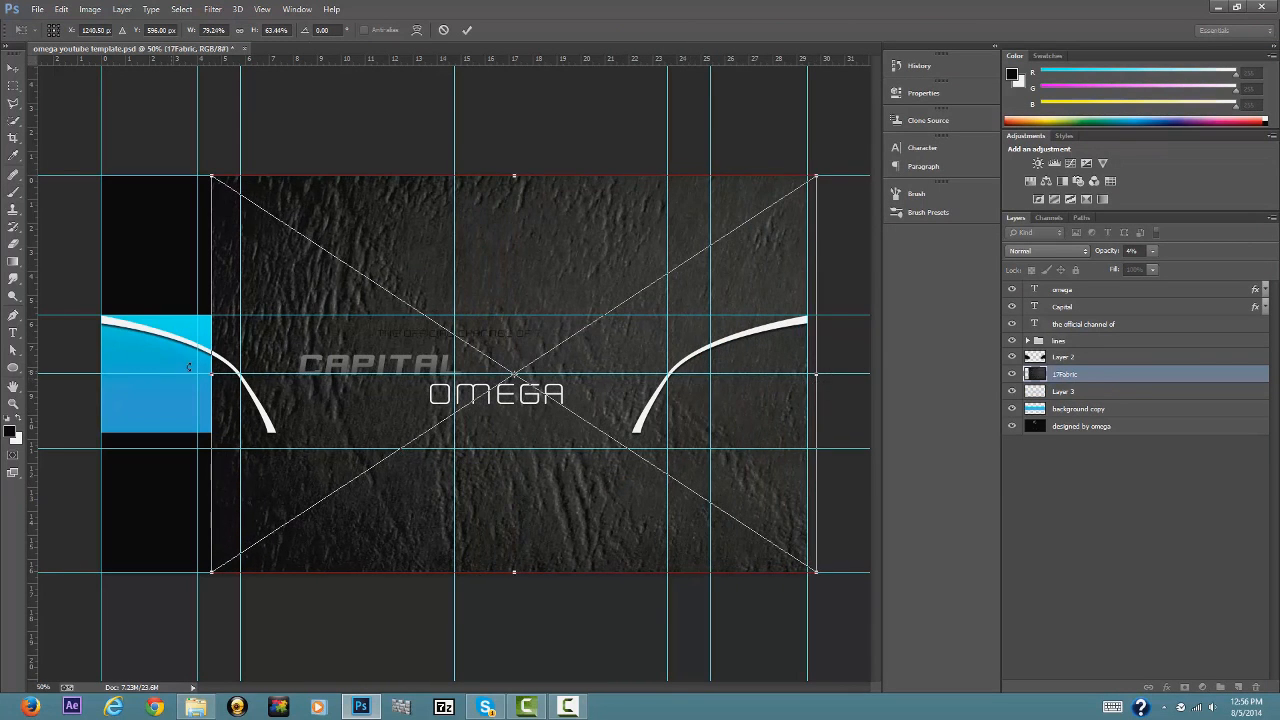
pyautogui.moveTo(203, 374); pyautogui.dragTo(101, 374)
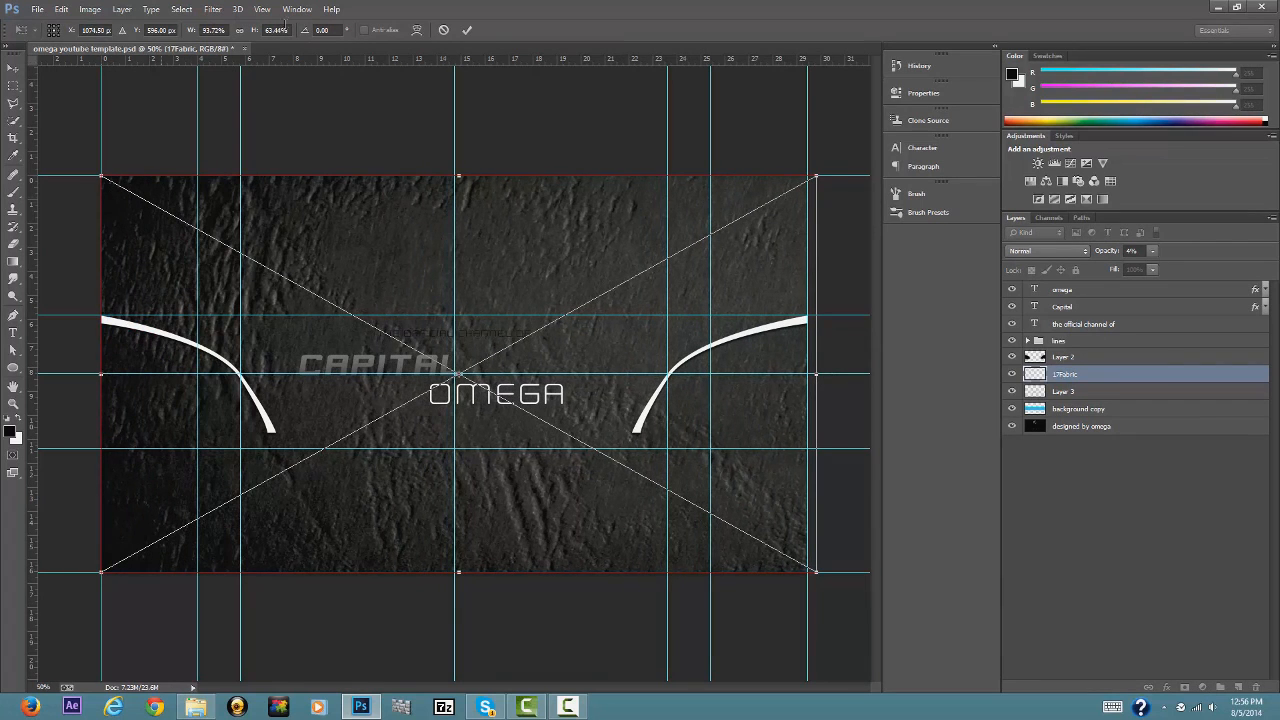
pyautogui.click(467, 29)
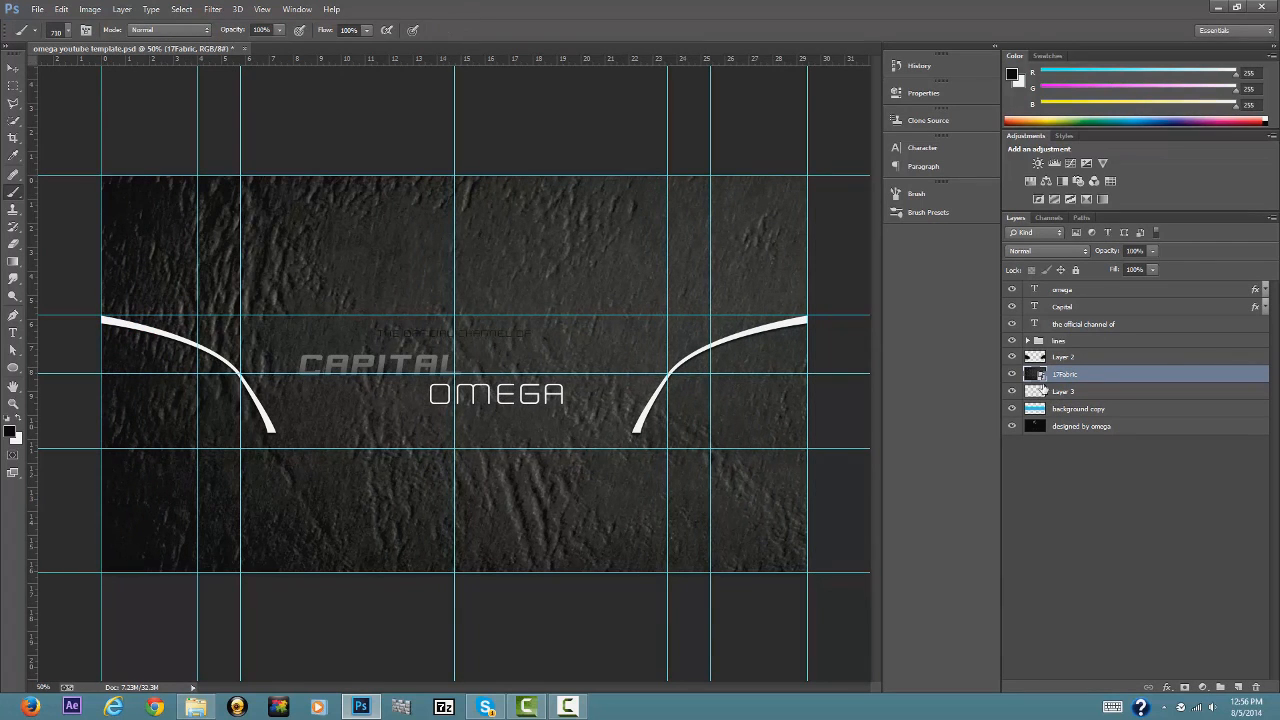
pyautogui.rightClick(1071, 376)
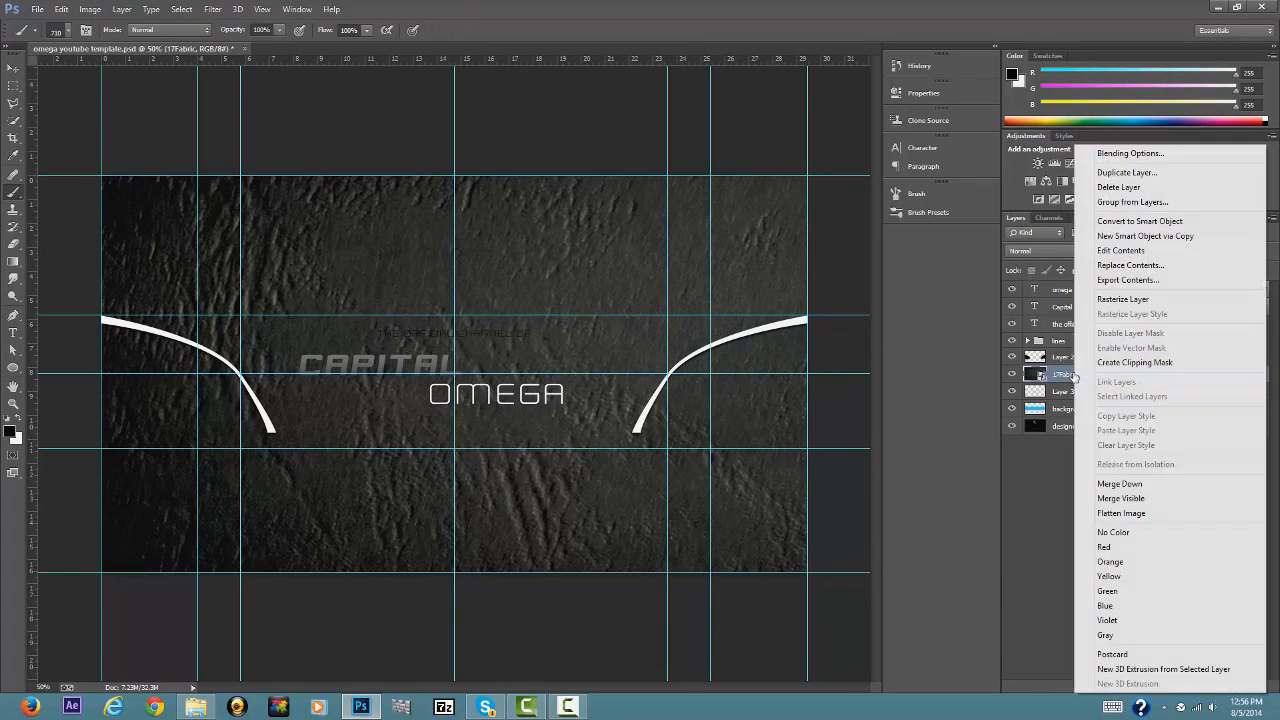
pyautogui.click(1122, 300)
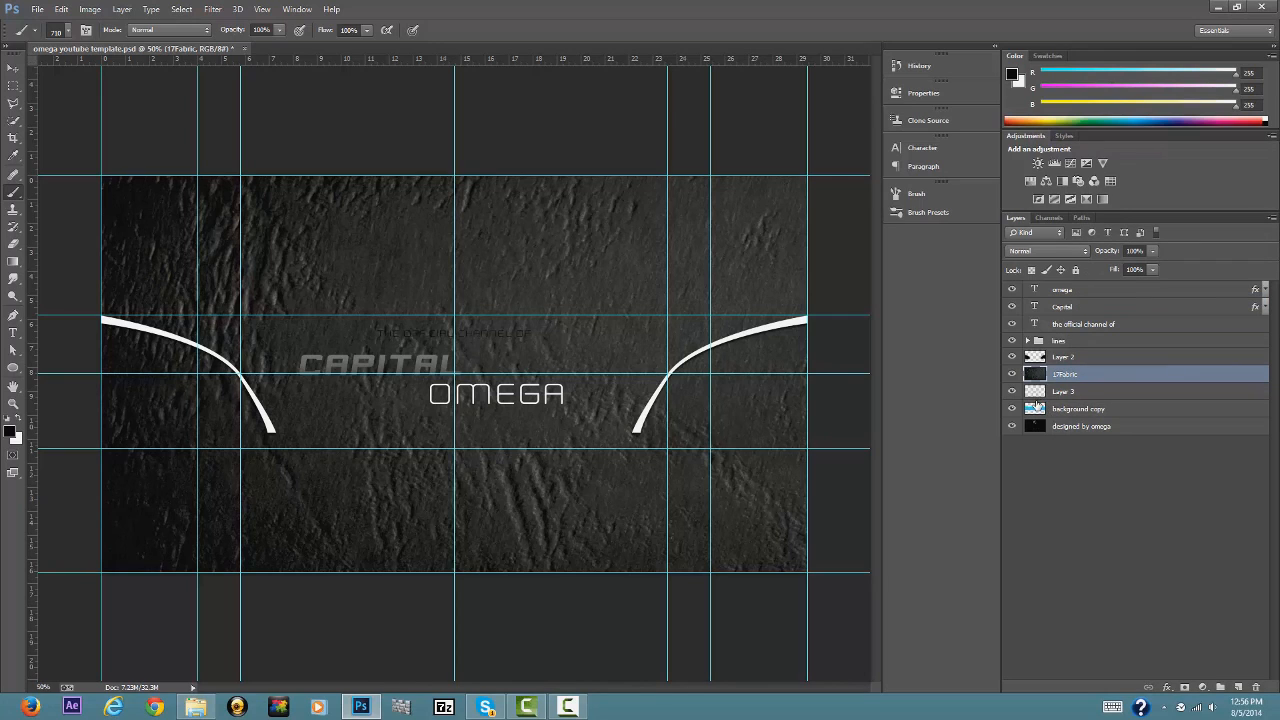
# Mask the 17Fabric layer to the blue band by loading the background copy layer's outline as a selection.
pyautogui.click(1097, 413)
pyautogui.click(1073, 380)
pyautogui.keyDown('ctrl'); pyautogui.click(1040, 413); pyautogui.keyUp('ctrl')
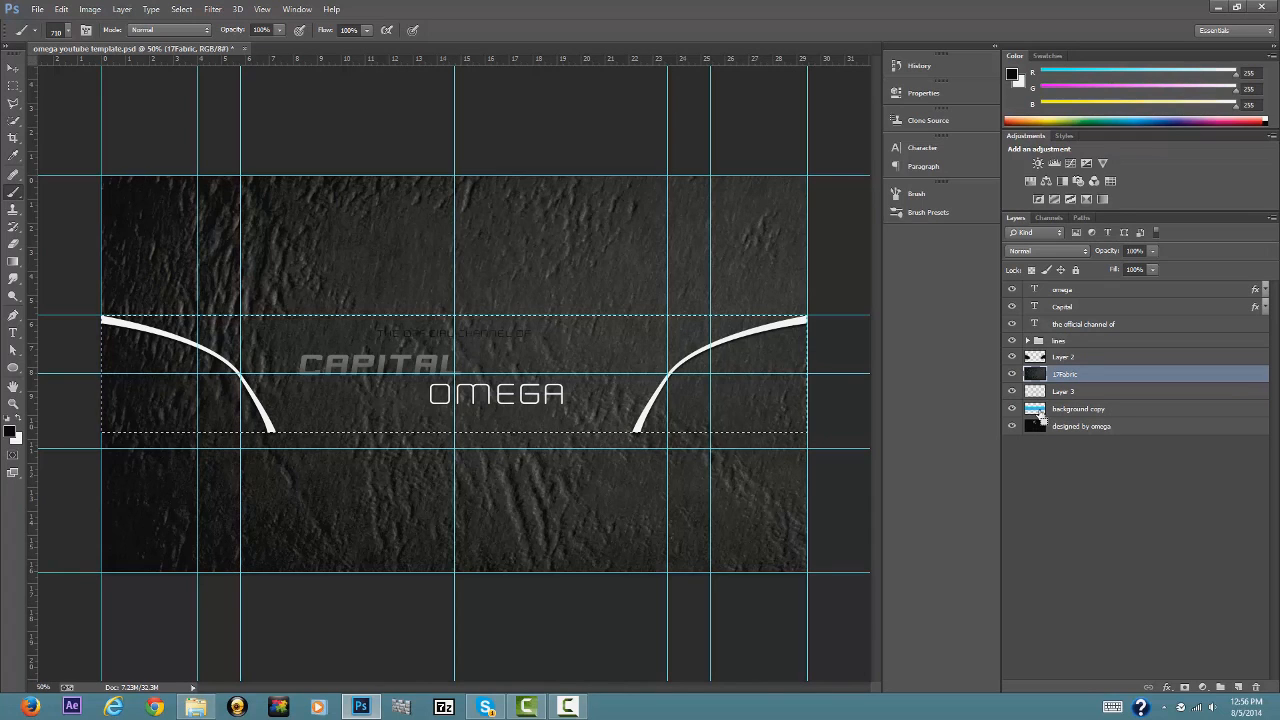
pyautogui.click(1184, 687)
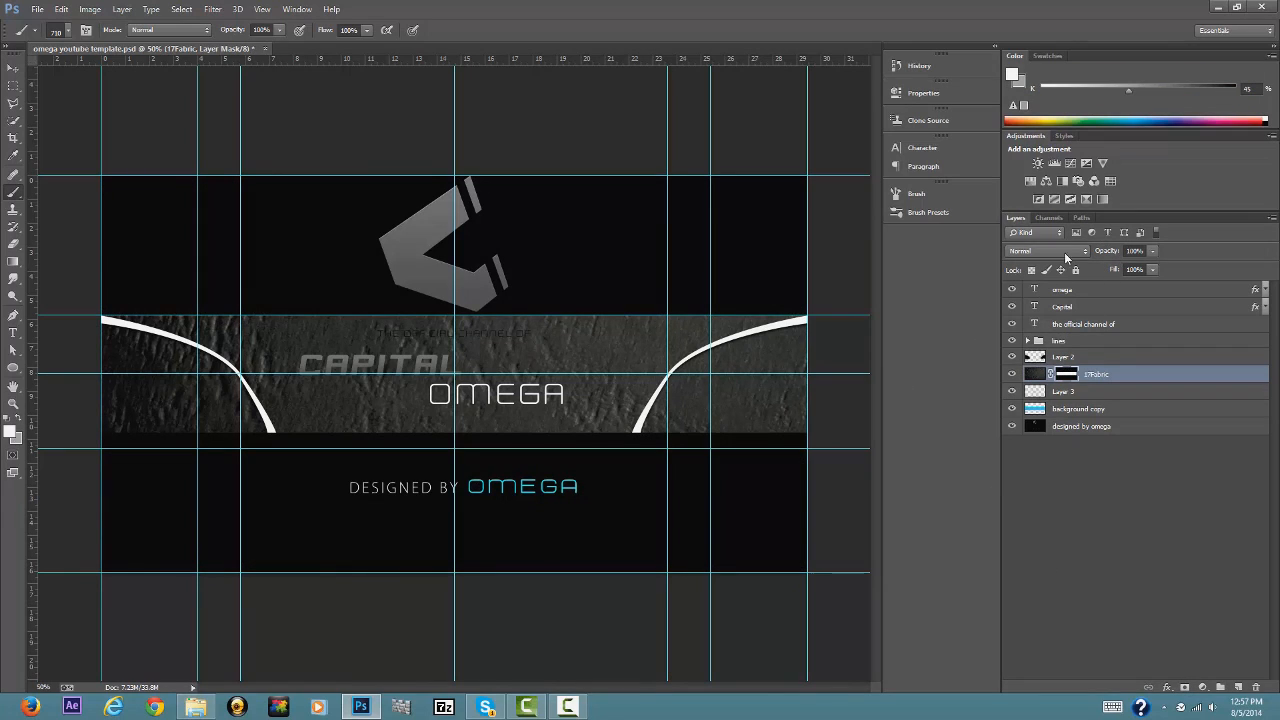
# Set the 17Fabric layer's opacity to 8%.
pyautogui.moveTo(1106, 253); pyautogui.dragTo(1040, 260)
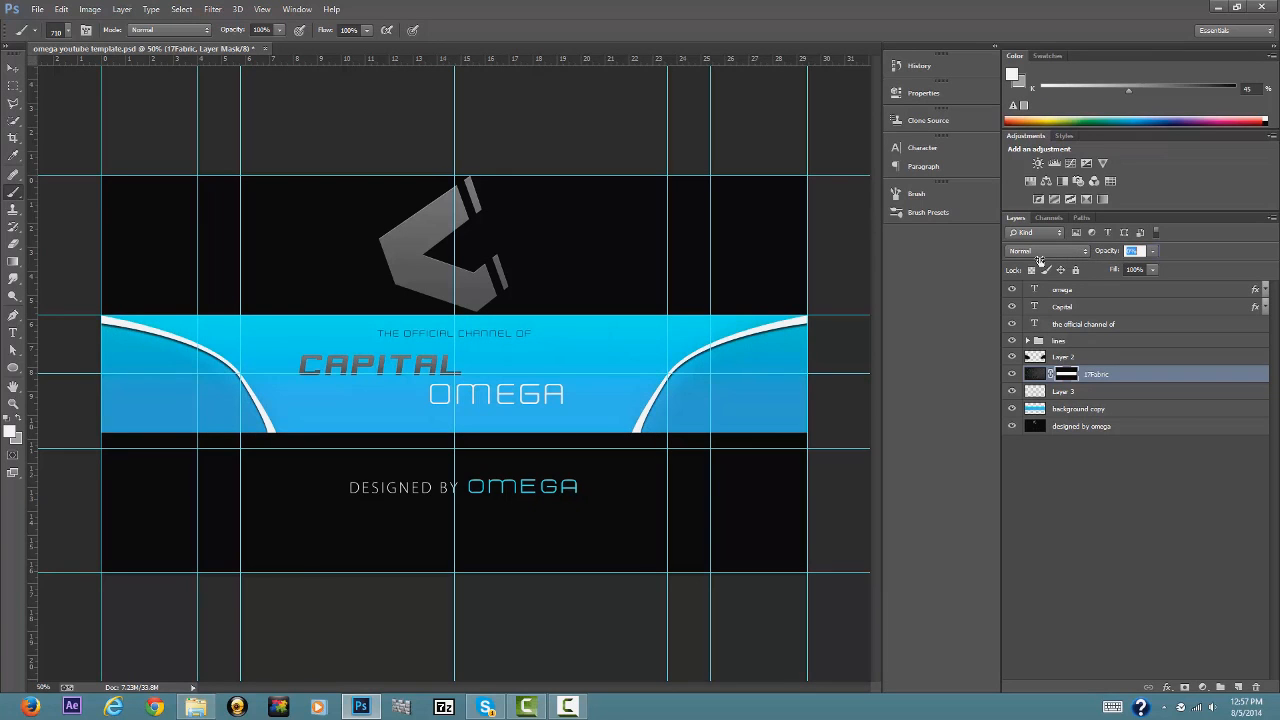
pyautogui.moveTo(1044, 268)
pyautogui.mouseDown()
pyautogui.moveTo(1056, 274)
pyautogui.moveTo(1046, 283)
pyautogui.mouseUp()
pyautogui.press('Return')
pyautogui.click(1101, 253)
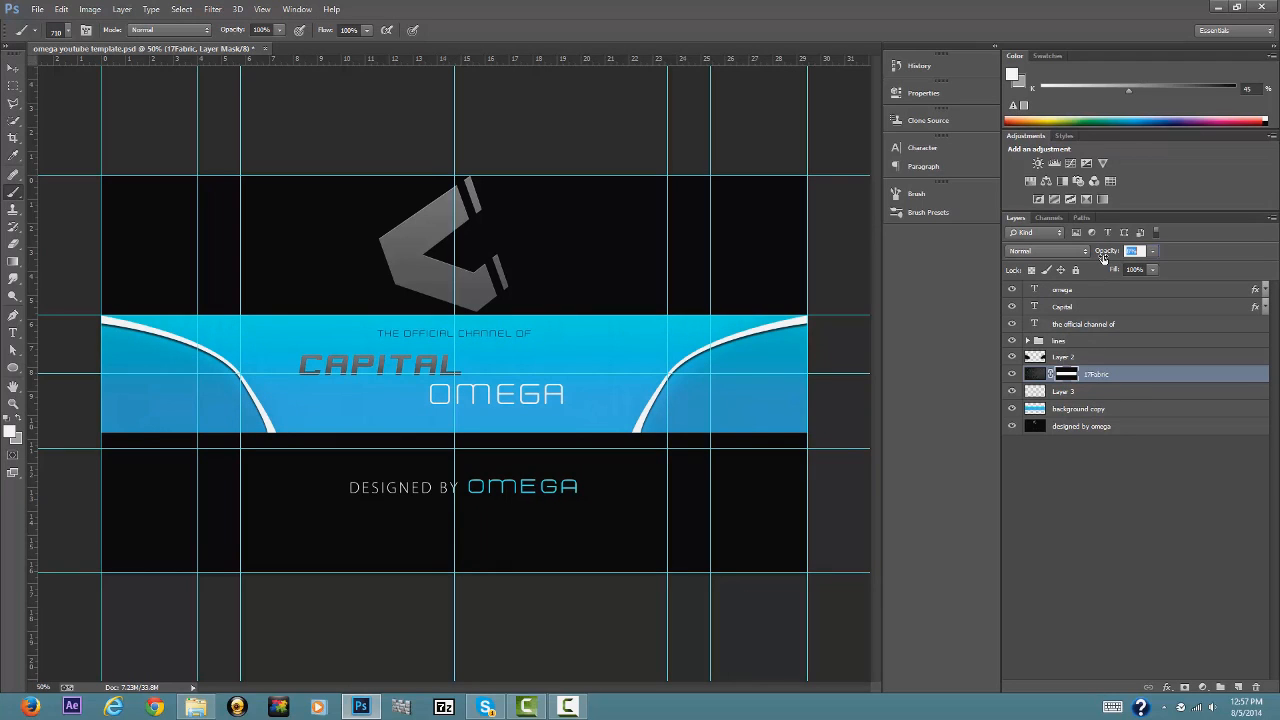
pyautogui.moveTo(1104, 261); pyautogui.dragTo(1108, 264)
# Set the Eraser to the Hard Mechanical 5 pixels brush with 0% hardness and a much larger size.
pyautogui.click(12, 243)
pyautogui.rightClick(329, 409)
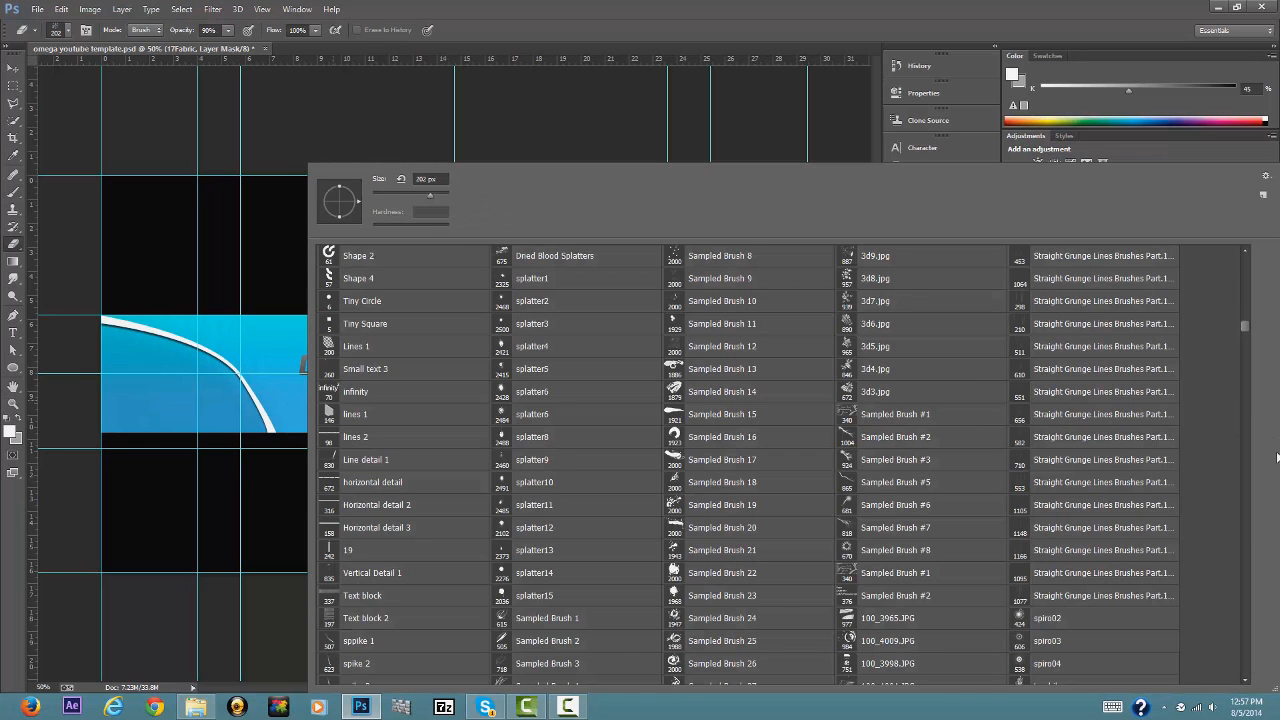
pyautogui.scroll(1, 1245, 300)
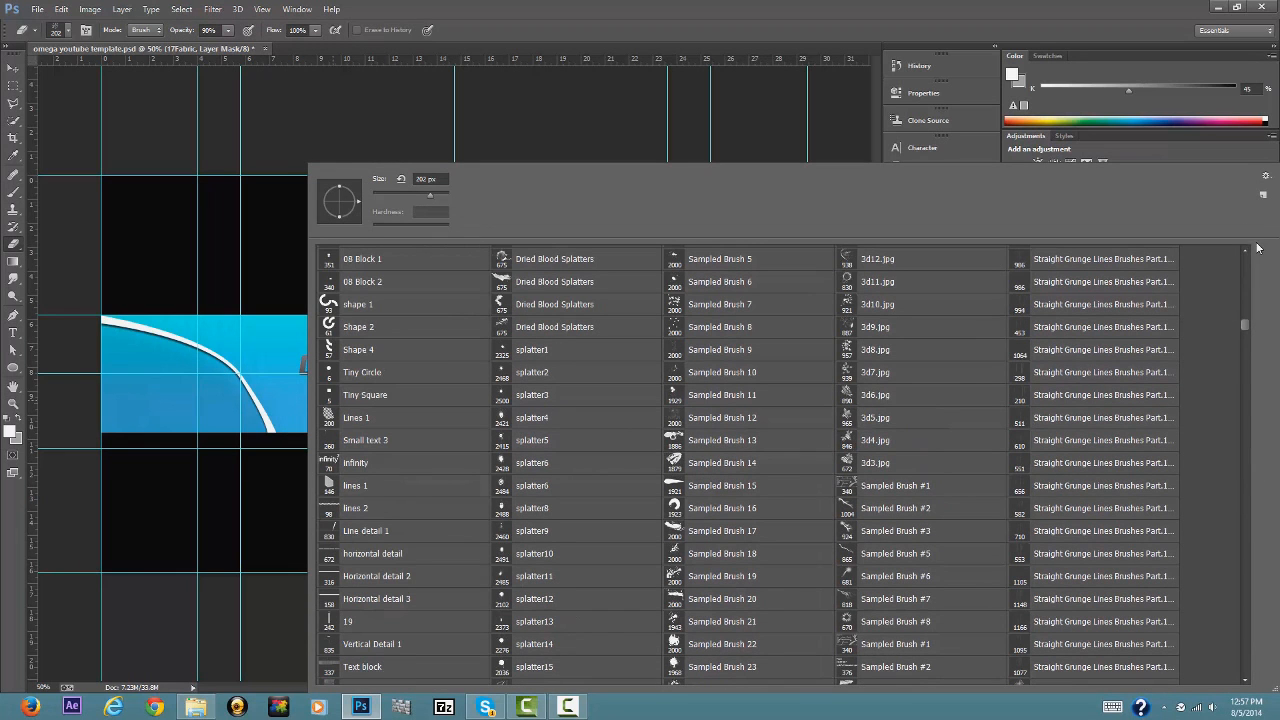
pyautogui.moveTo(1246, 327); pyautogui.dragTo(1243, 254)
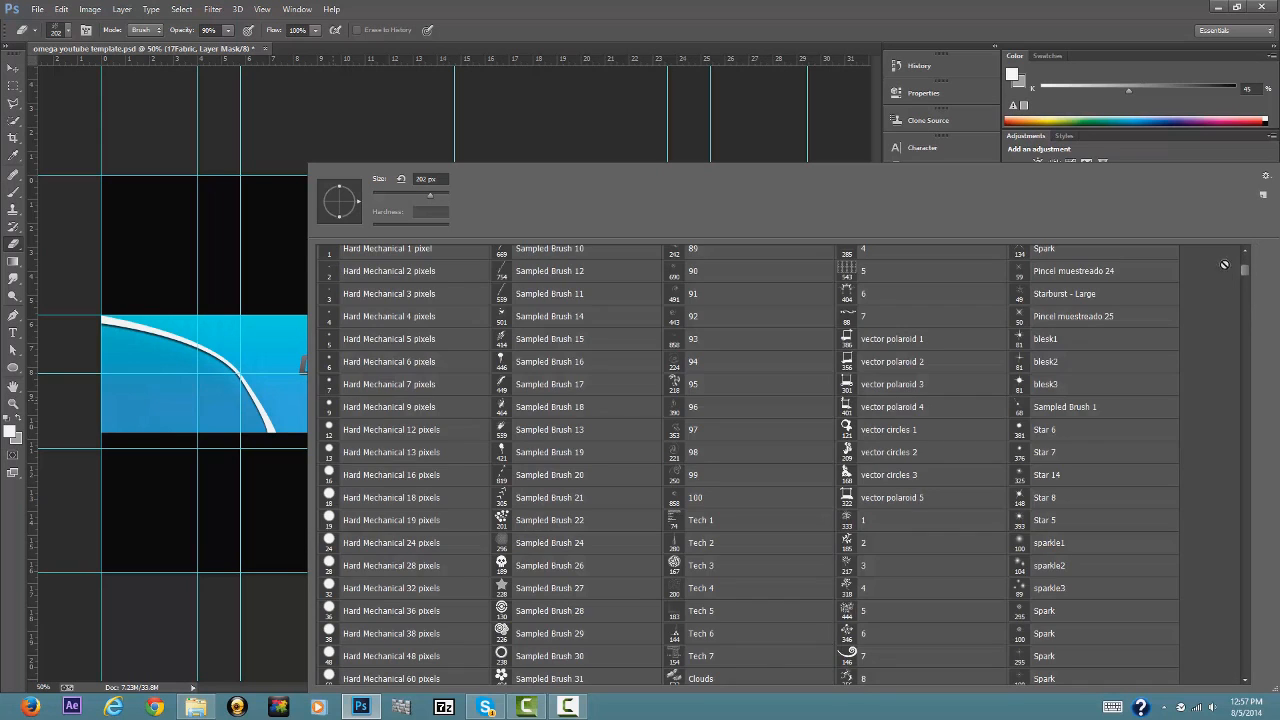
pyautogui.click(419, 336)
pyautogui.moveTo(405, 229); pyautogui.dragTo(372, 228)
pyautogui.click(417, 194)
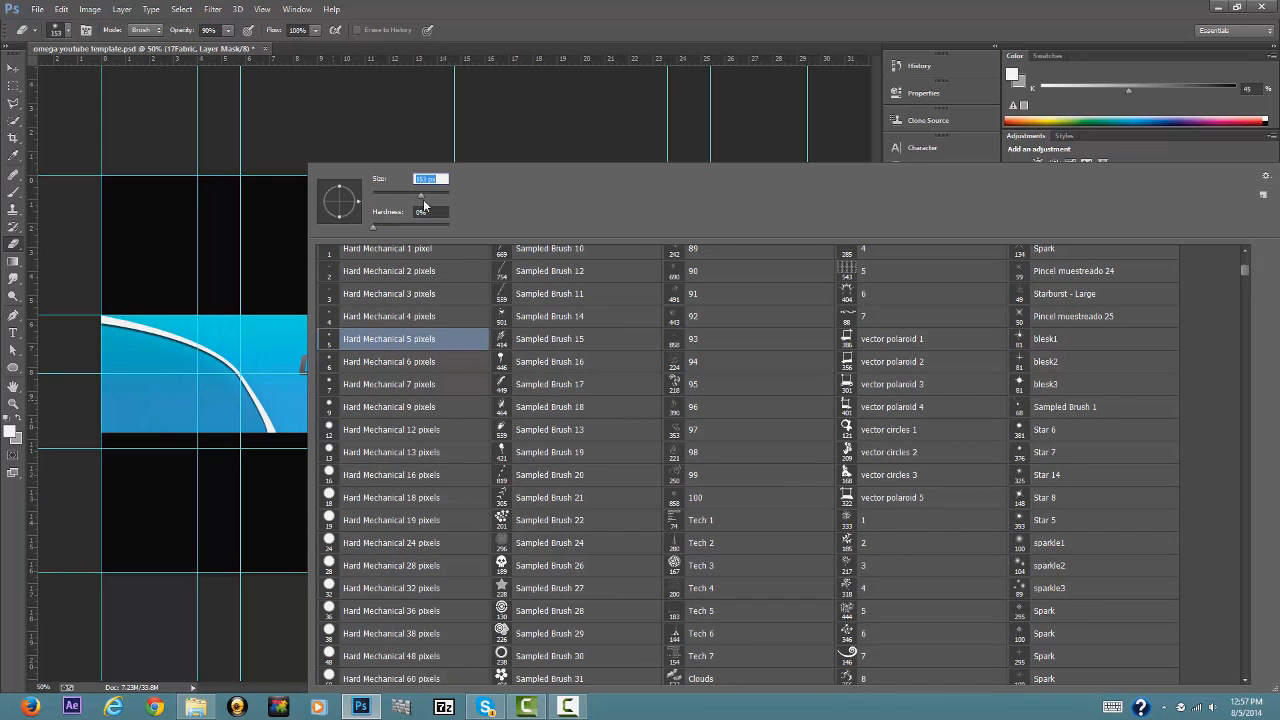
pyautogui.press('Return')
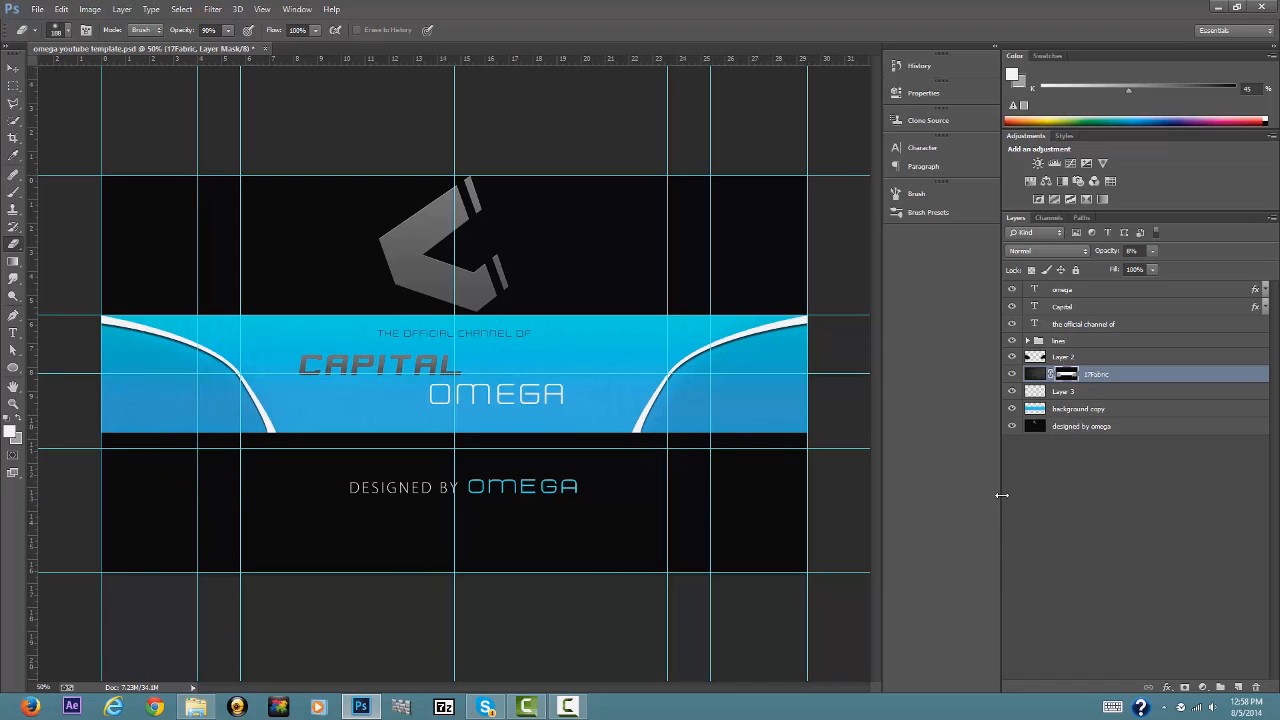
# Soften the 17Fabric texture, its mask and Layer 3's grunge lines with the soft Eraser.
pyautogui.hotkey('ctrl', '2')
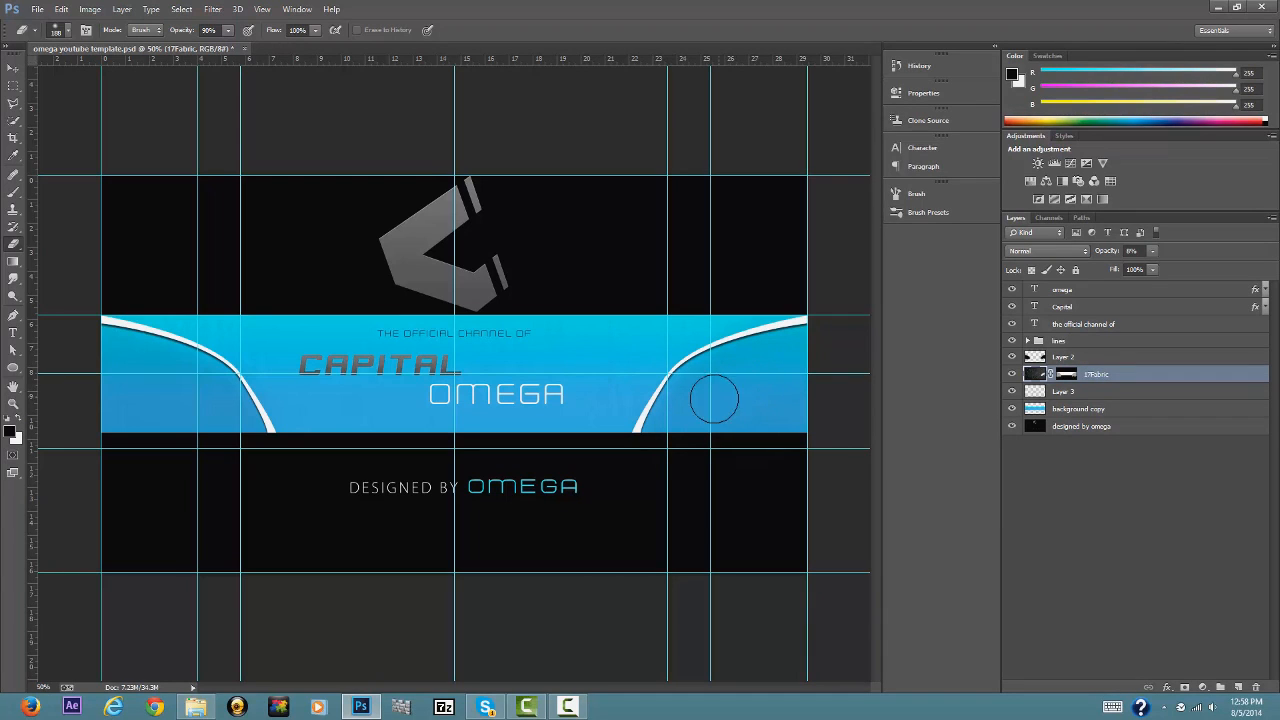
pyautogui.click(1062, 375)
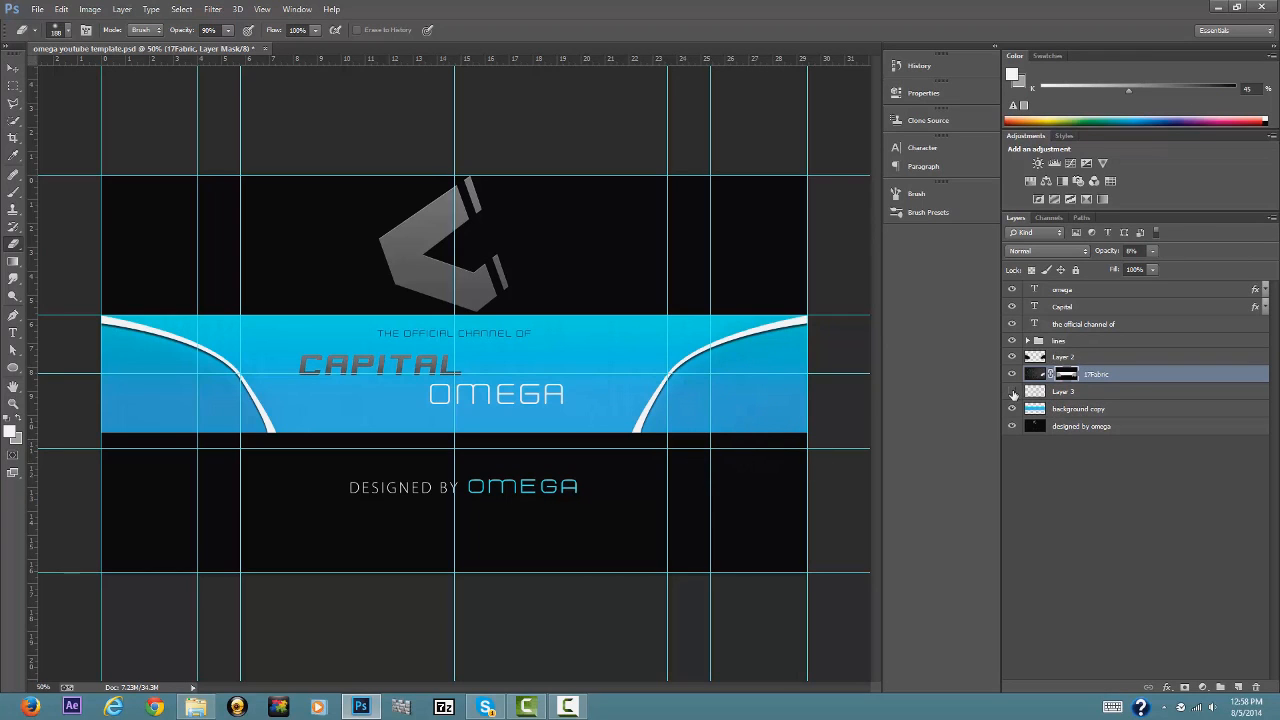
pyautogui.click(1088, 392)
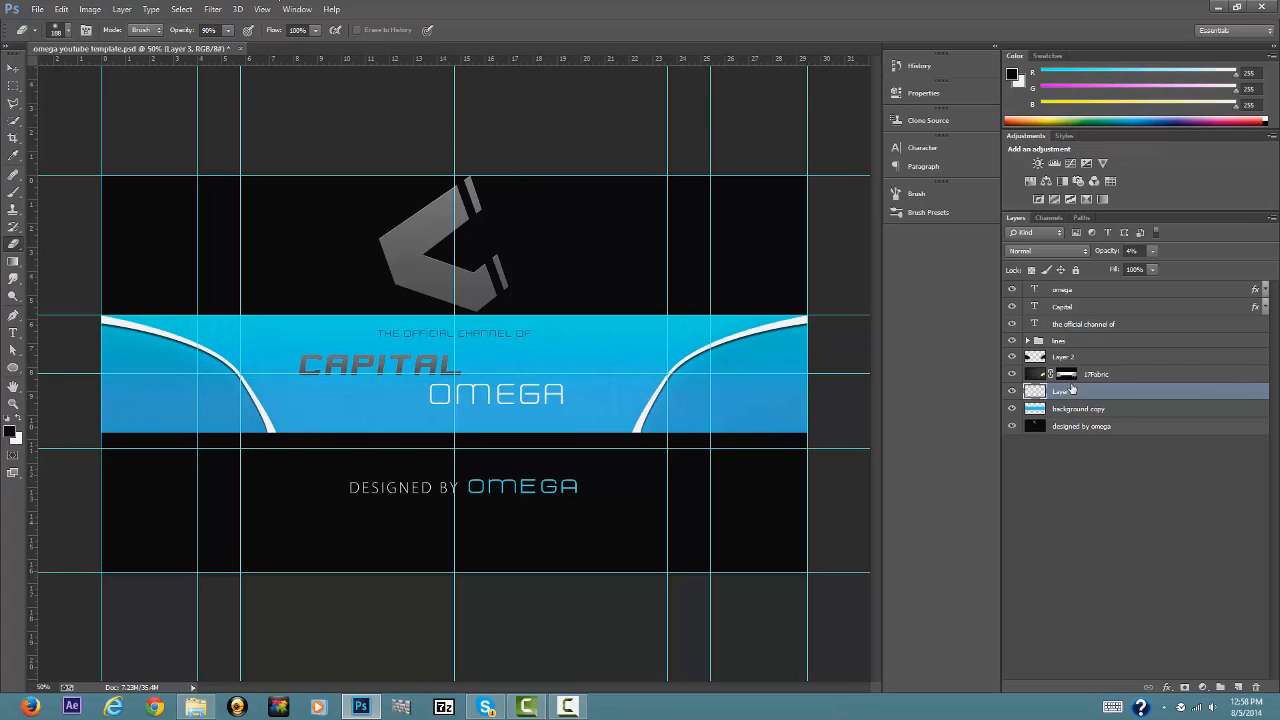
# Change the Capital text layer's gradient overlay to the preset named red.
pyautogui.rightClick(1085, 311)
pyautogui.press('Escape')
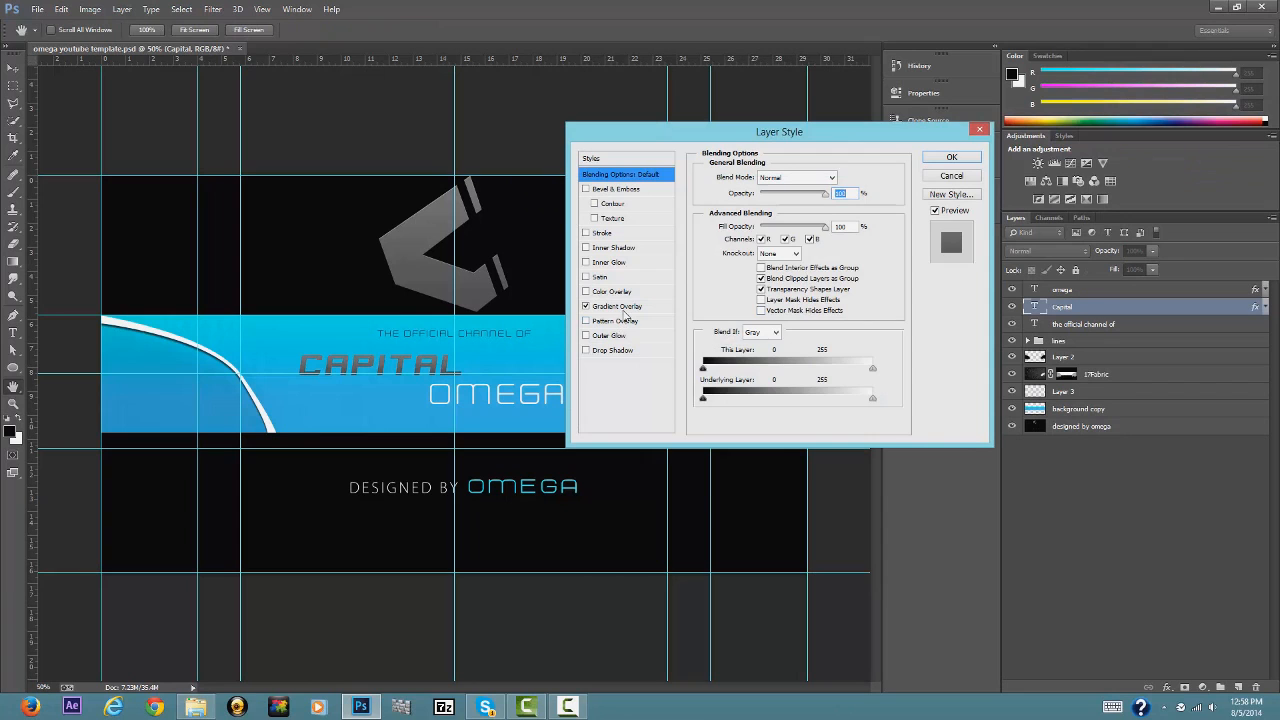
pyautogui.click(627, 307)
pyautogui.click(778, 212)
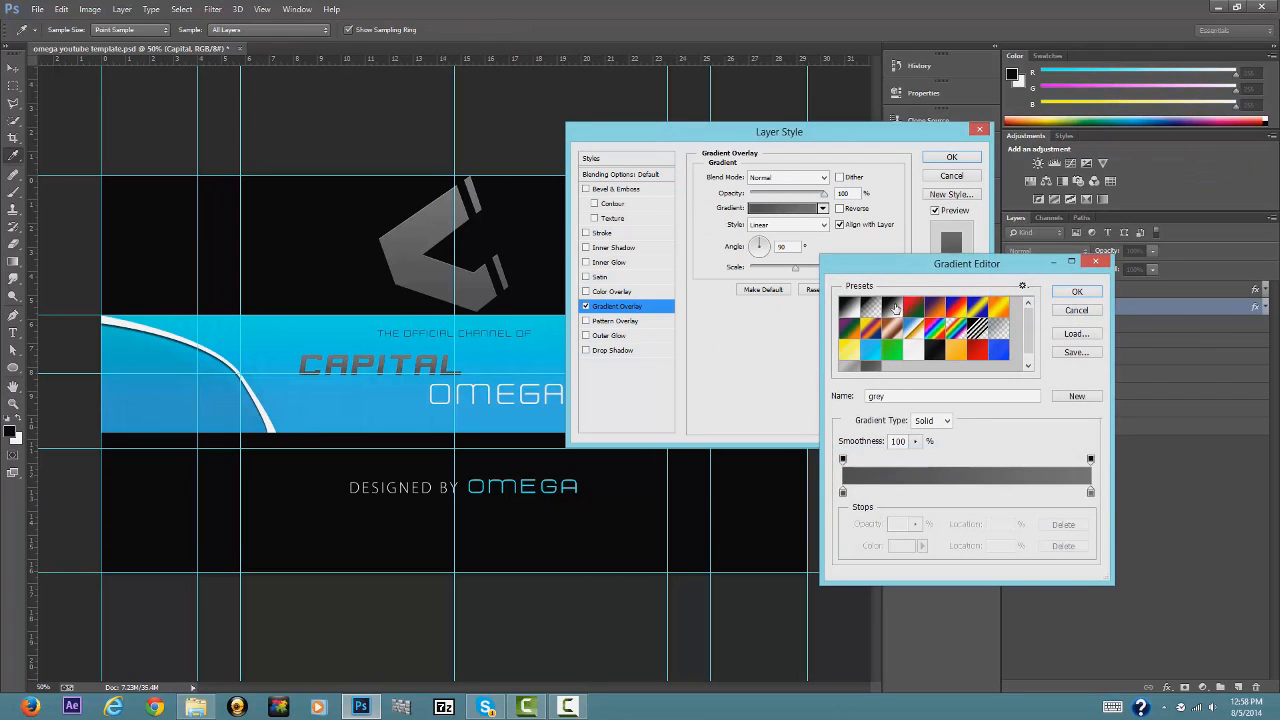
pyautogui.click(978, 350)
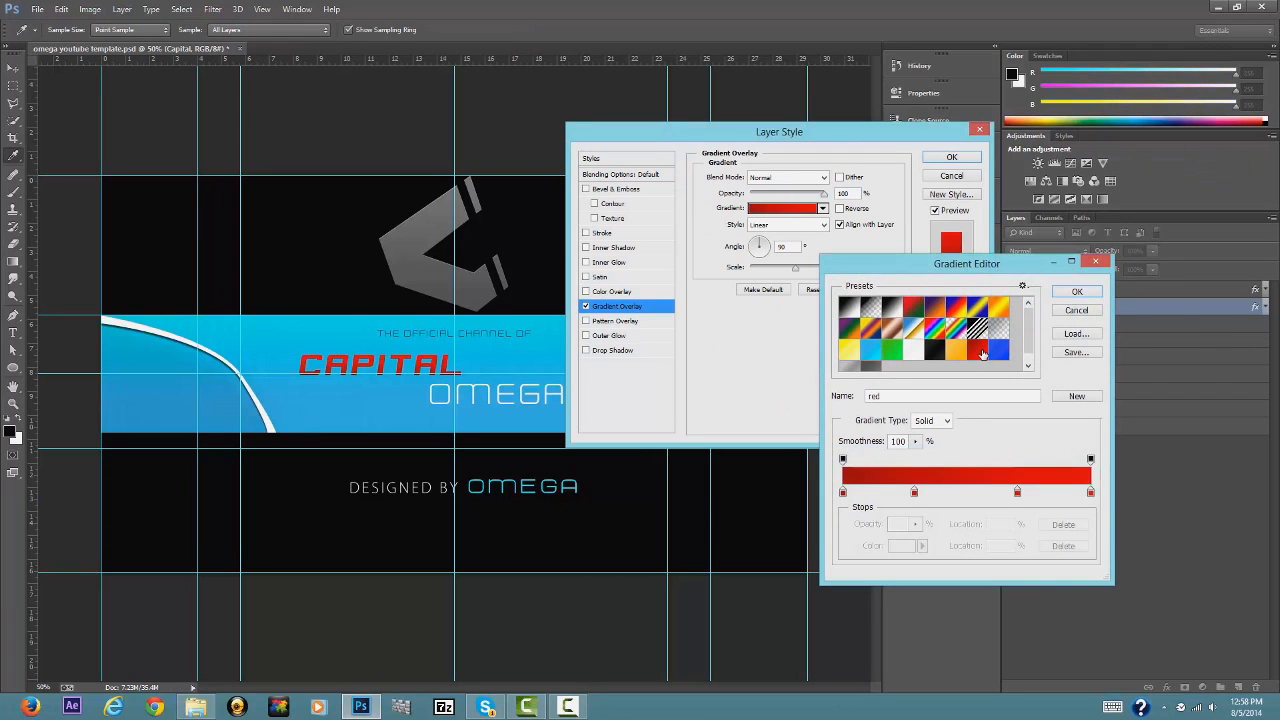
pyautogui.click(1078, 291)
pyautogui.click(951, 157)
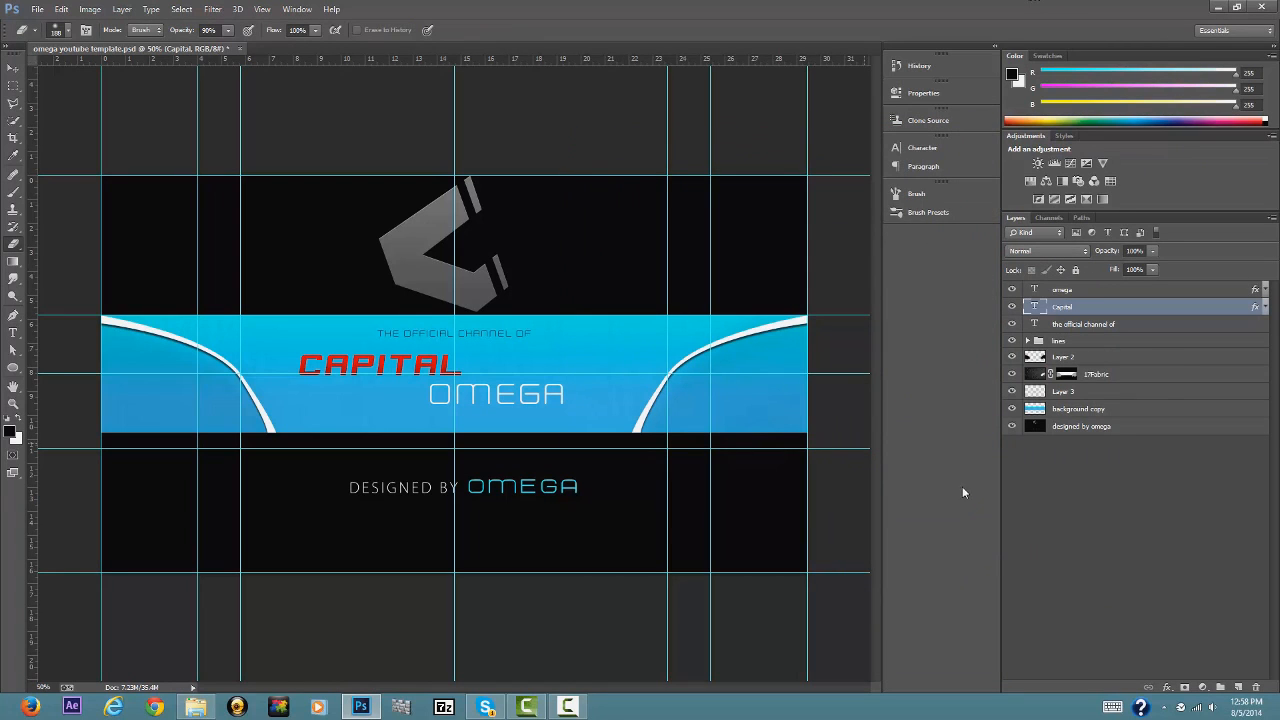
# Create a new layer above the omega text and choose the Twitter bird brush, Sampled Brush 18, for the Brush tool.
pyautogui.click(1083, 291)
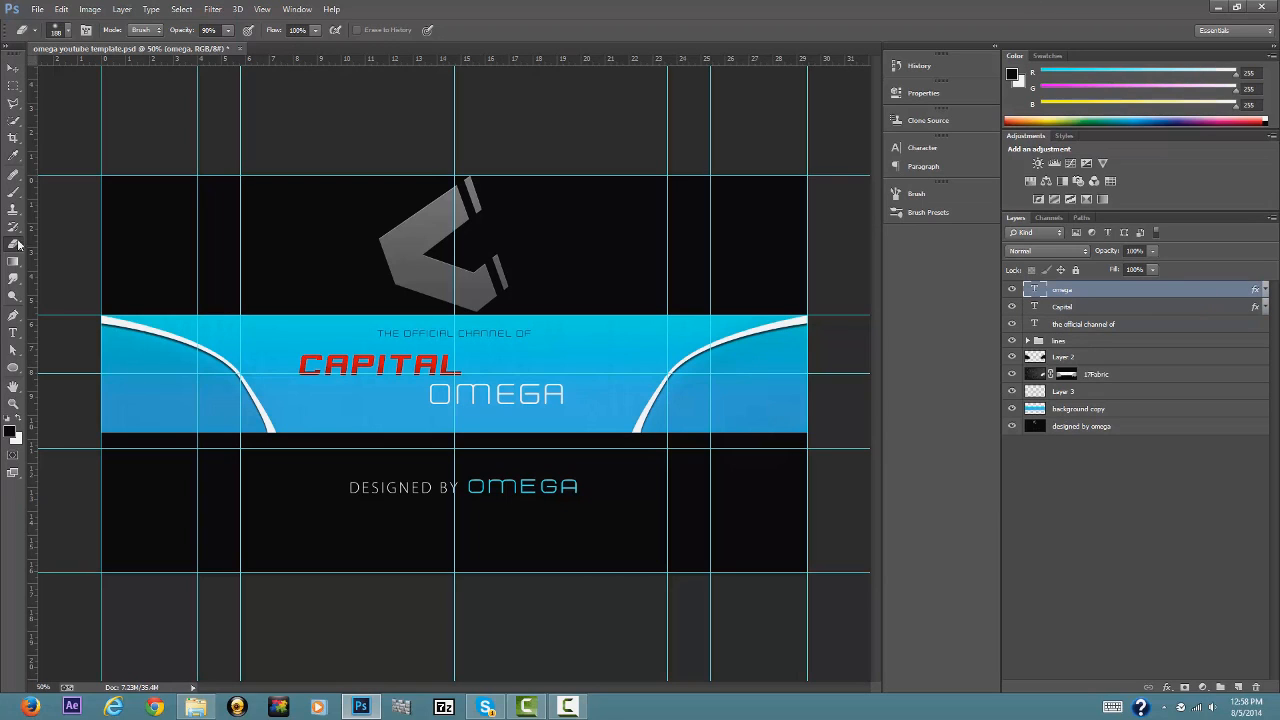
pyautogui.click(13, 190)
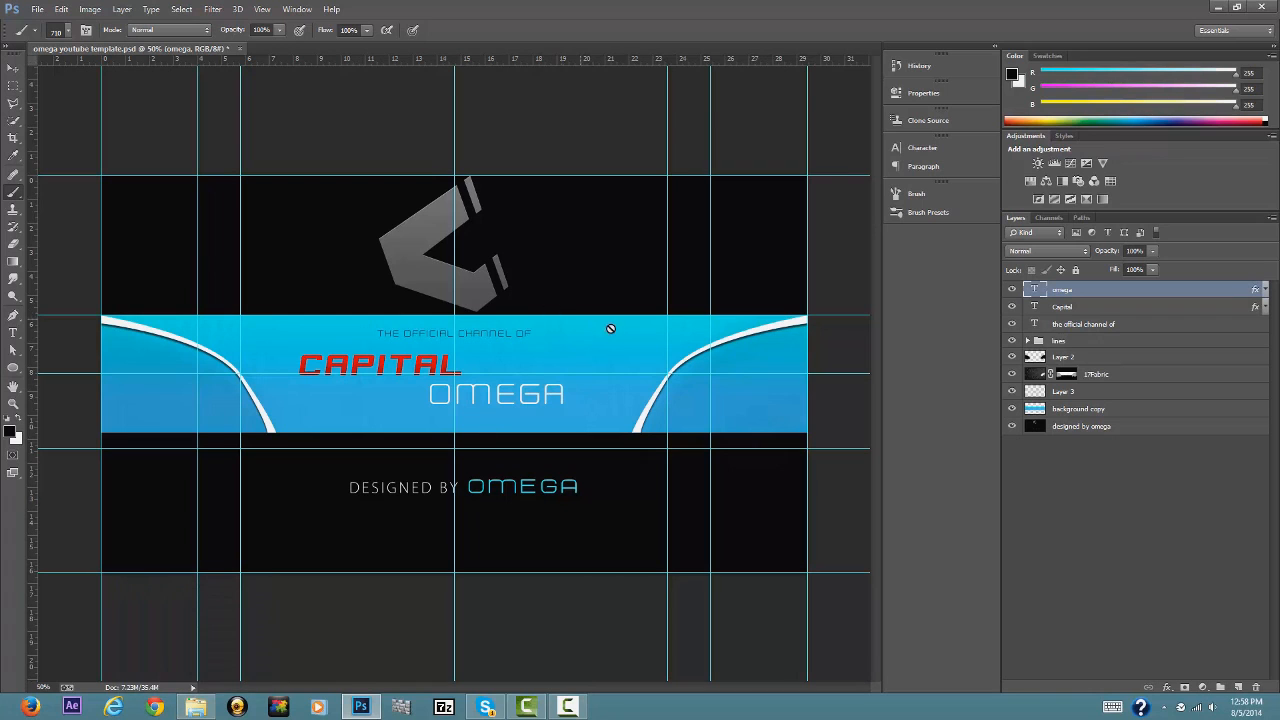
pyautogui.click(1238, 687)
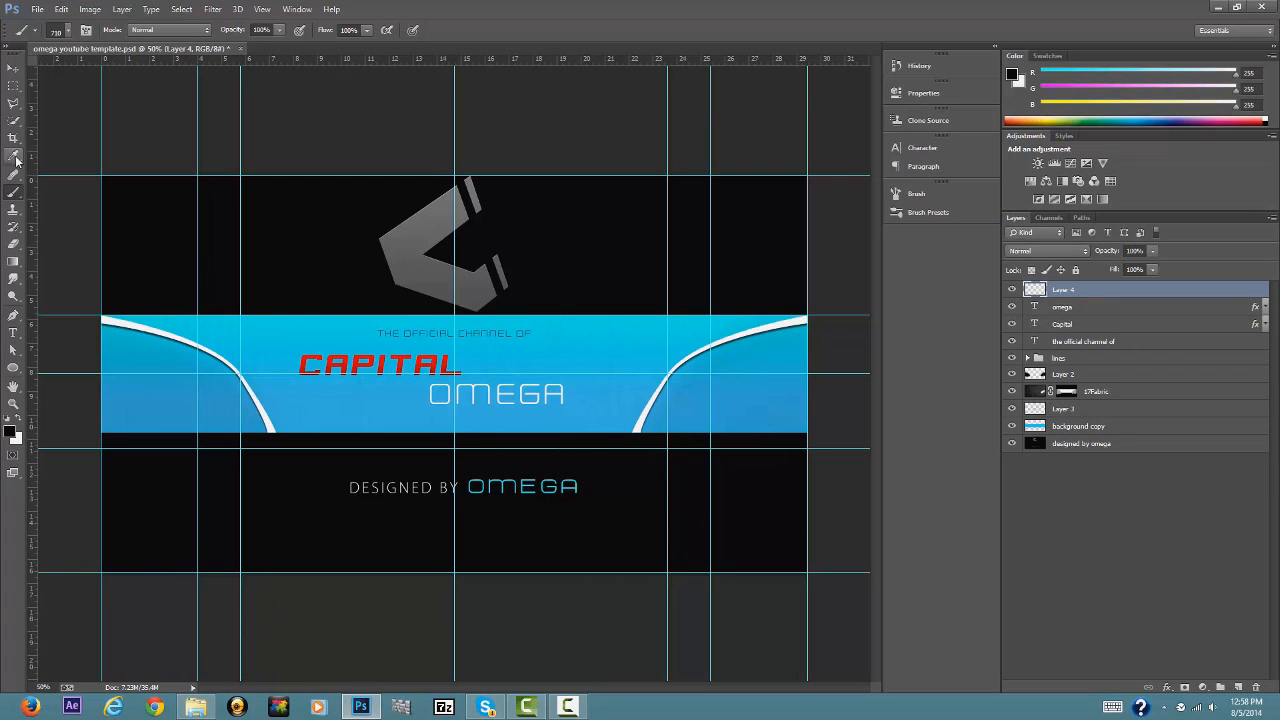
pyautogui.rightClick(480, 360)
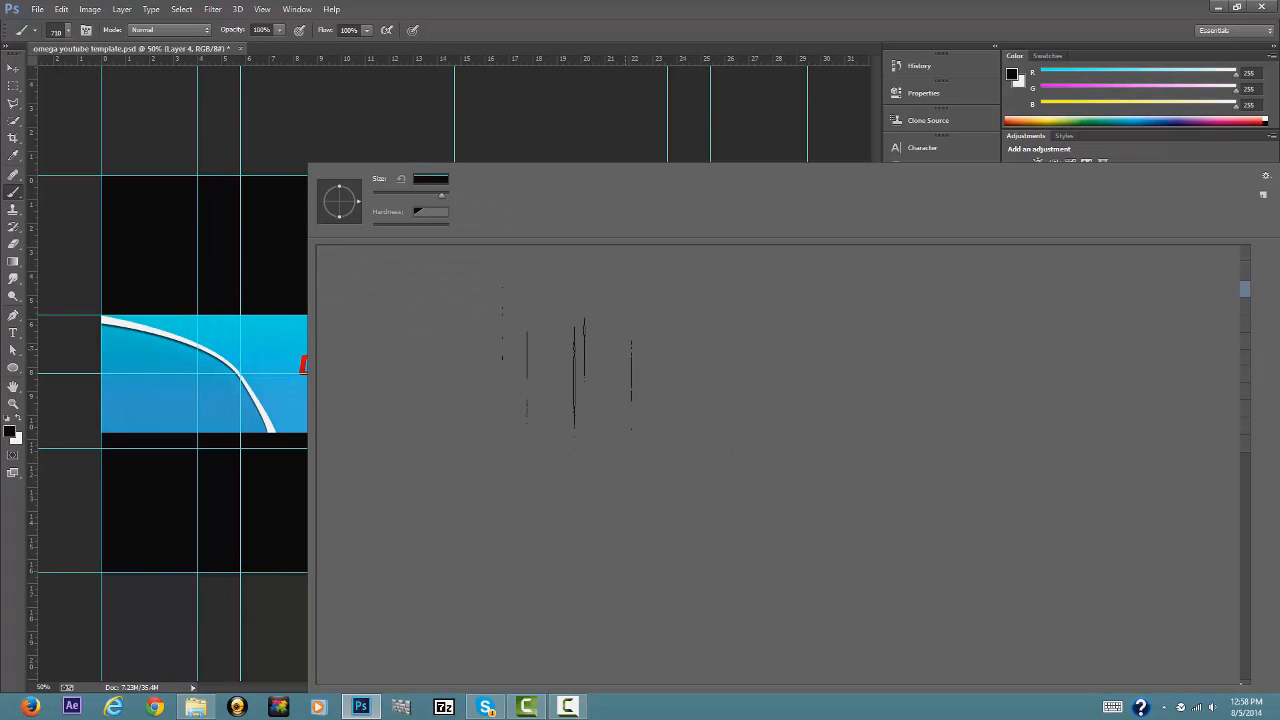
pyautogui.moveTo(1246, 327)
pyautogui.mouseDown()
pyautogui.moveTo(1244, 622)
pyautogui.moveTo(1231, 656)
pyautogui.moveTo(1234, 636)
pyautogui.mouseUp()
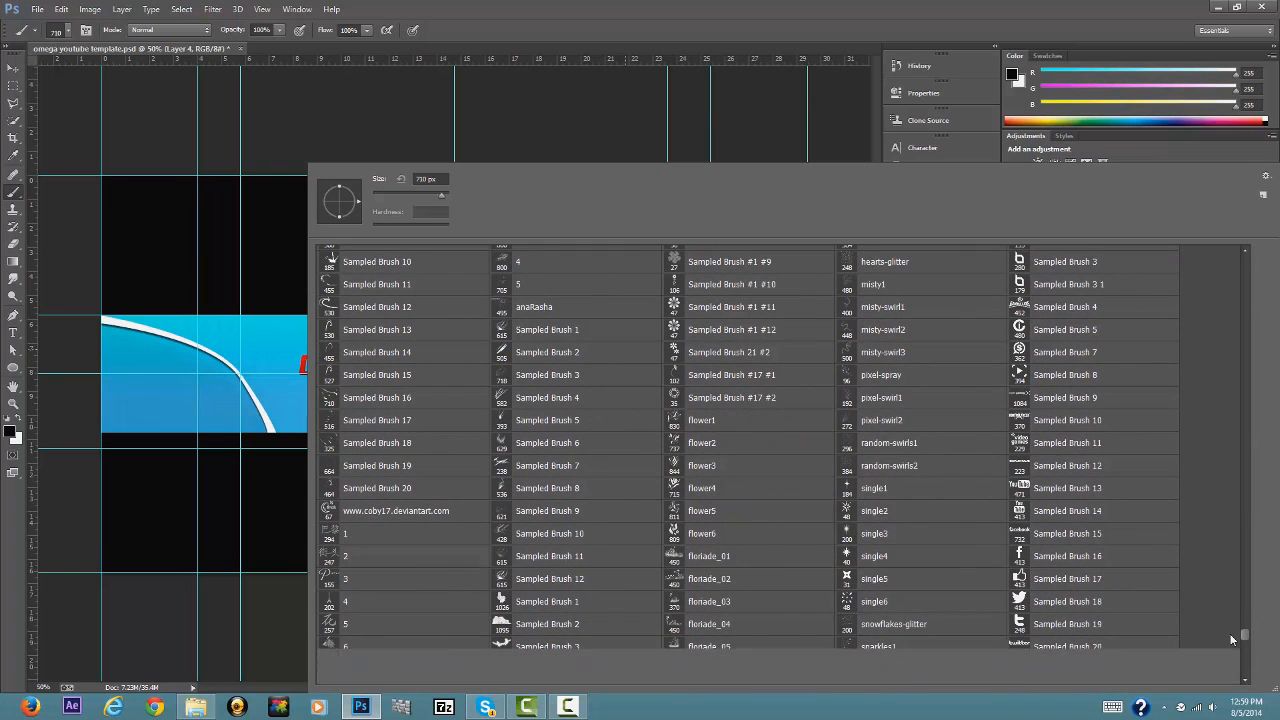
pyautogui.click(1085, 603)
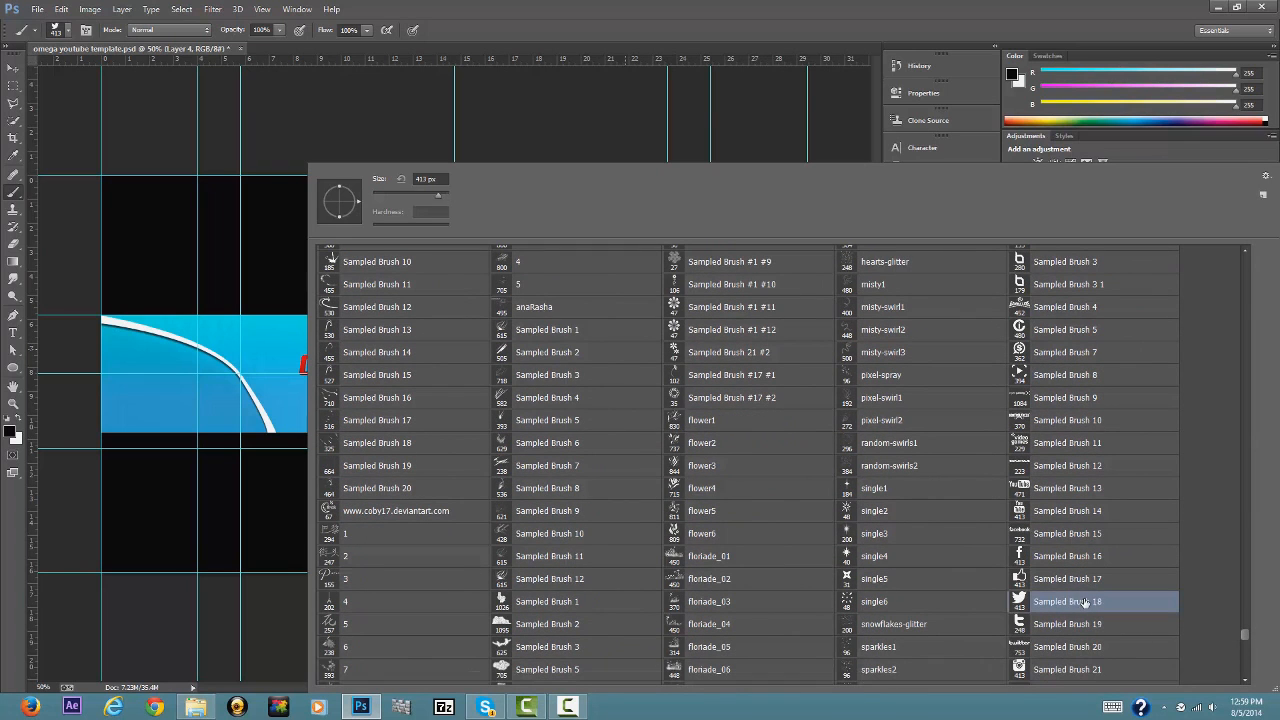
pyautogui.click(868, 24)
# Reduce the Twitter bird brush to about 52 px.
pyautogui.rightClick(376, 340)
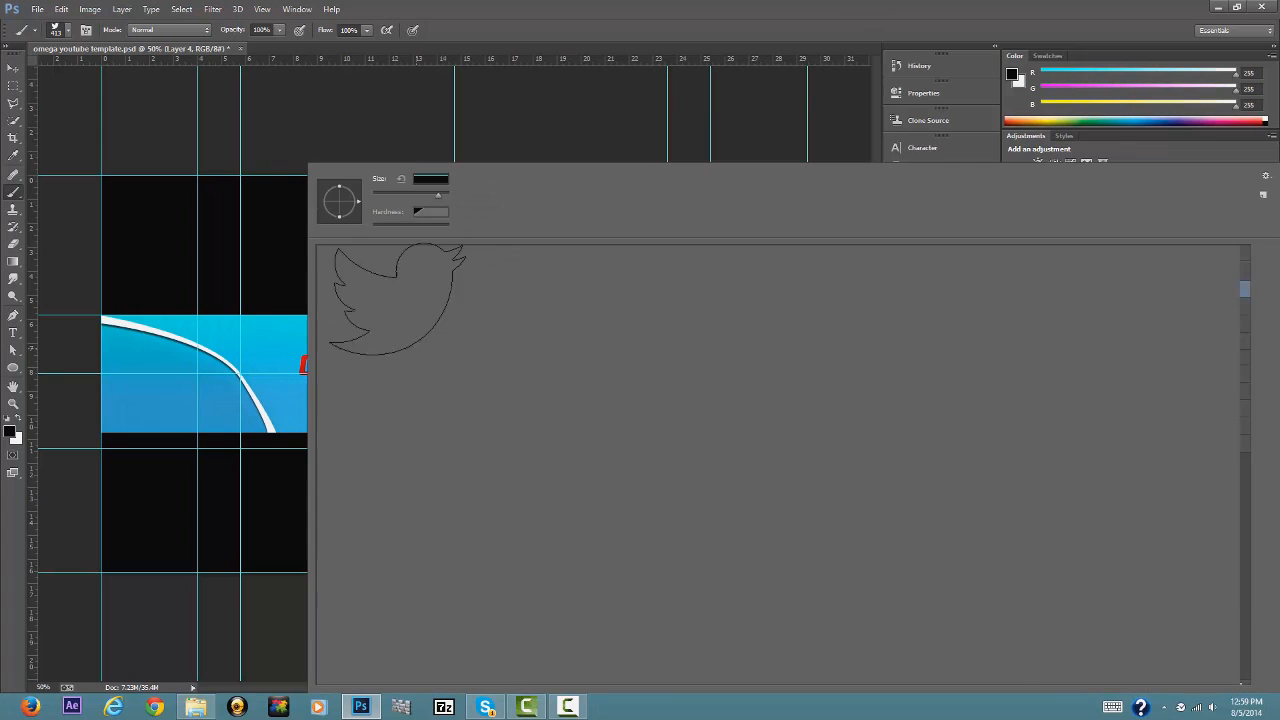
pyautogui.moveTo(438, 194); pyautogui.dragTo(416, 195)
pyautogui.click(568, 33)
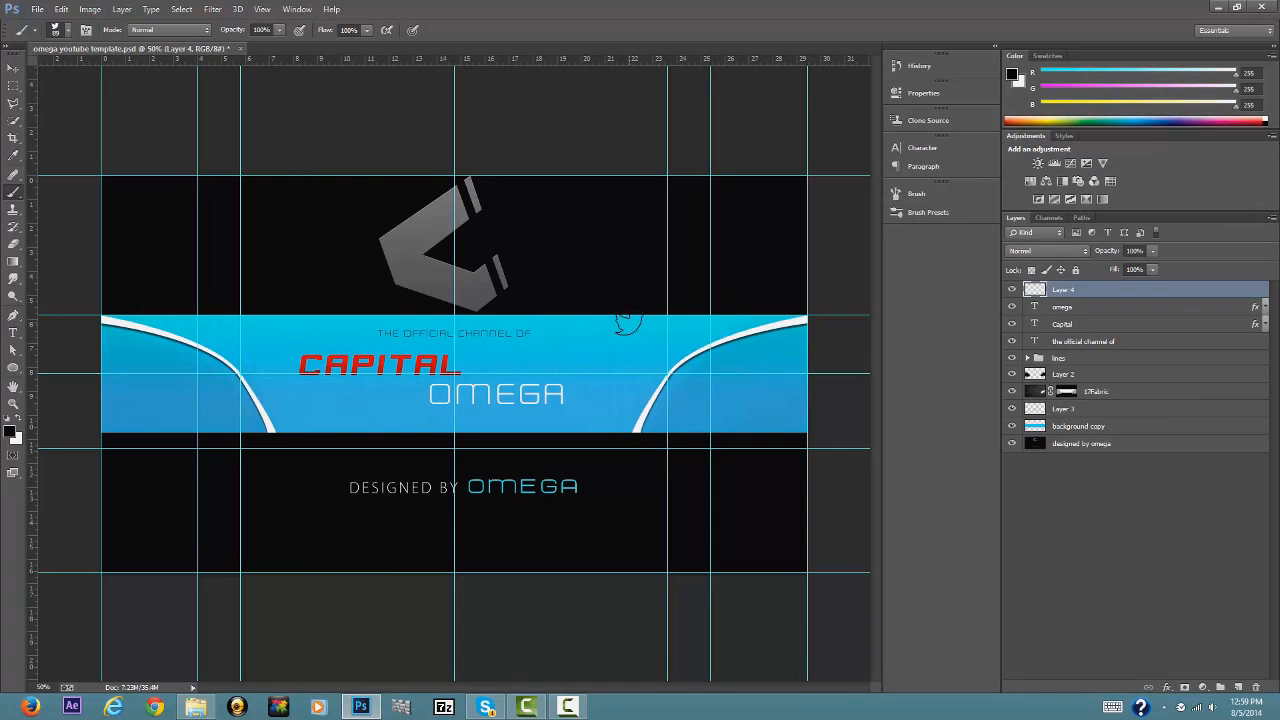
pyautogui.rightClick(628, 318)
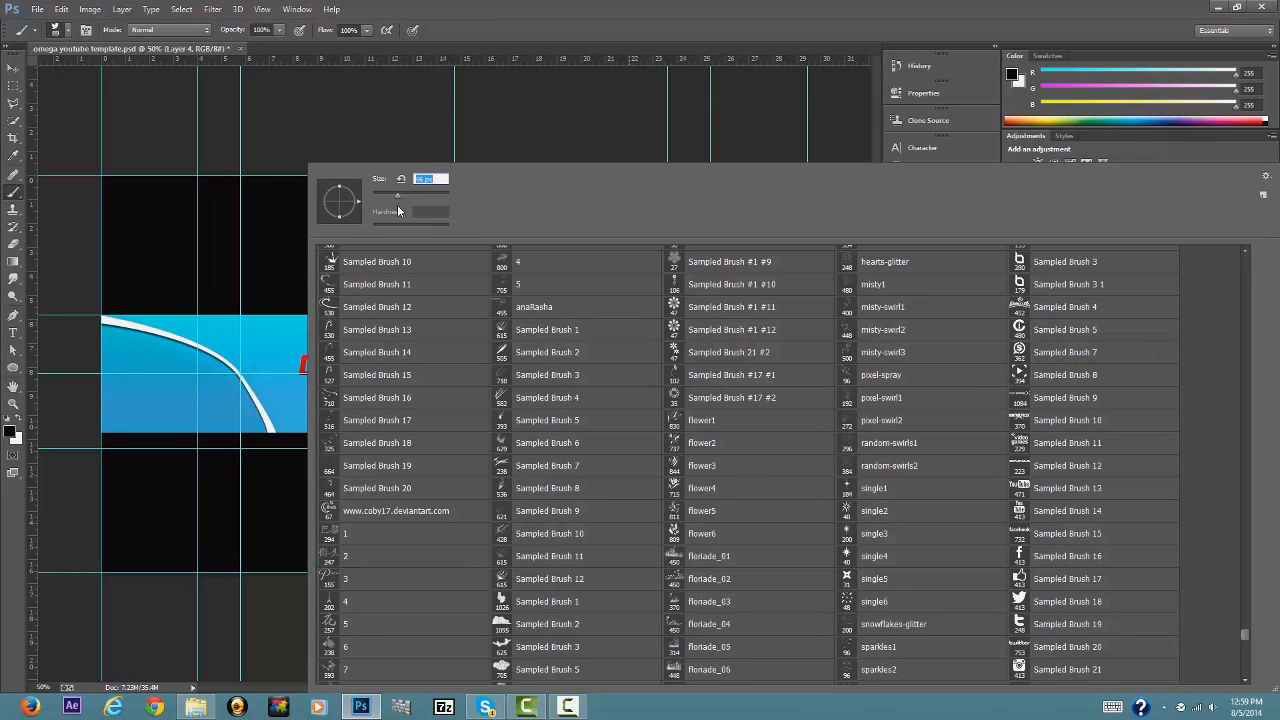
pyautogui.moveTo(394, 209); pyautogui.dragTo(392, 211)
pyautogui.click(519, 100)
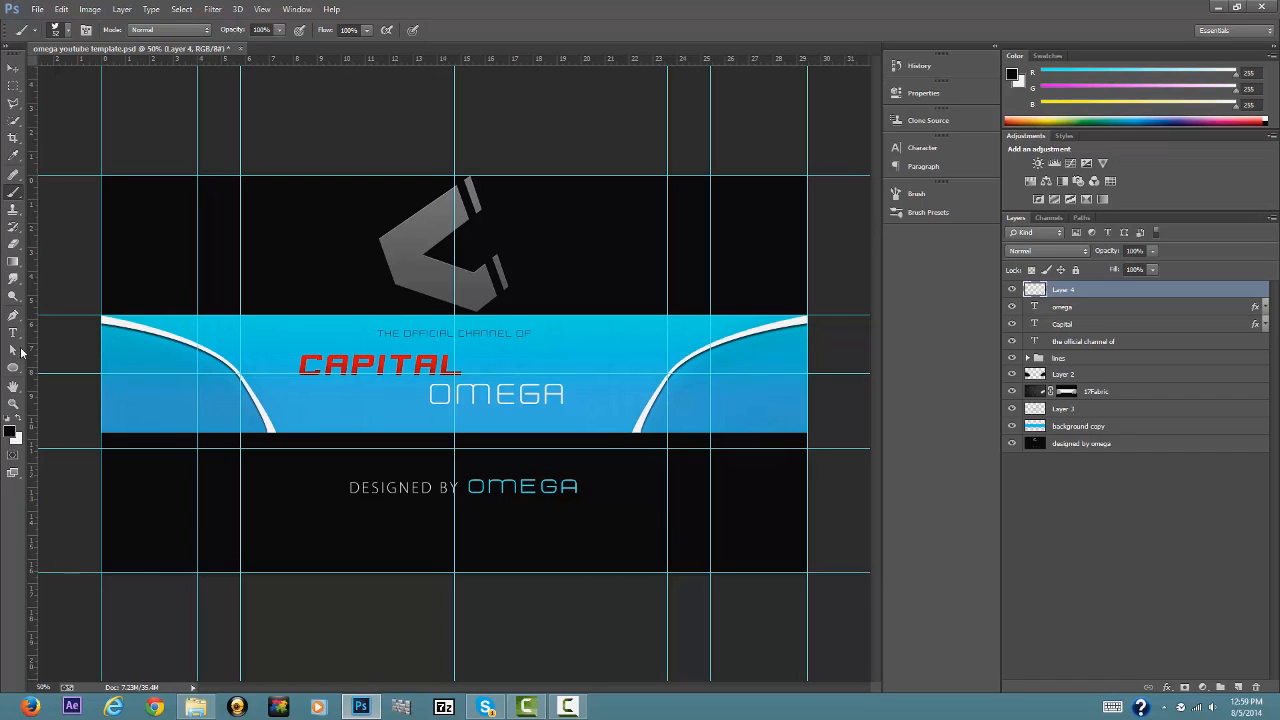
# Place two vertical guides on either side of the centre guide, at about 12.4 and 16.5 on the horizontal ruler.
pyautogui.moveTo(32, 212); pyautogui.dragTo(402, 225)
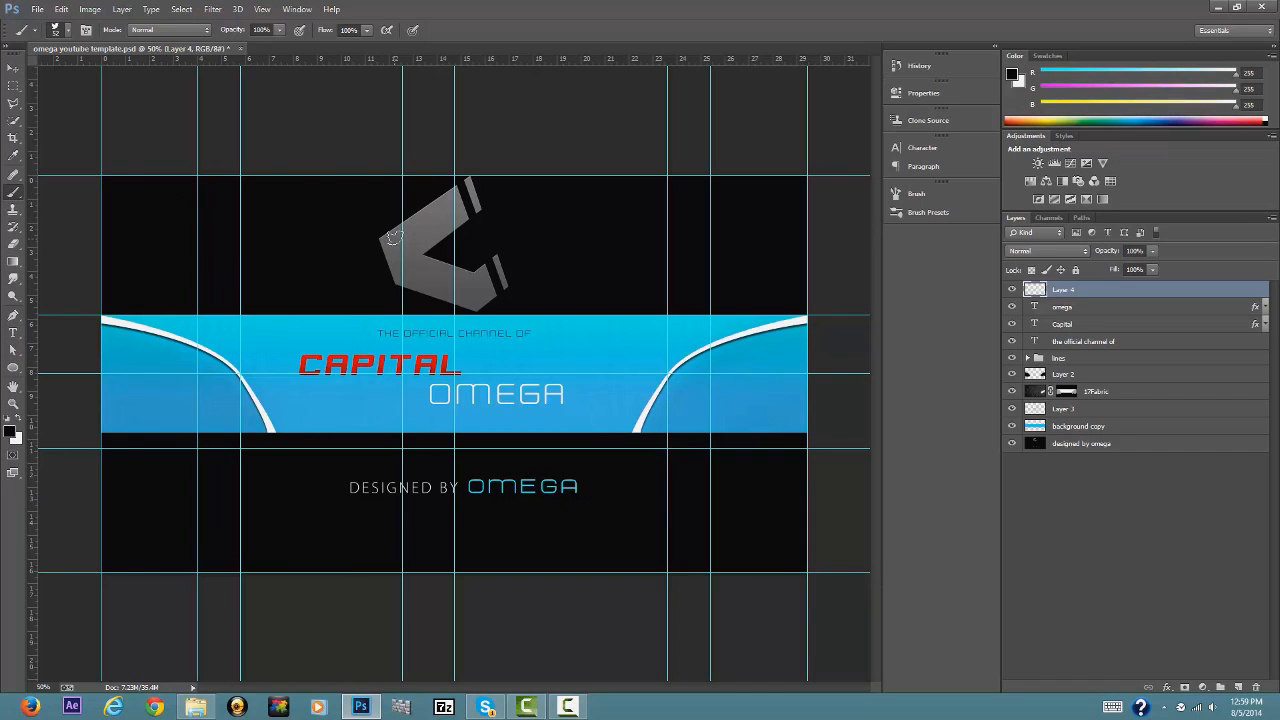
pyautogui.click(12, 72)
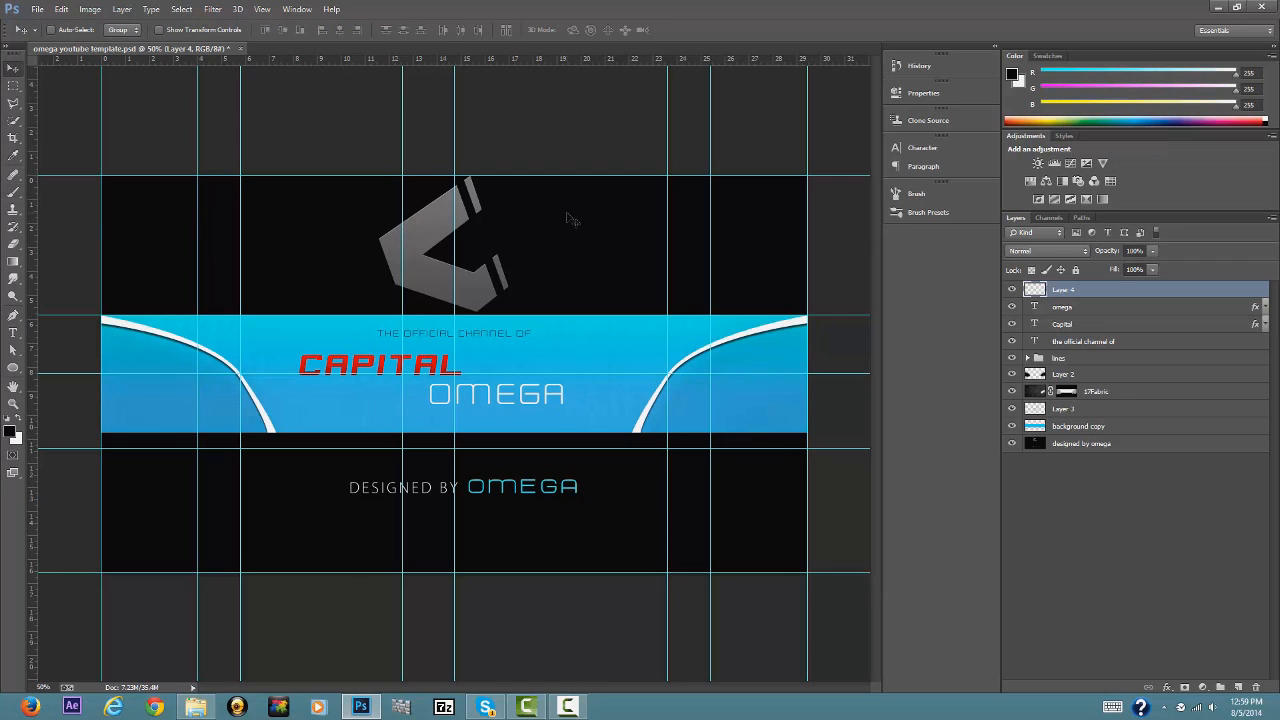
pyautogui.moveTo(401, 137)
pyautogui.mouseDown()
pyautogui.moveTo(423, 145)
pyautogui.moveTo(424, 132)
pyautogui.mouseUp()
pyautogui.hotkey('ctrl', 'z')
pyautogui.moveTo(404, 123); pyautogui.dragTo(506, 143)
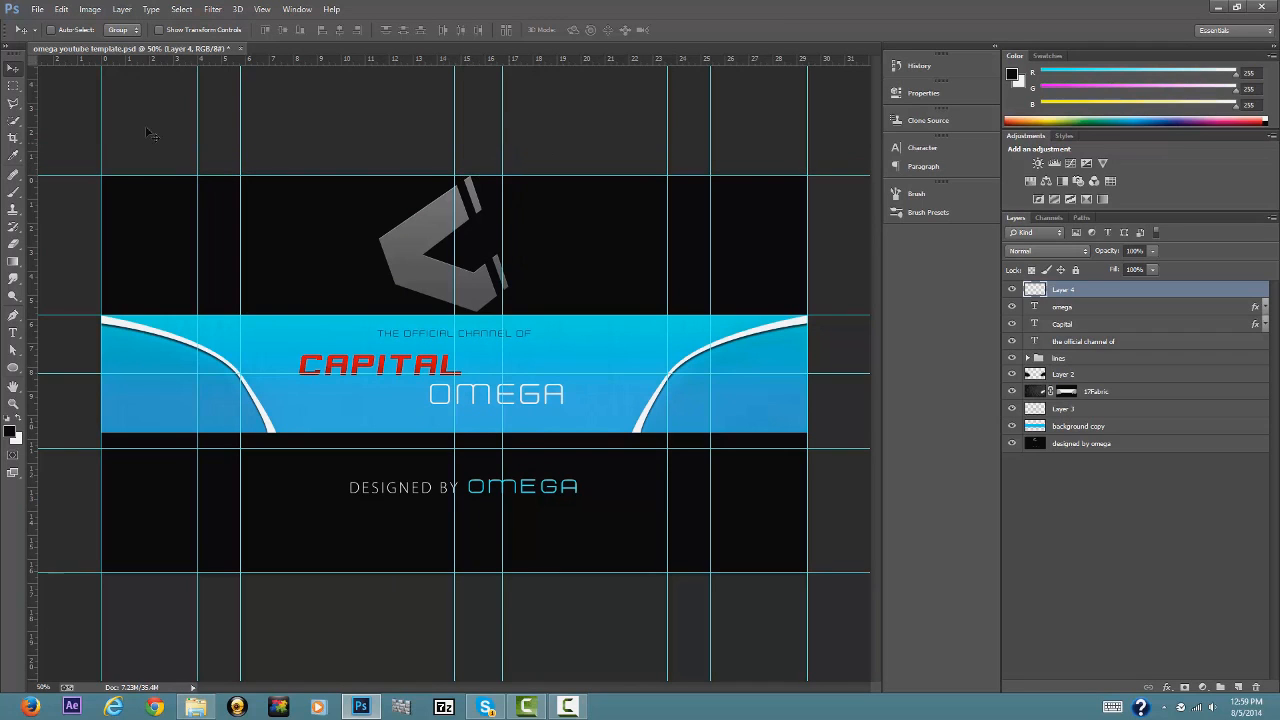
pyautogui.moveTo(33, 120); pyautogui.dragTo(401, 163)
# Add a horizontal guide just below the OMEGA title and move the two inner vertical guides outward to about 11.6 and 17.6.
pyautogui.click(13, 315)
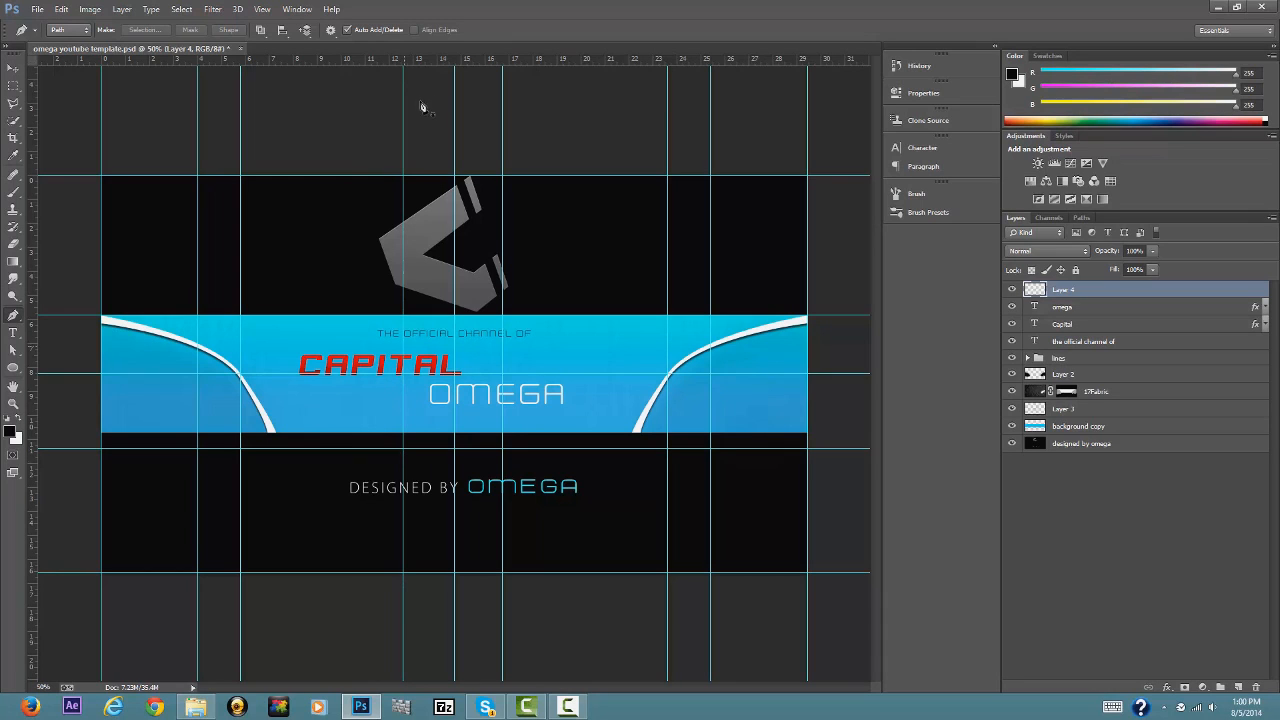
pyautogui.moveTo(430, 58); pyautogui.dragTo(588, 409)
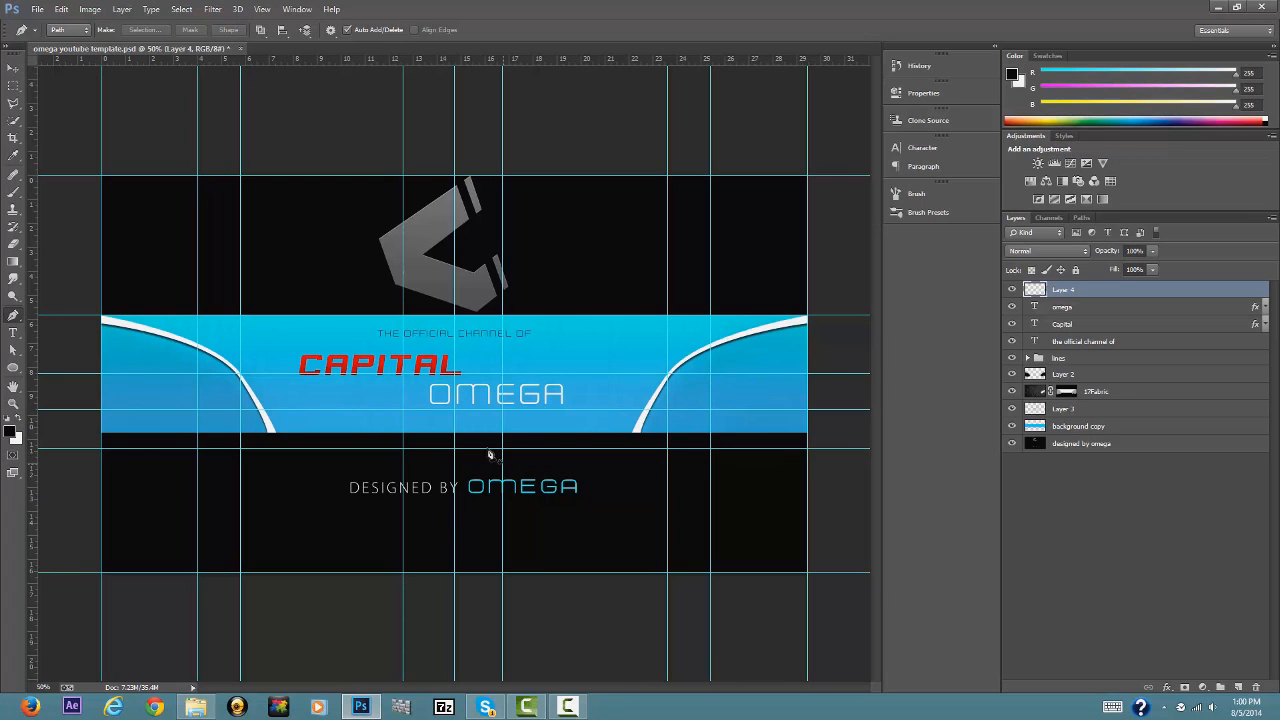
pyautogui.click(13, 67)
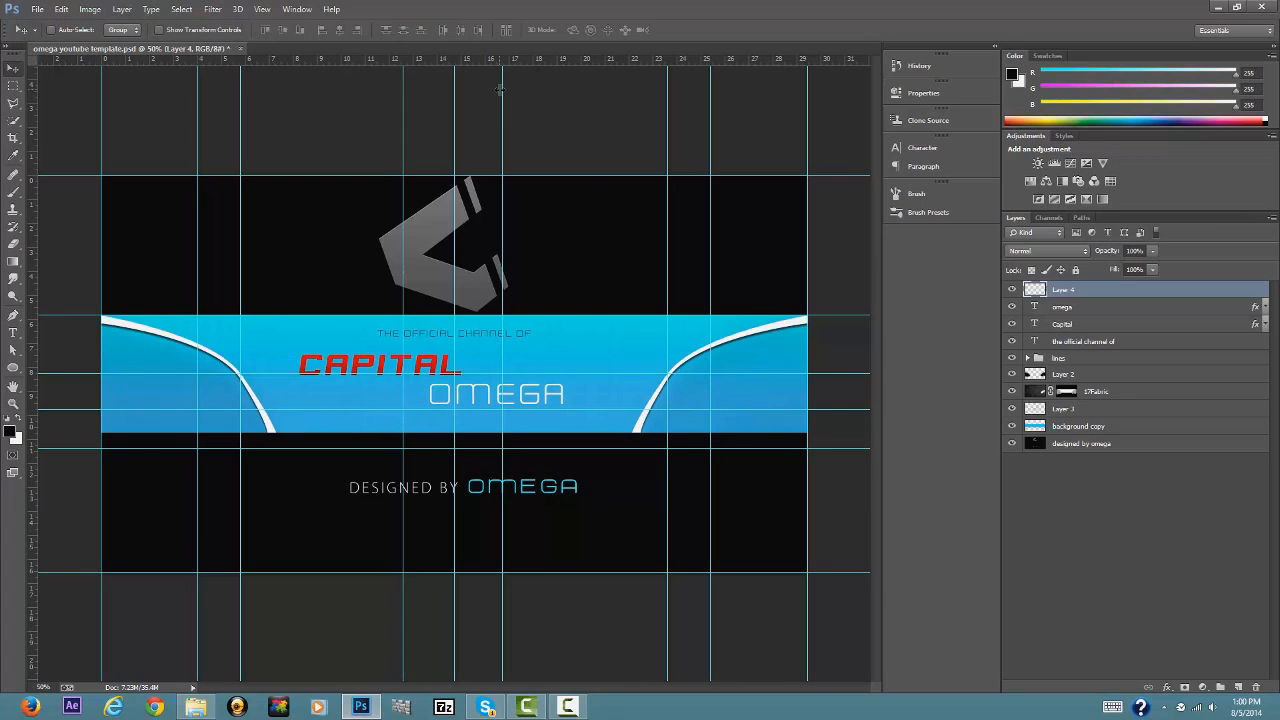
pyautogui.moveTo(502, 91); pyautogui.dragTo(527, 104)
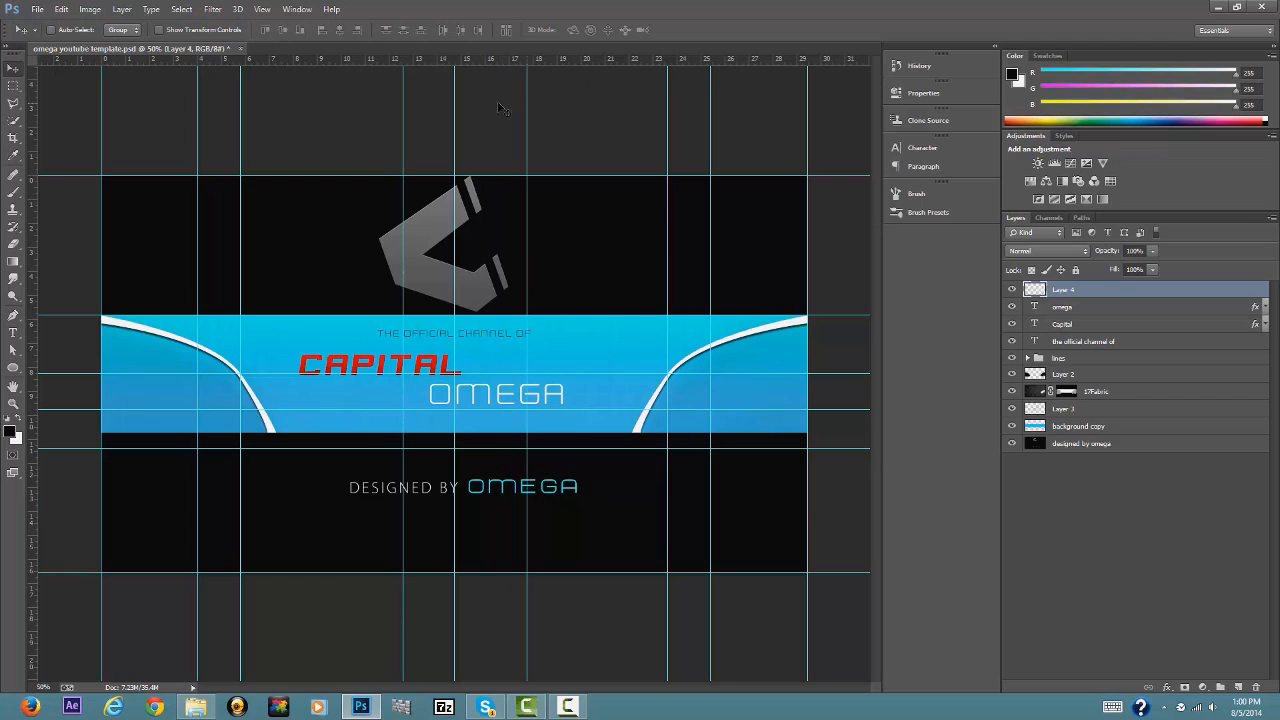
pyautogui.moveTo(400, 87); pyautogui.dragTo(380, 98)
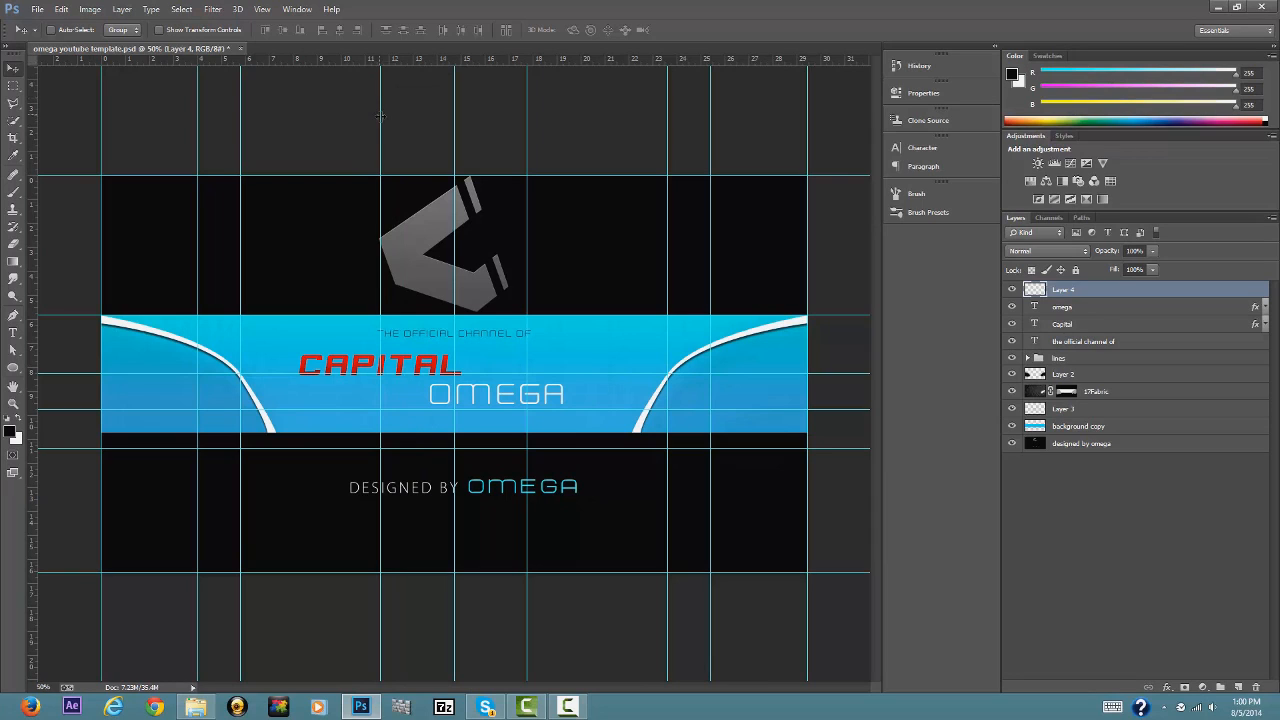
pyautogui.moveTo(381, 116); pyautogui.dragTo(383, 119)
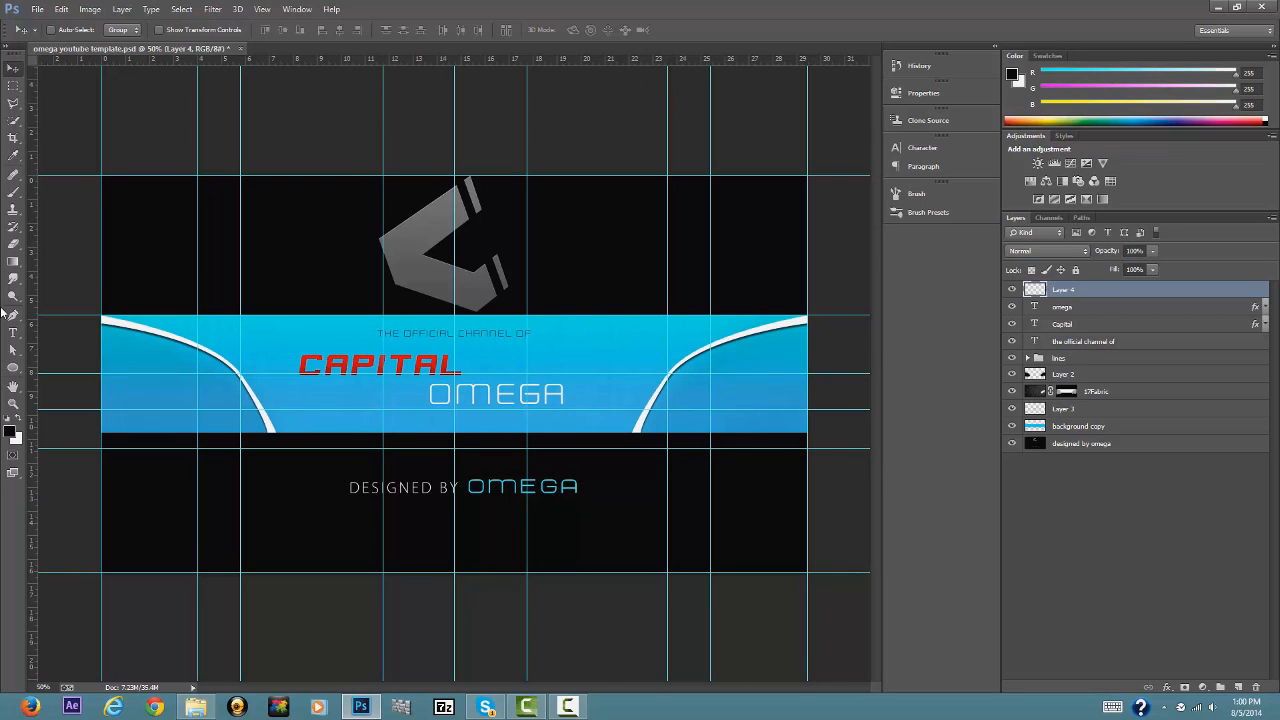
# Draw a closed arch path with the Pen tool between the two inner vertical guides, peaking at the centre guide just below the OMEGA title.
pyautogui.click(13, 315)
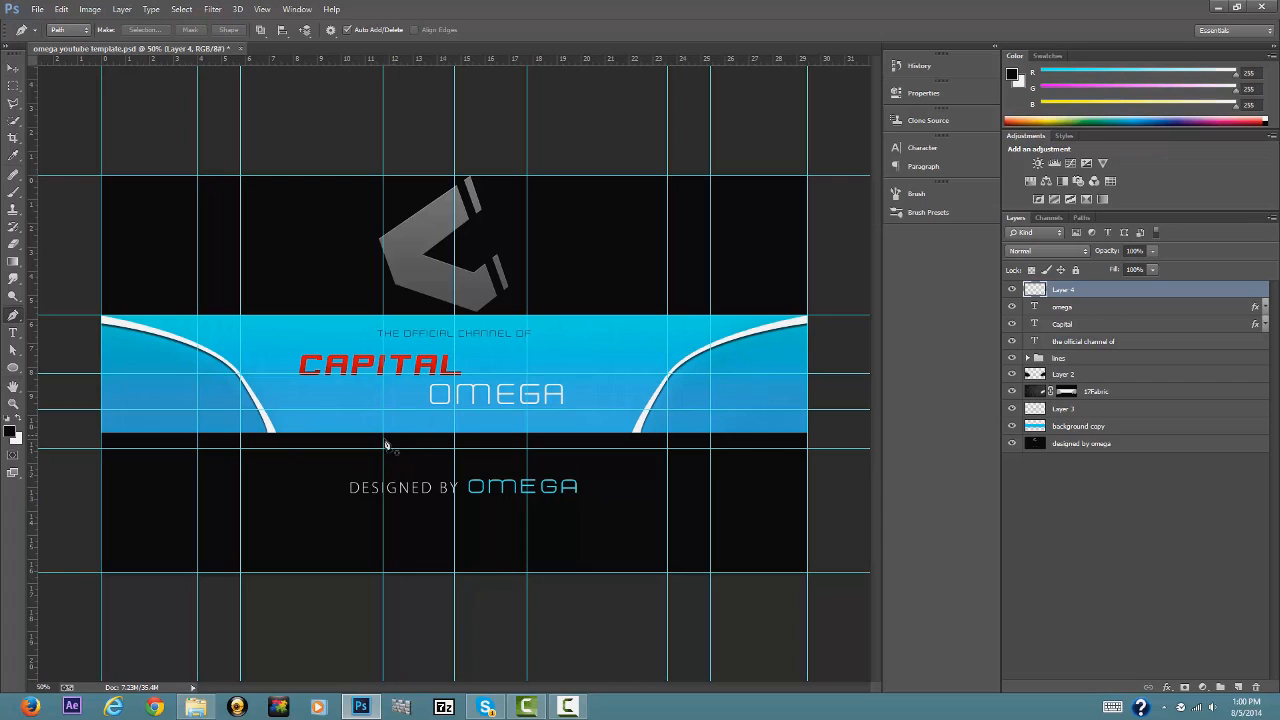
pyautogui.click(384, 455)
pyautogui.click(454, 411)
pyautogui.click(527, 449)
pyautogui.moveTo(383, 449)
pyautogui.mouseDown()
pyautogui.moveTo(418, 430)
pyautogui.moveTo(385, 450)
pyautogui.mouseUp()
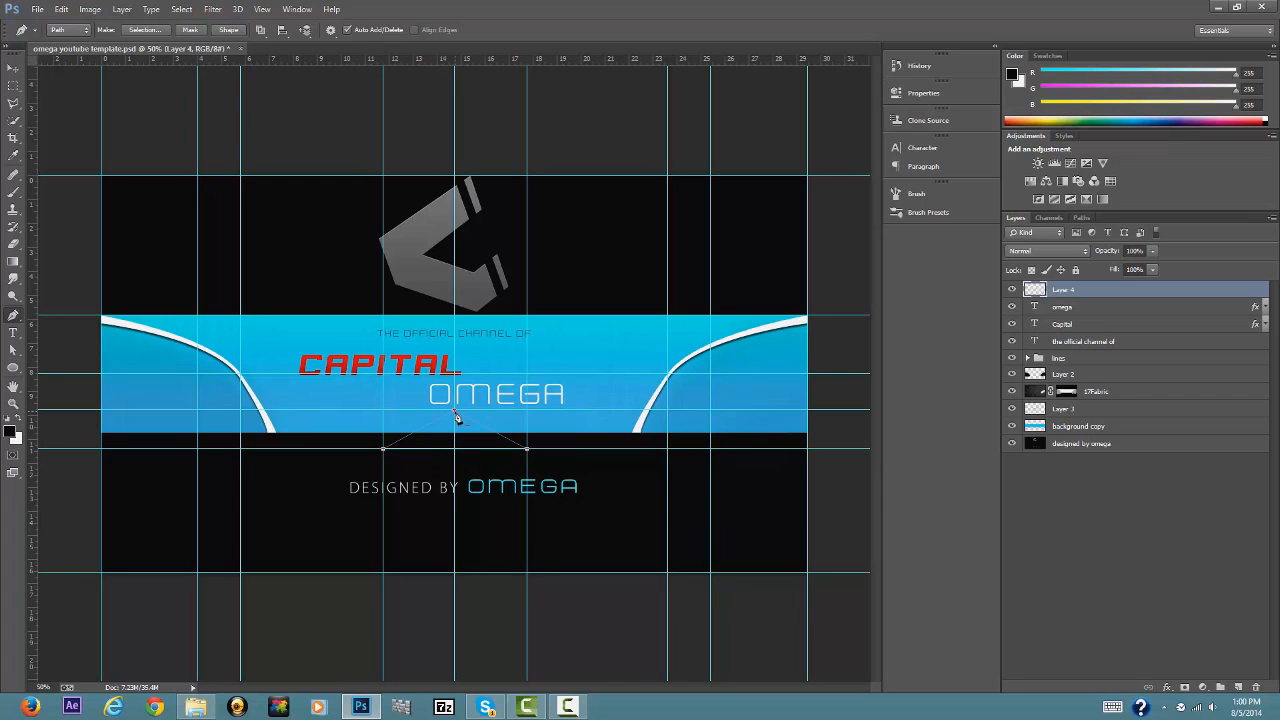
pyautogui.moveTo(455, 411); pyautogui.dragTo(520, 413)
pyautogui.click(530, 455)
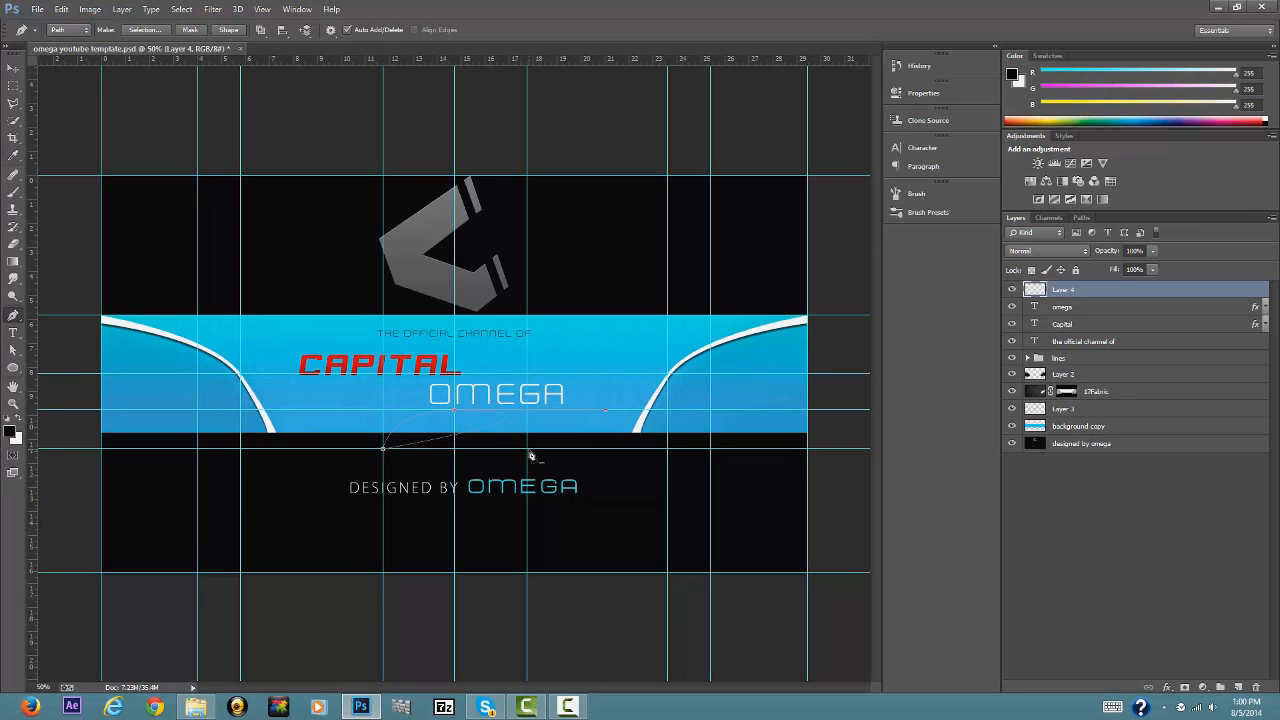
pyautogui.click(528, 450)
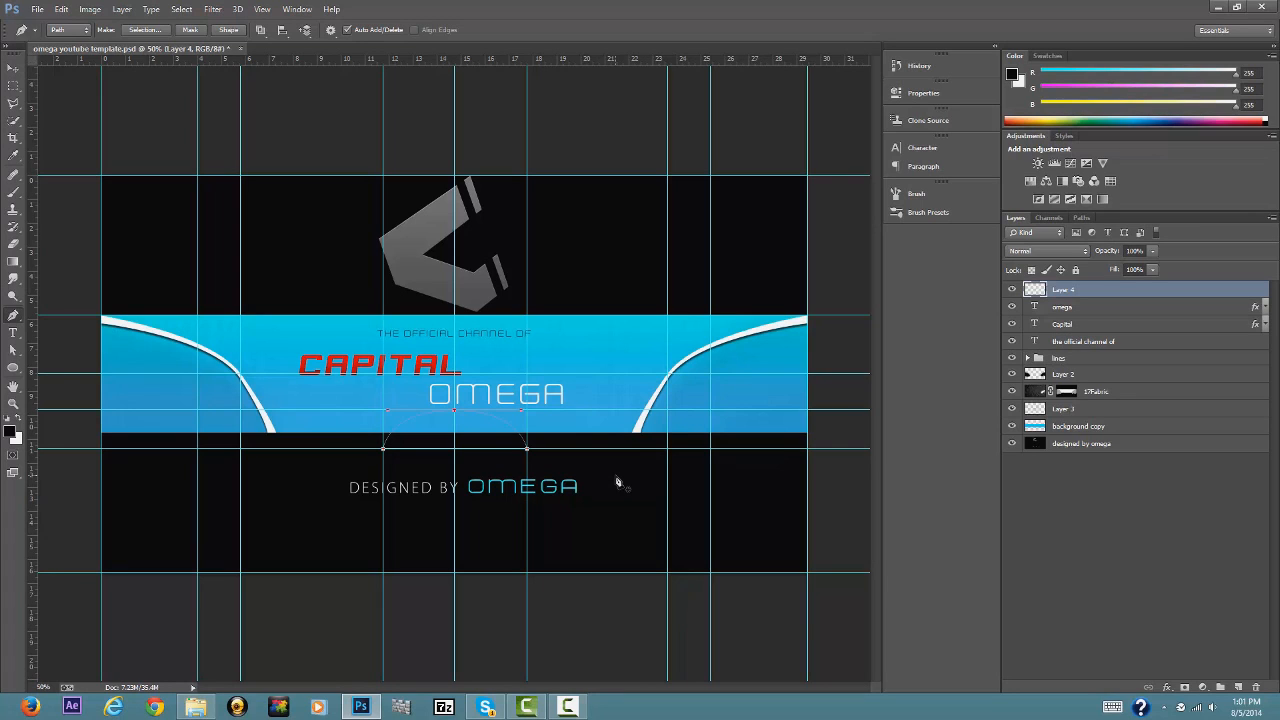
# Convert the arch path into a new anti-aliased selection.
pyautogui.rightClick(436, 450)
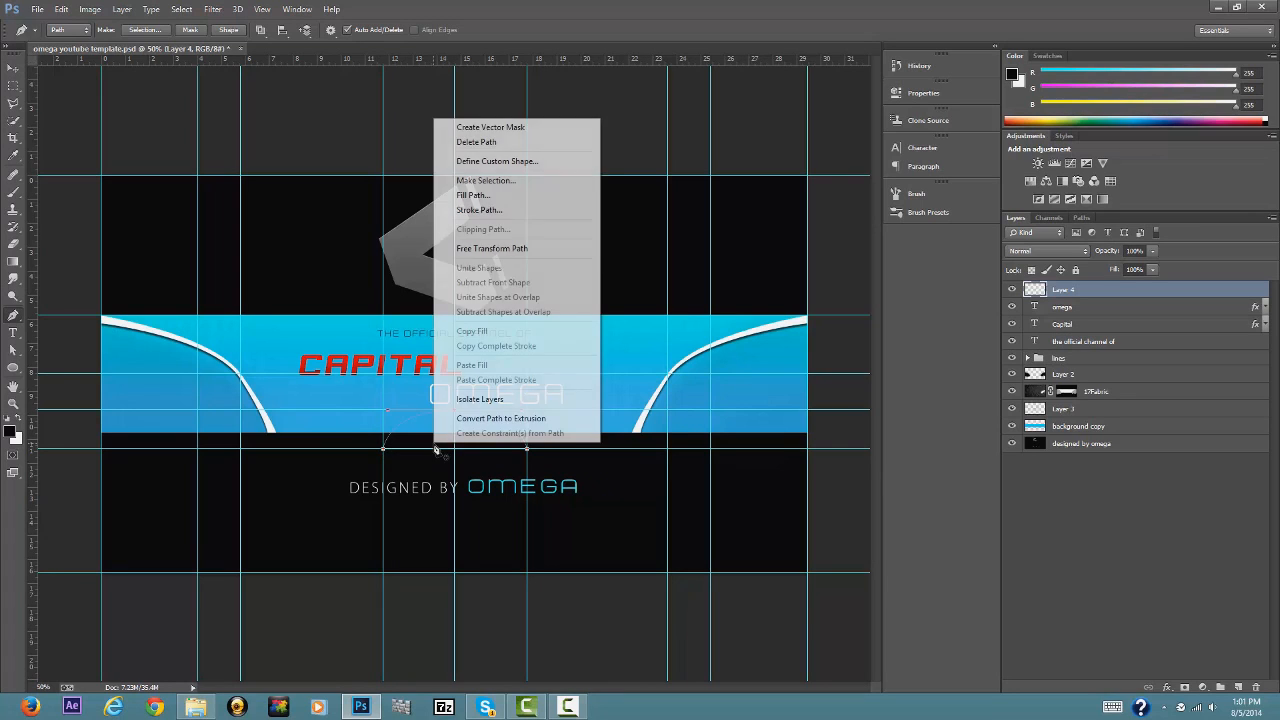
pyautogui.click(485, 180)
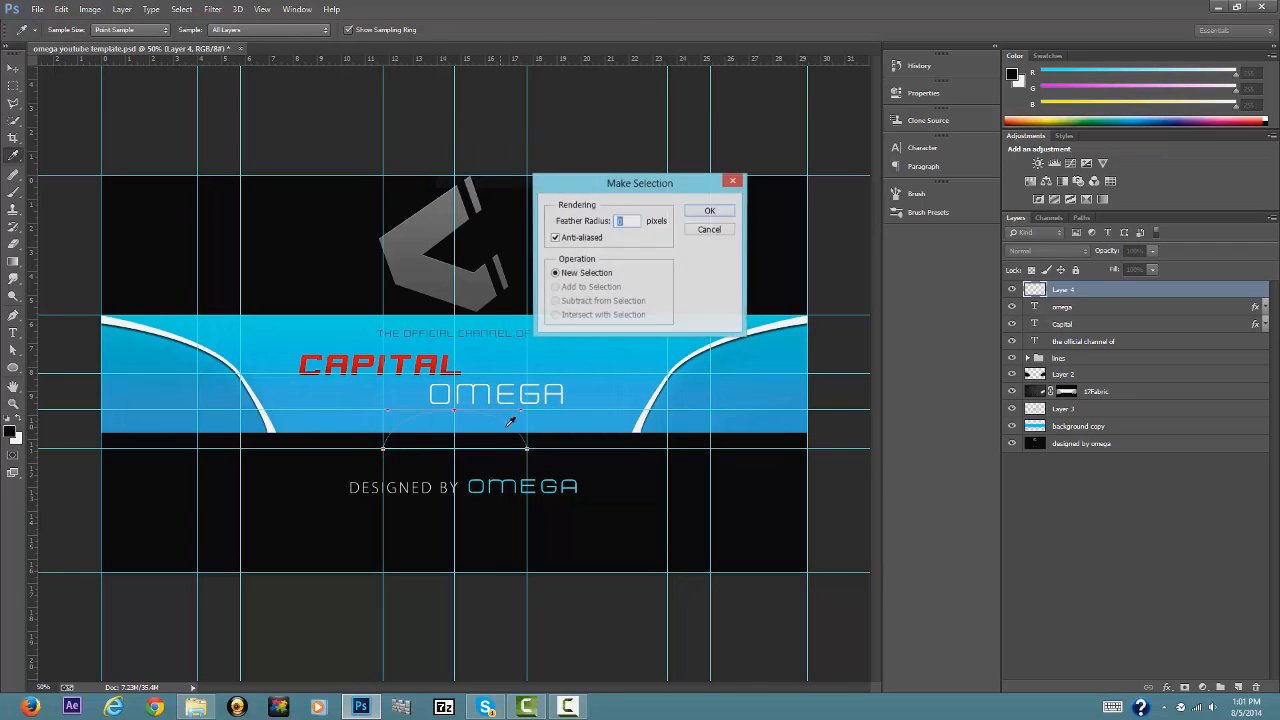
pyautogui.click(702, 211)
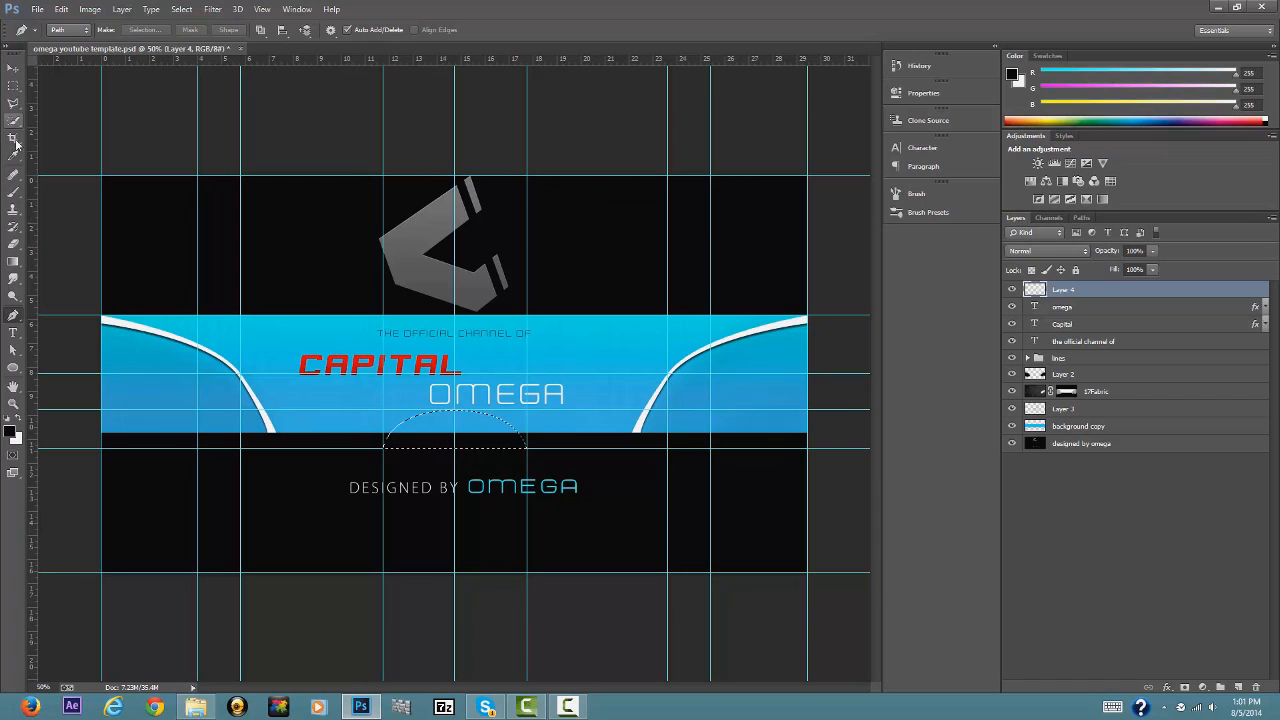
# Stroke the arch selection with a 2 px black line placed inside, keeping the selection active.
pyautogui.click(13, 85)
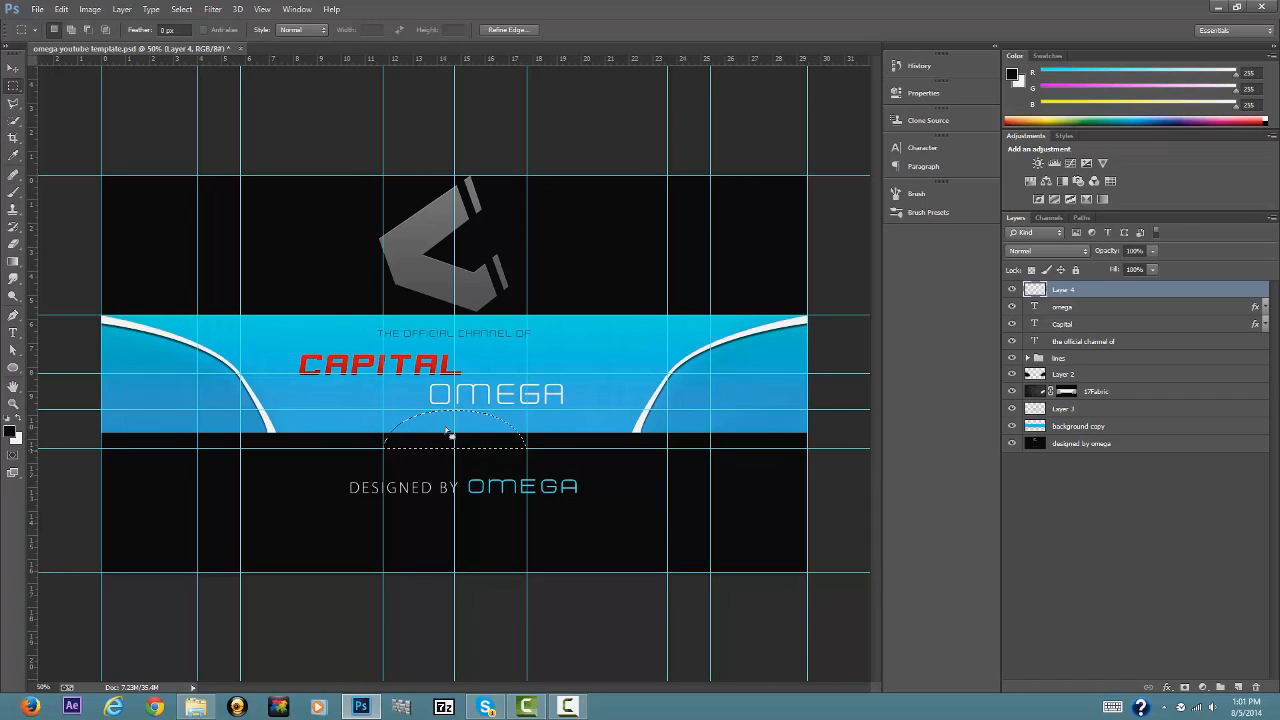
pyautogui.rightClick(449, 433)
pyautogui.click(470, 346)
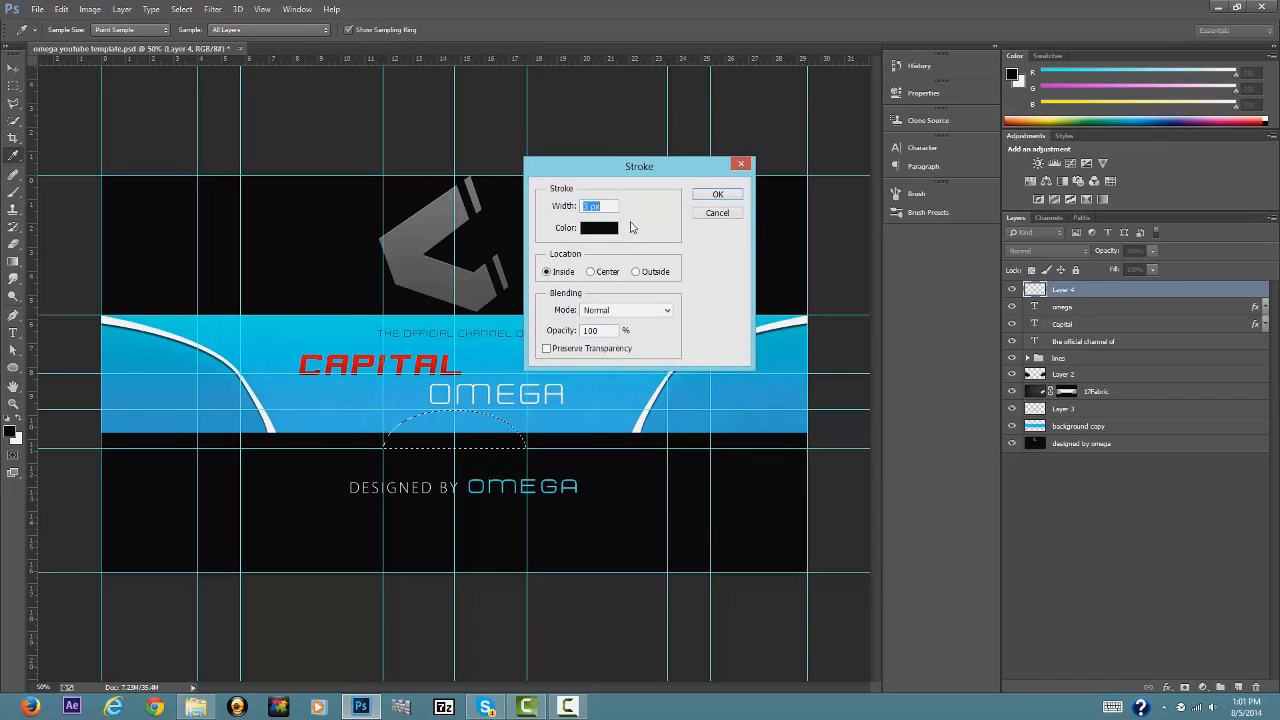
pyautogui.click(591, 206)
pyautogui.write('2')
pyautogui.click(715, 196)
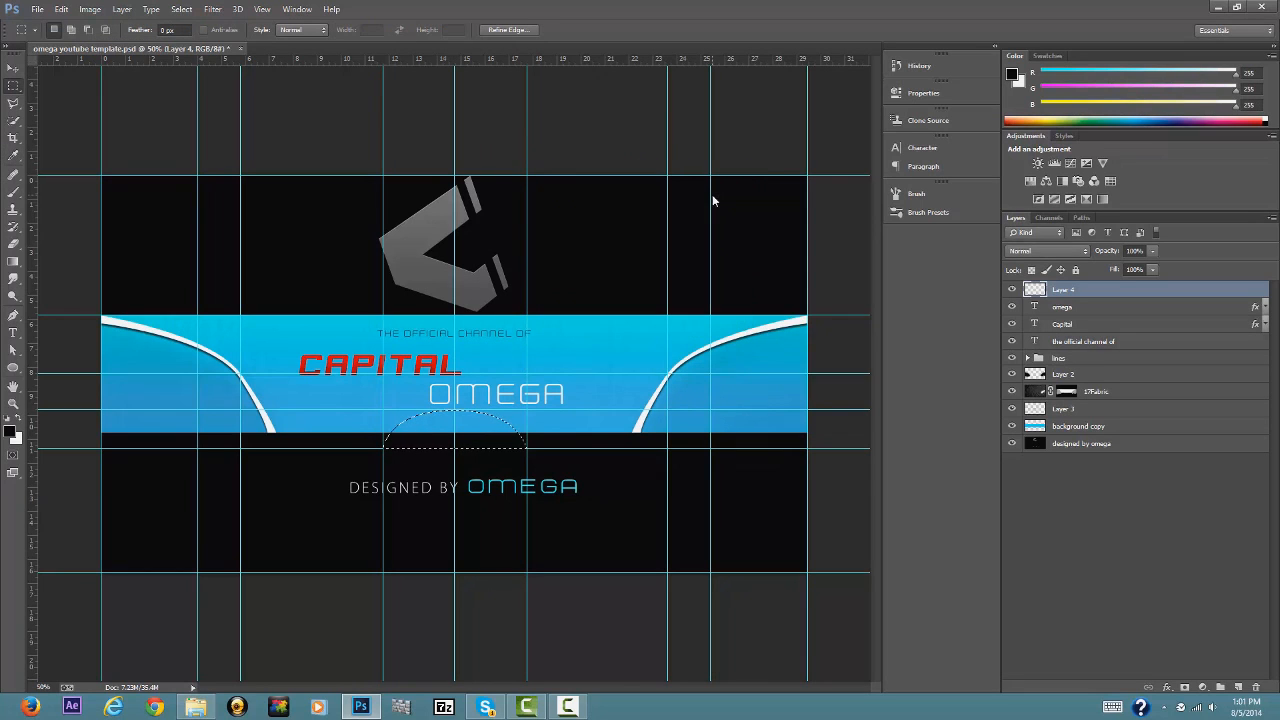
pyautogui.hotkey('ctrl', 'd')
pyautogui.hotkey('ctrl', 'z')
# Change the stroke colour to white, stroke the arch selection at 2 px inside, and deselect.
pyautogui.rightClick(446, 432)
pyautogui.click(495, 351)
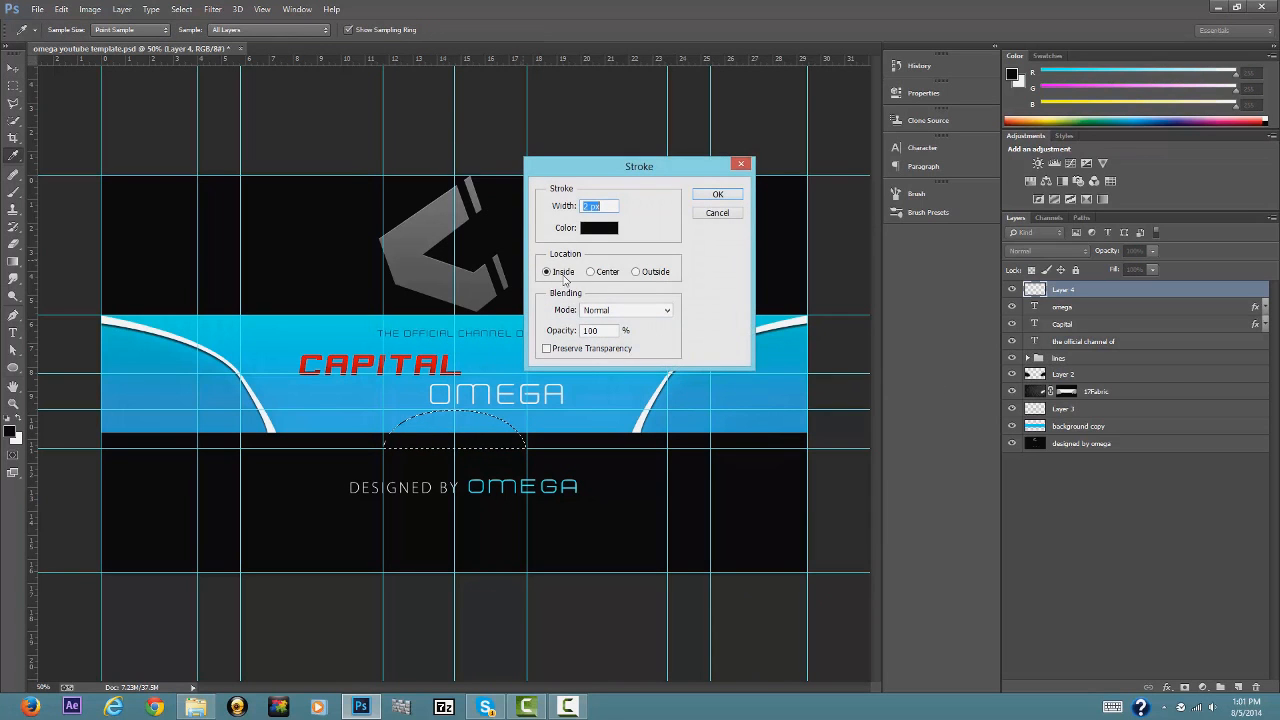
pyautogui.click(599, 227)
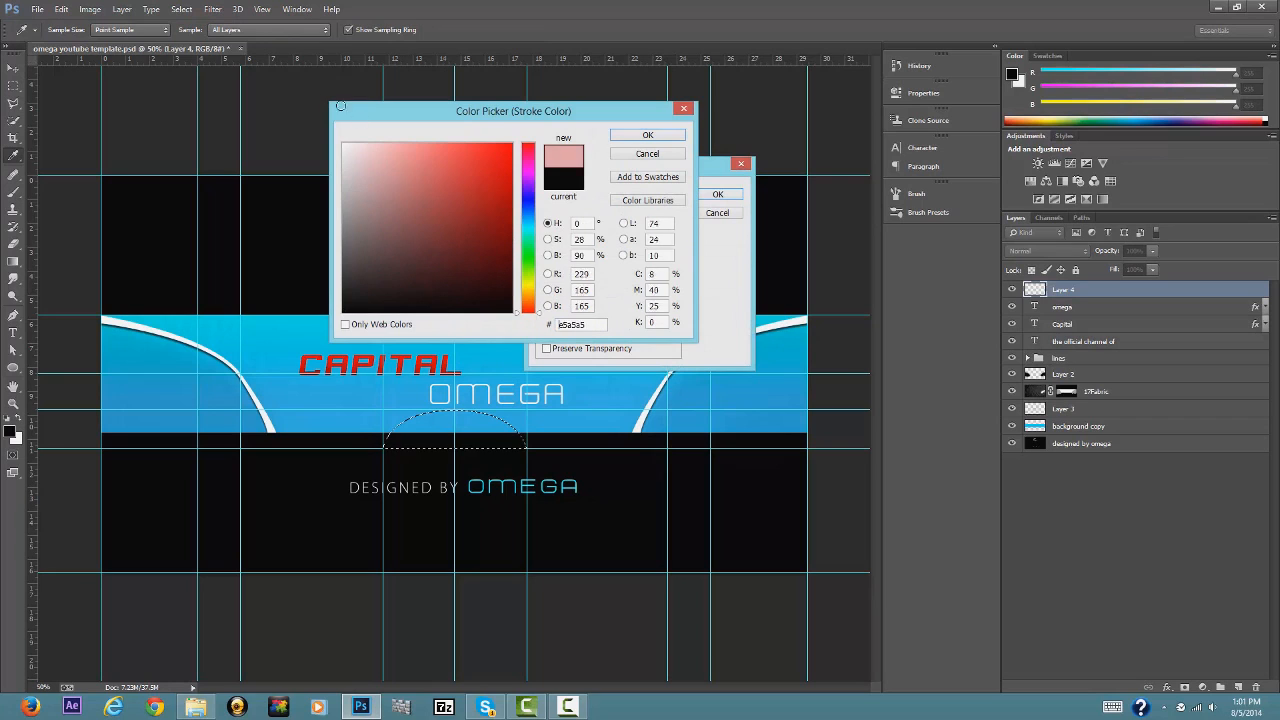
pyautogui.click(646, 135)
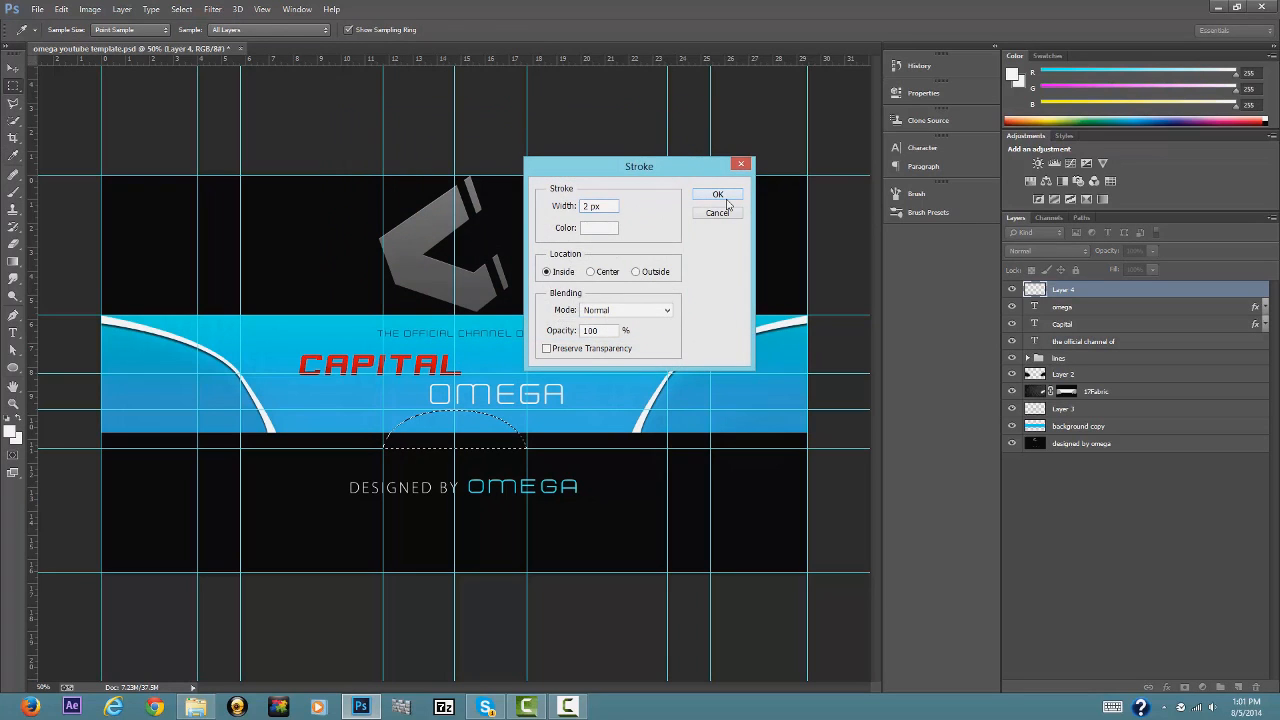
pyautogui.click(717, 194)
pyautogui.press('m')
pyautogui.hotkey('ctrl', 'd')
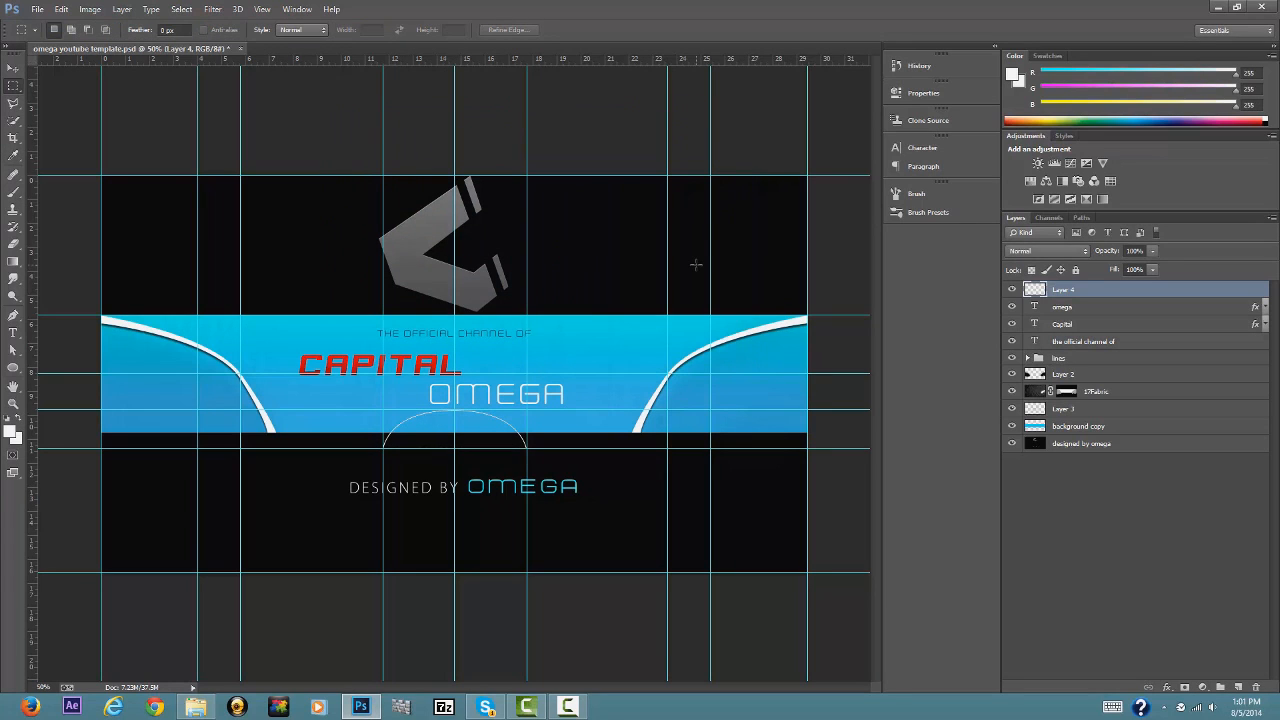
# Restore the arch selection and stroke it in white at 4 px, placed inside.
pyautogui.rightClick(461, 420)
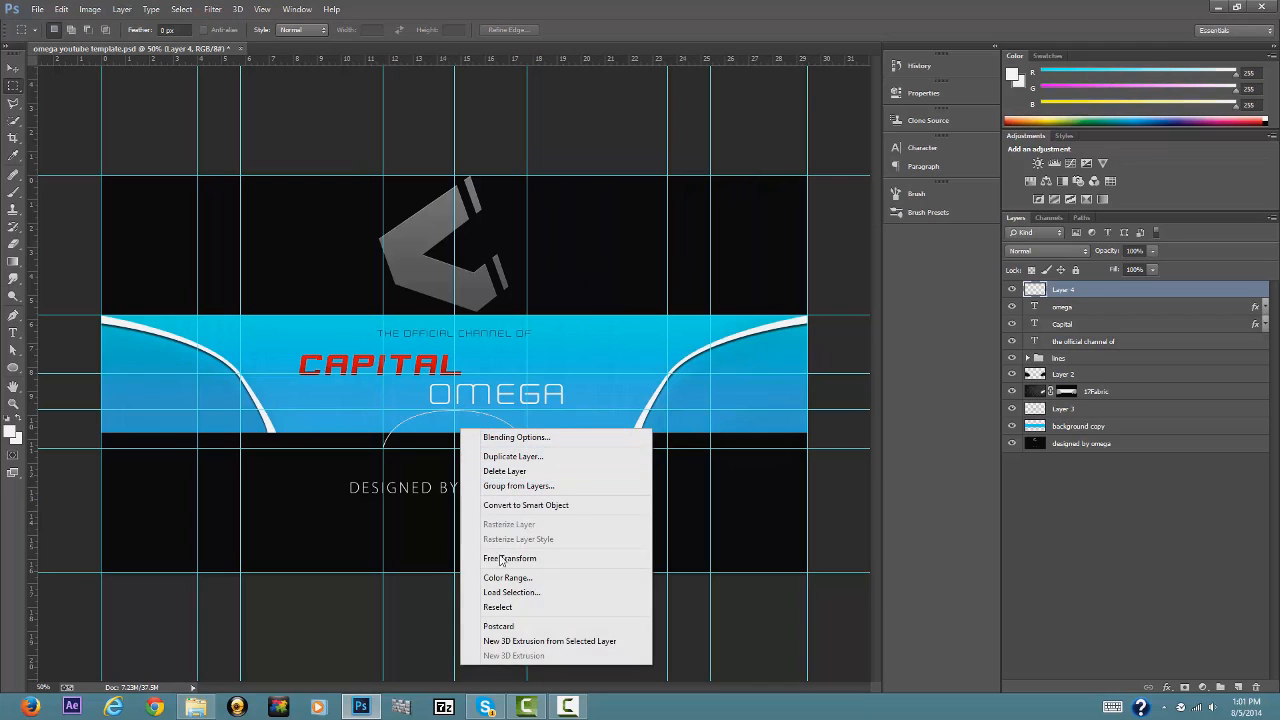
pyautogui.click(951, 357)
pyautogui.hotkey('ctrl', 'shift', 'd')
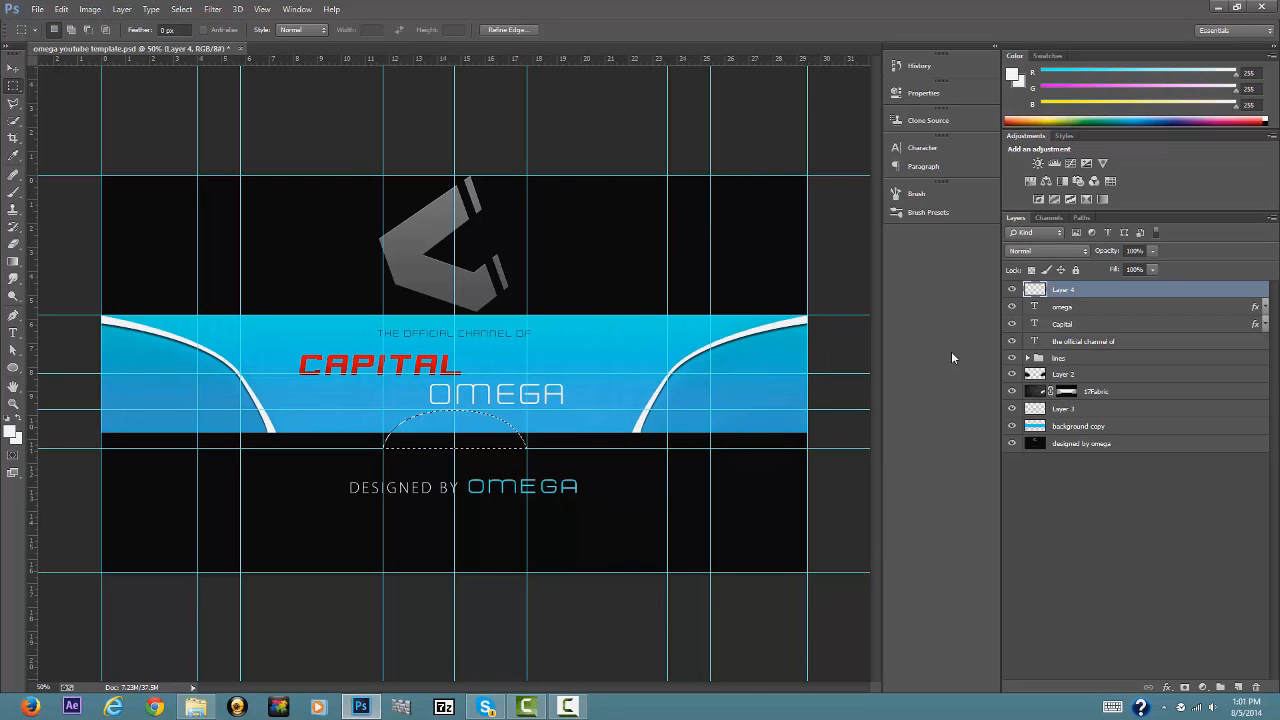
pyautogui.rightClick(422, 430)
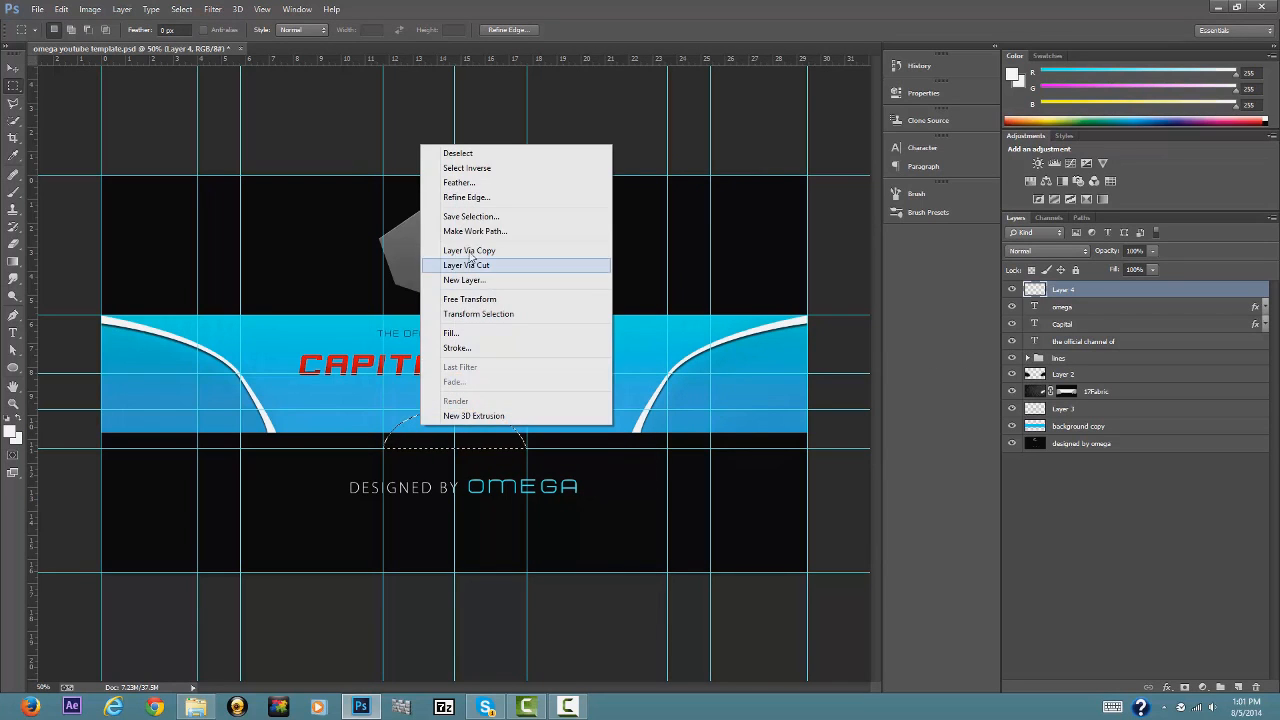
pyautogui.click(472, 331)
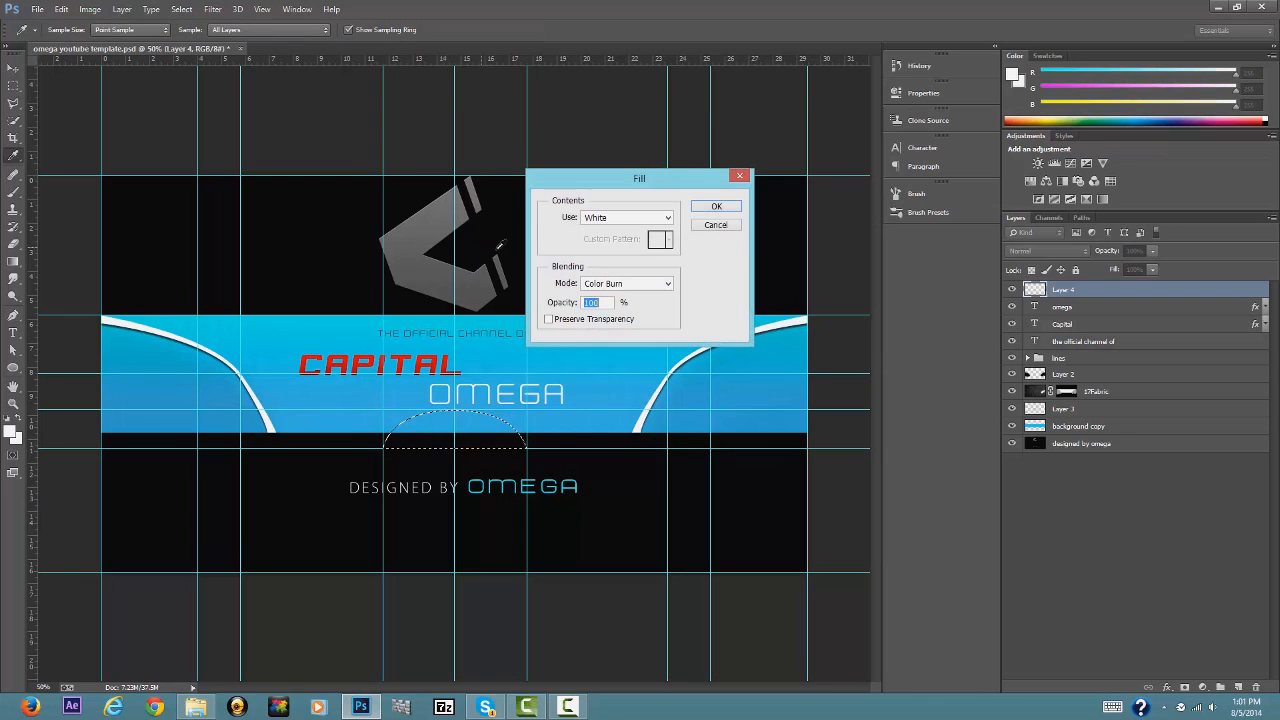
pyautogui.click(716, 225)
pyautogui.press('m')
pyautogui.rightClick(426, 430)
pyautogui.click(461, 347)
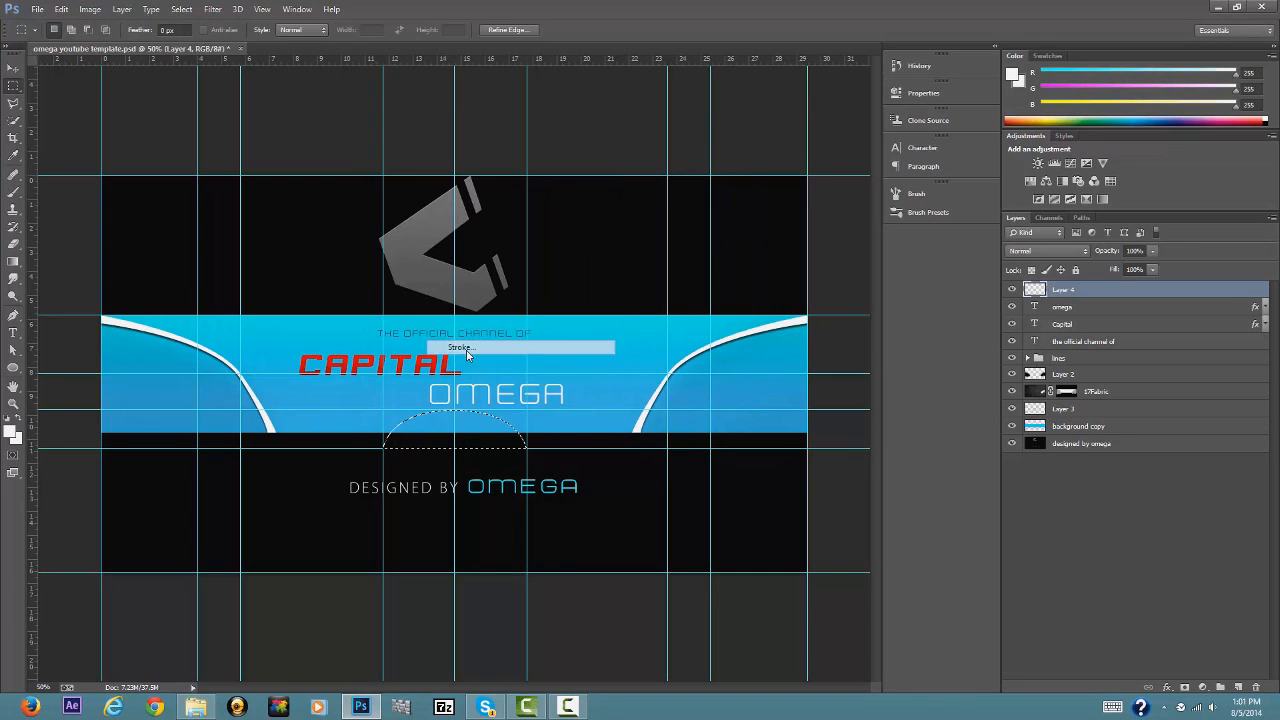
pyautogui.write('4 px')
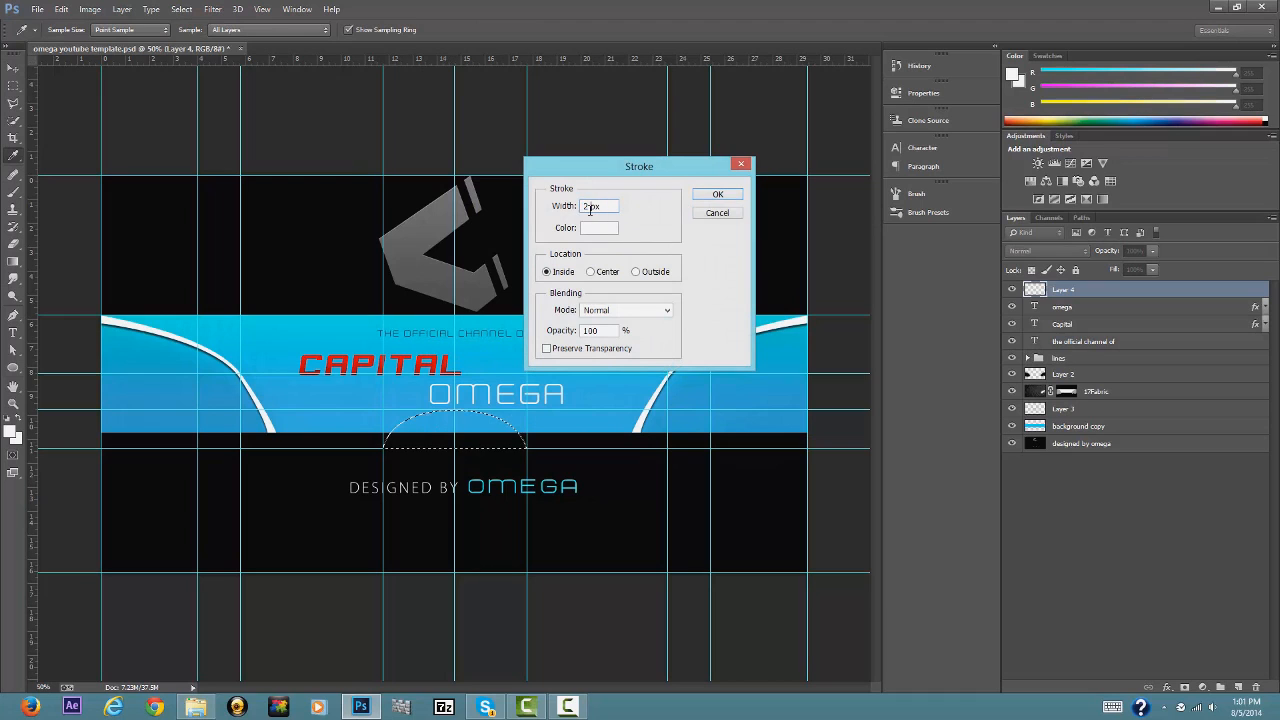
pyautogui.click(716, 194)
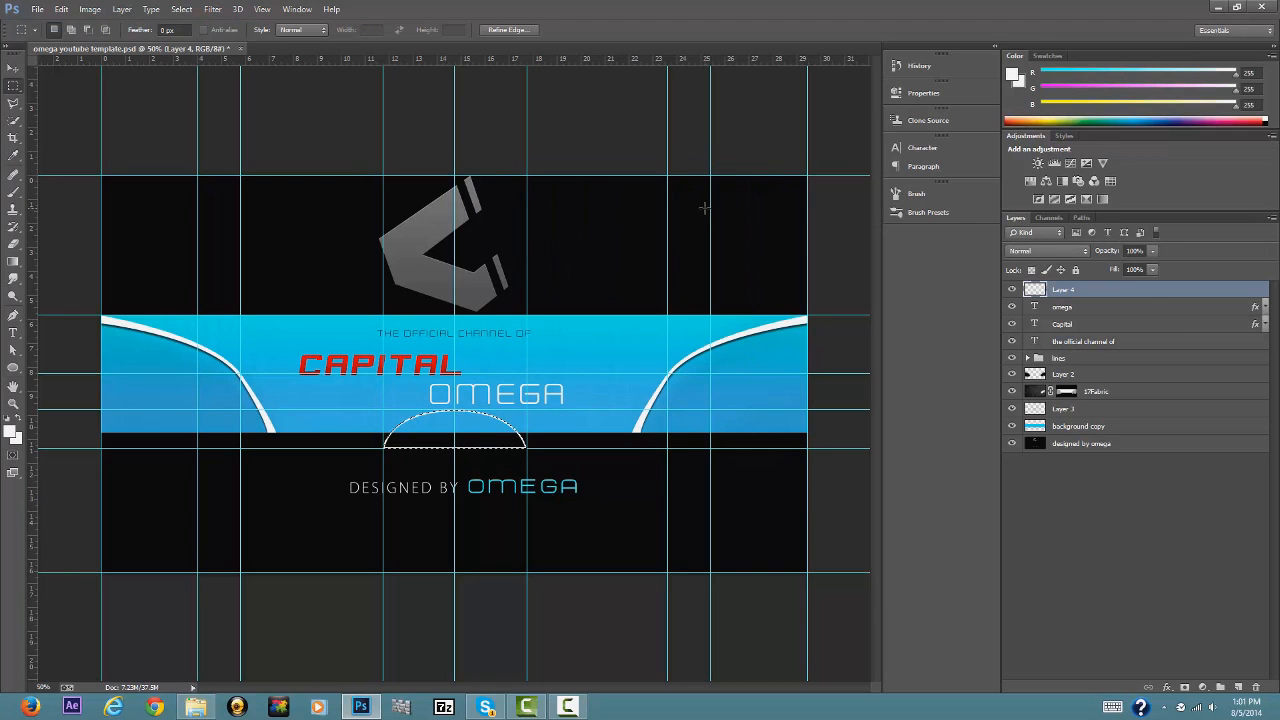
# Stroke the arch selection once more with a thicker white line and deselect it.
pyautogui.rightClick(445, 430)
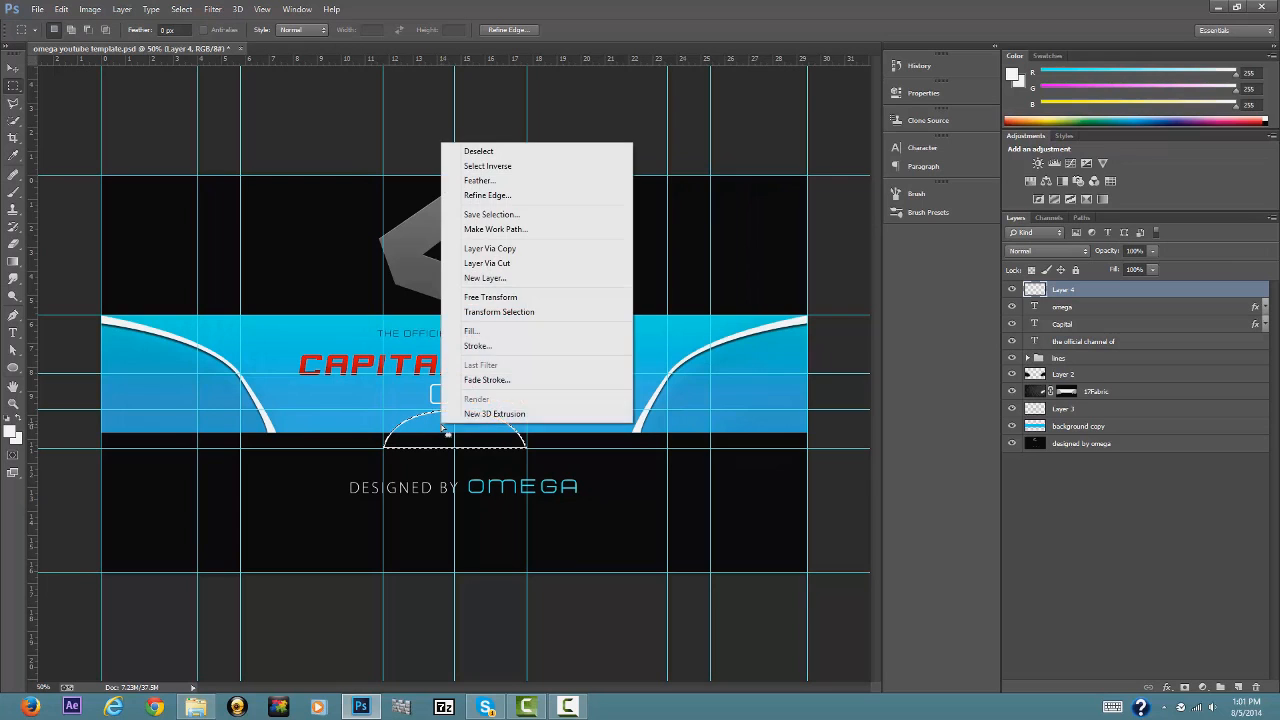
pyautogui.click(482, 345)
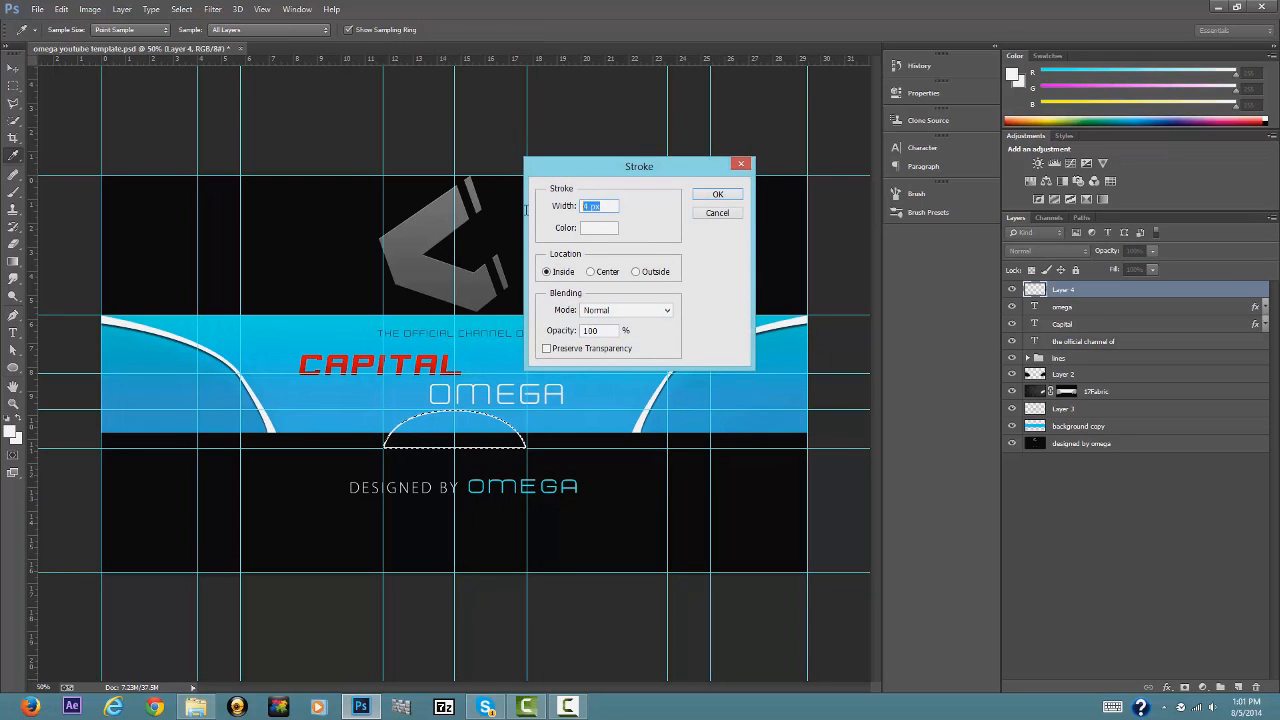
pyautogui.write('3')
pyautogui.click(716, 195)
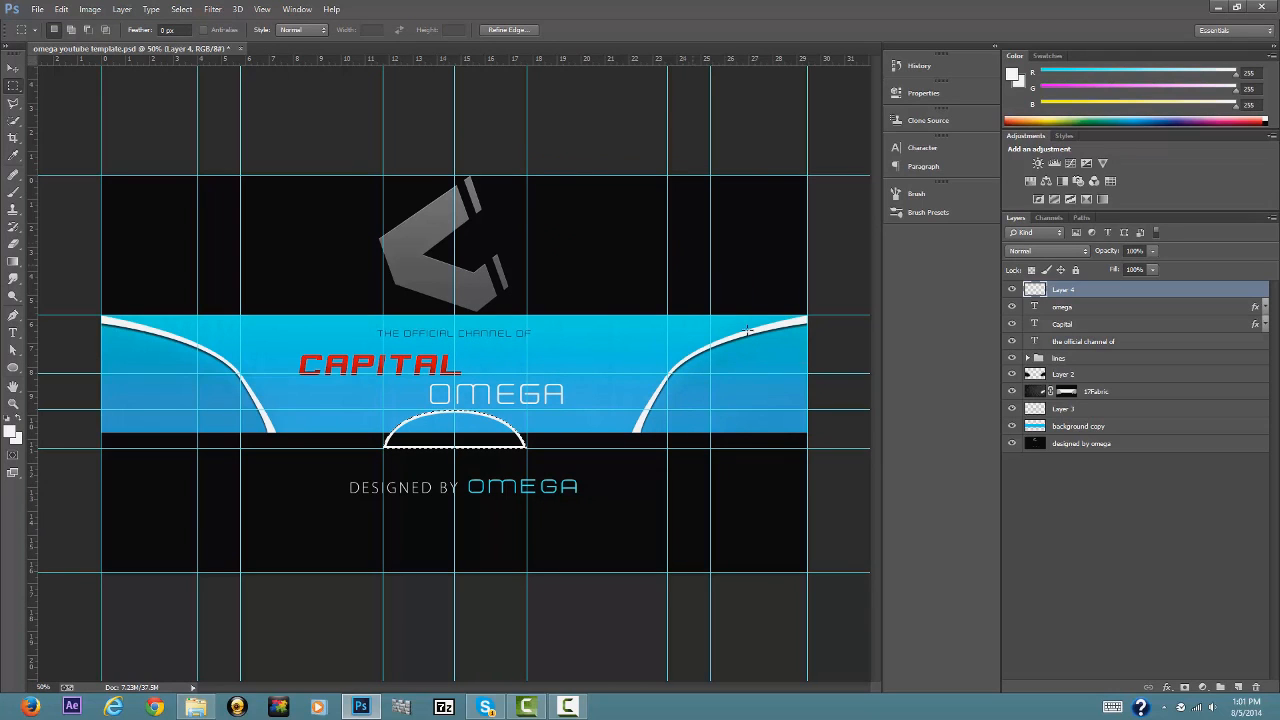
pyautogui.hotkey('ctrl', 'd')
# Add a Drop Shadow effect with its default settings to the arch layer, Layer 4.
pyautogui.rightClick(1080, 292)
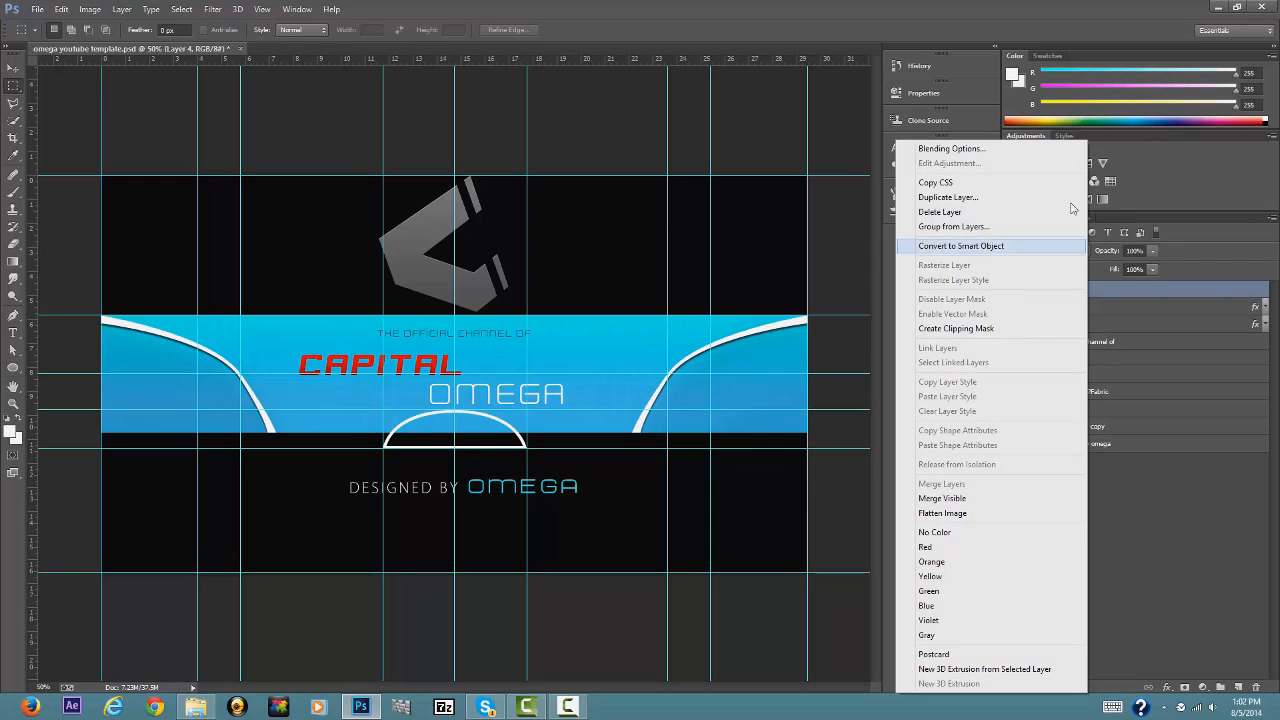
pyautogui.click(935, 148)
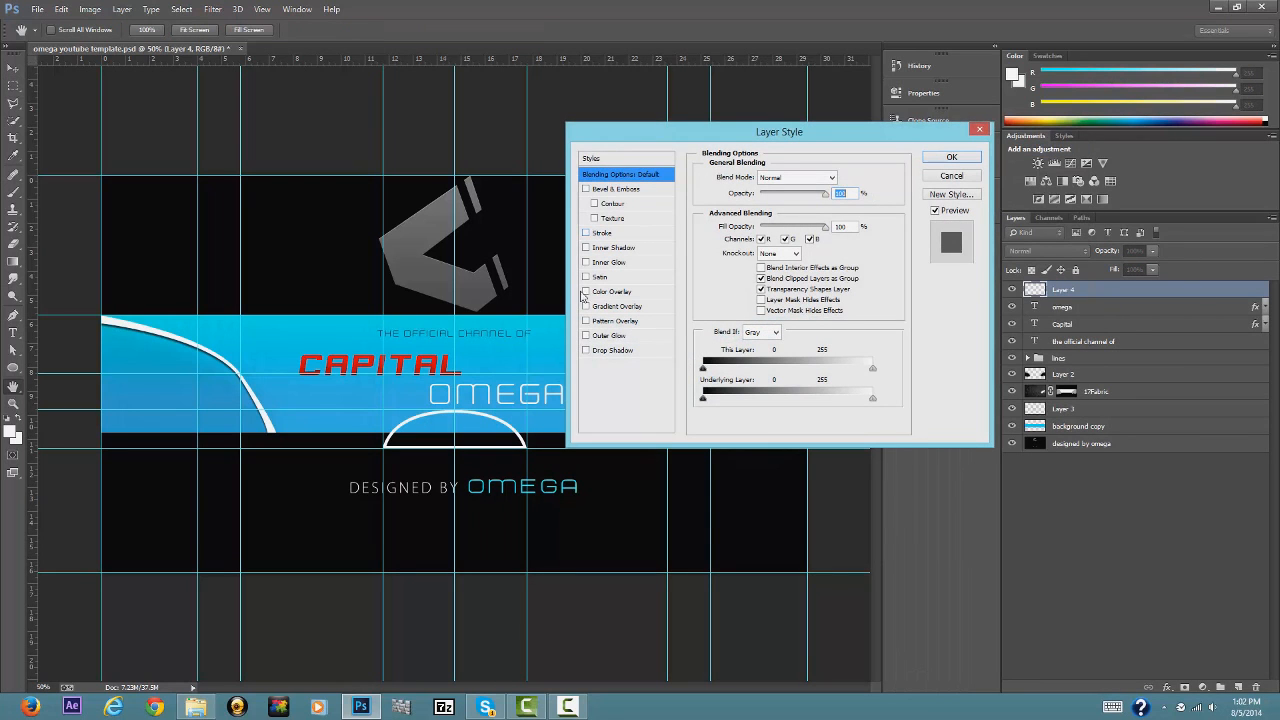
pyautogui.click(587, 352)
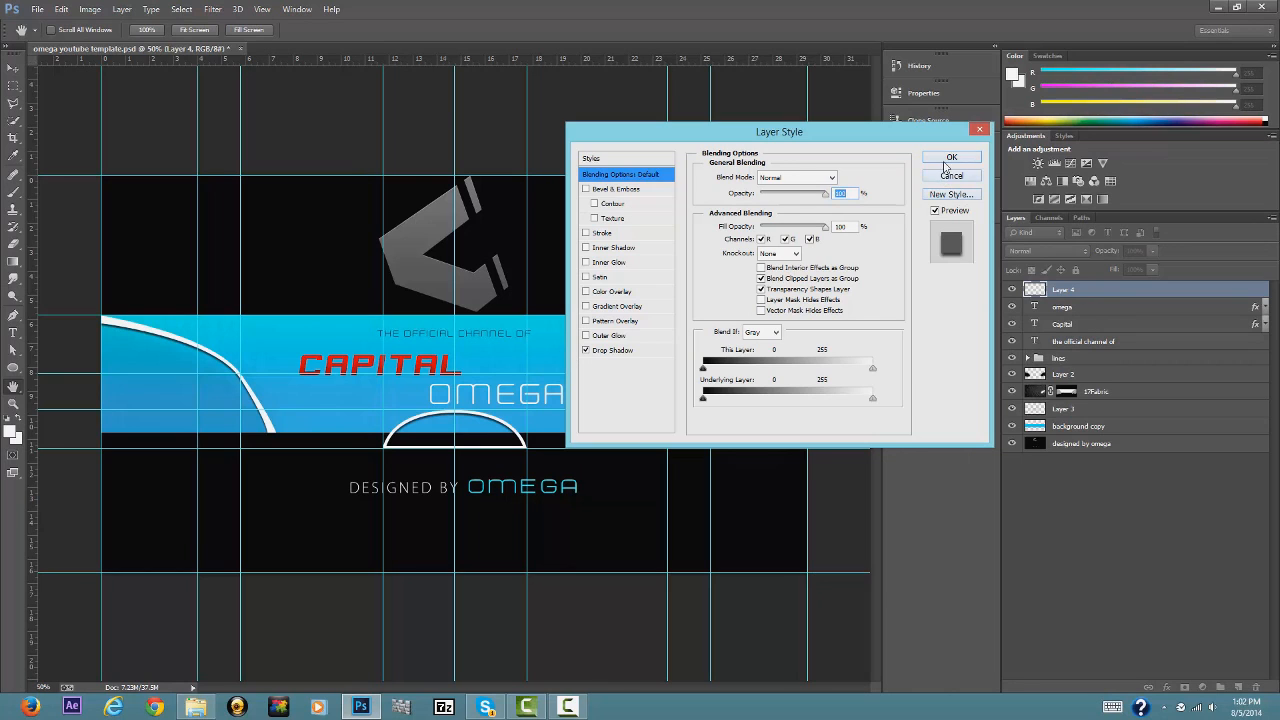
pyautogui.click(952, 157)
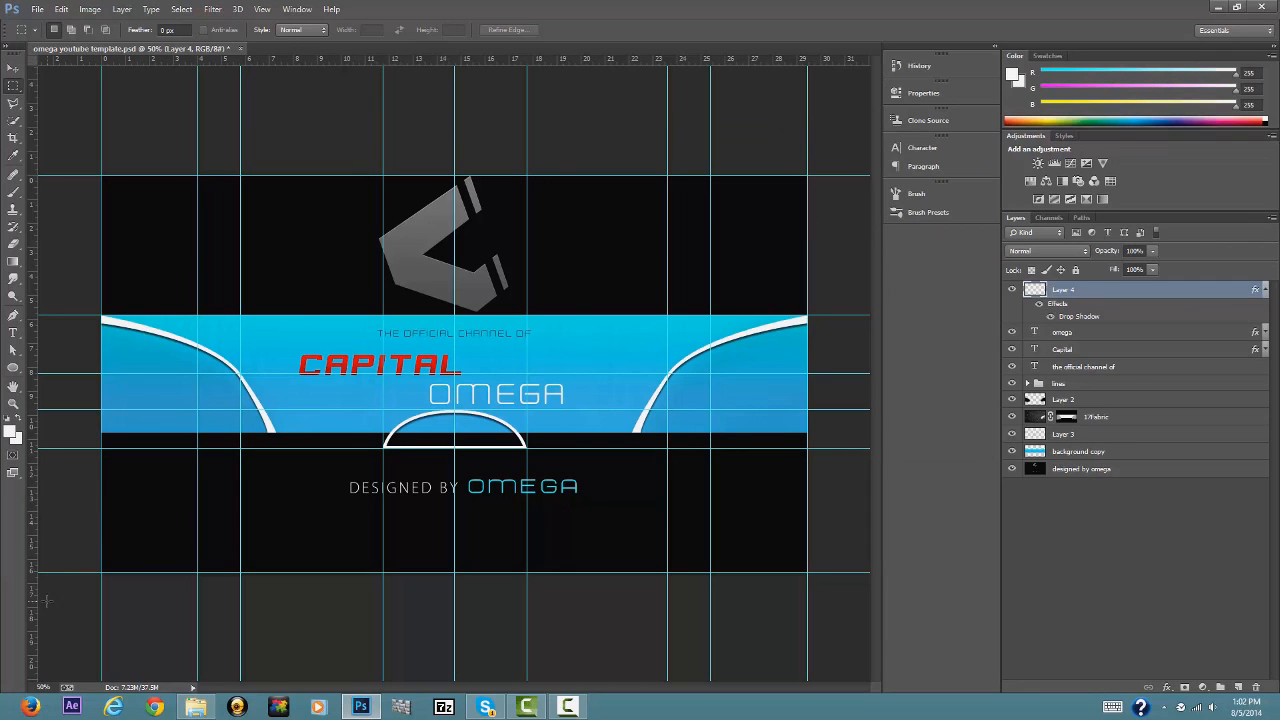
# Delete the part of the arch below the blue band and move the horizontal guide beneath it up to the band's lower edge.
pyautogui.moveTo(60, 600); pyautogui.dragTo(860, 432)
pyautogui.press('Delete')
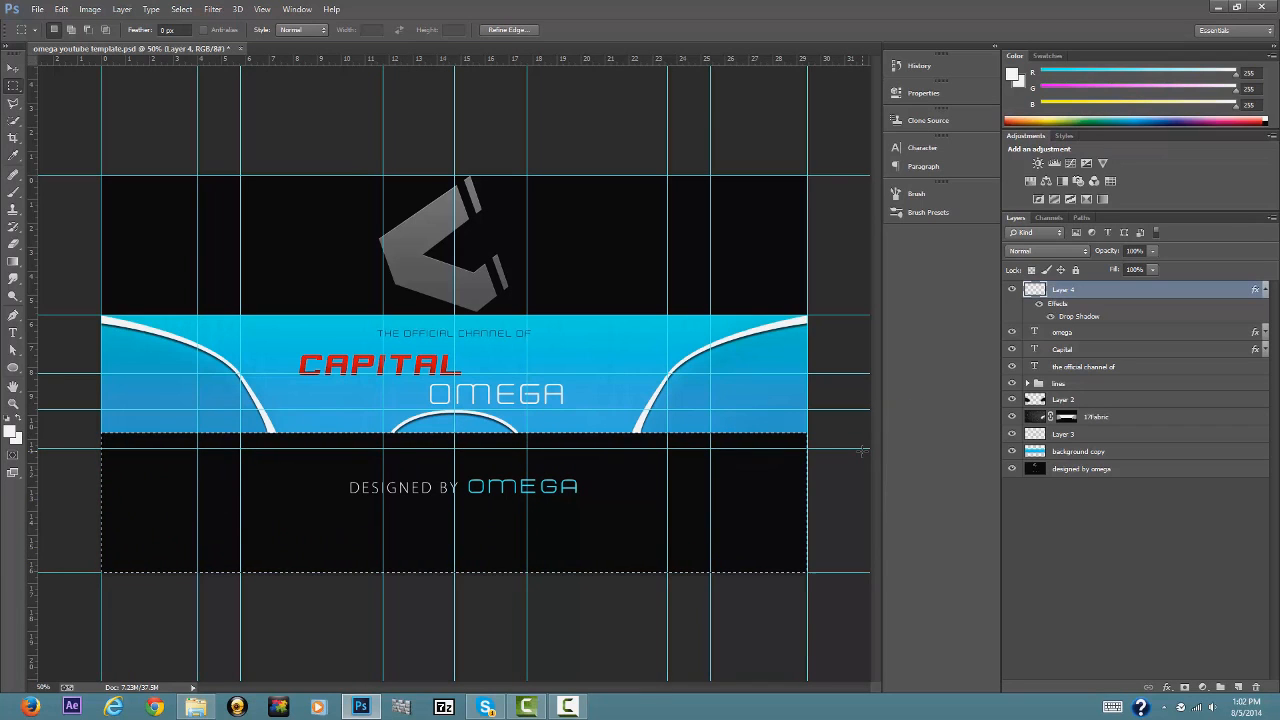
pyautogui.hotkey('ctrl', 'd')
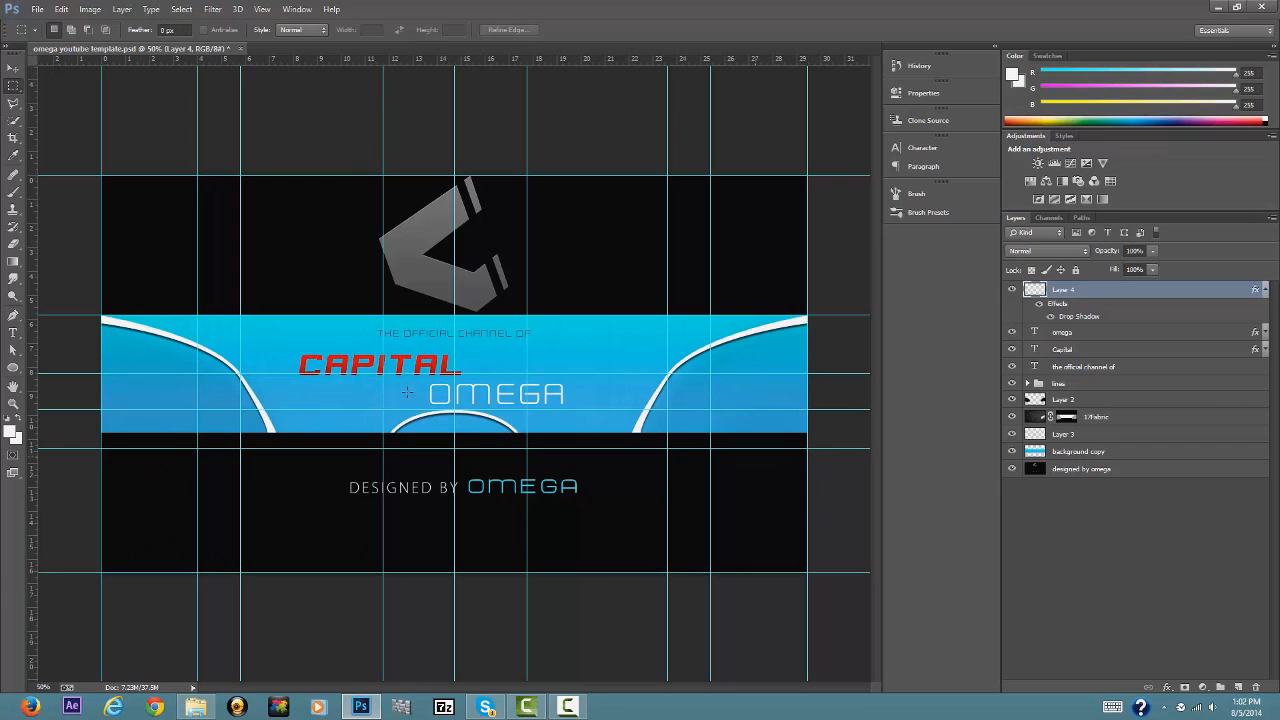
pyautogui.click(12, 69)
pyautogui.moveTo(176, 448); pyautogui.dragTo(170, 432)
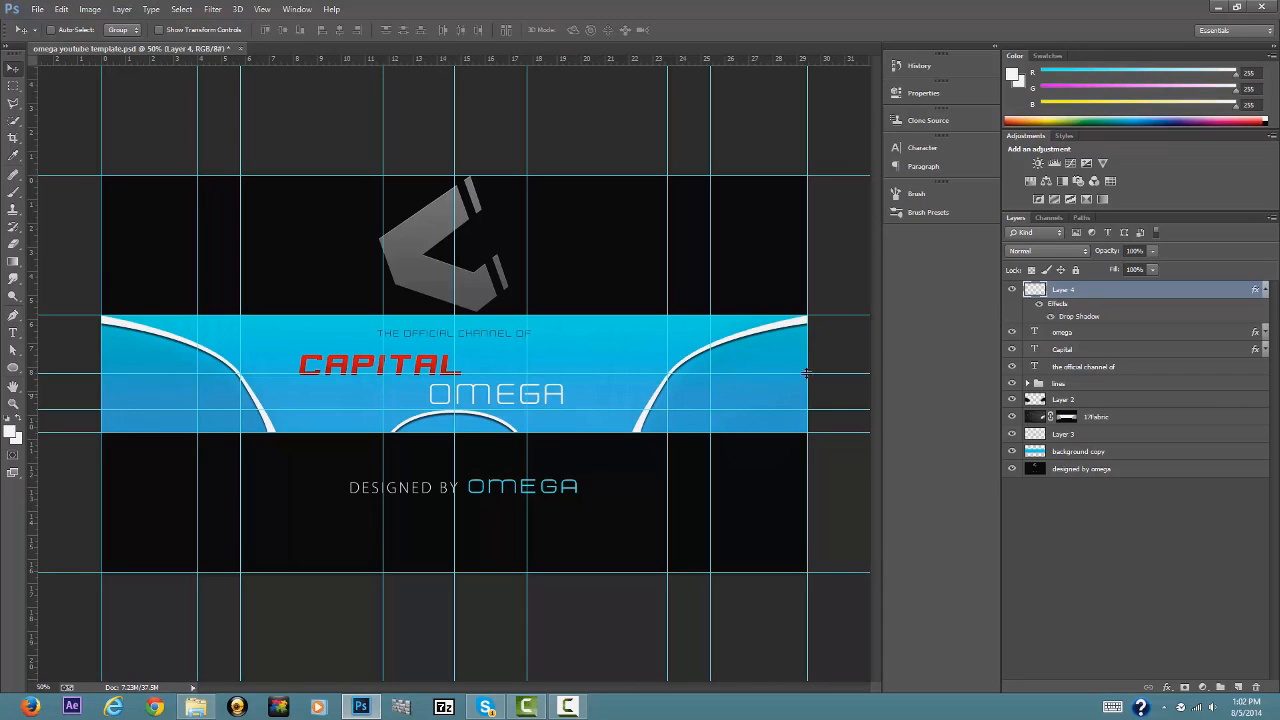
# Add a 2 px black outside Stroke effect to the omega text layer.
pyautogui.click(1118, 347)
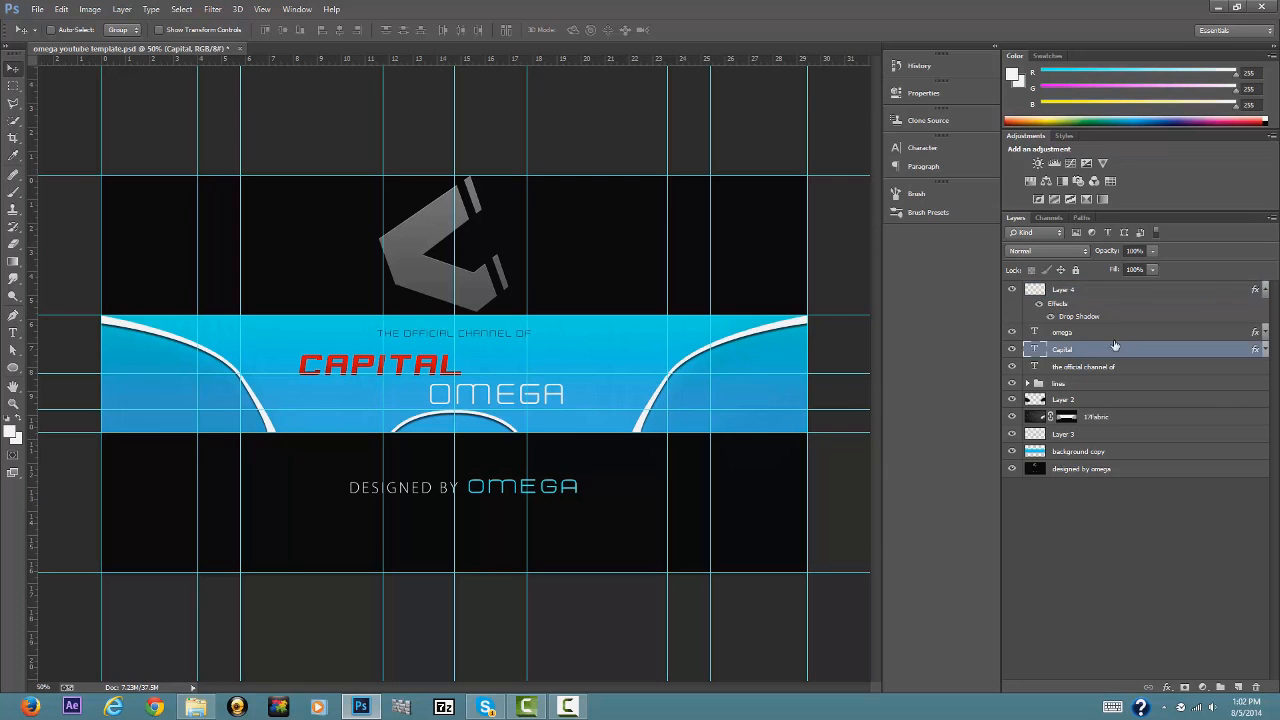
pyautogui.click(1100, 338)
pyautogui.rightClick(1097, 343)
pyautogui.click(975, 106)
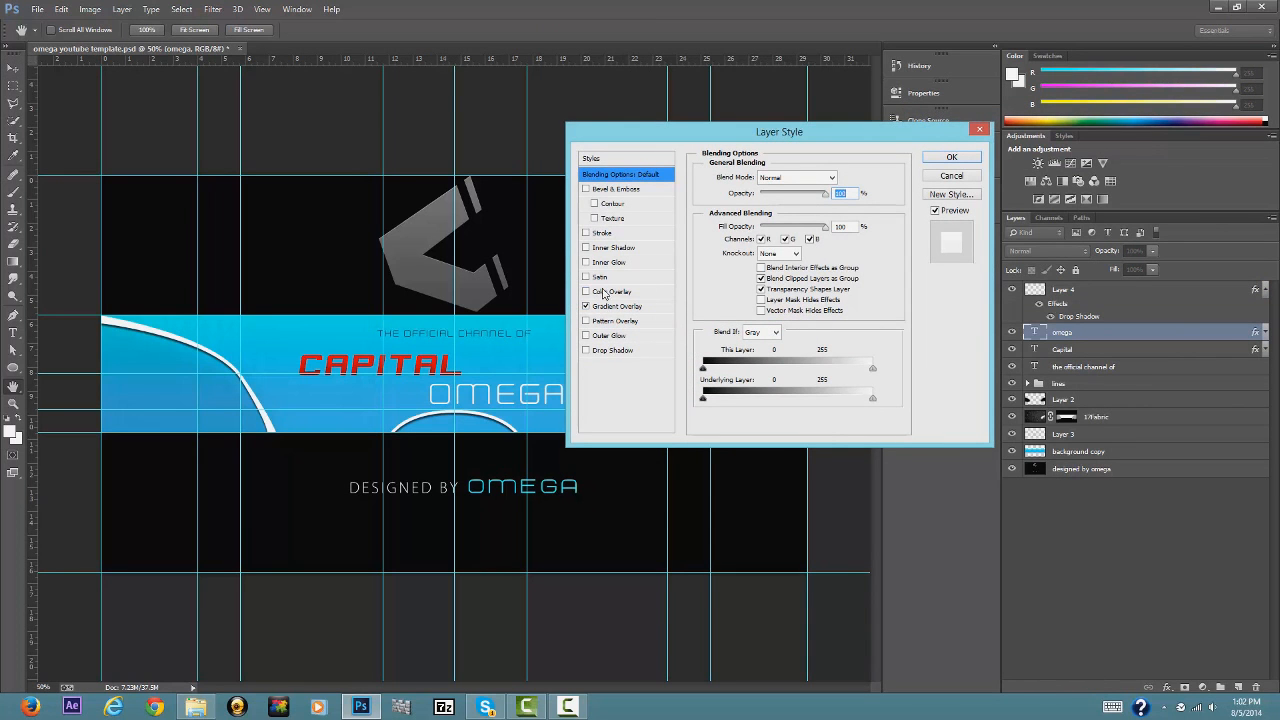
pyautogui.click(601, 235)
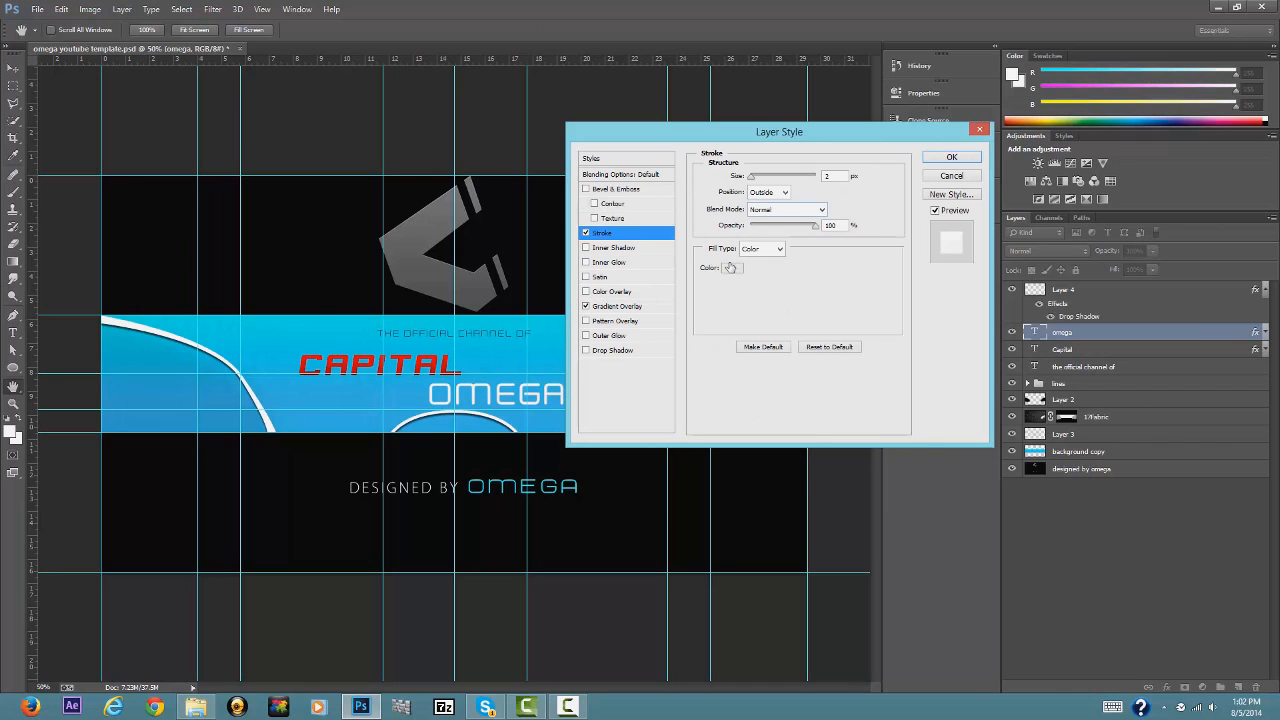
pyautogui.click(730, 267)
pyautogui.moveTo(477, 242); pyautogui.dragTo(540, 333)
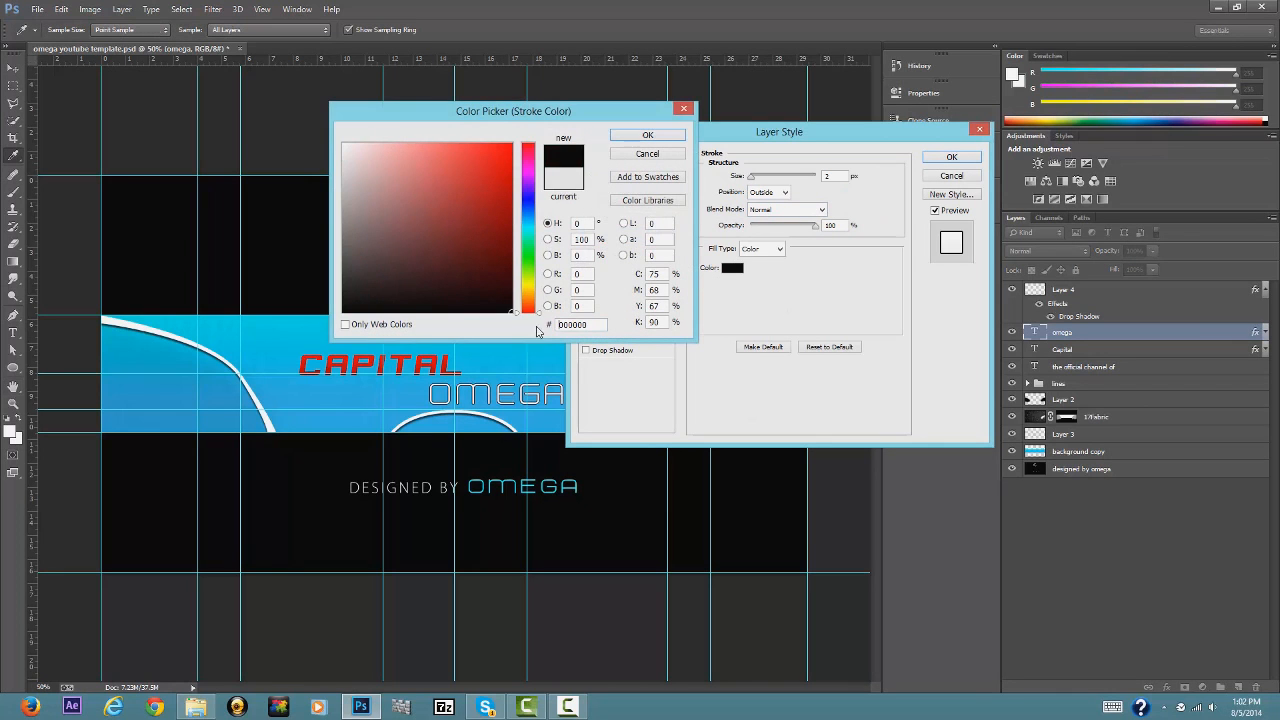
pyautogui.click(648, 137)
pyautogui.click(951, 157)
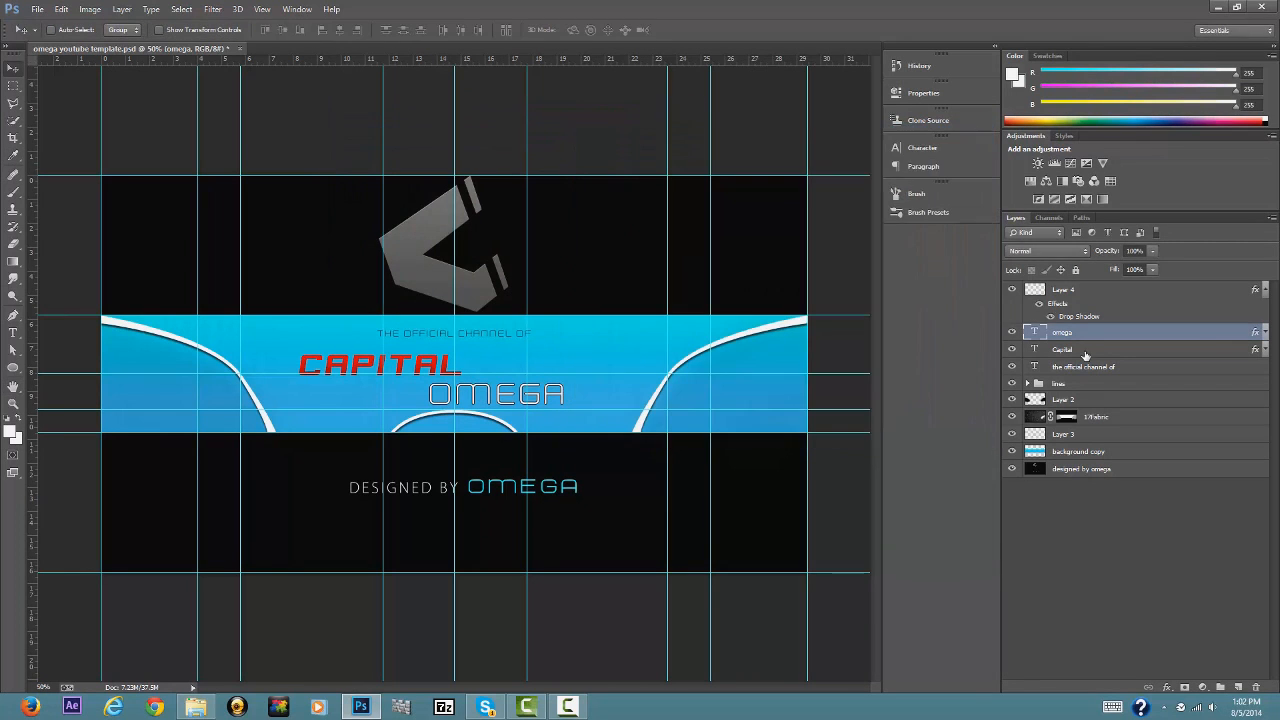
# Add a 1 px outside Stroke effect in black (000000) to the Capital text layer.
pyautogui.click(1084, 350)
pyautogui.rightClick(1084, 355)
pyautogui.click(1125, 113)
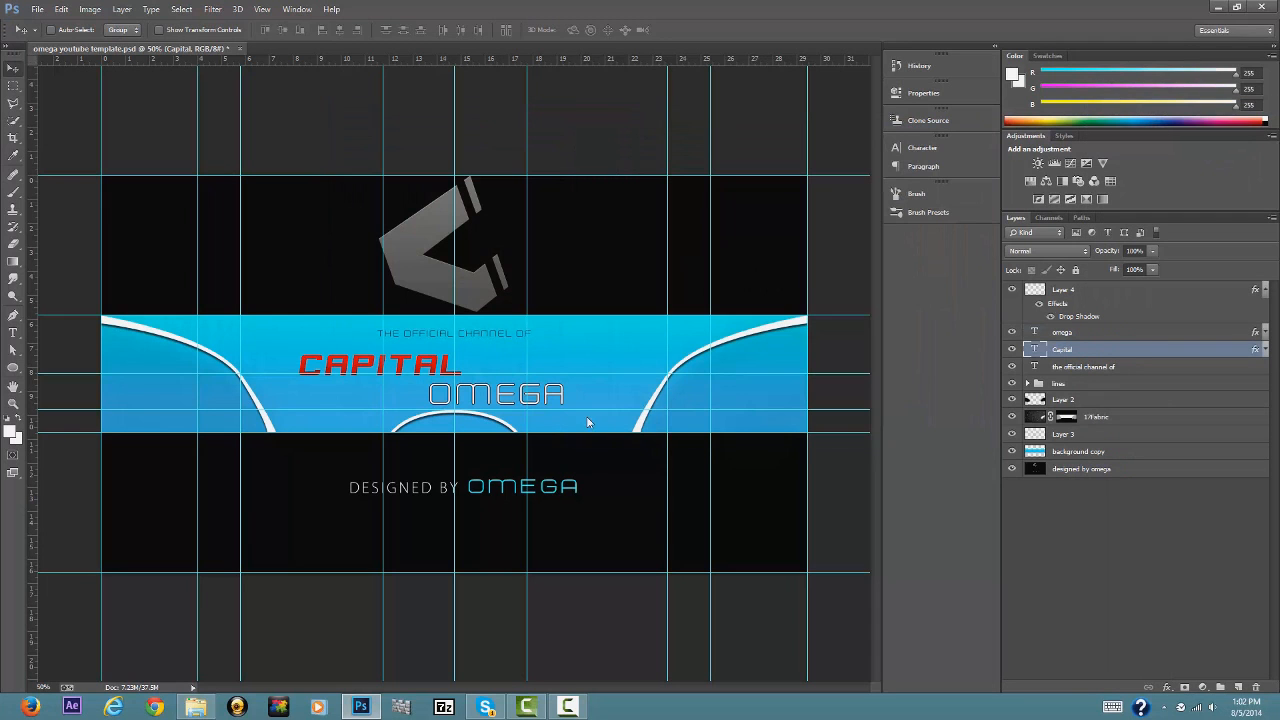
pyautogui.click(586, 305)
pyautogui.click(588, 234)
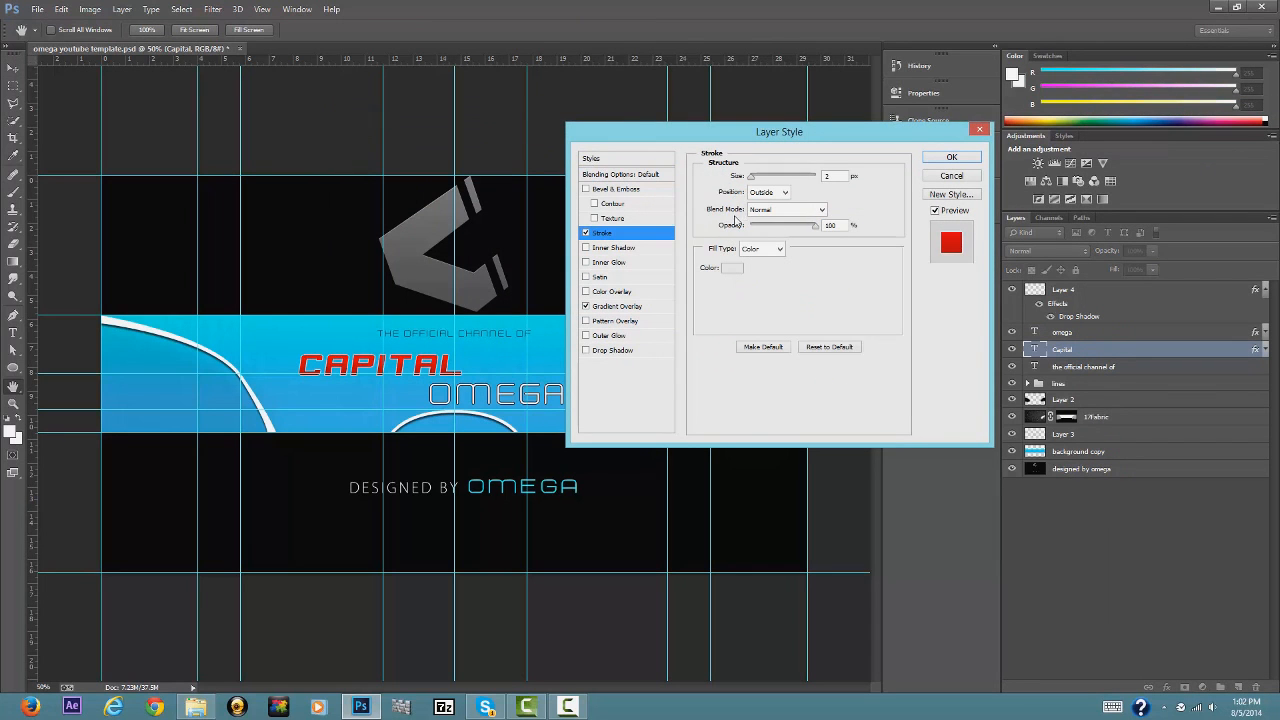
pyautogui.click(750, 178)
pyautogui.click(733, 268)
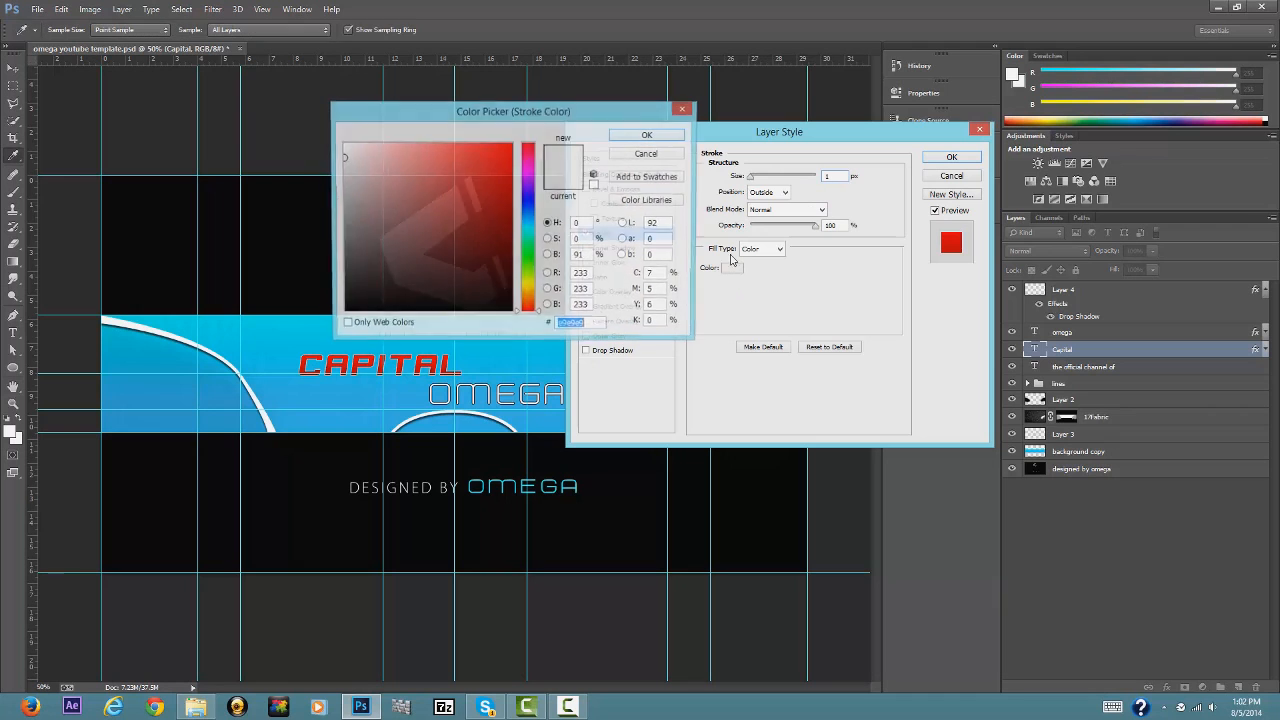
pyautogui.write('000000')
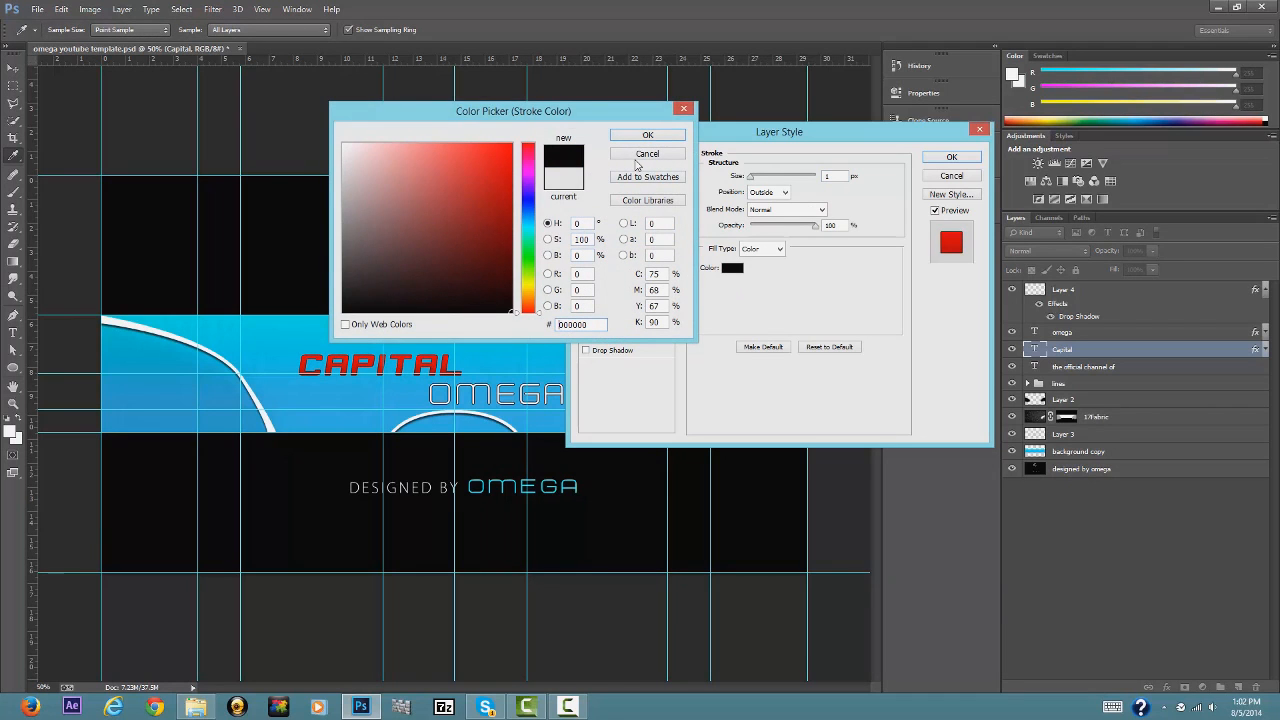
pyautogui.press('Return')
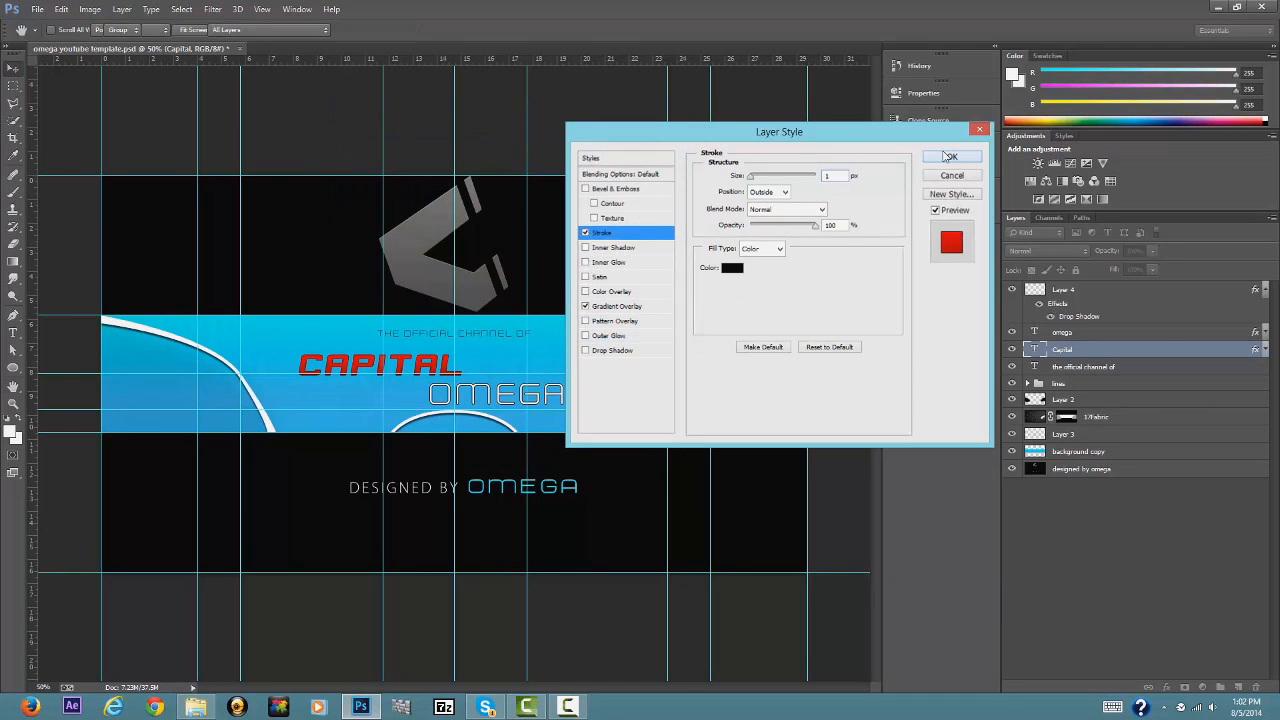
pyautogui.click(950, 157)
# Expand the omega text layer's effects and turn off its Stroke.
pyautogui.click(1093, 337)
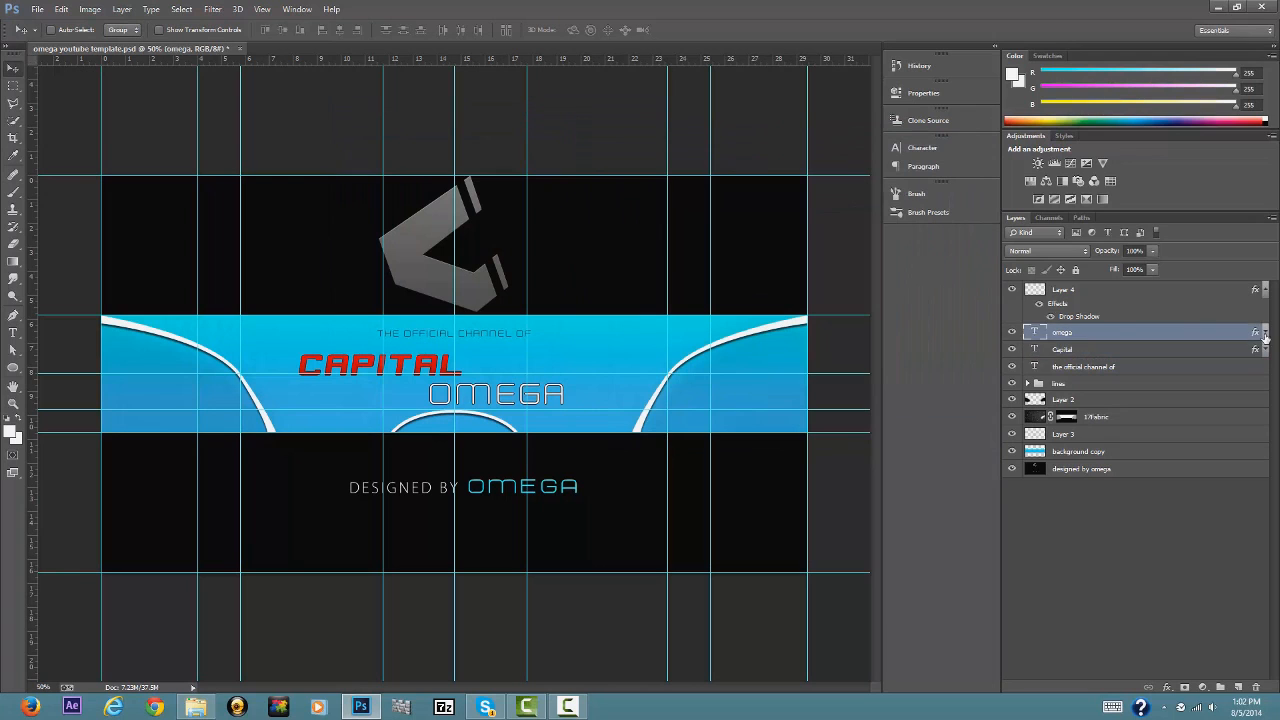
pyautogui.click(1265, 332)
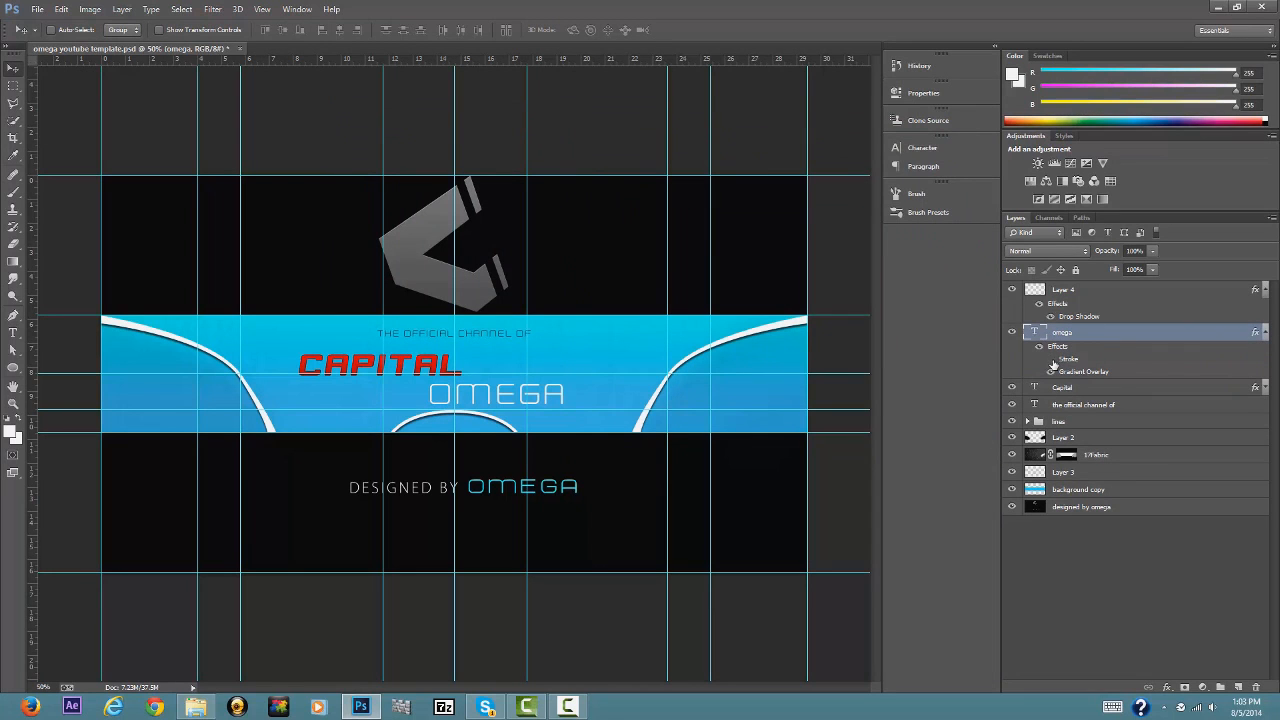
# Review the omega text layer's blending options and enabled effects, leaving the settings as they are, and collapse its effects list.
pyautogui.click(1095, 390)
pyautogui.rightClick(1097, 391)
pyautogui.click(1176, 340)
pyautogui.click(1151, 333)
pyautogui.rightClick(1137, 319)
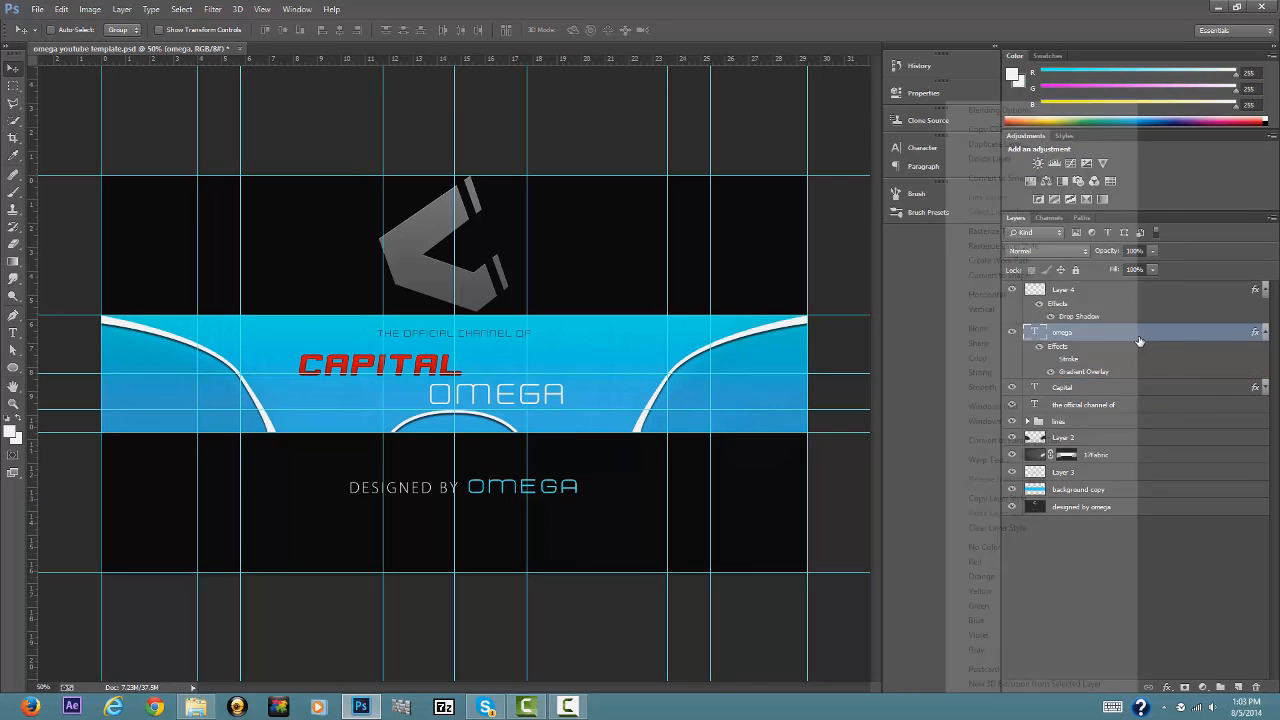
pyautogui.click(1000, 110)
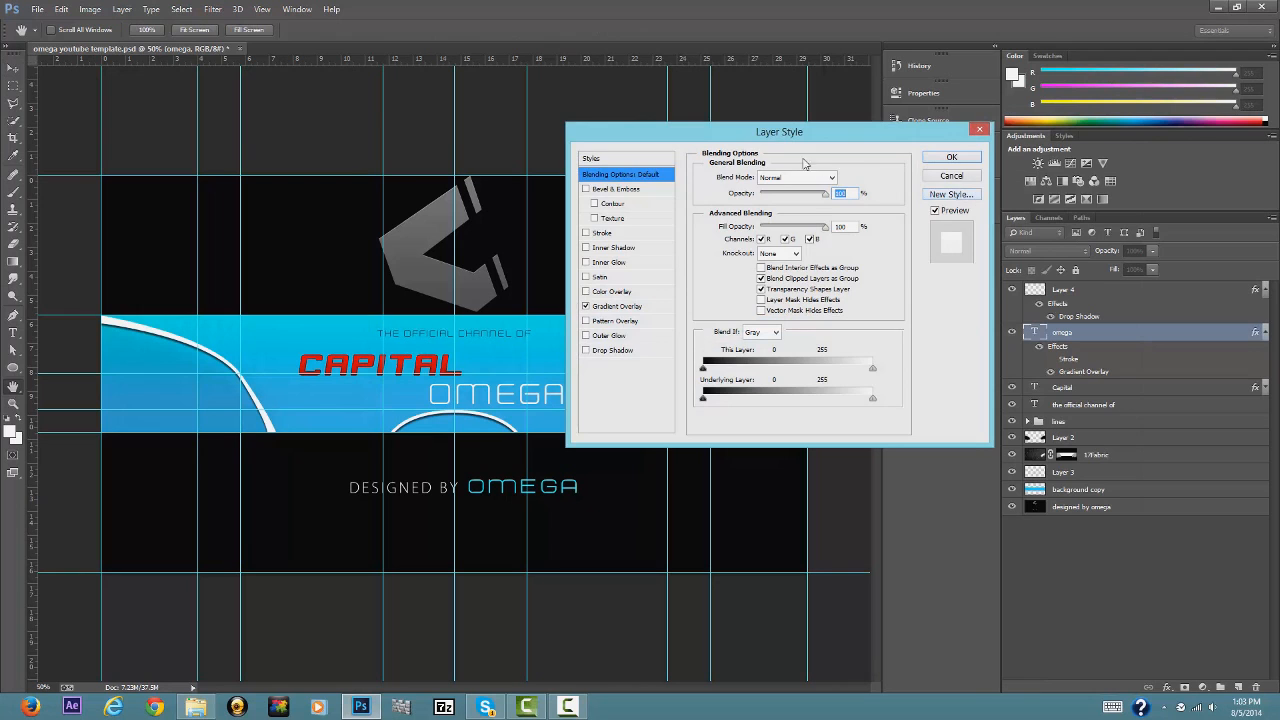
pyautogui.moveTo(738, 140); pyautogui.dragTo(941, 349)
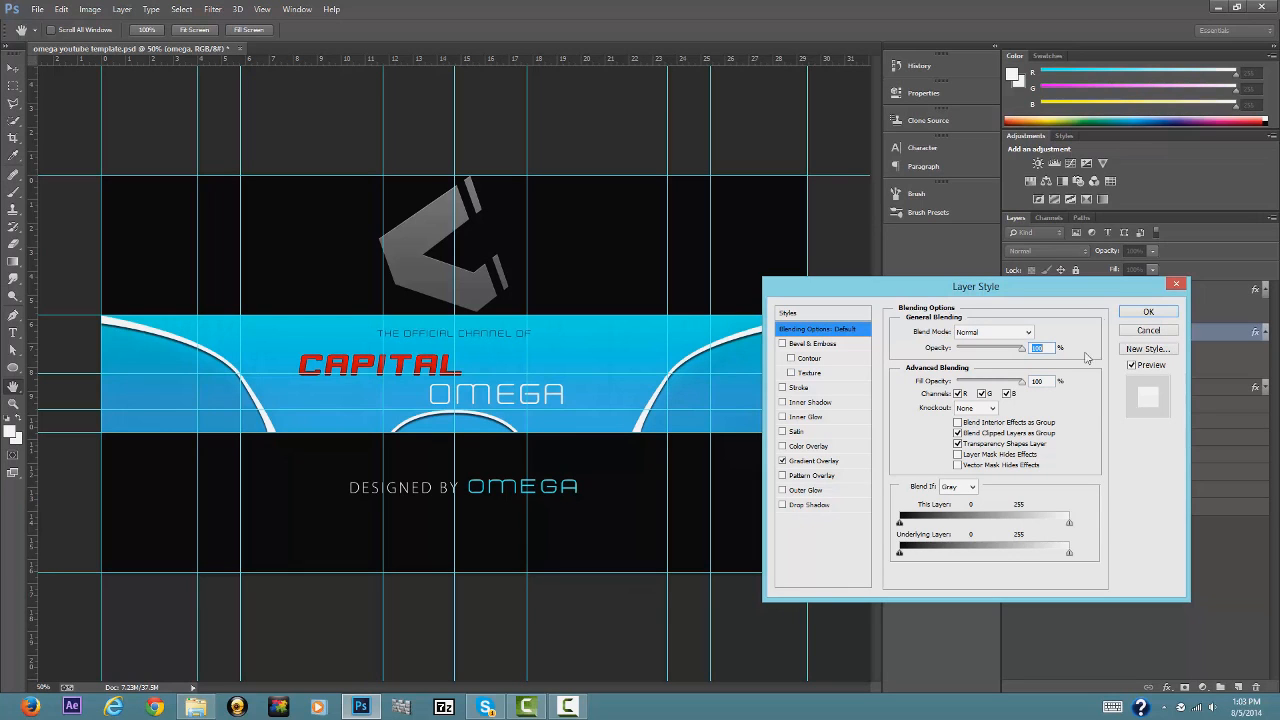
pyautogui.click(1148, 314)
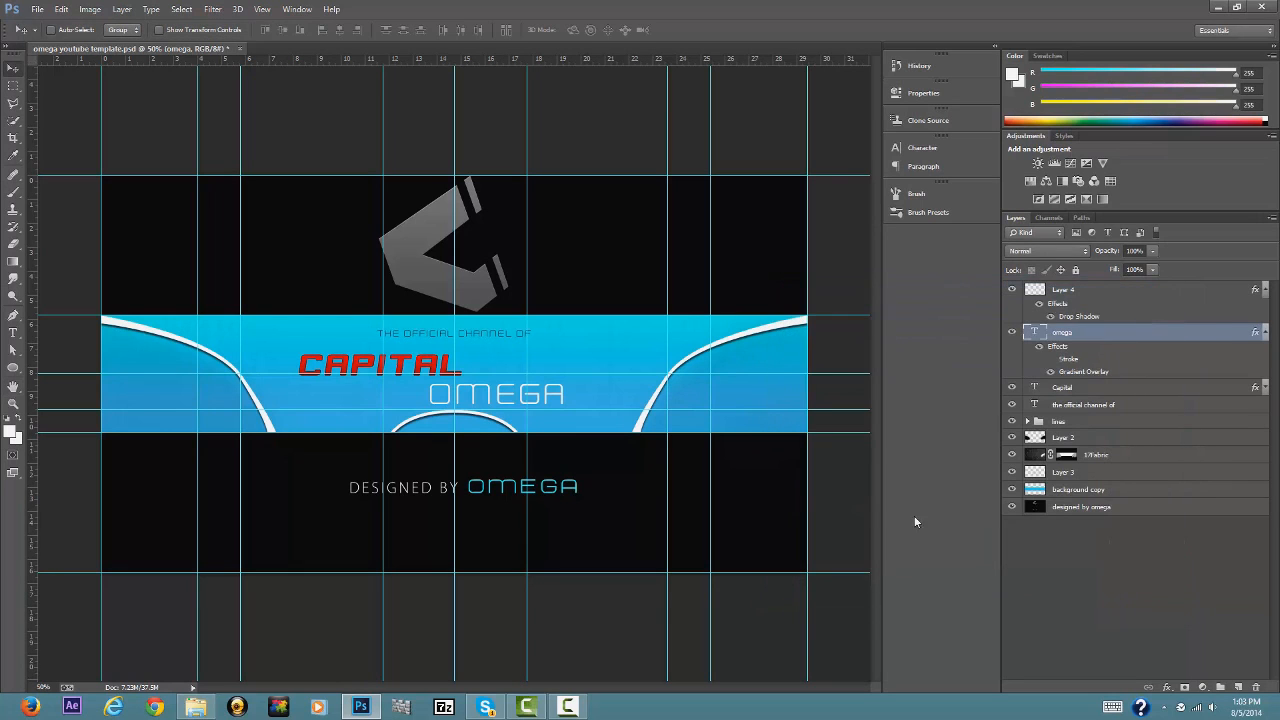
pyautogui.click(1266, 335)
# Create a new layer group and move the omega, Capital and "the official channel of" text layers into it.
pyautogui.click(1070, 367)
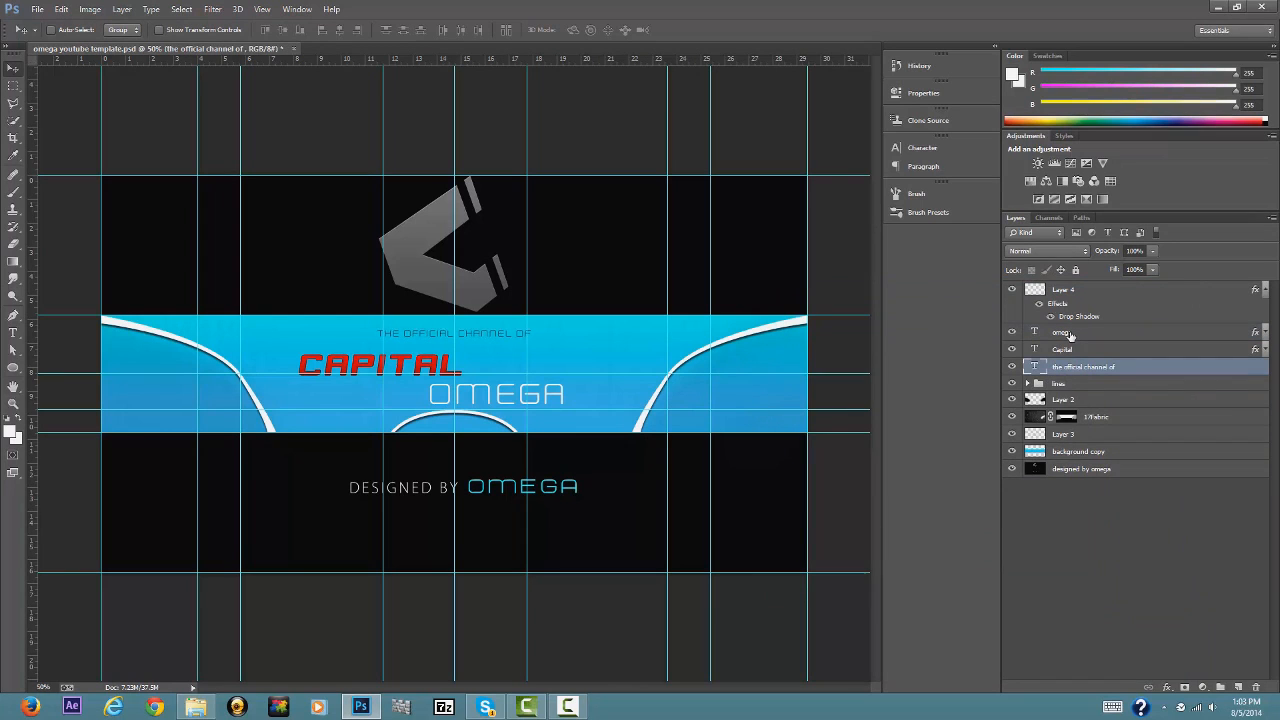
pyautogui.keyDown('shift'); pyautogui.click(1070, 335); pyautogui.keyUp('shift')
pyautogui.rightClick(1070, 335)
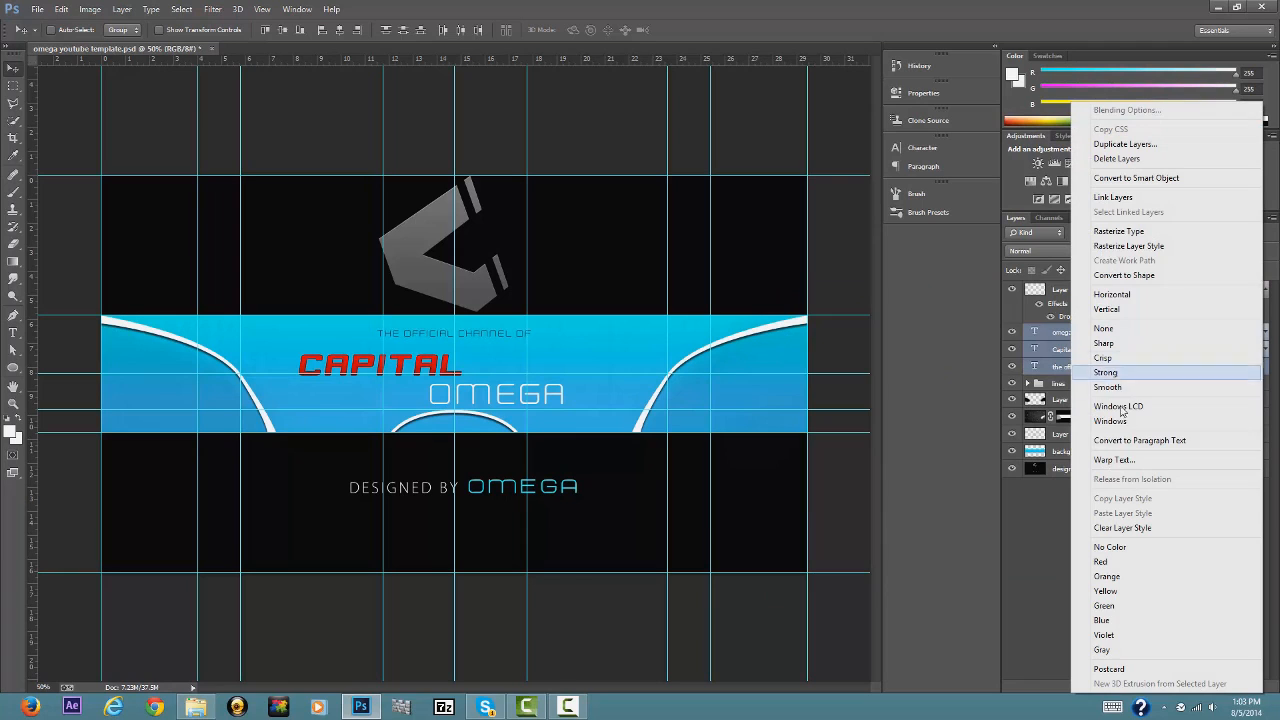
pyautogui.click(1054, 333)
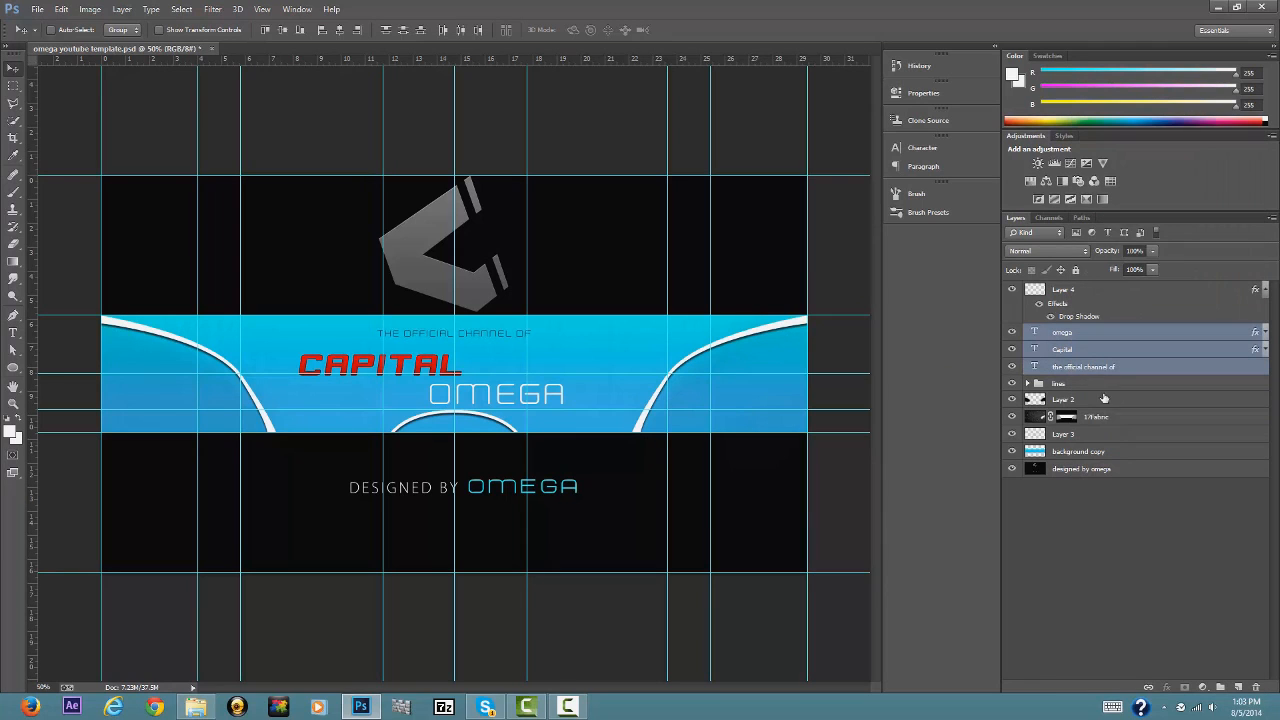
pyautogui.click(1221, 686)
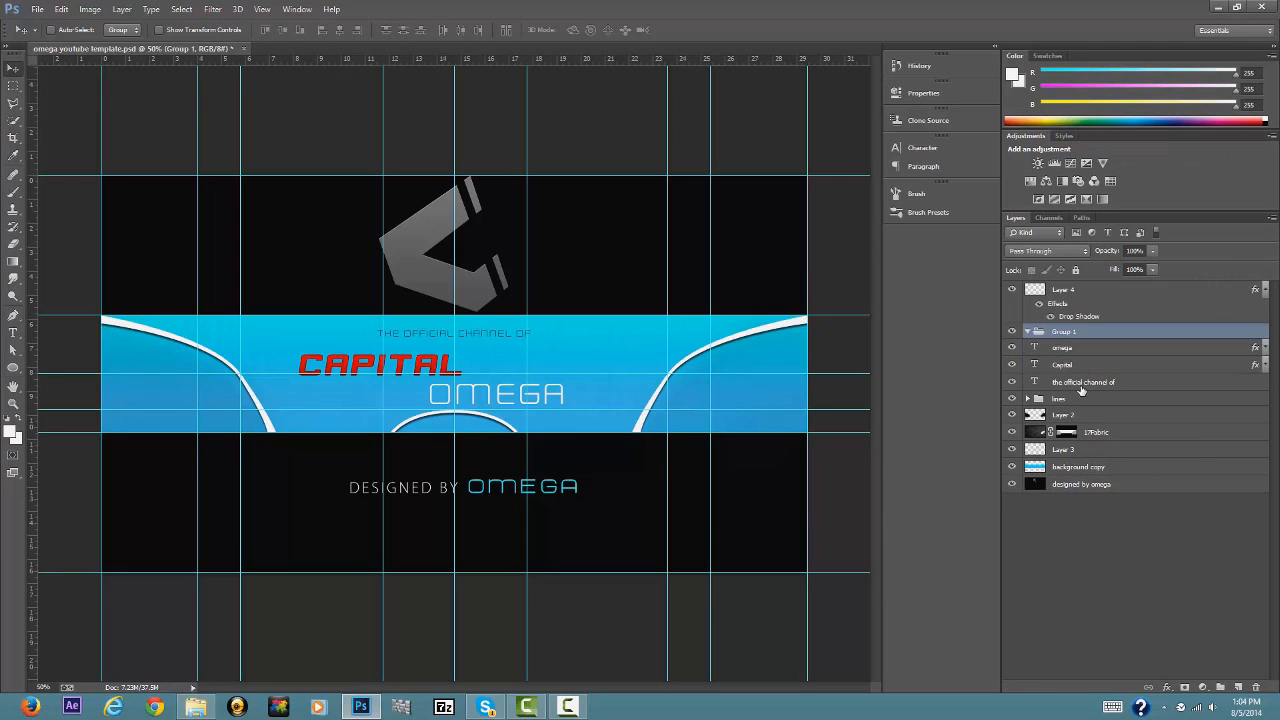
pyautogui.click(1082, 386)
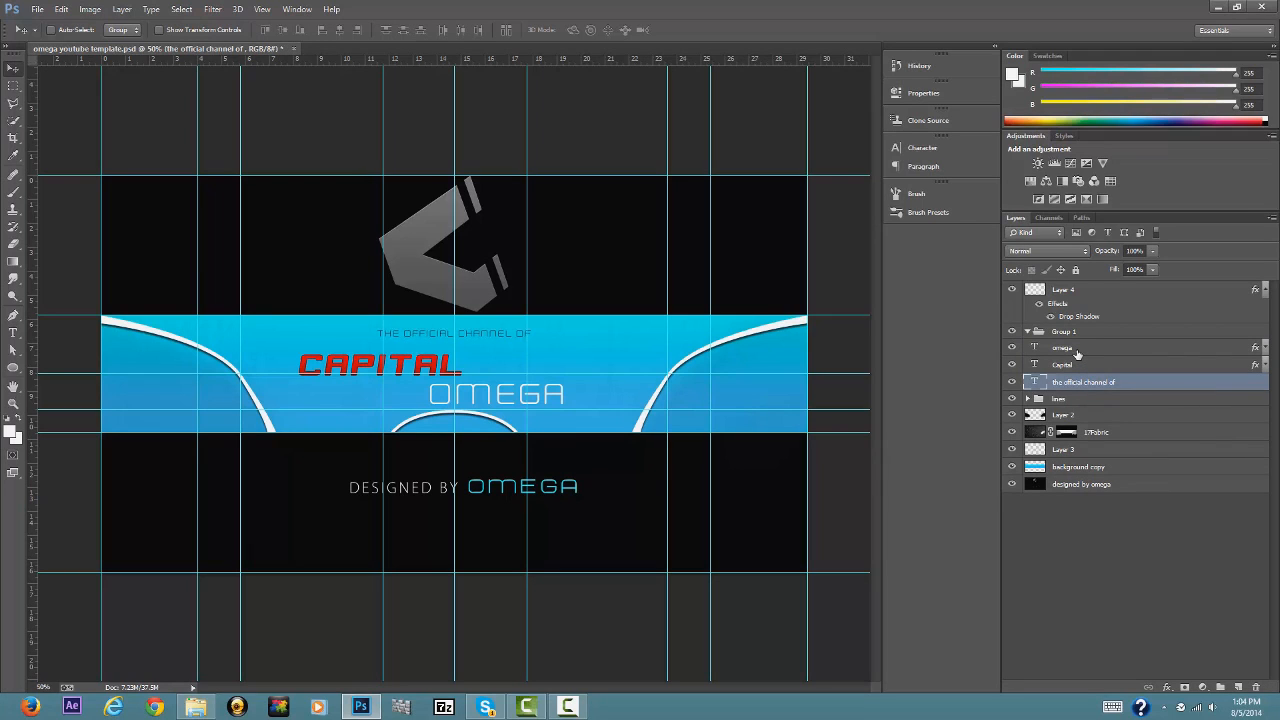
pyautogui.keyDown('shift'); pyautogui.click(1077, 353); pyautogui.keyUp('shift')
pyautogui.rightClick(1077, 353)
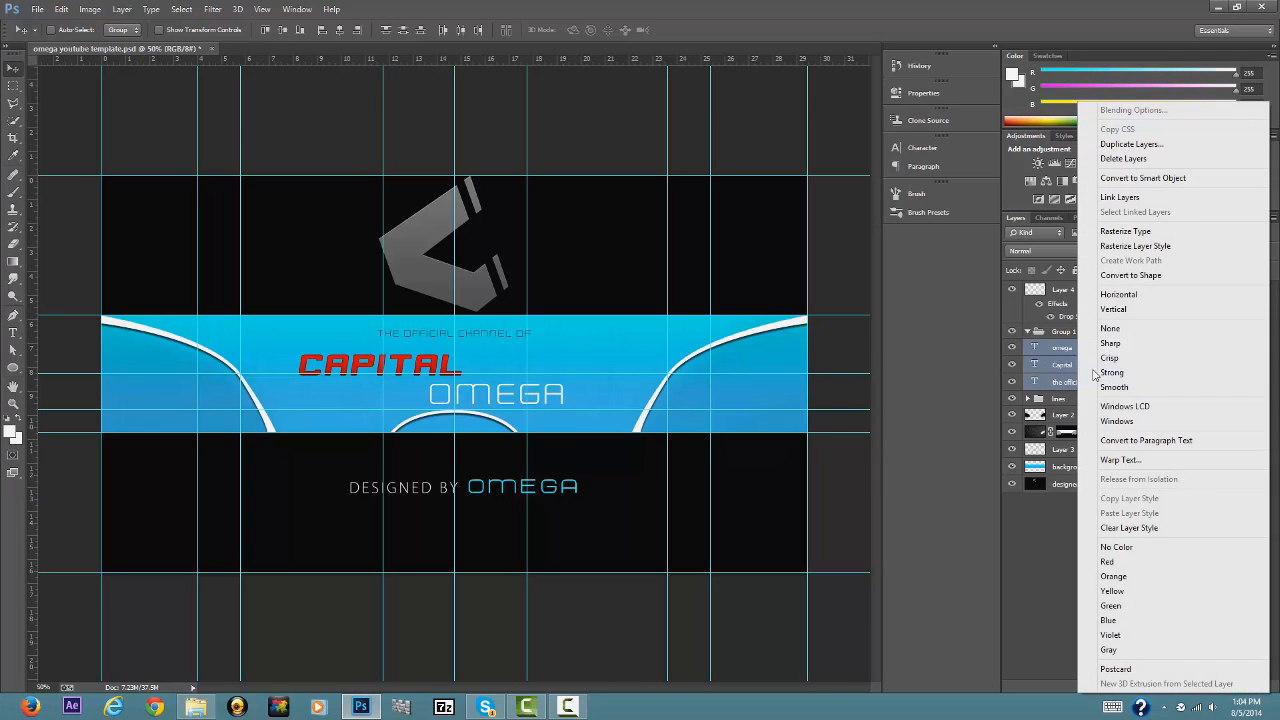
pyautogui.click(1068, 343)
pyautogui.moveTo(1074, 356); pyautogui.dragTo(1072, 332)
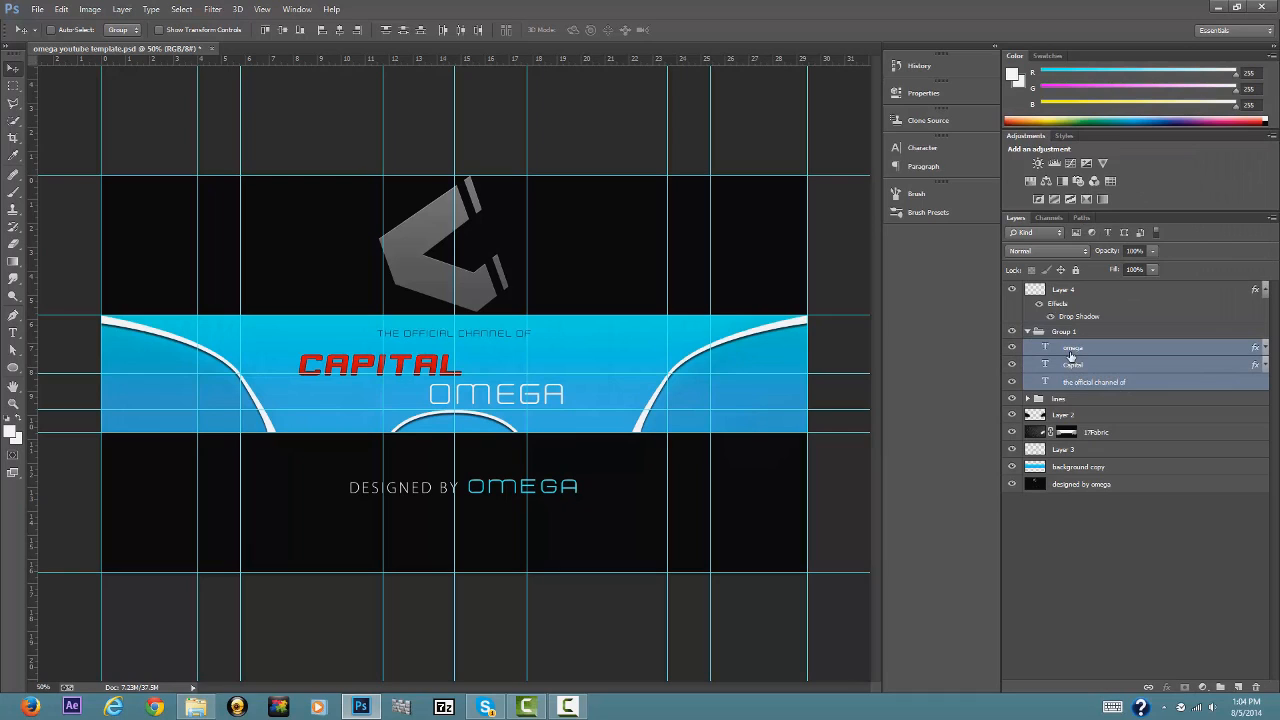
# Collapse the group holding the three text layers and rename it text.
pyautogui.click(1030, 335)
pyautogui.click(1028, 333)
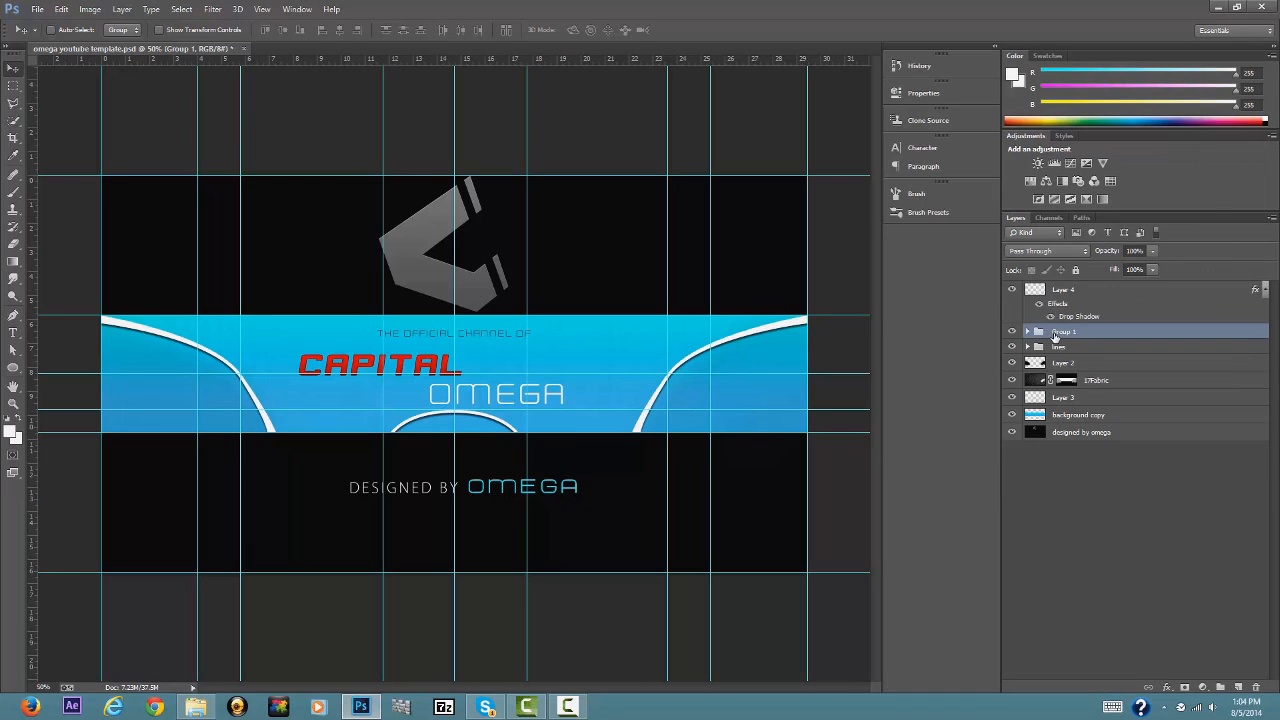
pyautogui.doubleClick(1062, 332)
pyautogui.click(1175, 525)
# Create another layer group and move Layer 2, 17Fabric, Layer 3 and background copy into it.
pyautogui.click(1080, 415)
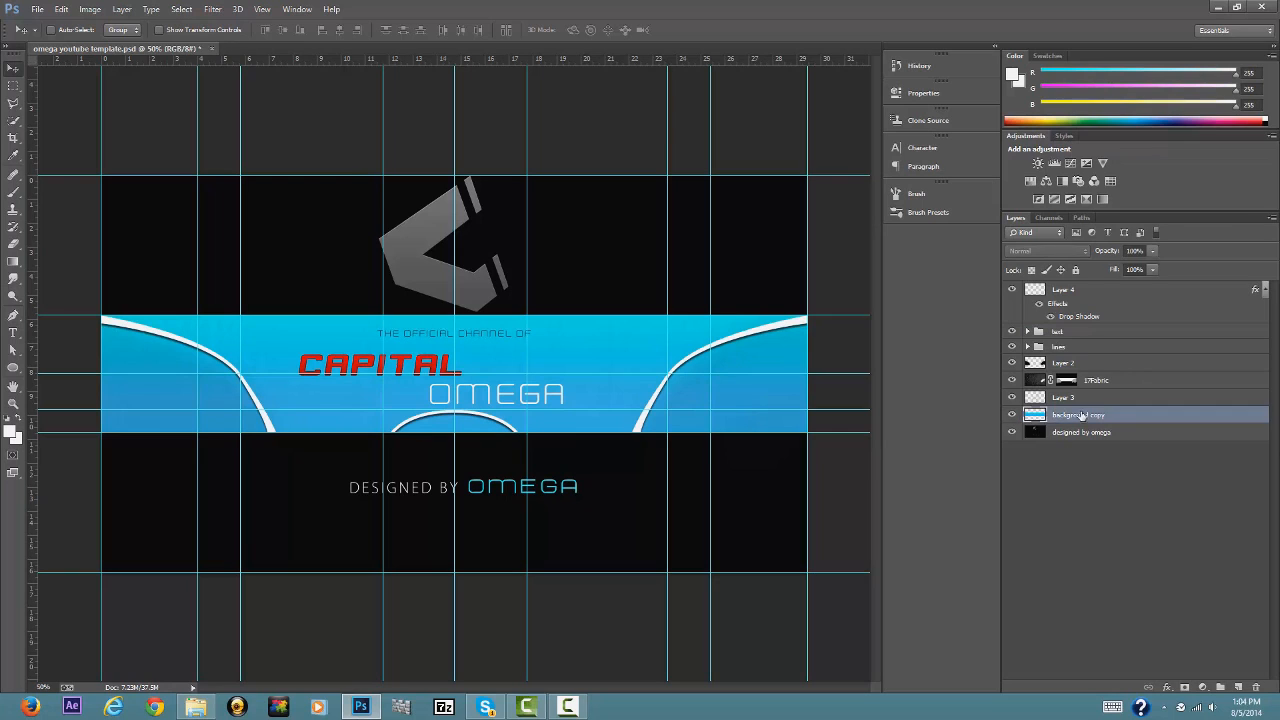
pyautogui.keyDown('shift'); pyautogui.click(1100, 364); pyautogui.keyUp('shift')
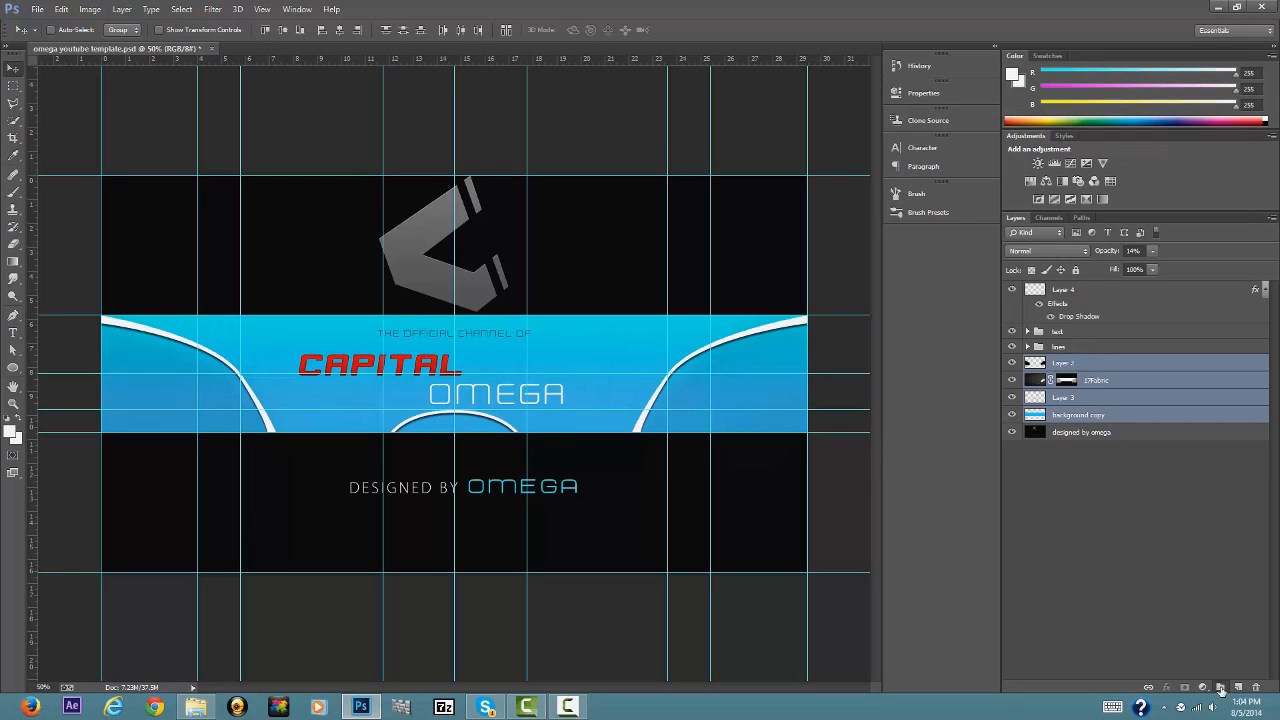
pyautogui.click(1219, 687)
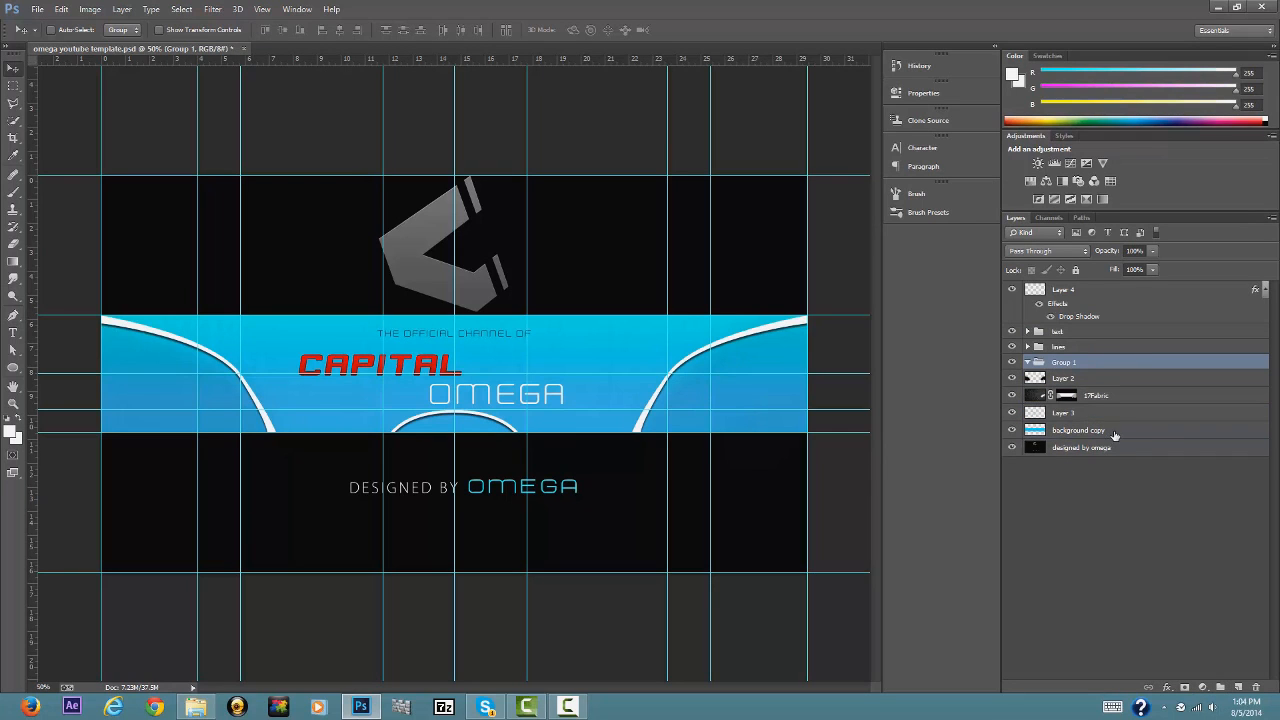
pyautogui.click(1085, 414)
pyautogui.keyDown('shift'); pyautogui.click(1088, 382); pyautogui.keyUp('shift')
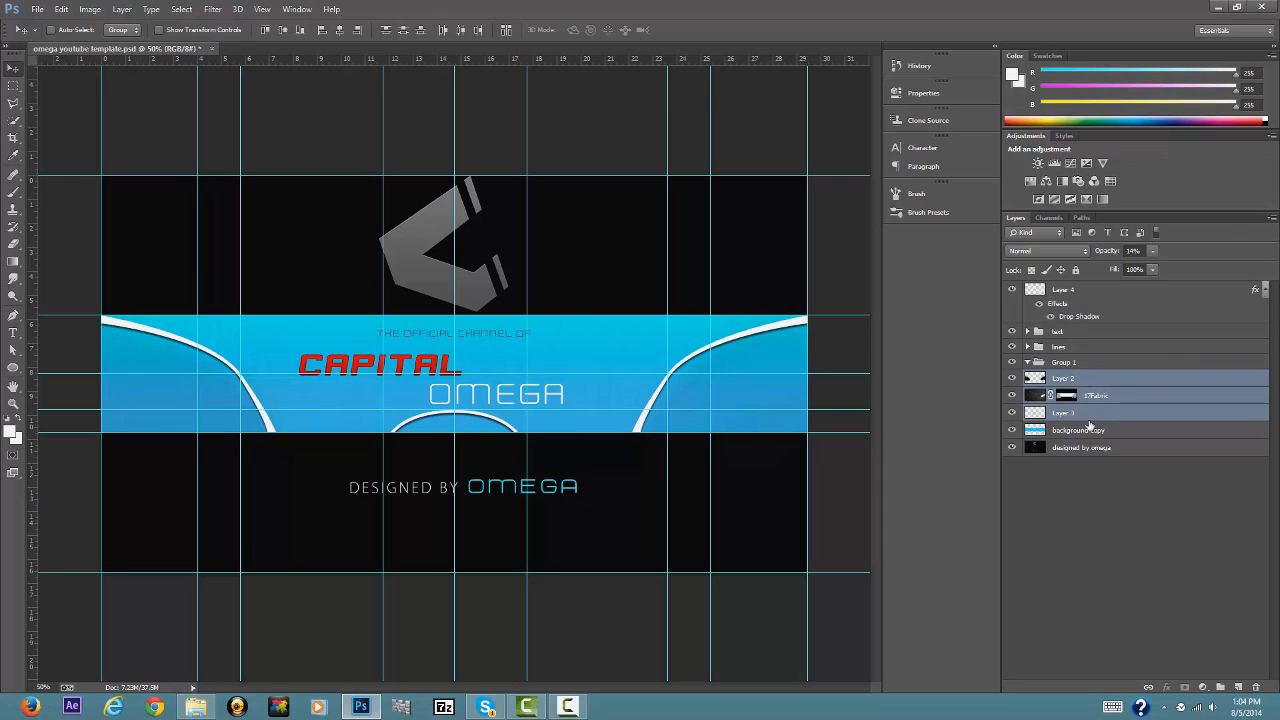
pyautogui.click(1090, 430)
pyautogui.keyDown('shift'); pyautogui.click(1083, 377); pyautogui.keyUp('shift')
pyautogui.moveTo(1083, 377); pyautogui.dragTo(1072, 366)
pyautogui.click(1068, 363)
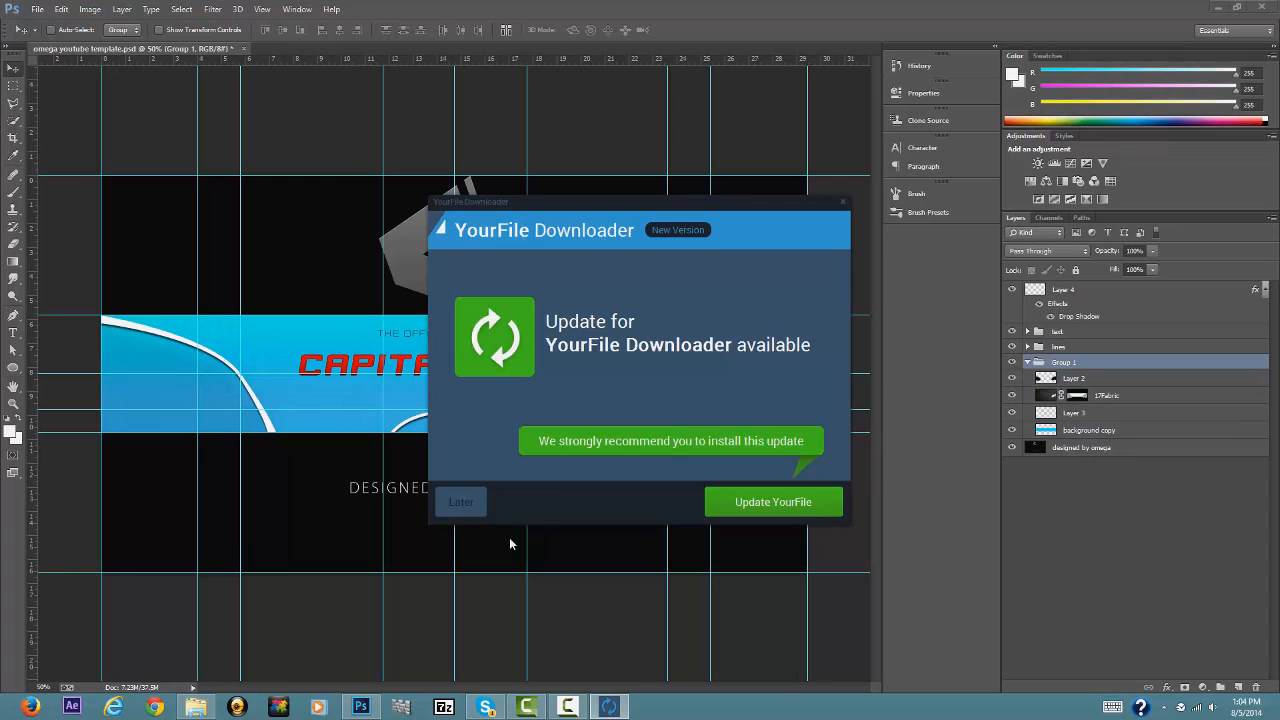
# Postpone the YourFile Downloader update, rename the group of background layers to bg and collapse it.
pyautogui.click(458, 504)
pyautogui.doubleClick(1064, 362)
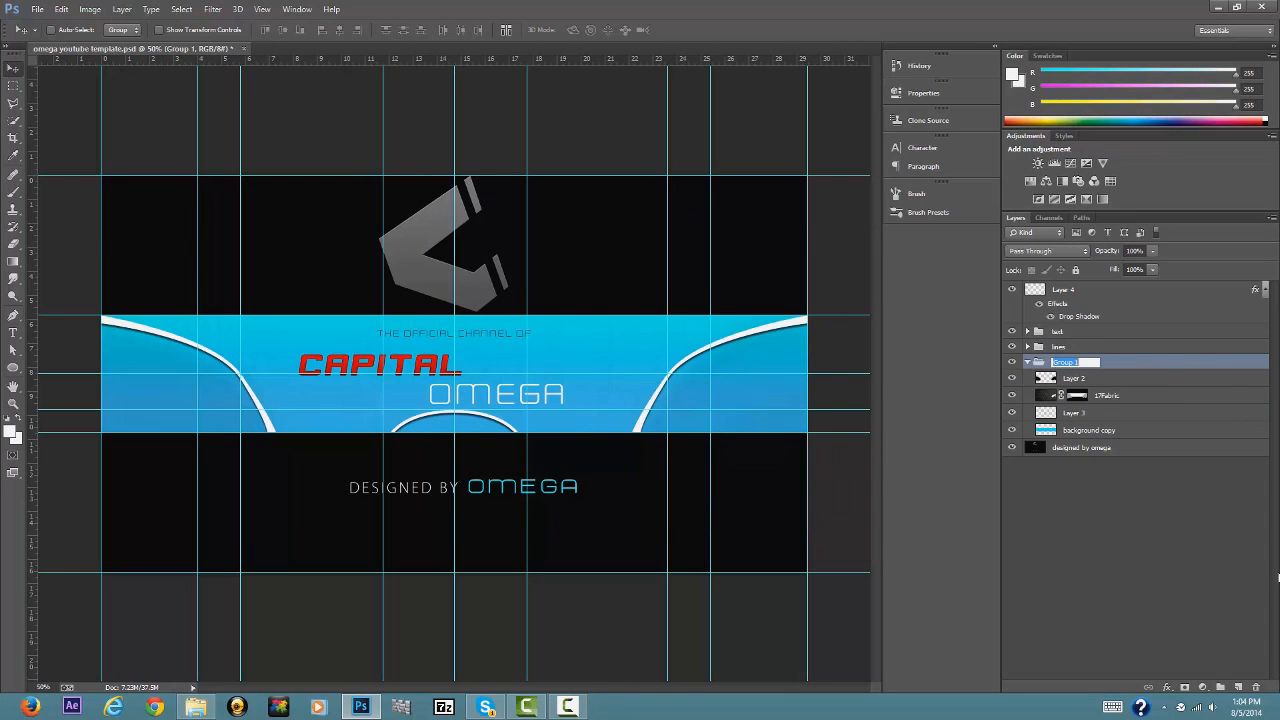
pyautogui.write('bg')
pyautogui.press('Return')
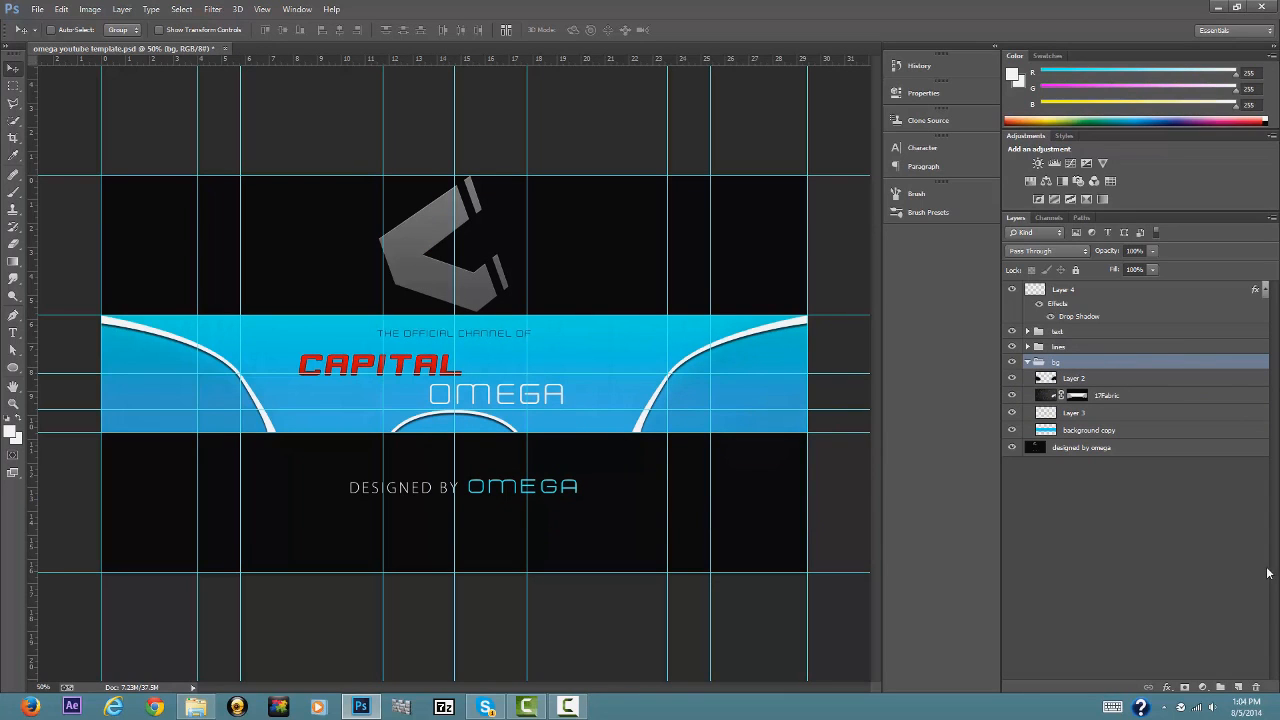
pyautogui.click(1028, 362)
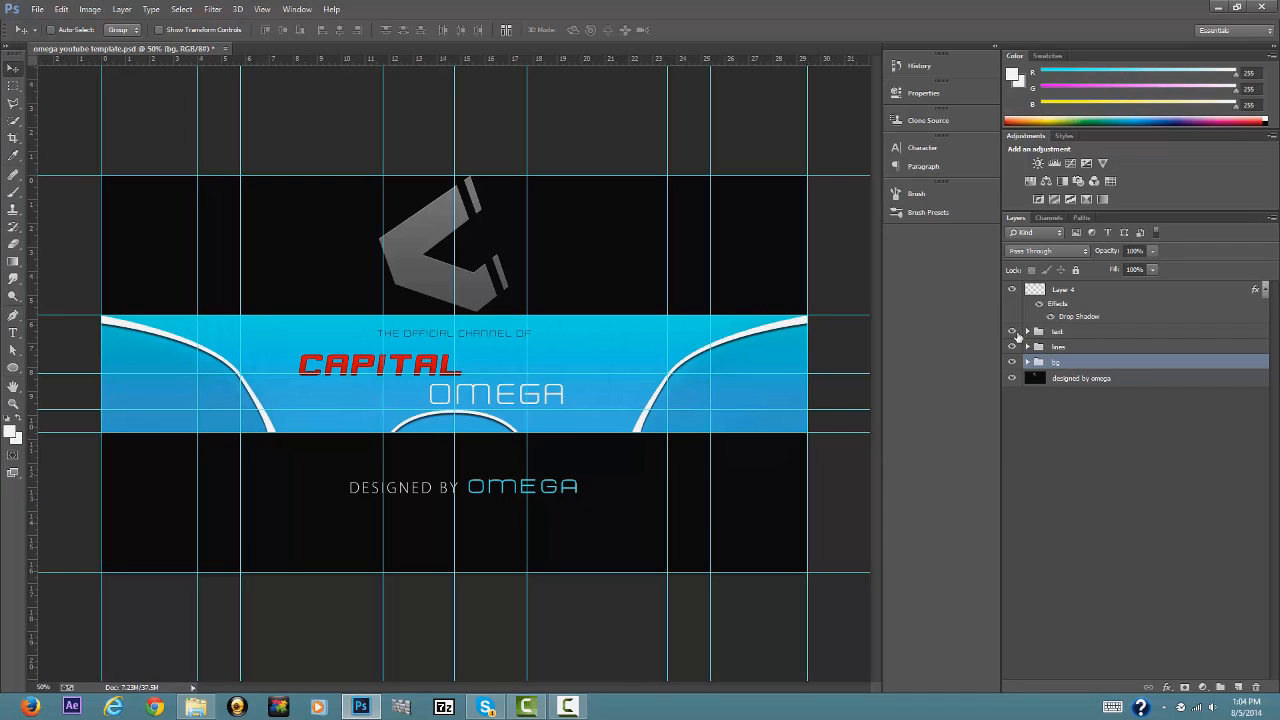
# Give the text group a red color label and rename it text "Change".
pyautogui.click(1013, 333)
pyautogui.click(1013, 333)
pyautogui.rightClick(1016, 334)
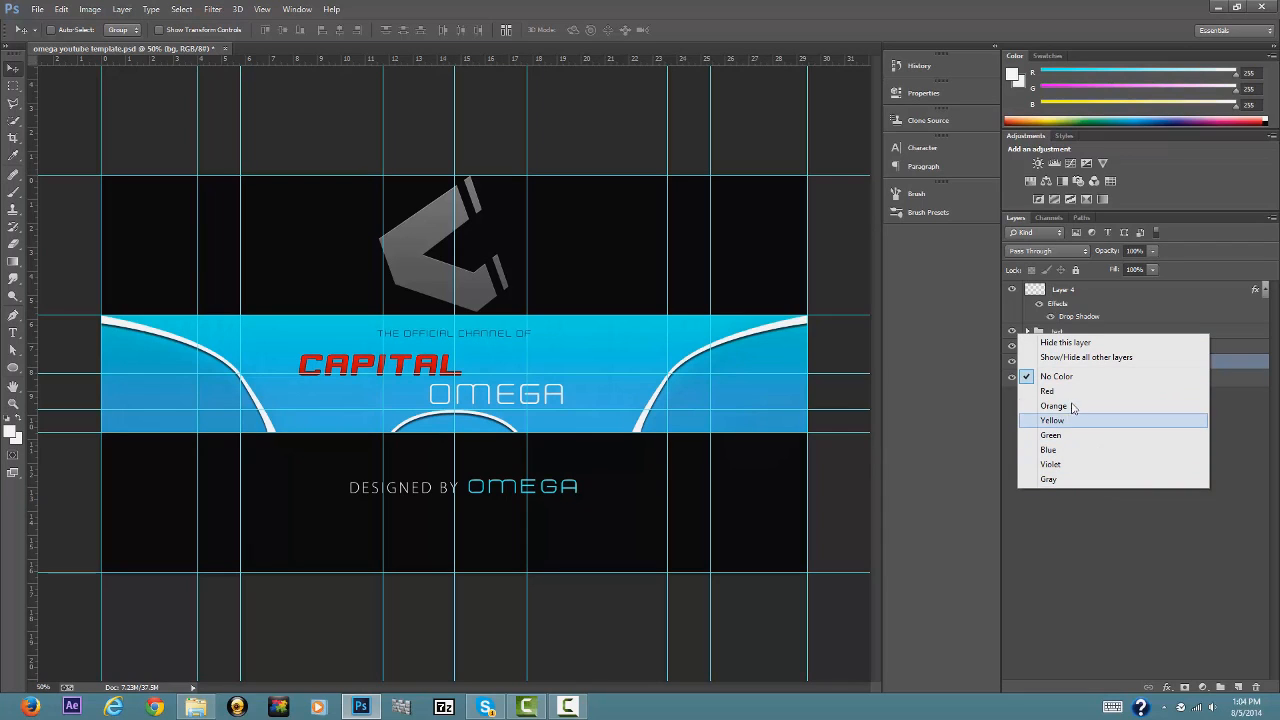
pyautogui.click(1072, 394)
pyautogui.doubleClick(1057, 331)
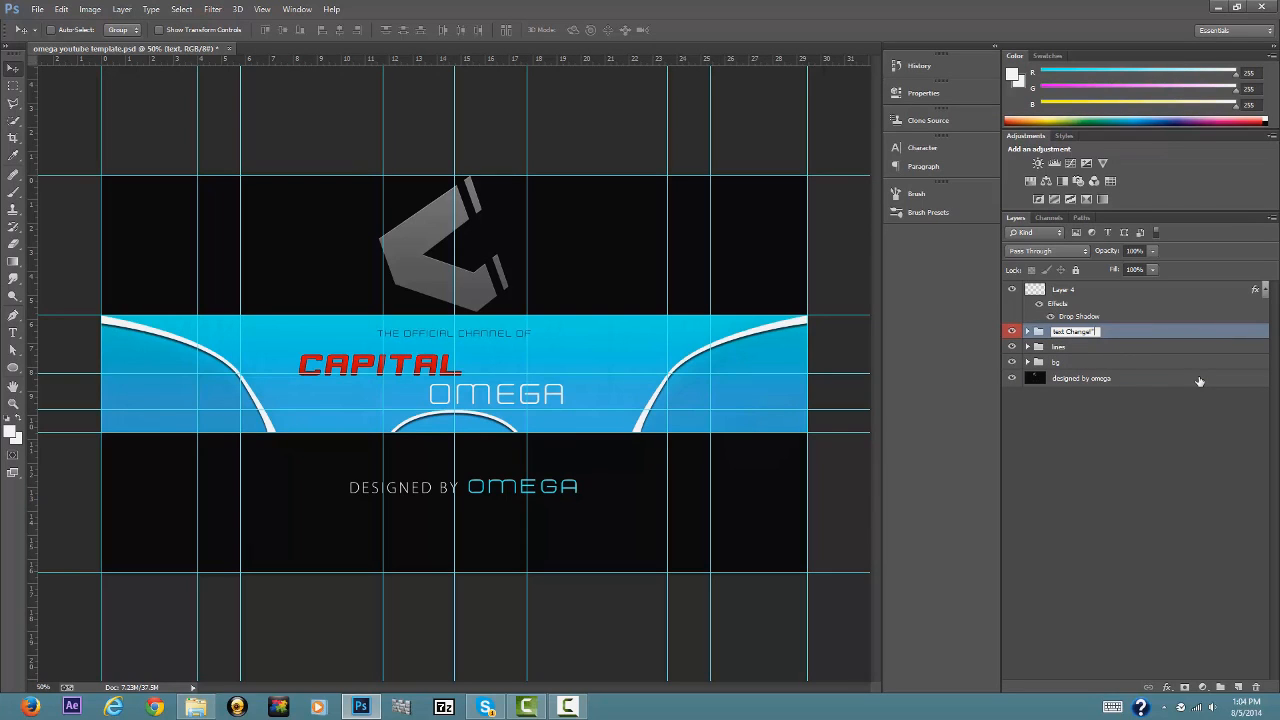
pyautogui.write('"')
pyautogui.click(1134, 423)
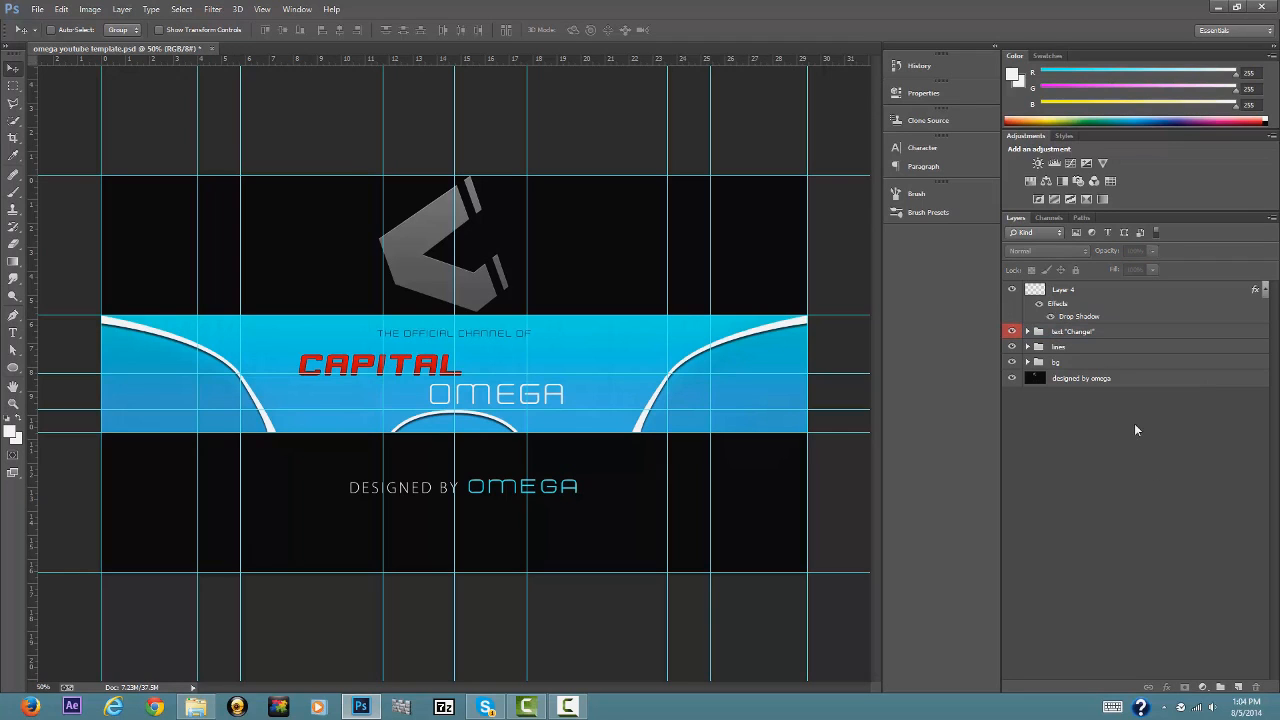
# Collapse the effects list of Layer 4, move the layer into the lines group and deselect all layers.
pyautogui.click(1028, 331)
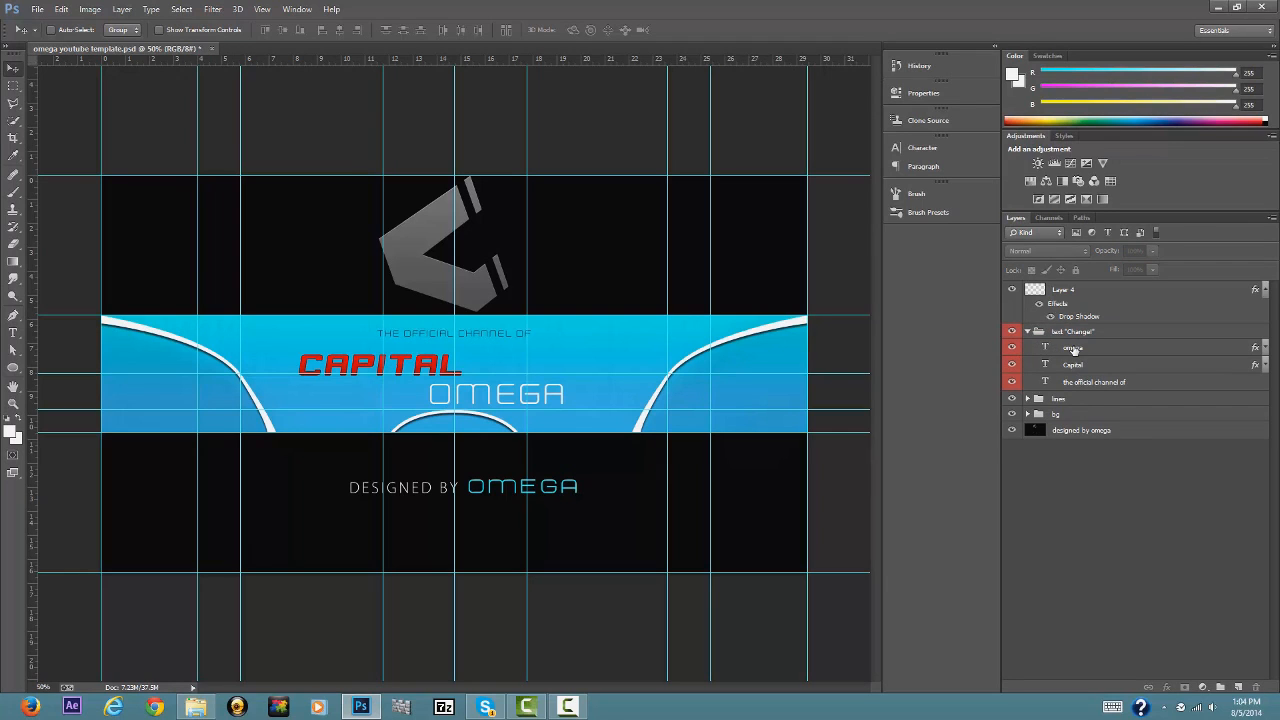
pyautogui.click(1028, 331)
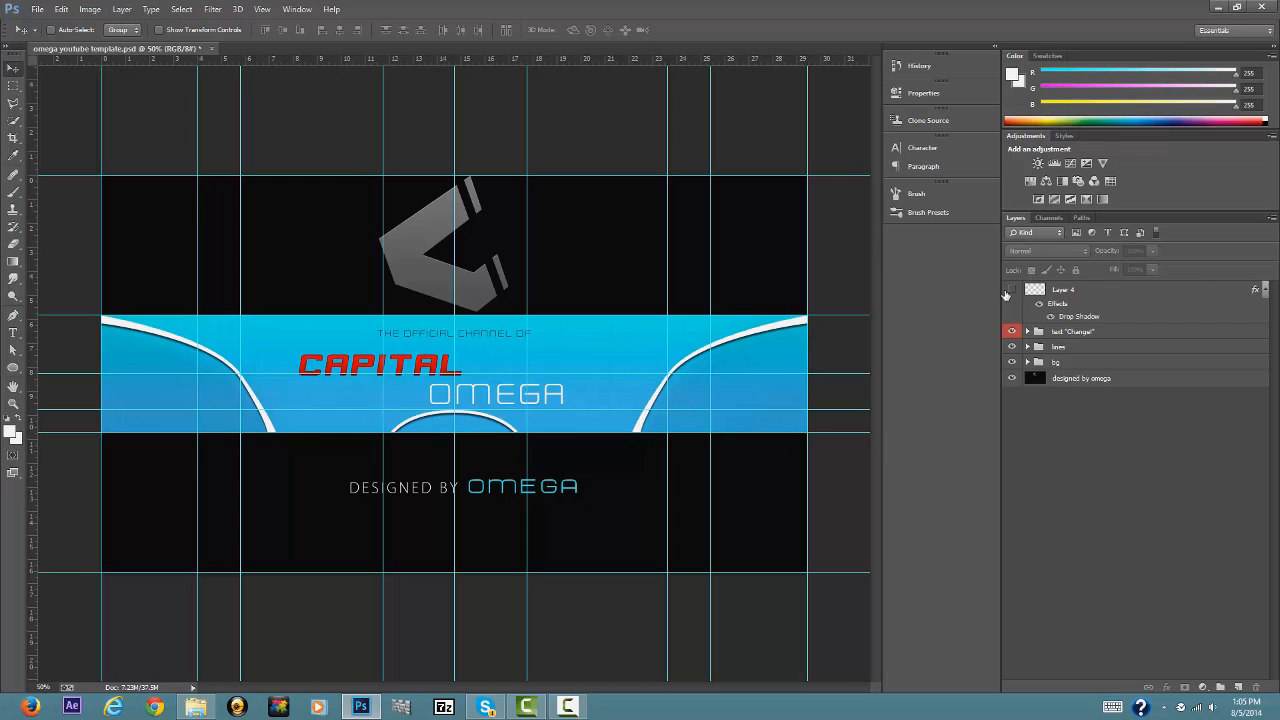
pyautogui.click(1110, 292)
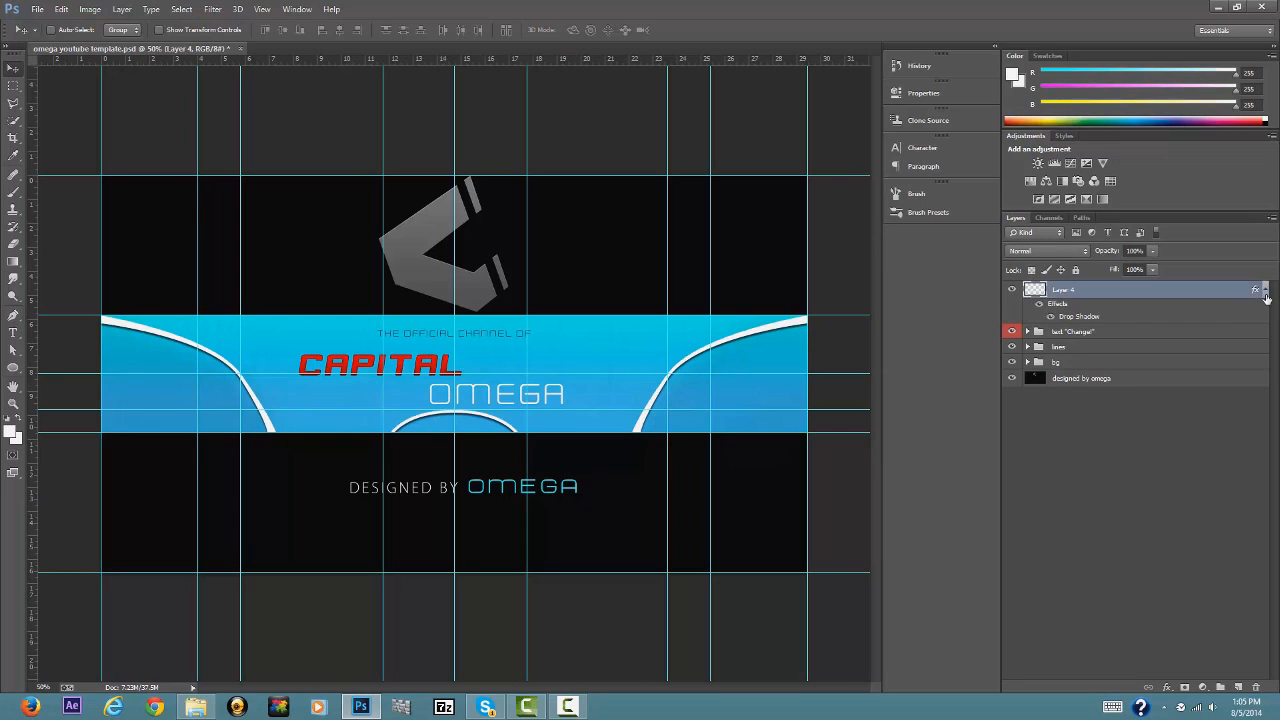
pyautogui.click(1265, 289)
pyautogui.moveTo(1088, 296); pyautogui.dragTo(1076, 322)
pyautogui.click(1115, 421)
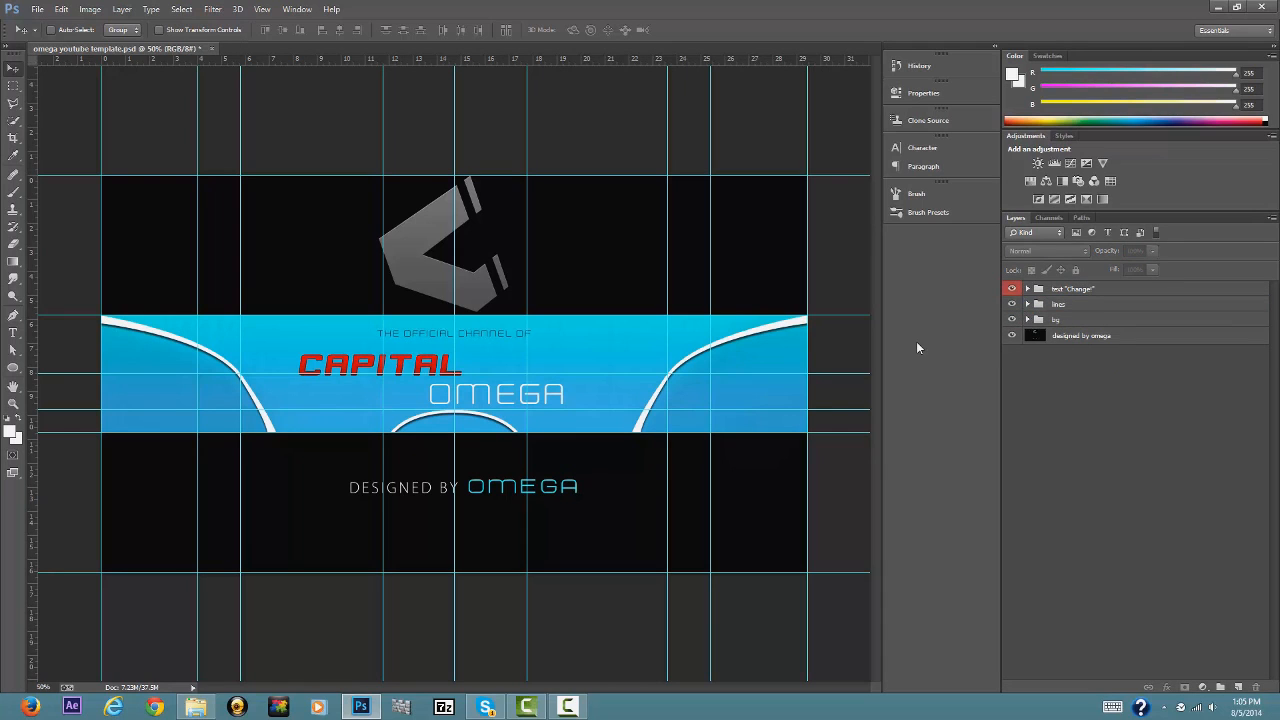
# Place Metal Texture 5 from the Metal texture folder directly above the Capital layer in the text "Change" group.
pyautogui.click(1027, 288)
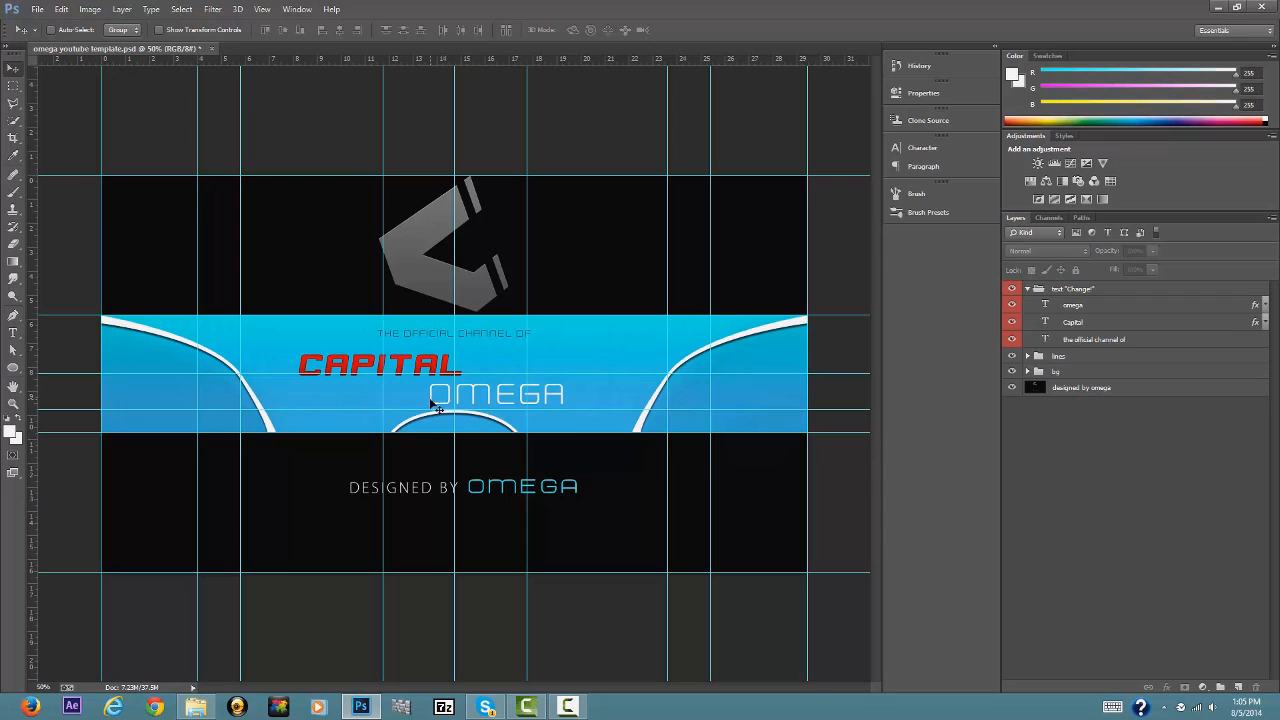
pyautogui.click(1090, 325)
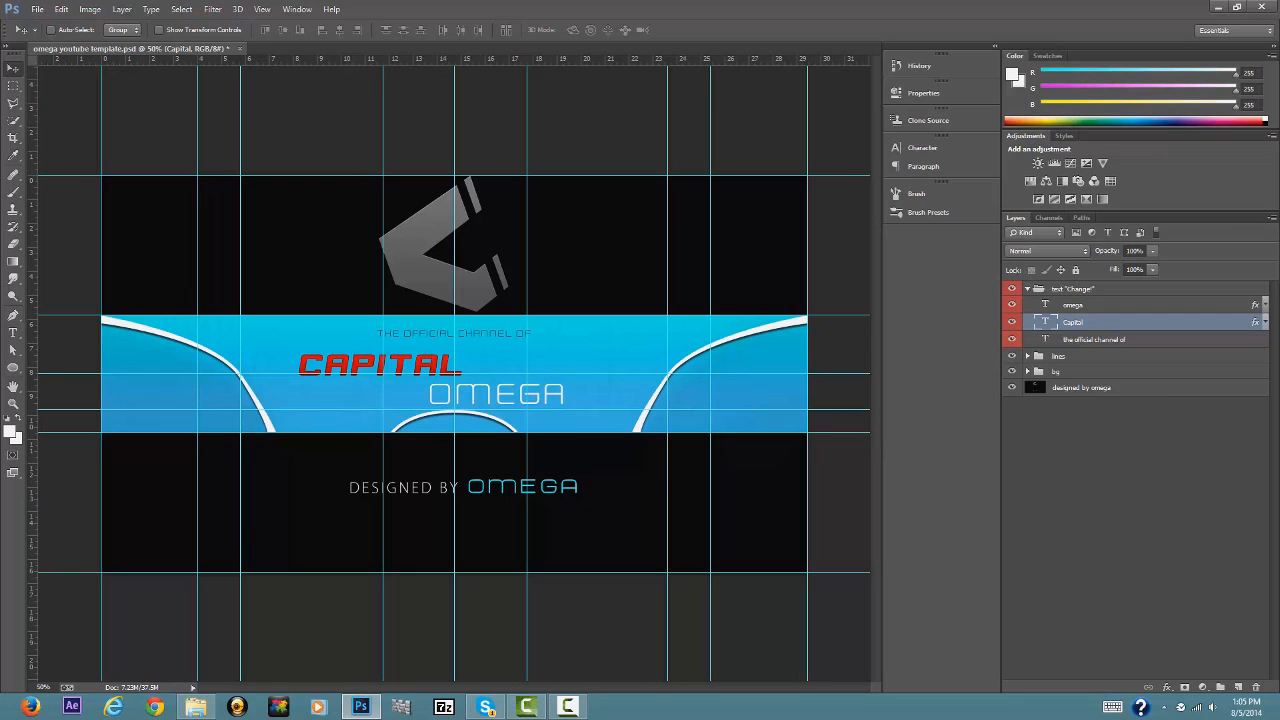
pyautogui.click(196, 707)
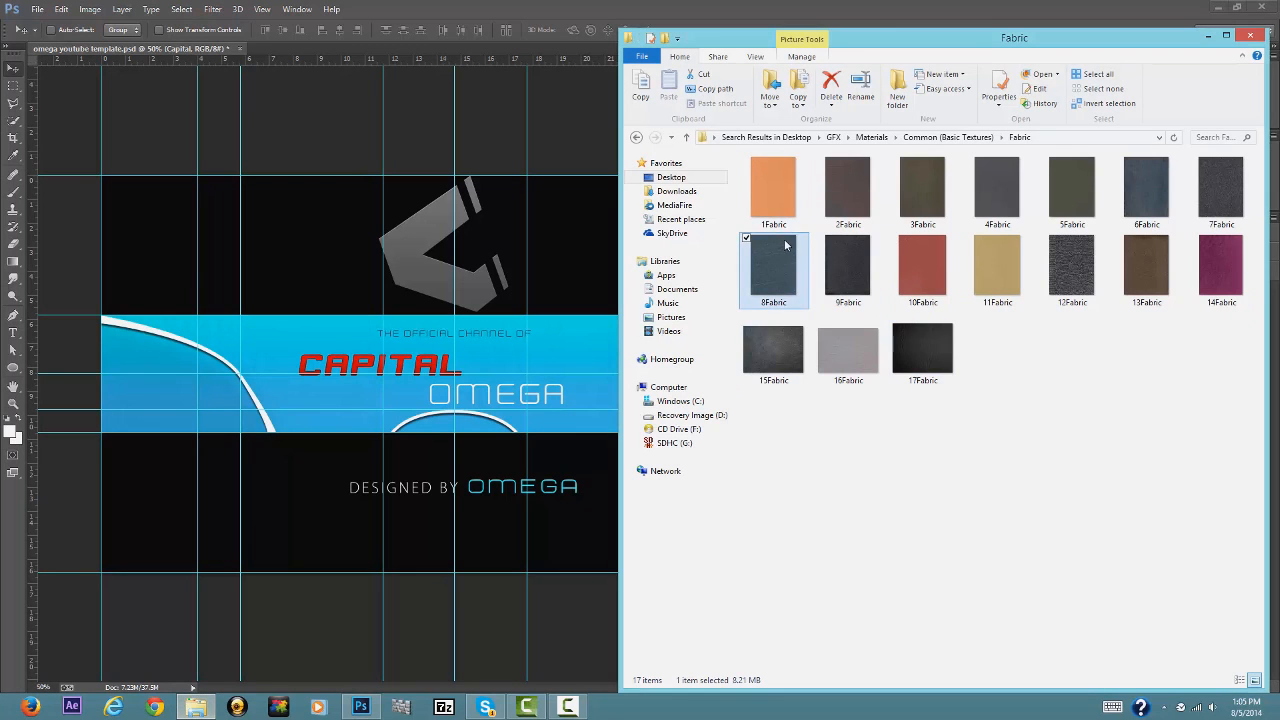
pyautogui.click(636, 137)
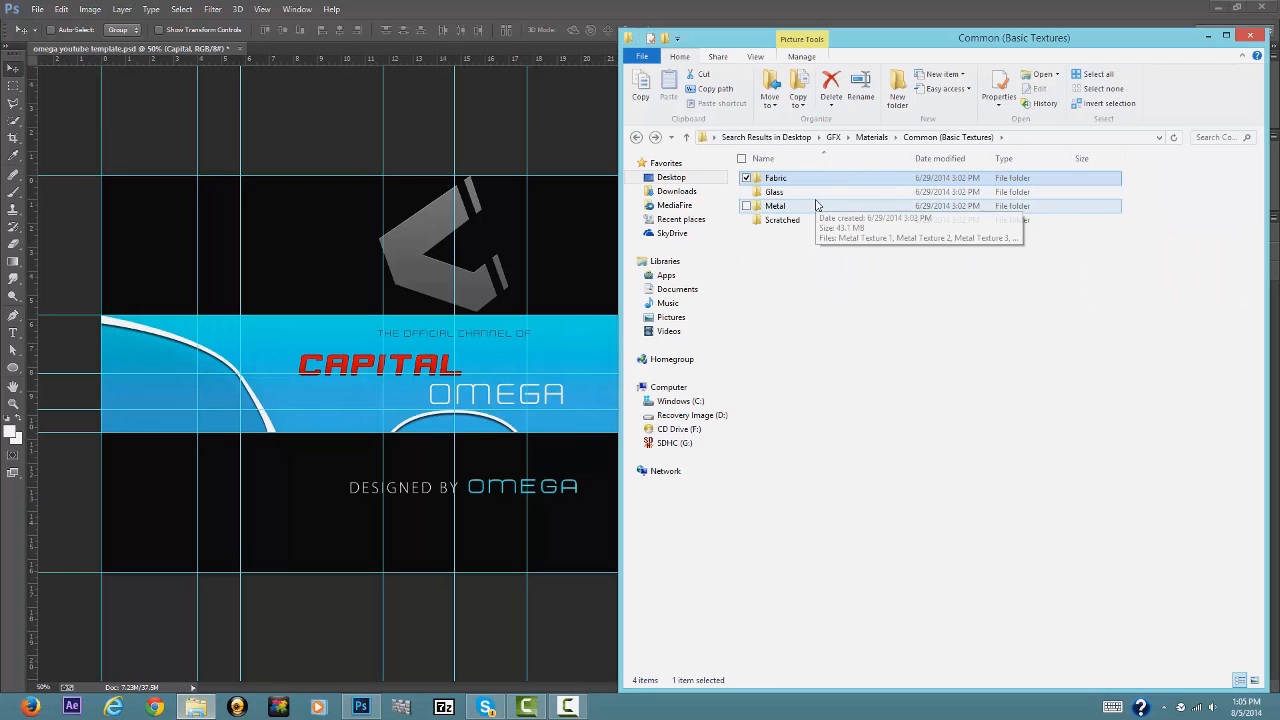
pyautogui.click(795, 192)
pyautogui.click(823, 217)
pyautogui.doubleClick(823, 206)
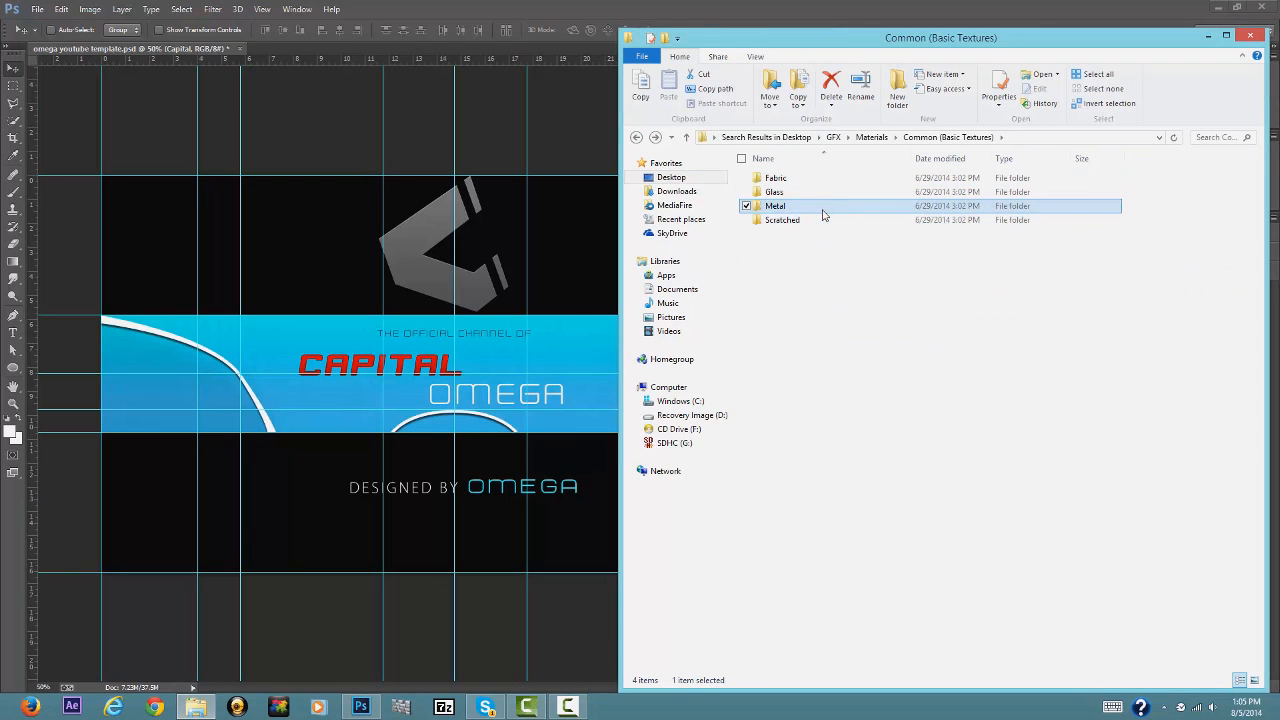
pyautogui.moveTo(1066, 192); pyautogui.dragTo(660, 453)
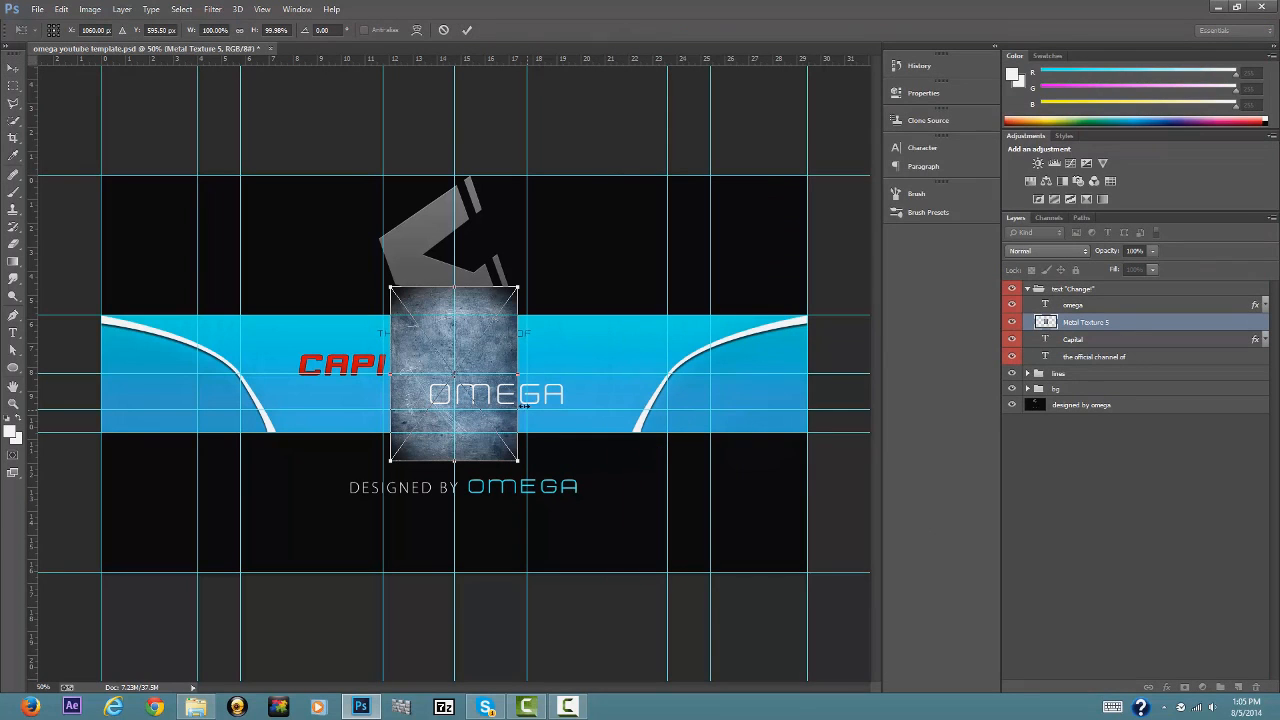
pyautogui.click(15, 66)
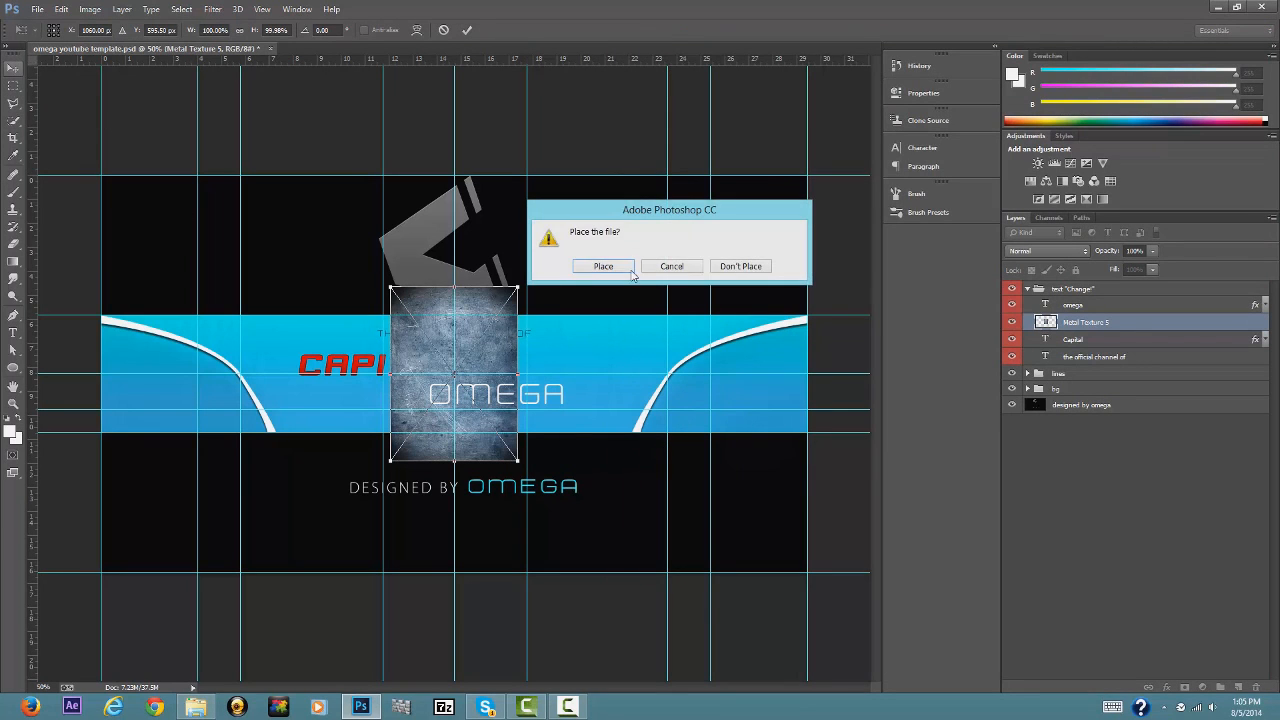
pyautogui.click(605, 274)
# Move the metal texture over the word CAPITAL and widen it until it covers the whole word.
pyautogui.moveTo(429, 348); pyautogui.dragTo(330, 328)
pyautogui.click(61, 9)
pyautogui.moveTo(200, 283)
pyautogui.click(258, 297)
pyautogui.moveTo(433, 367); pyautogui.dragTo(480, 360)
pyautogui.click(467, 29)
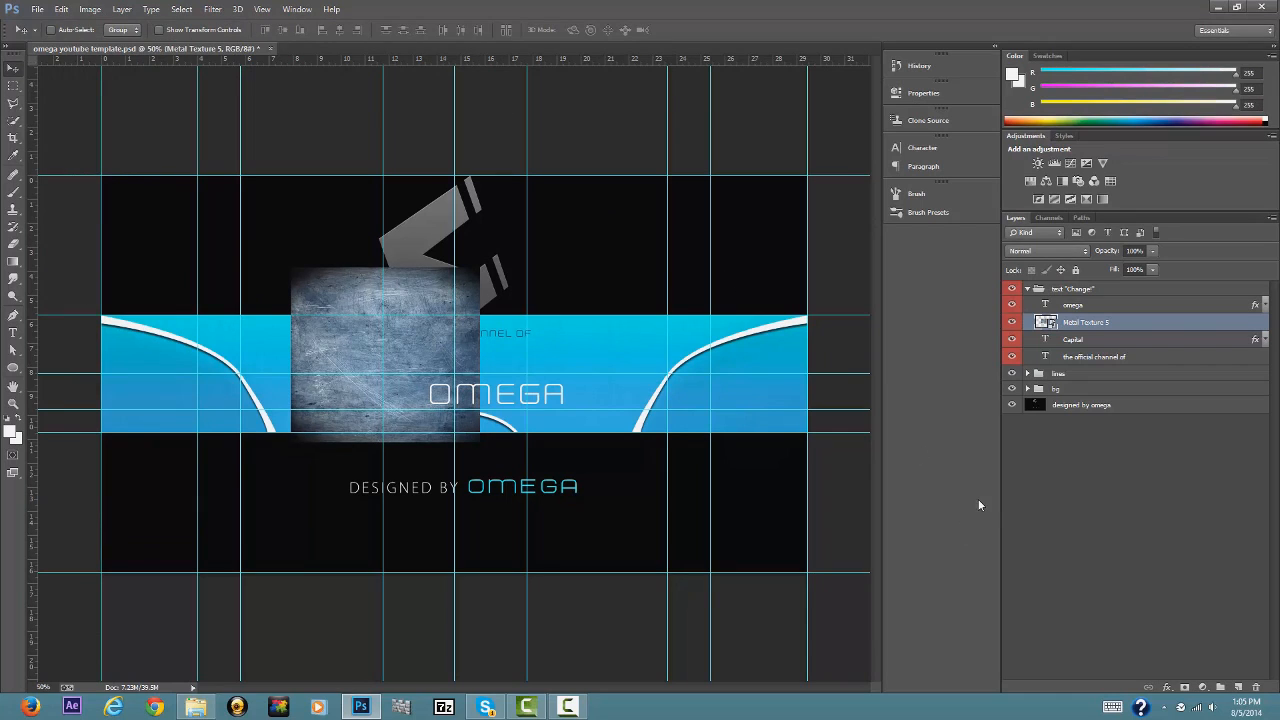
# Mask Metal Texture 5 to the letter shapes of the Capital layer and lower its opacity so the red shows through.
pyautogui.keyDown('ctrl'); pyautogui.click(1045, 340); pyautogui.keyUp('ctrl')
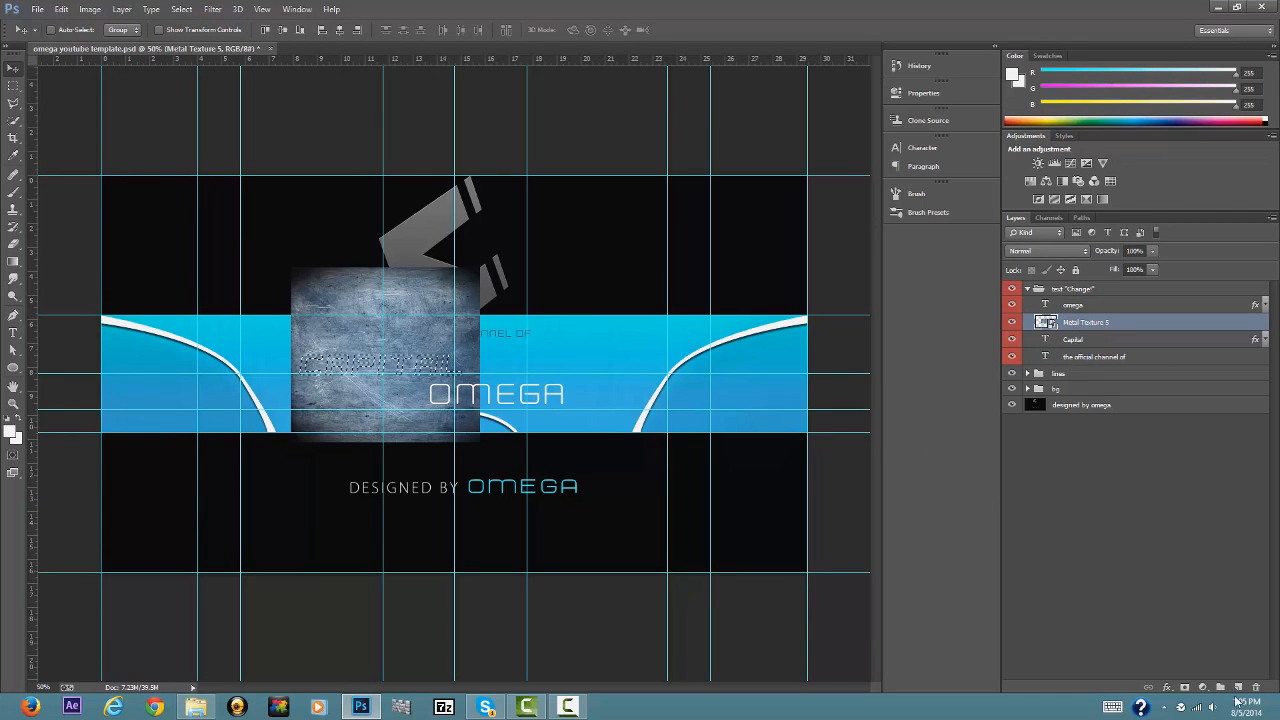
pyautogui.click(1184, 688)
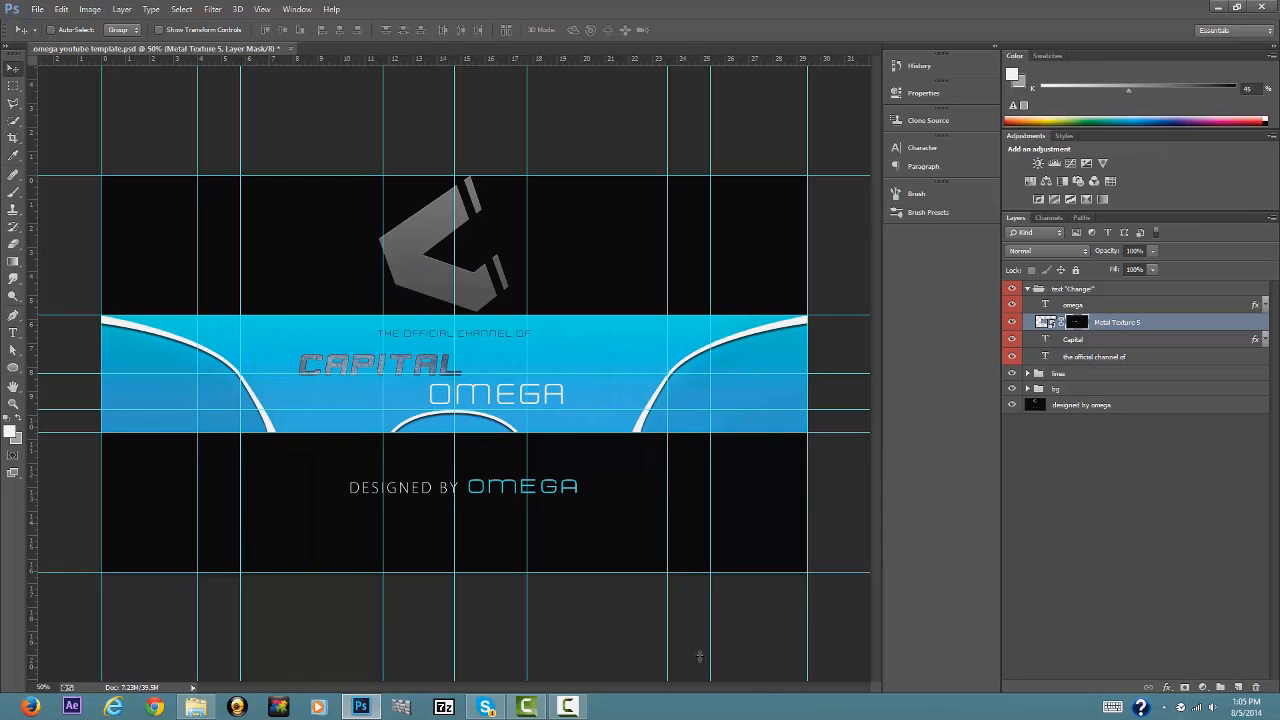
pyautogui.moveTo(1103, 258); pyautogui.dragTo(1049, 278)
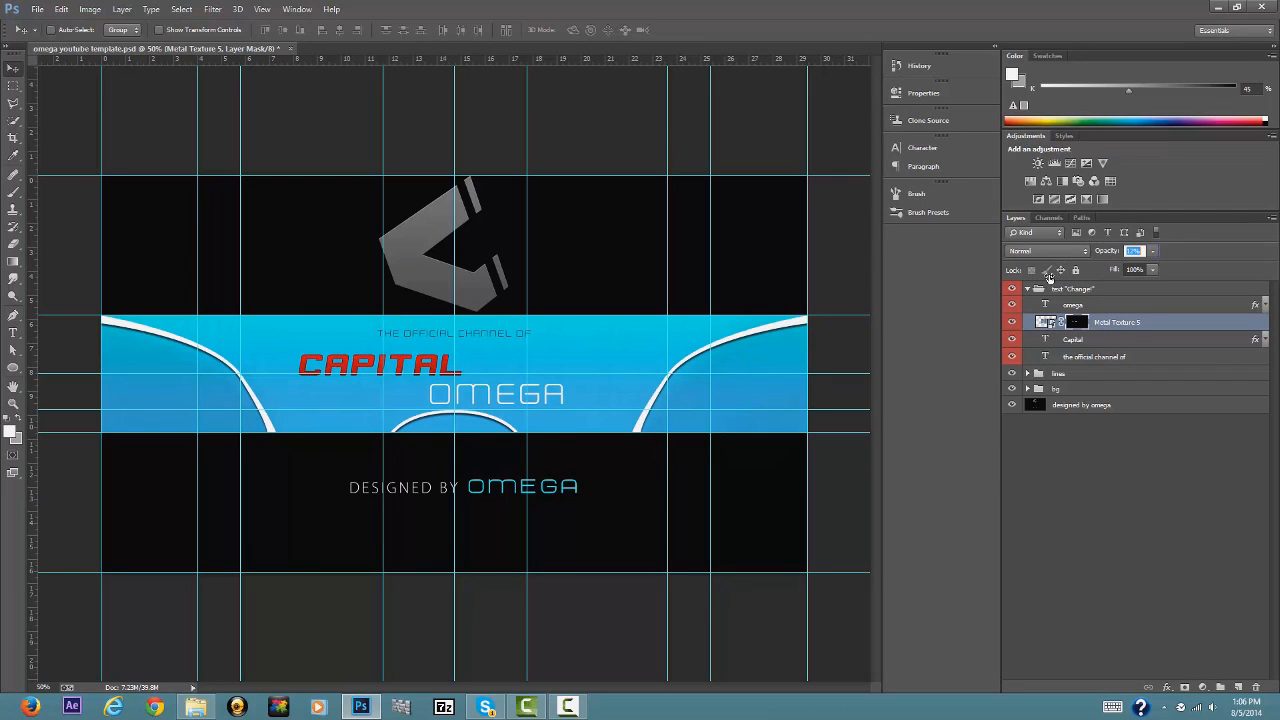
pyautogui.click(1075, 326)
pyautogui.click(1076, 340)
pyautogui.click(1078, 325)
pyautogui.click(1120, 322)
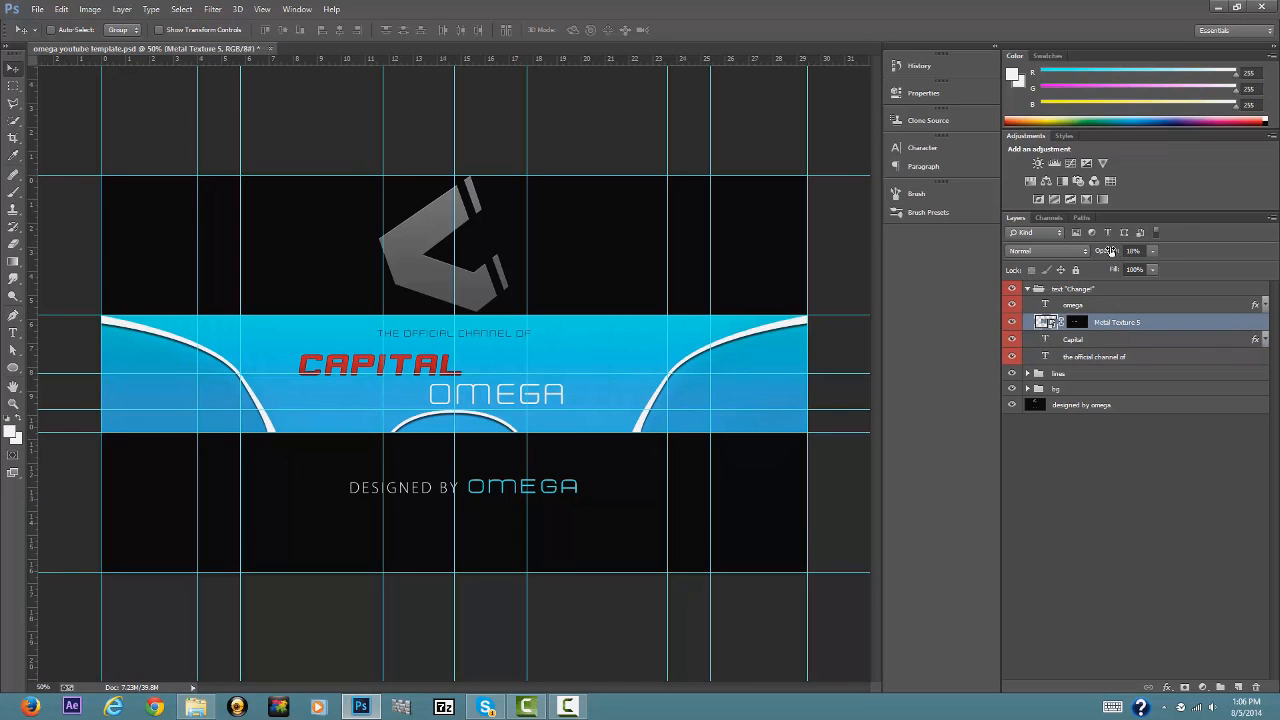
pyautogui.moveTo(1105, 253); pyautogui.dragTo(1121, 265)
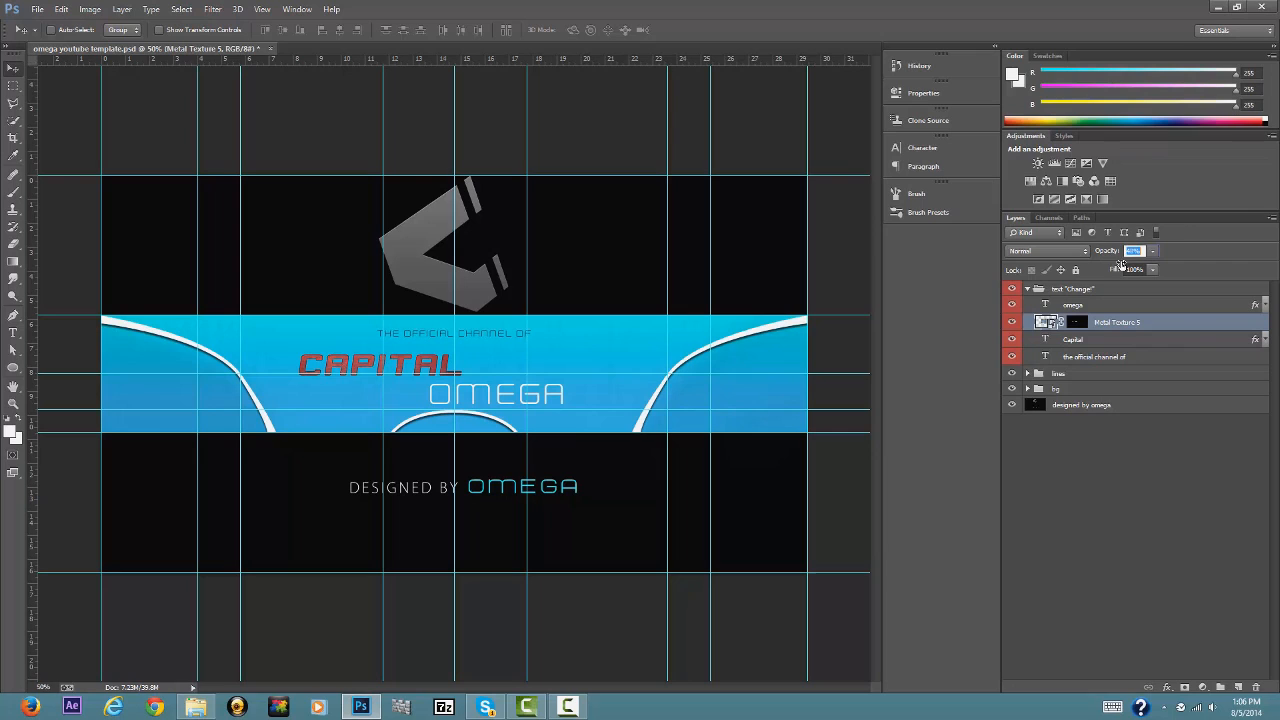
pyautogui.press('Return')
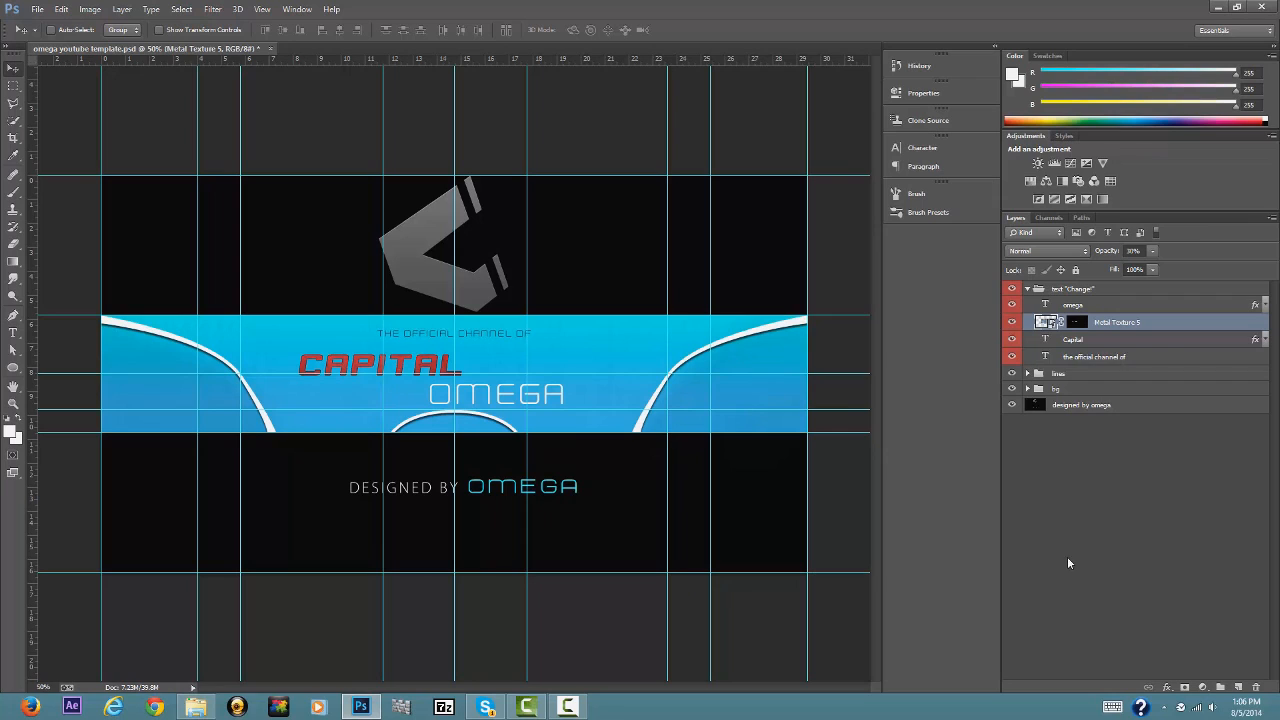
# Apply a near-white linear gradient overlay at a 90° angle to the "the official channel of" text layer.
pyautogui.click(1026, 289)
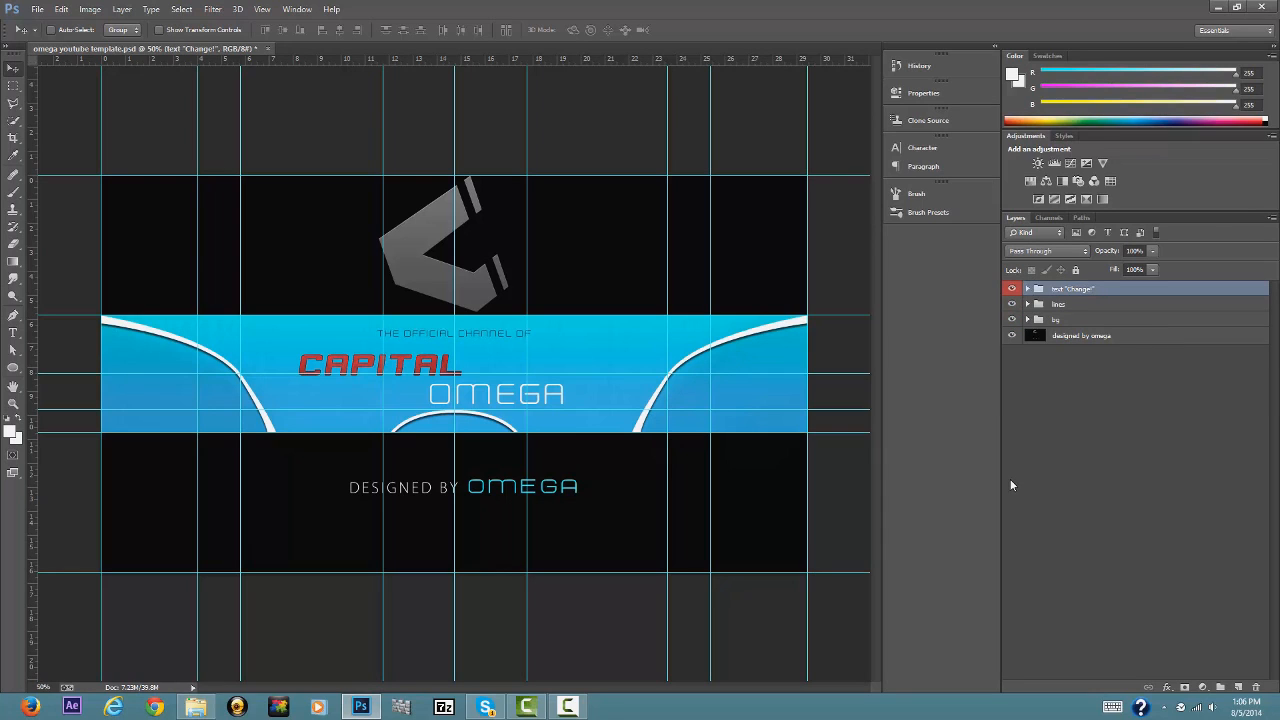
pyautogui.click(1027, 289)
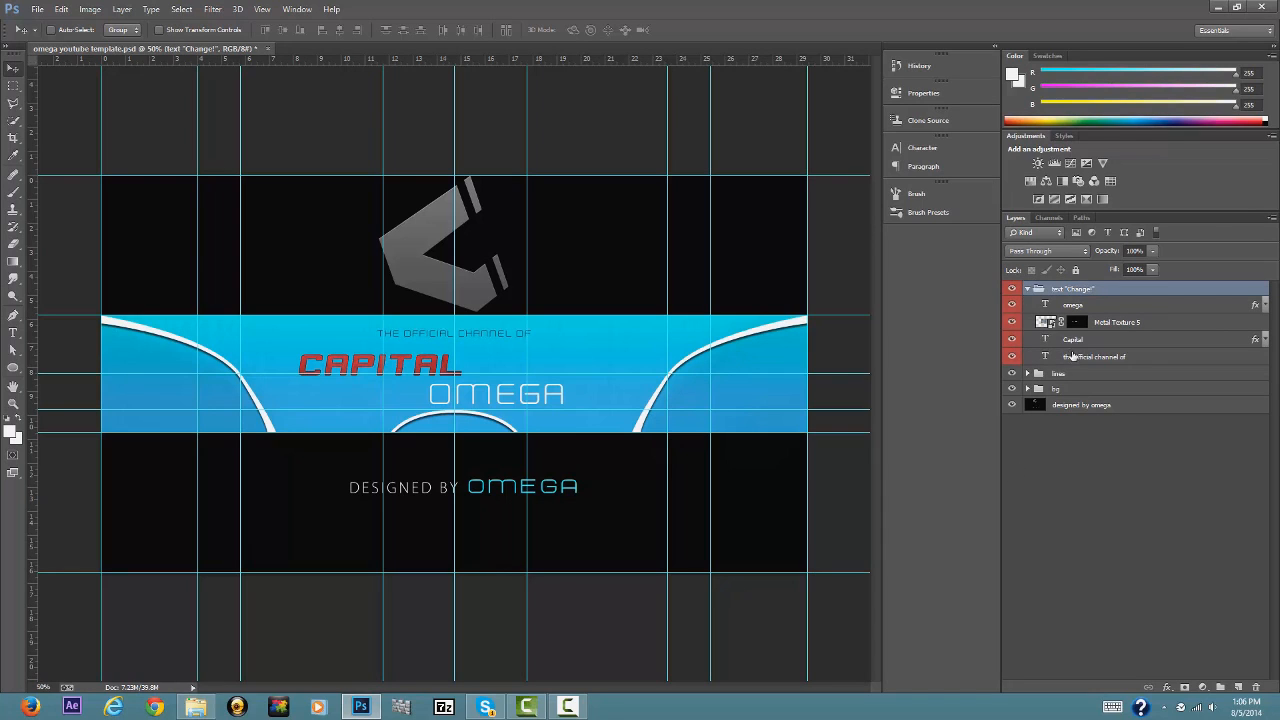
pyautogui.click(1110, 358)
pyautogui.click(20, 332)
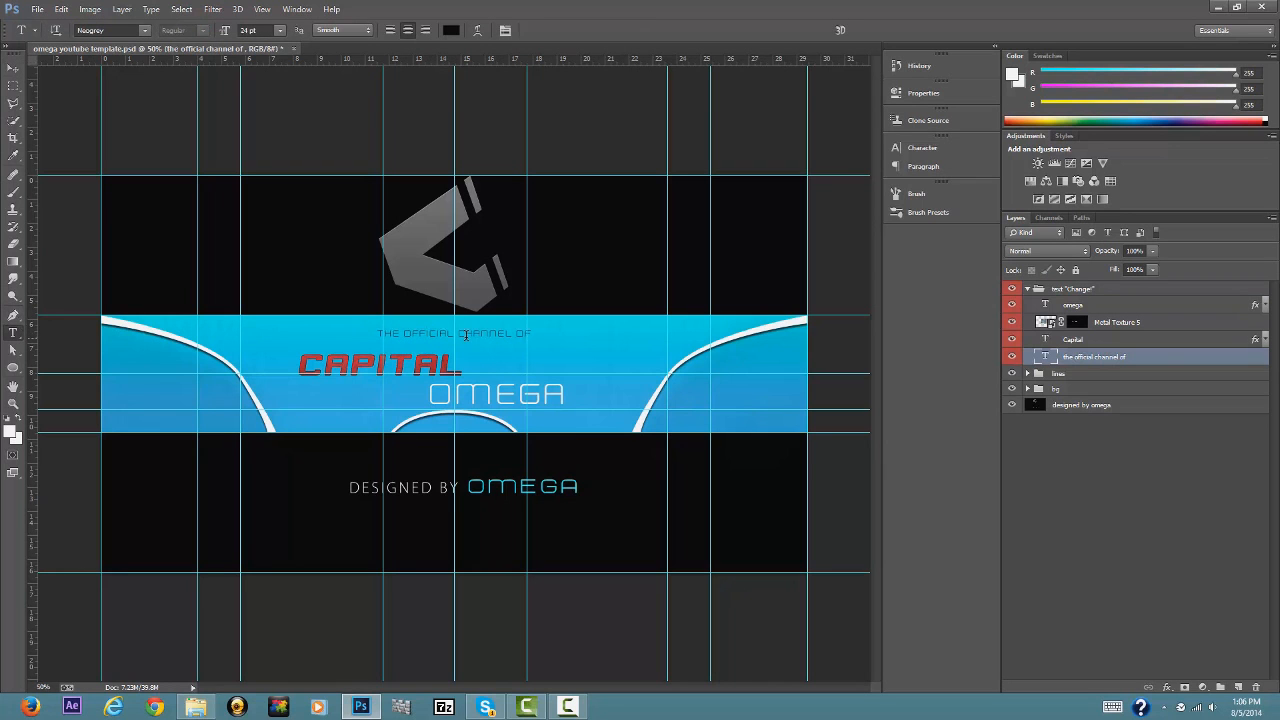
pyautogui.rightClick(1166, 357)
pyautogui.click(1018, 110)
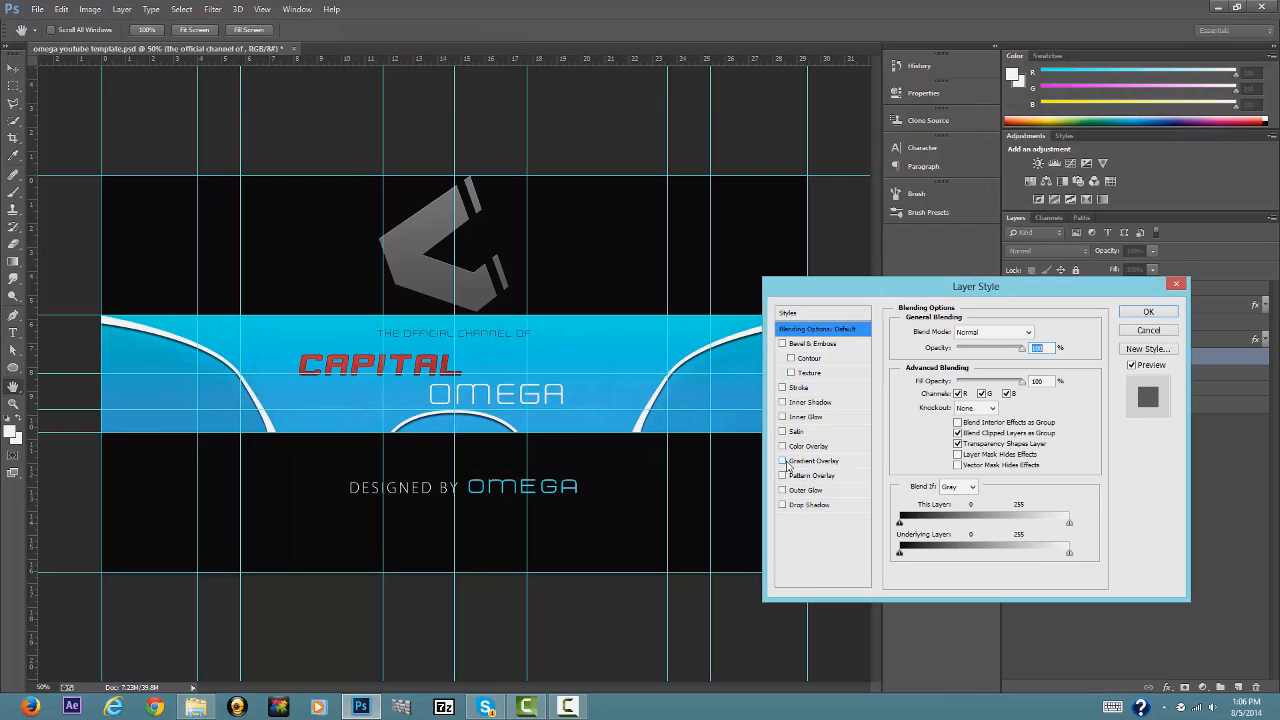
pyautogui.click(783, 461)
pyautogui.click(810, 461)
pyautogui.click(968, 370)
pyautogui.click(910, 352)
pyautogui.click(1082, 292)
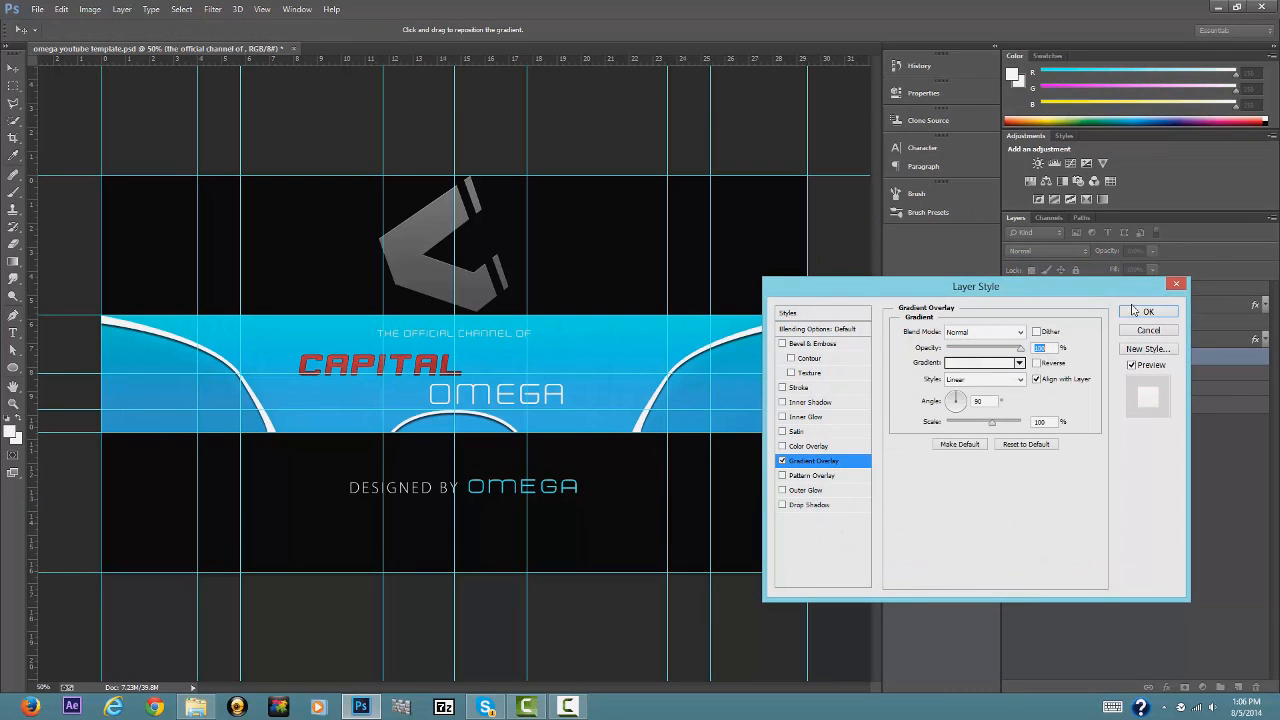
pyautogui.click(1146, 312)
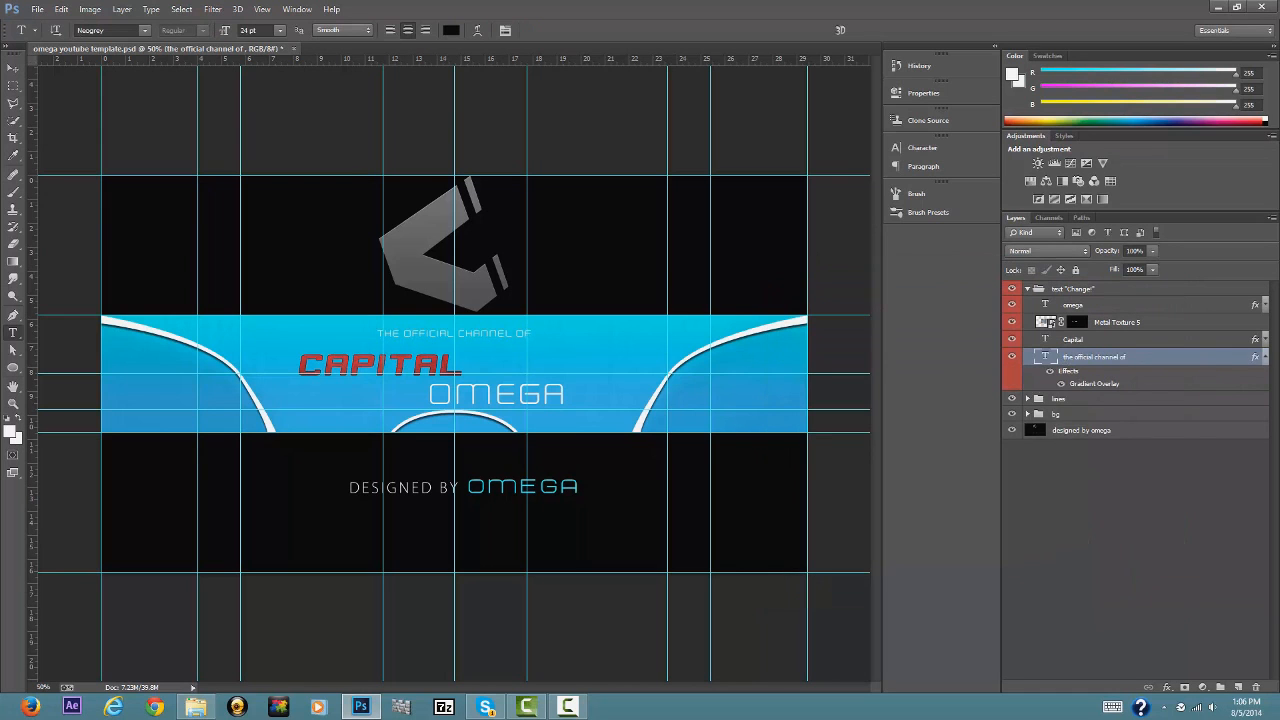
# Add a thin black (000000) outside stroke with reduced opacity to the "the official channel of" text.
pyautogui.rightClick(1210, 364)
pyautogui.click(1020, 185)
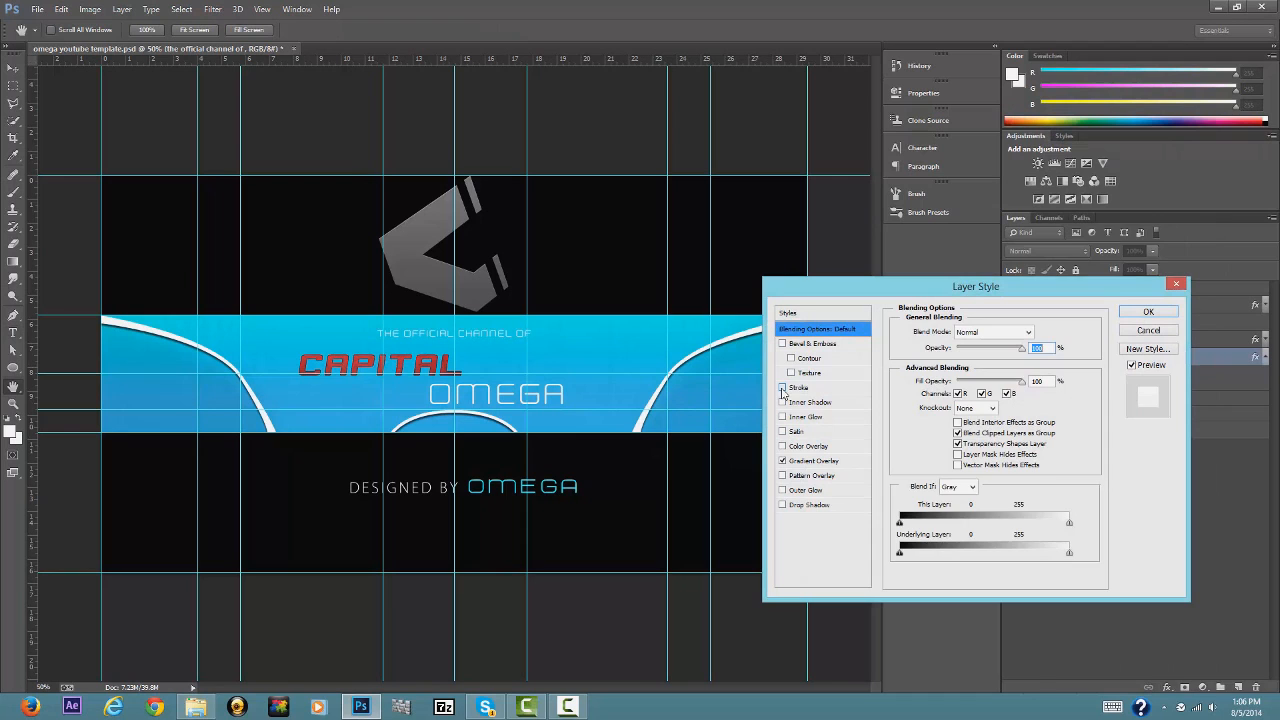
pyautogui.click(800, 388)
pyautogui.click(925, 422)
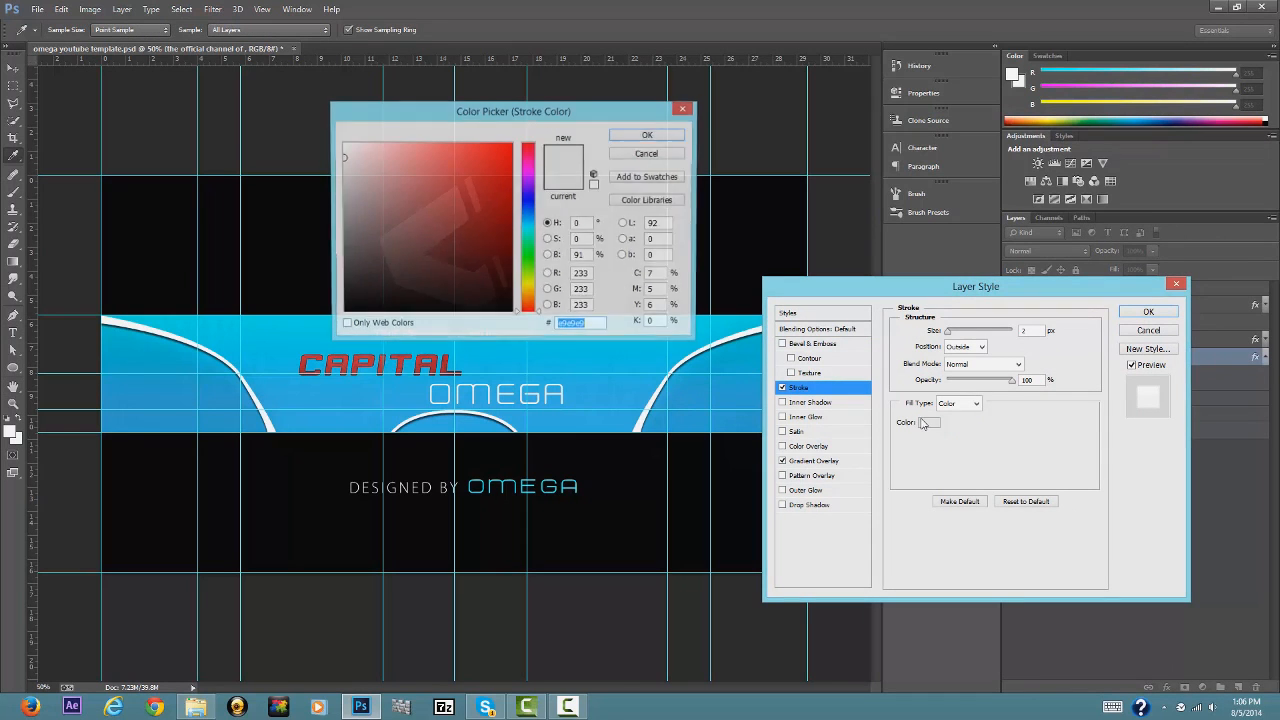
pyautogui.write('000000')
pyautogui.click(633, 137)
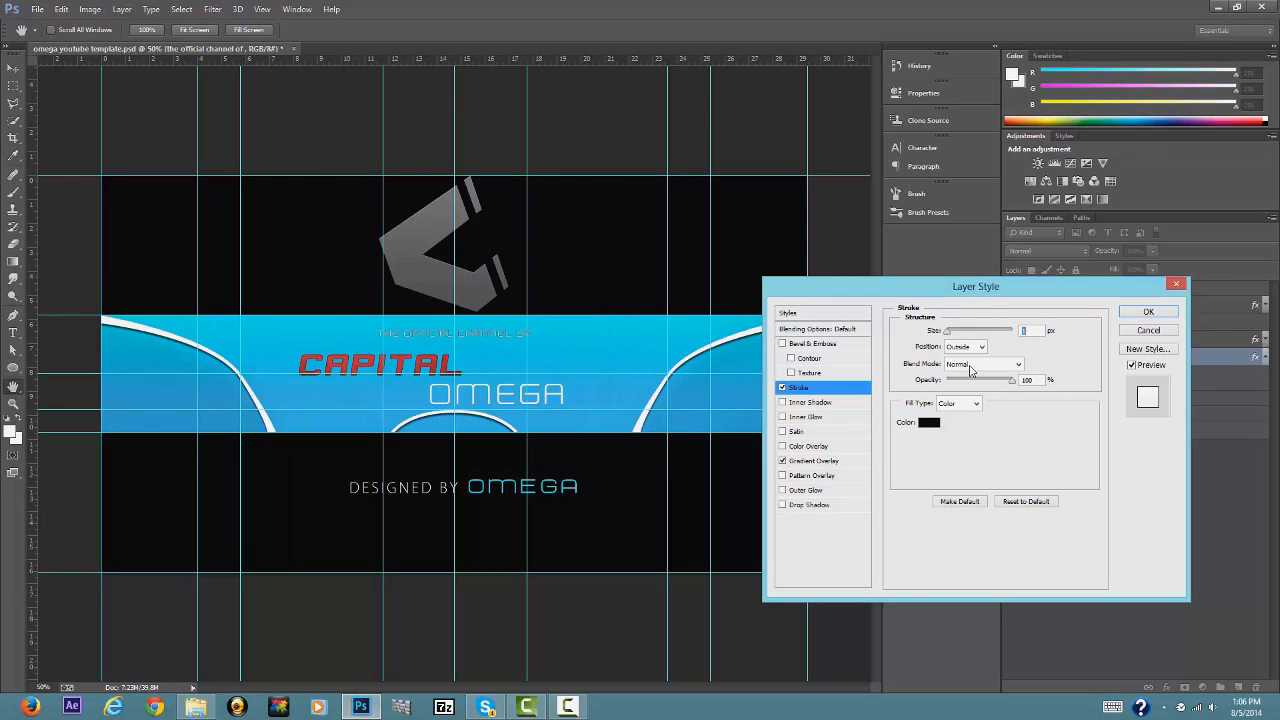
pyautogui.moveTo(986, 385); pyautogui.dragTo(974, 385)
pyautogui.moveTo(948, 333); pyautogui.dragTo(948, 345)
pyautogui.click(1142, 313)
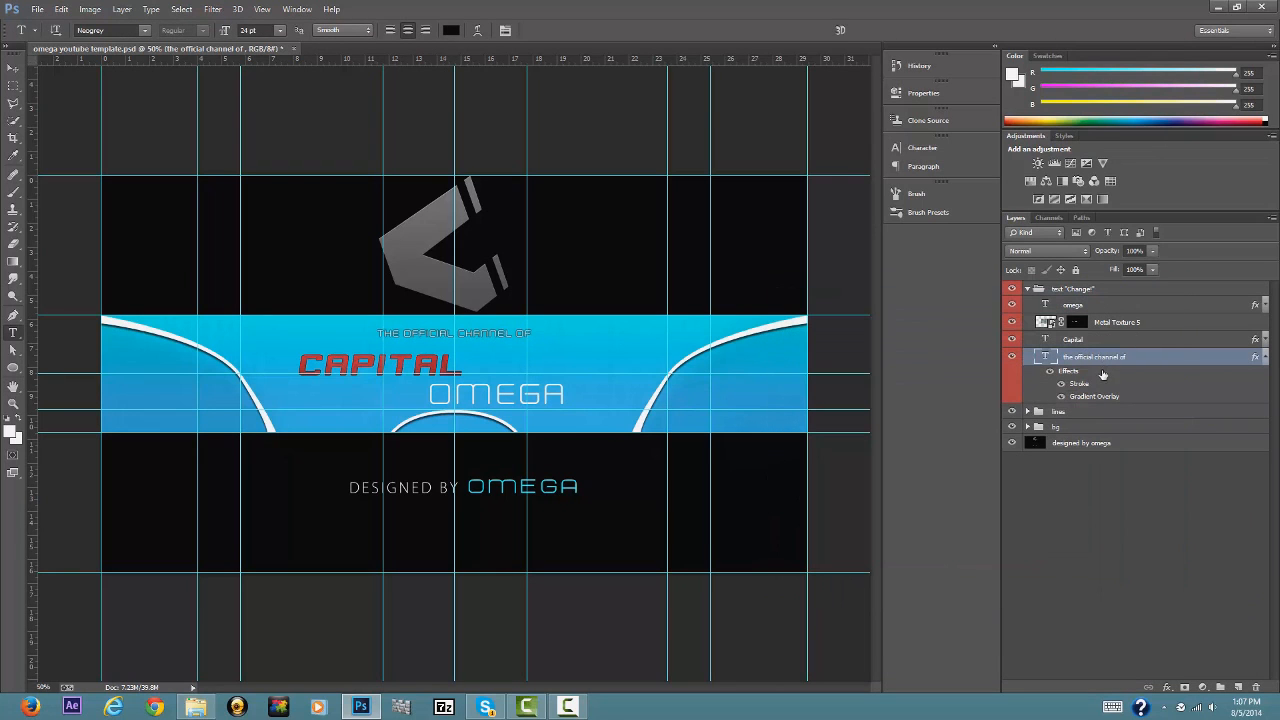
# Add a black outside stroke at 43% opacity to the omega text layer and increase its size slightly.
pyautogui.rightClick(1087, 307)
pyautogui.click(1076, 106)
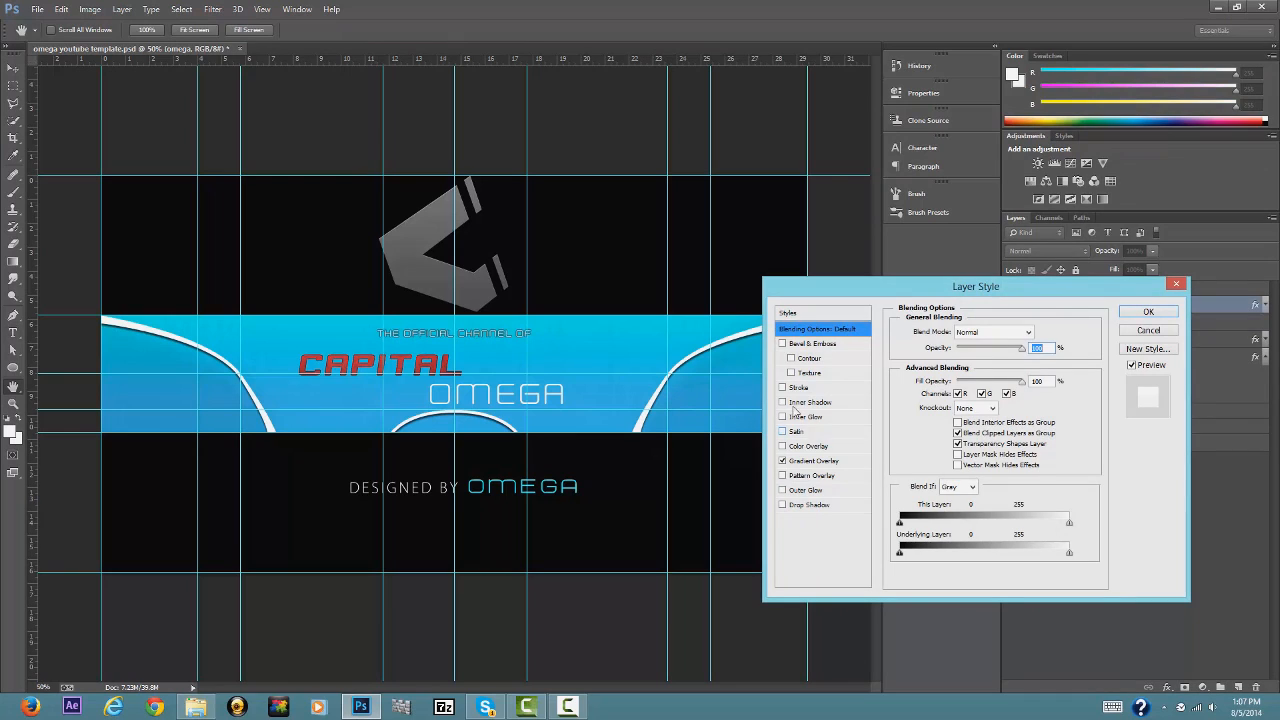
pyautogui.click(790, 387)
pyautogui.moveTo(998, 383); pyautogui.dragTo(978, 398)
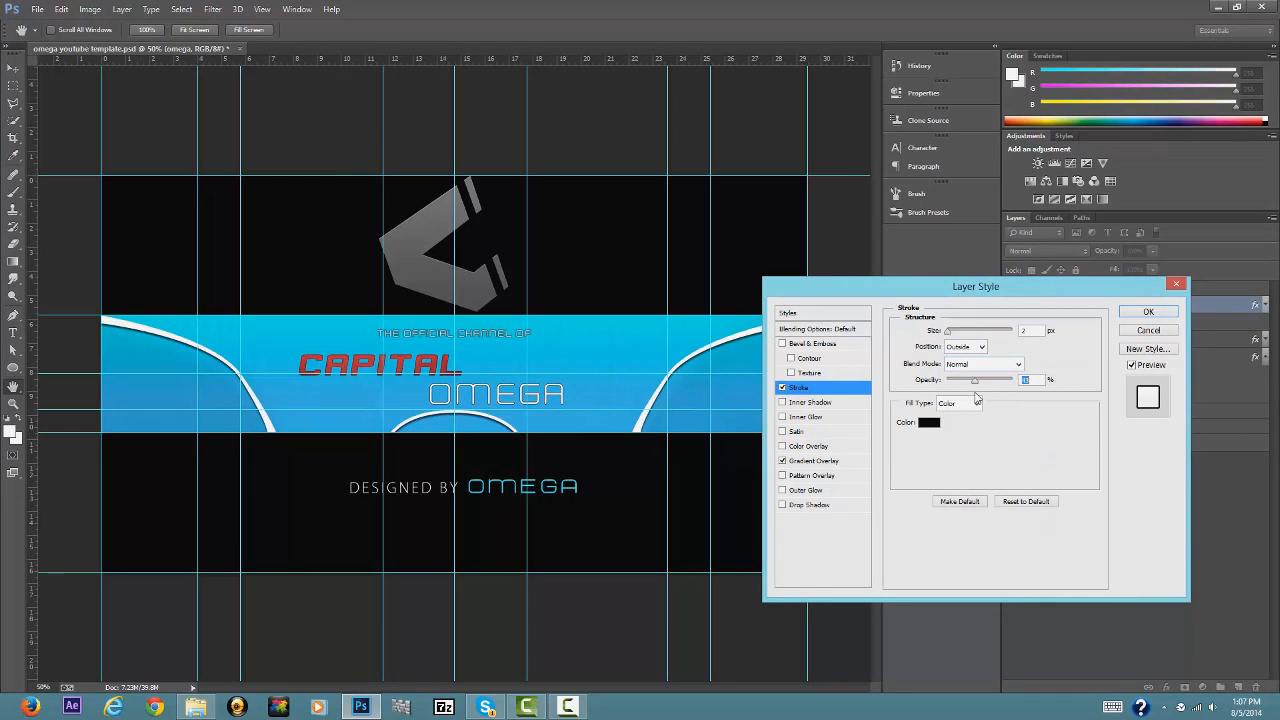
pyautogui.moveTo(948, 331); pyautogui.dragTo(948, 333)
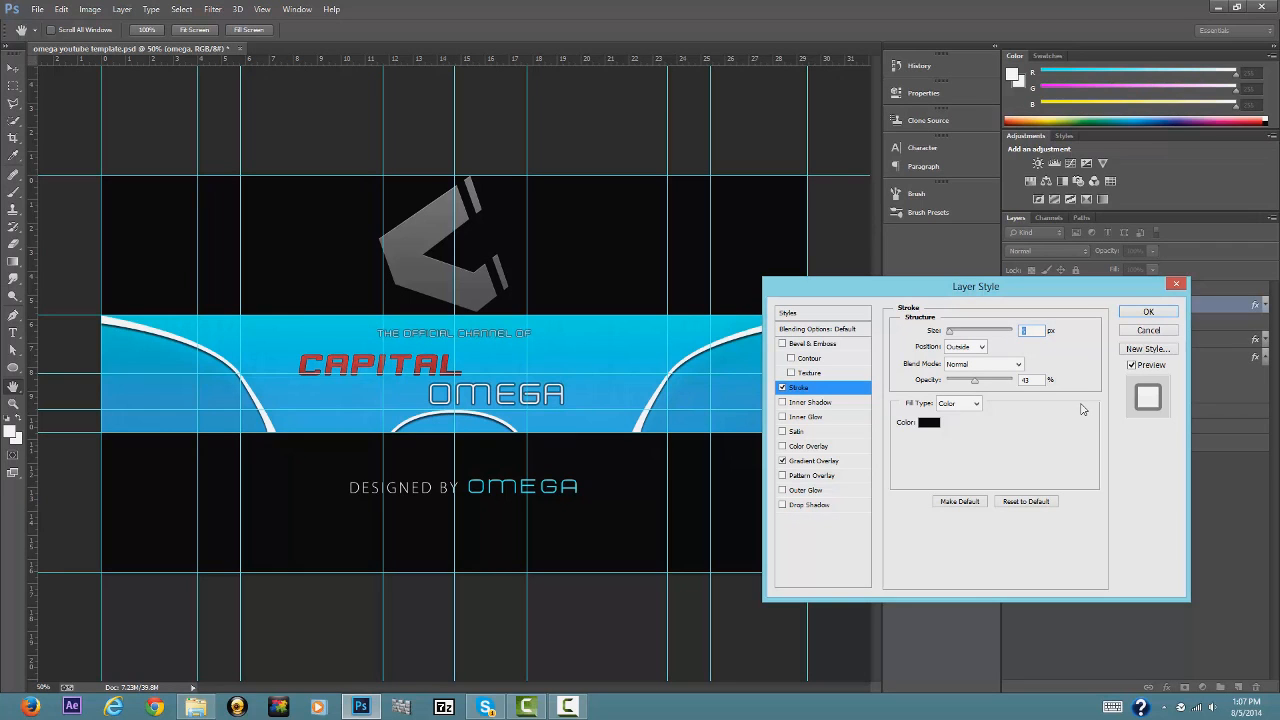
pyautogui.click(1130, 315)
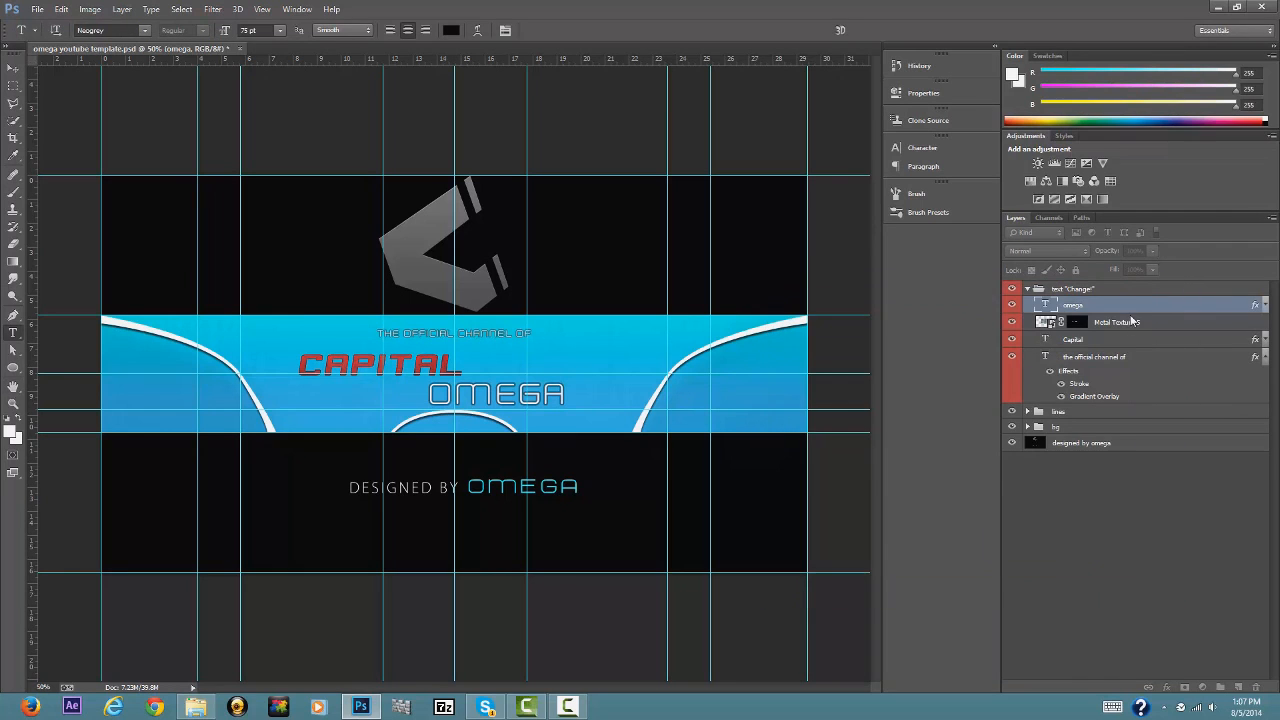
# Collapse the text group, add a new layer above it and stamp a white Twitter bird brush near the banner's upper edge.
pyautogui.click(1027, 289)
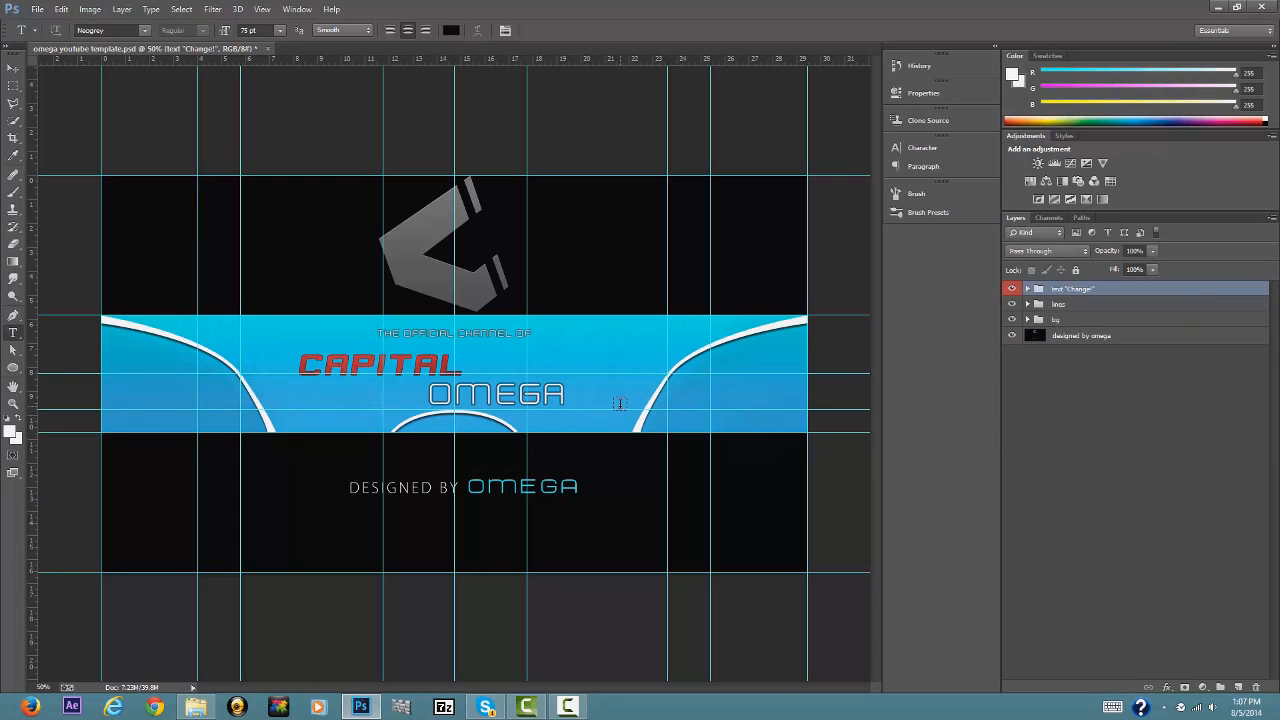
pyautogui.click(1237, 687)
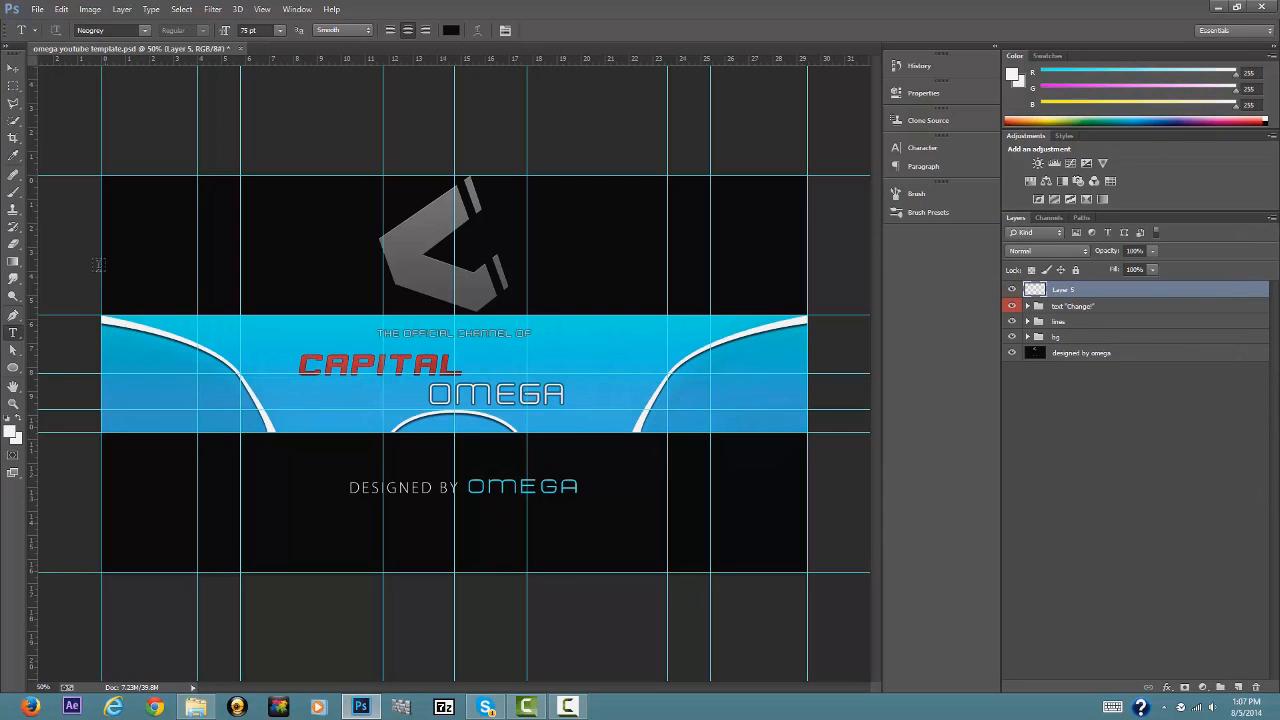
pyautogui.click(13, 191)
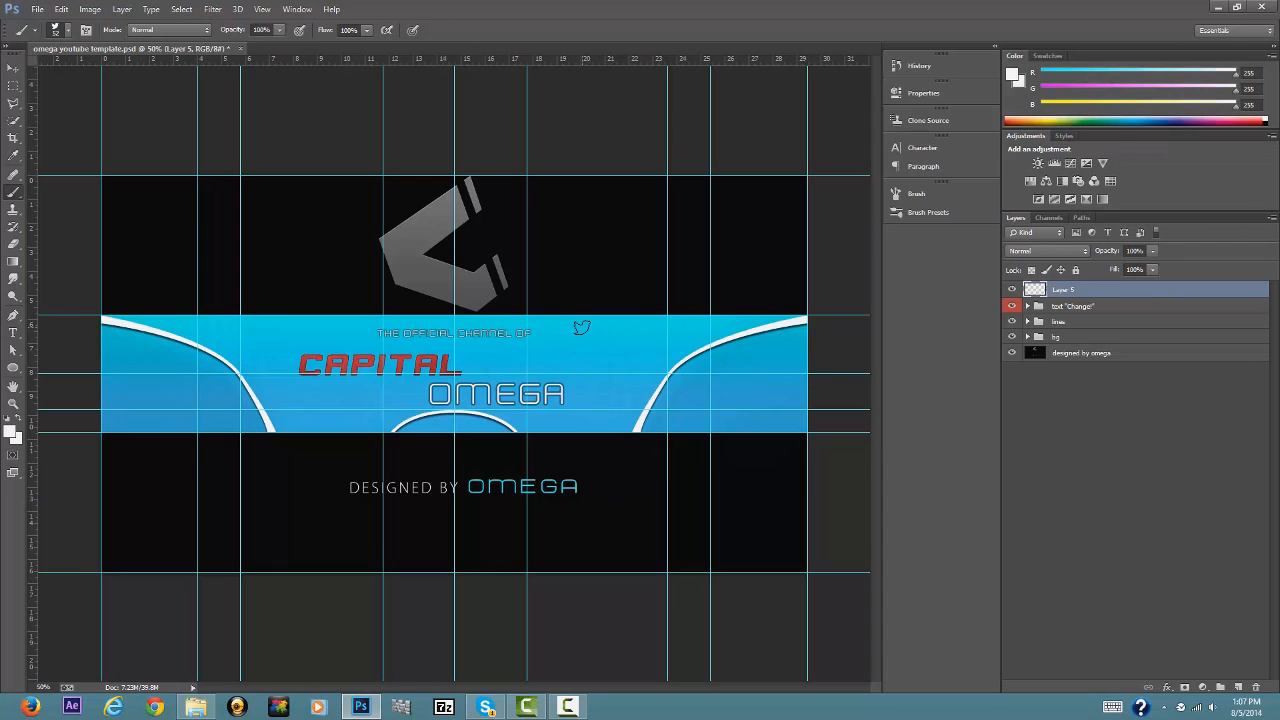
pyautogui.click(582, 328)
pyautogui.click(582, 328)
pyautogui.click(13, 332)
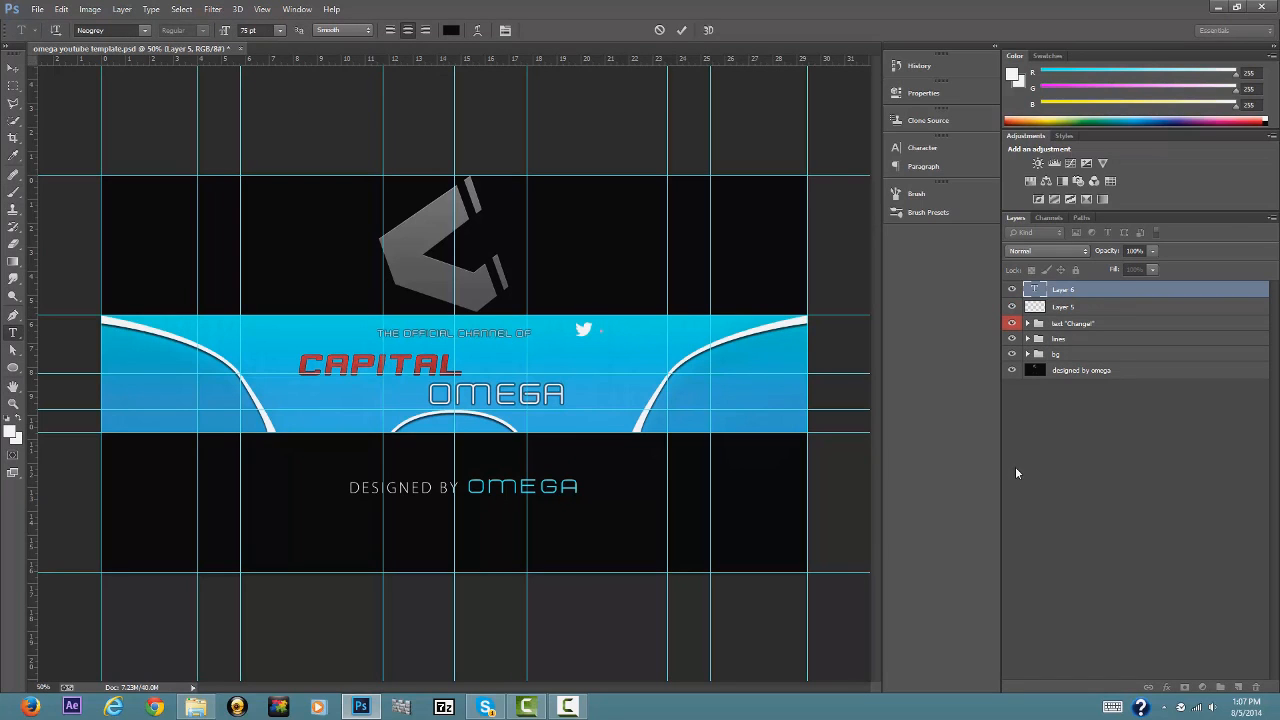
pyautogui.click(281, 30)
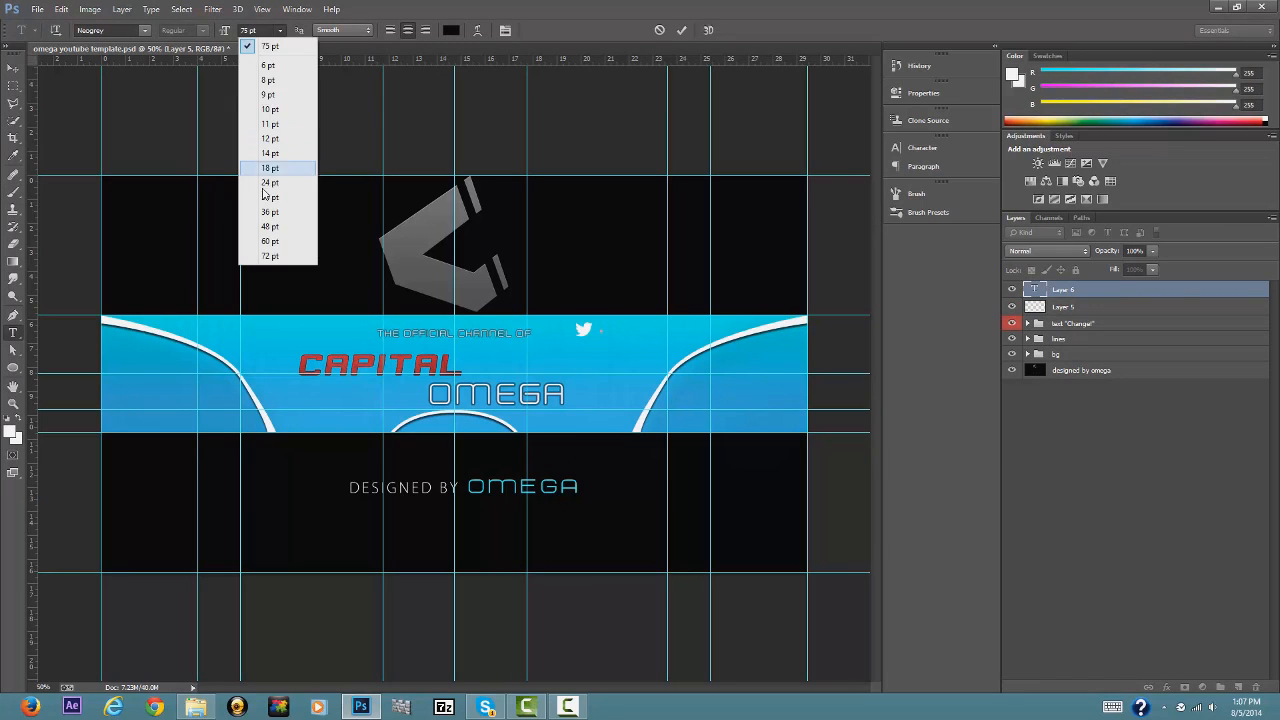
pyautogui.click(282, 228)
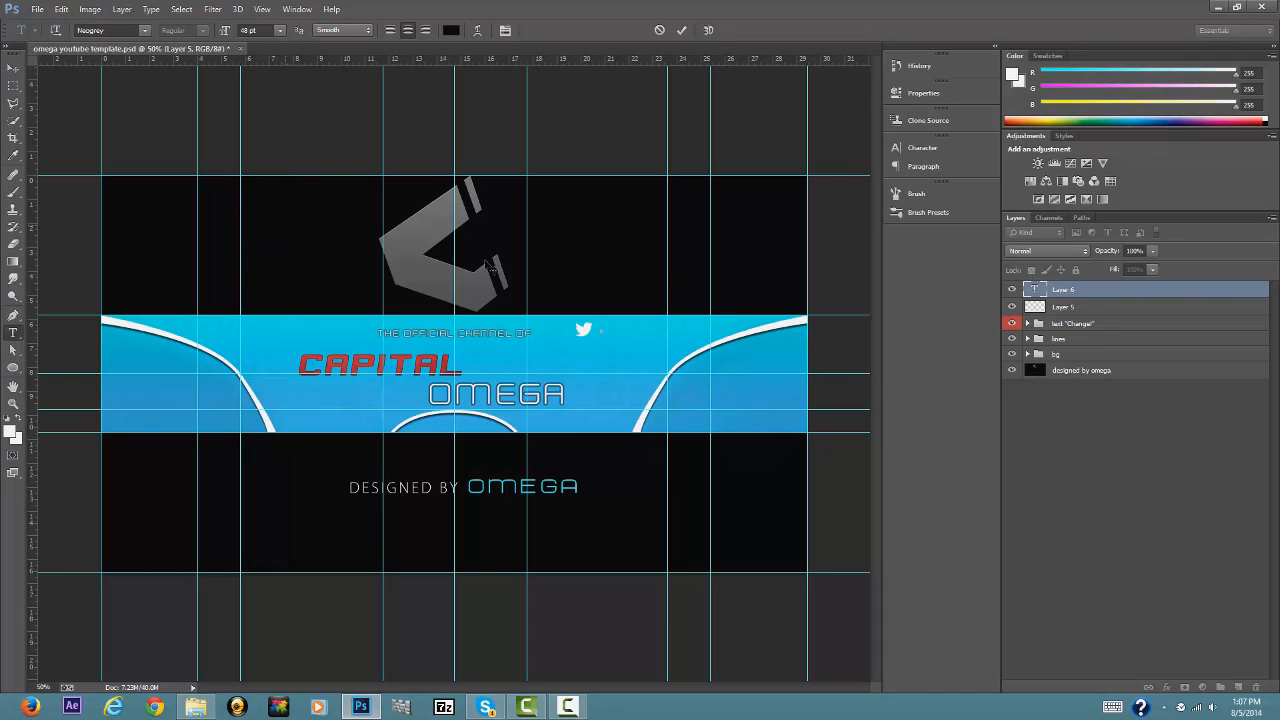
pyautogui.write('@TWITTER')
pyautogui.hotkey('ctrl', 'a')
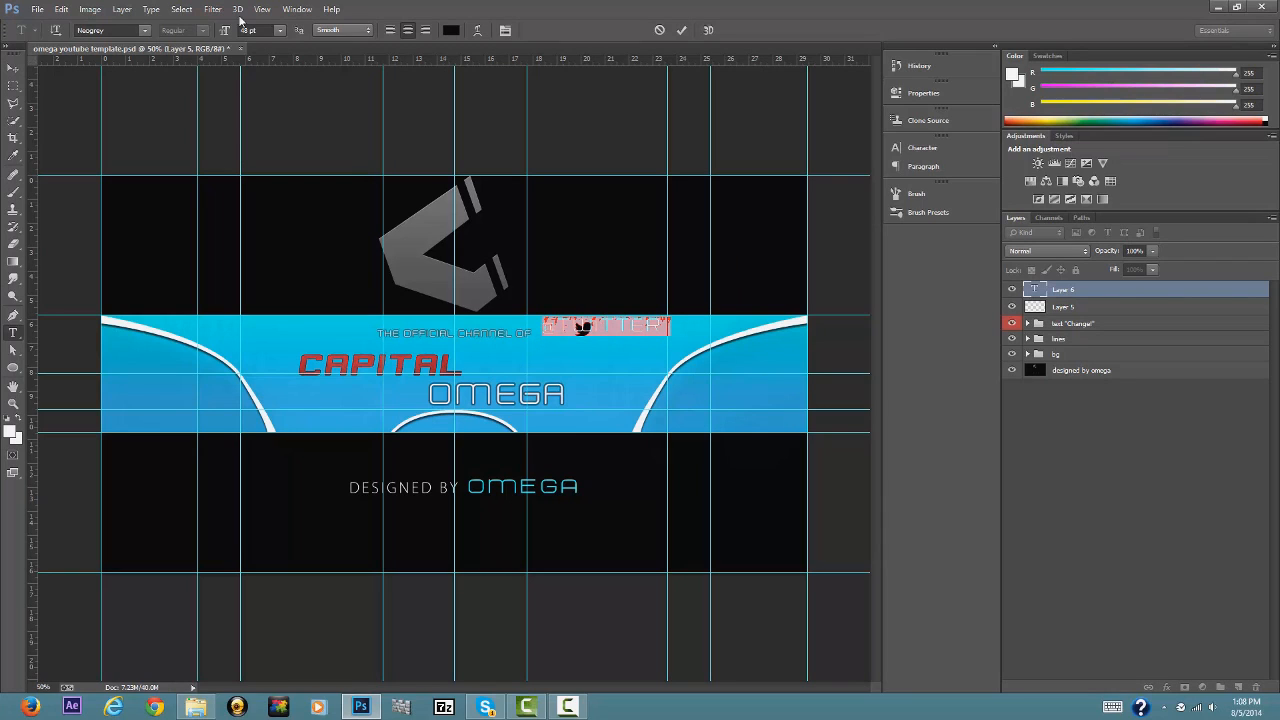
pyautogui.moveTo(224, 31); pyautogui.dragTo(205, 45)
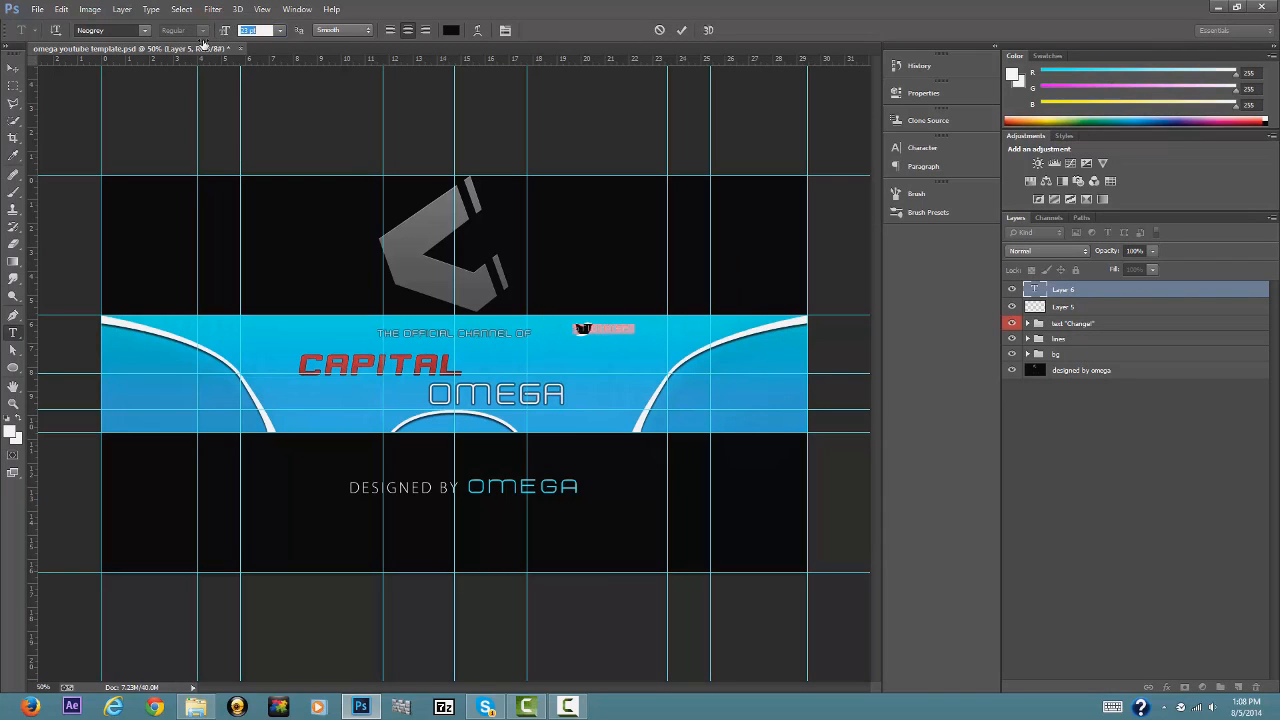
pyautogui.click(681, 30)
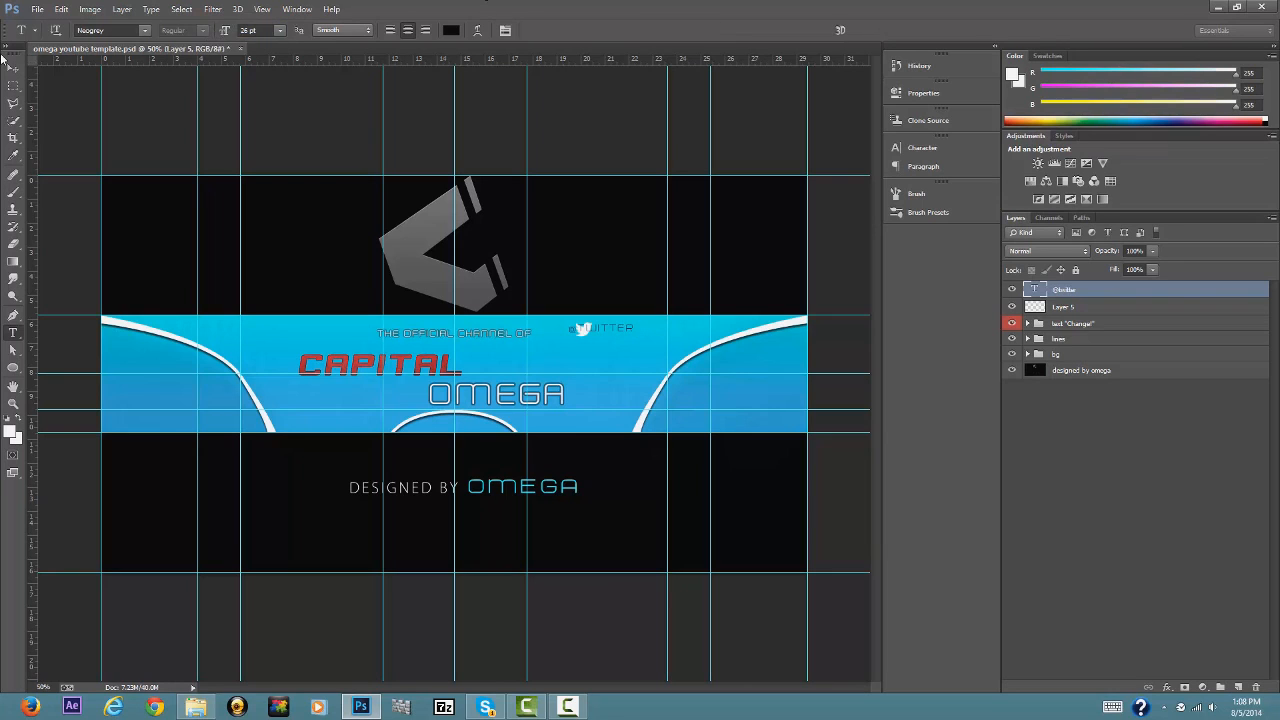
pyautogui.click(13, 66)
pyautogui.moveTo(607, 330); pyautogui.dragTo(634, 337)
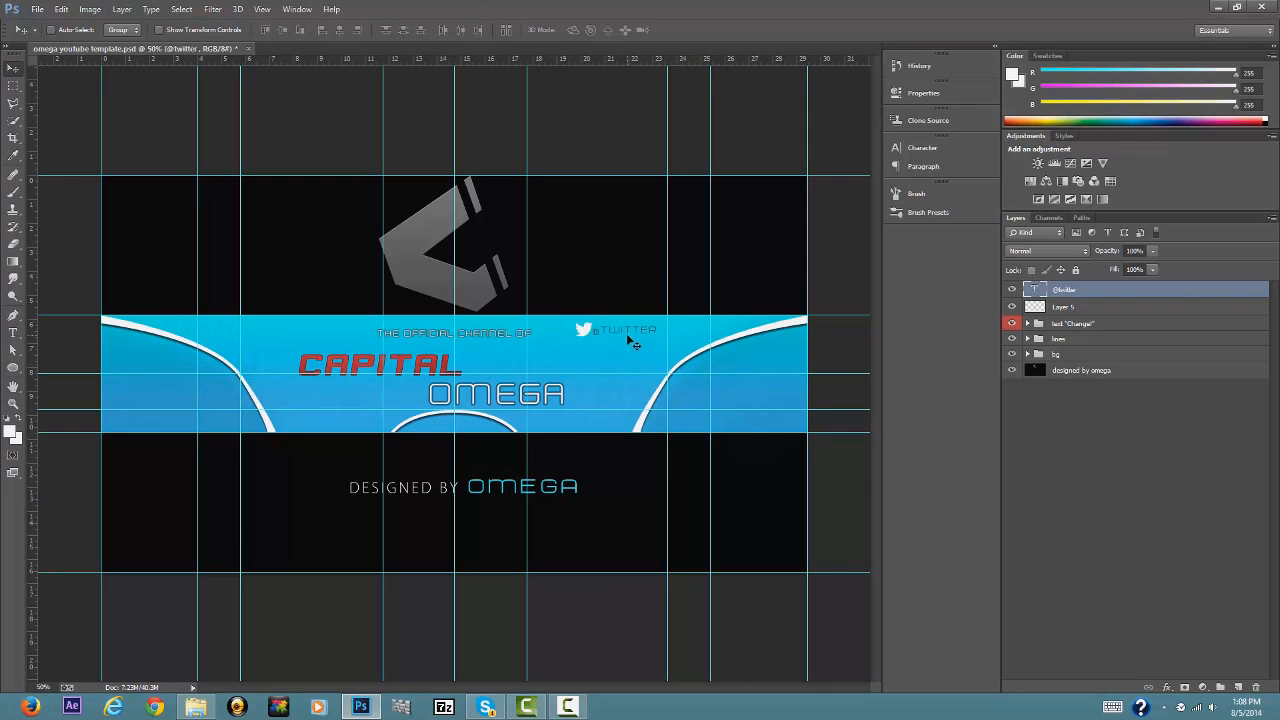
pyautogui.doubleClick(1060, 290)
pyautogui.write('thange')
pyautogui.press('Return')
pyautogui.doubleClick(1066, 291)
pyautogui.write('t')
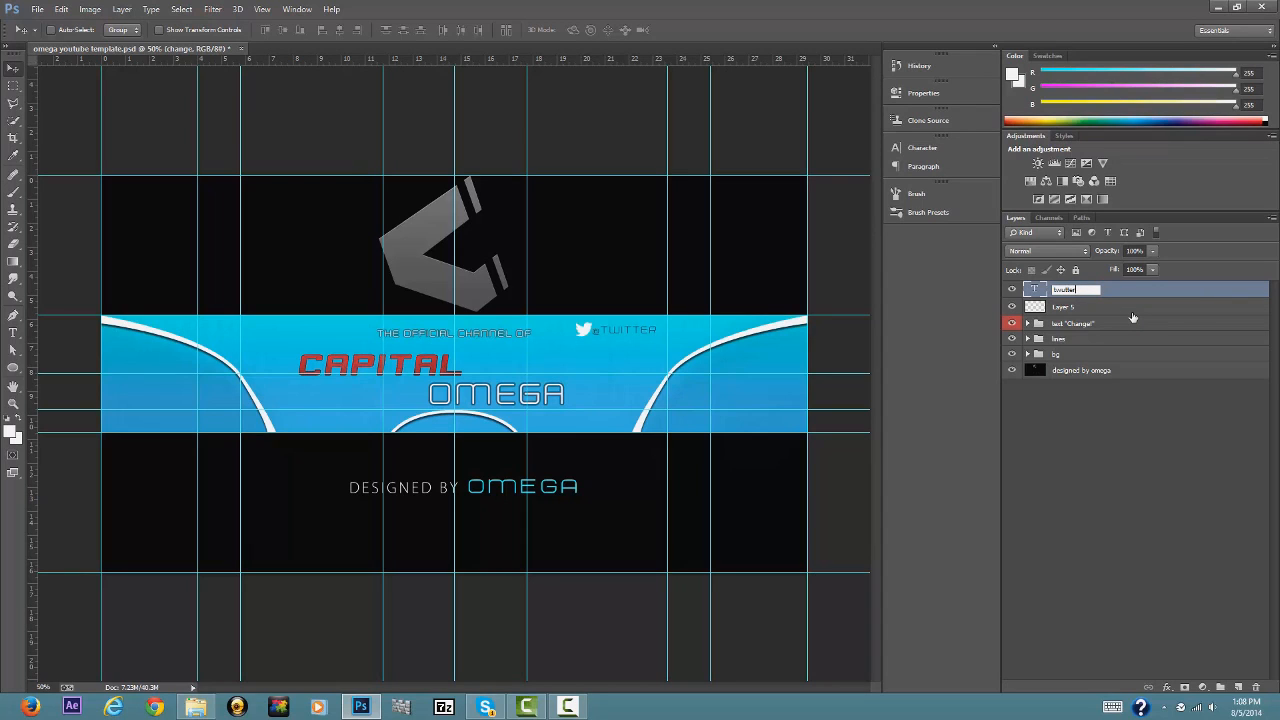
pyautogui.press('Return')
pyautogui.moveTo(1108, 289); pyautogui.dragTo(1118, 323)
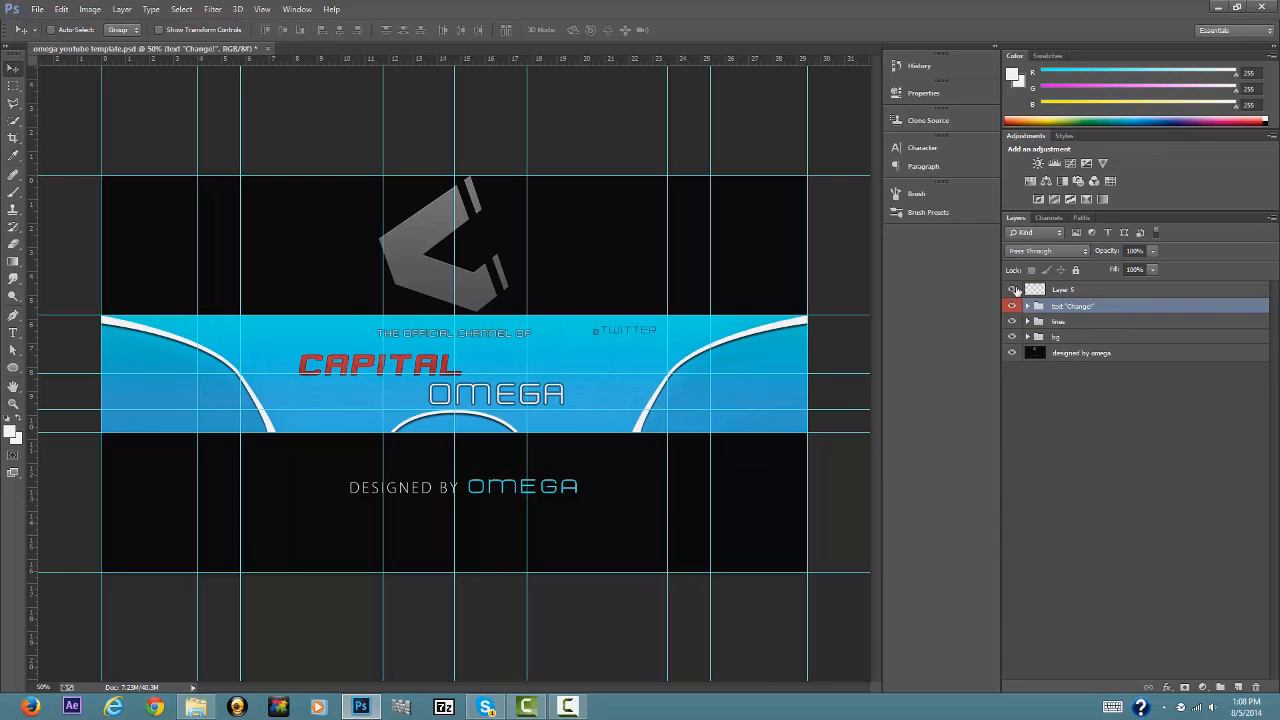
# Rename Layer 5, which holds the Twitter bird, as "twitter symbol".
pyautogui.doubleClick(1073, 293)
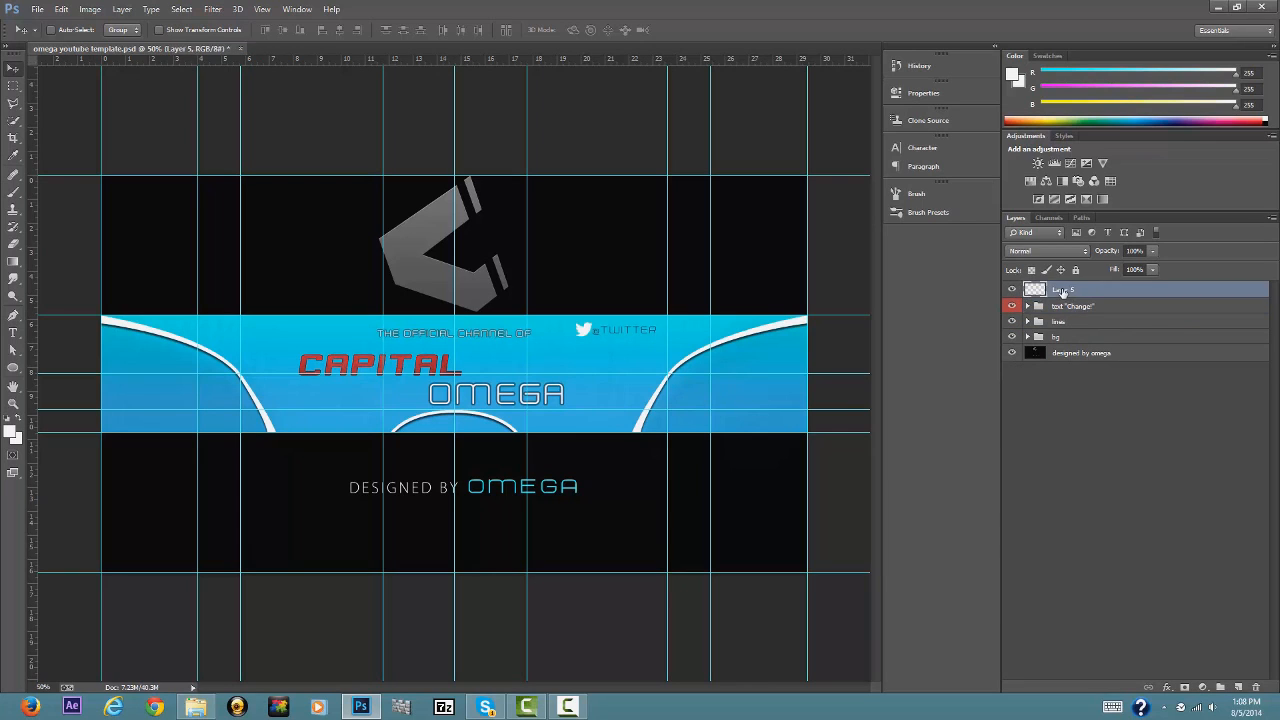
pyautogui.write('twitte')
pyautogui.press('BackSpace')
pyautogui.press('BackSpace')
pyautogui.press('BackSpace')
pyautogui.press('BackSpace')
pyautogui.write('itter symbol')
pyautogui.press('Return')
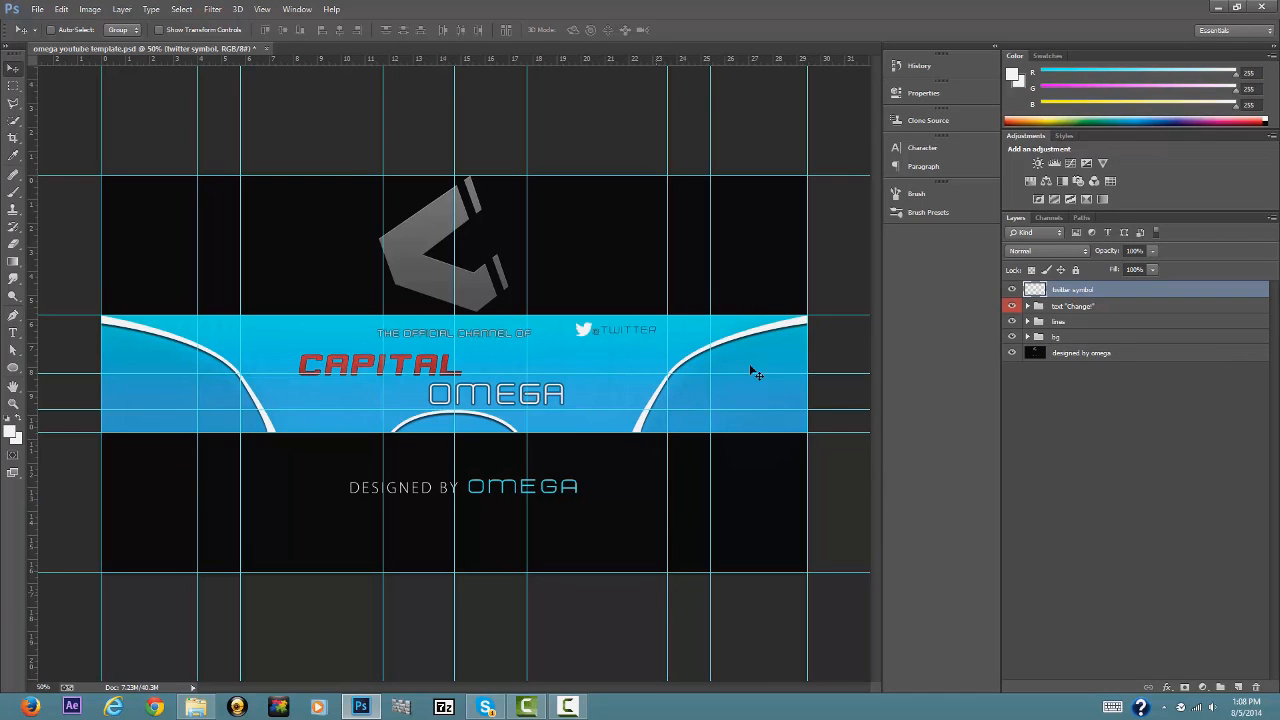
# Expand the bg group and check the opacity of Layer 3 inside it.
pyautogui.click(1205, 337)
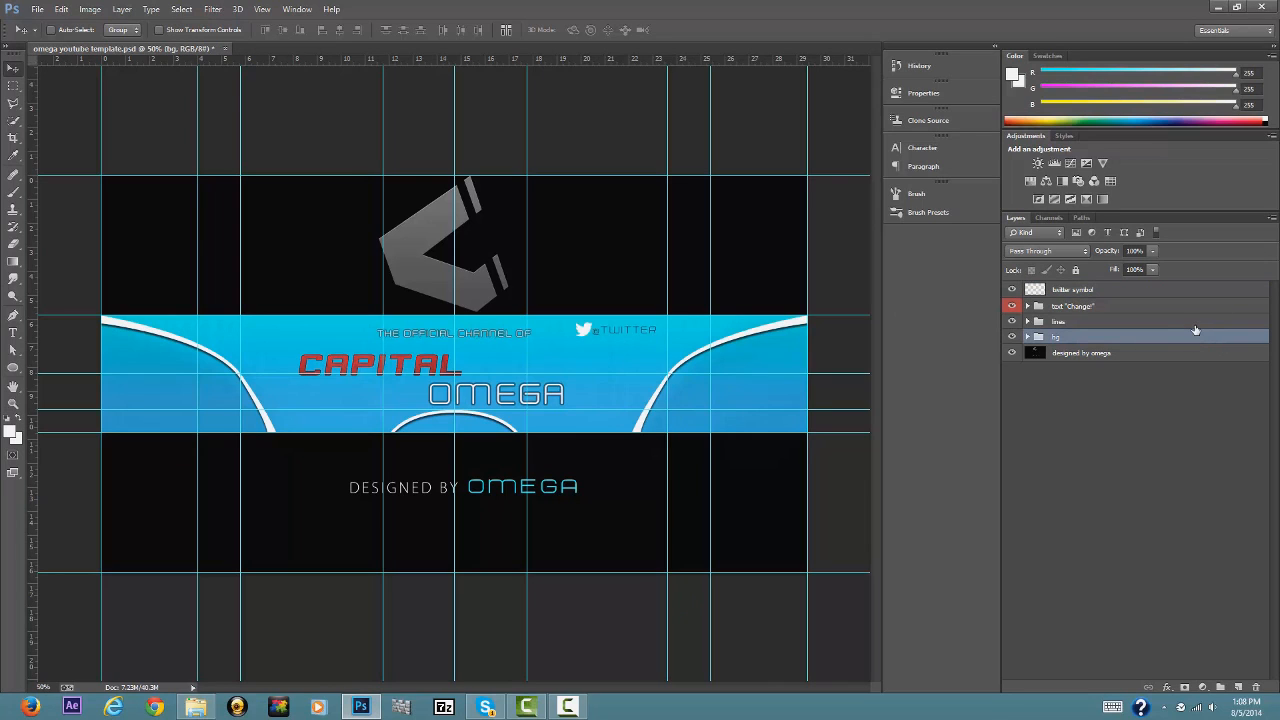
pyautogui.click(1188, 323)
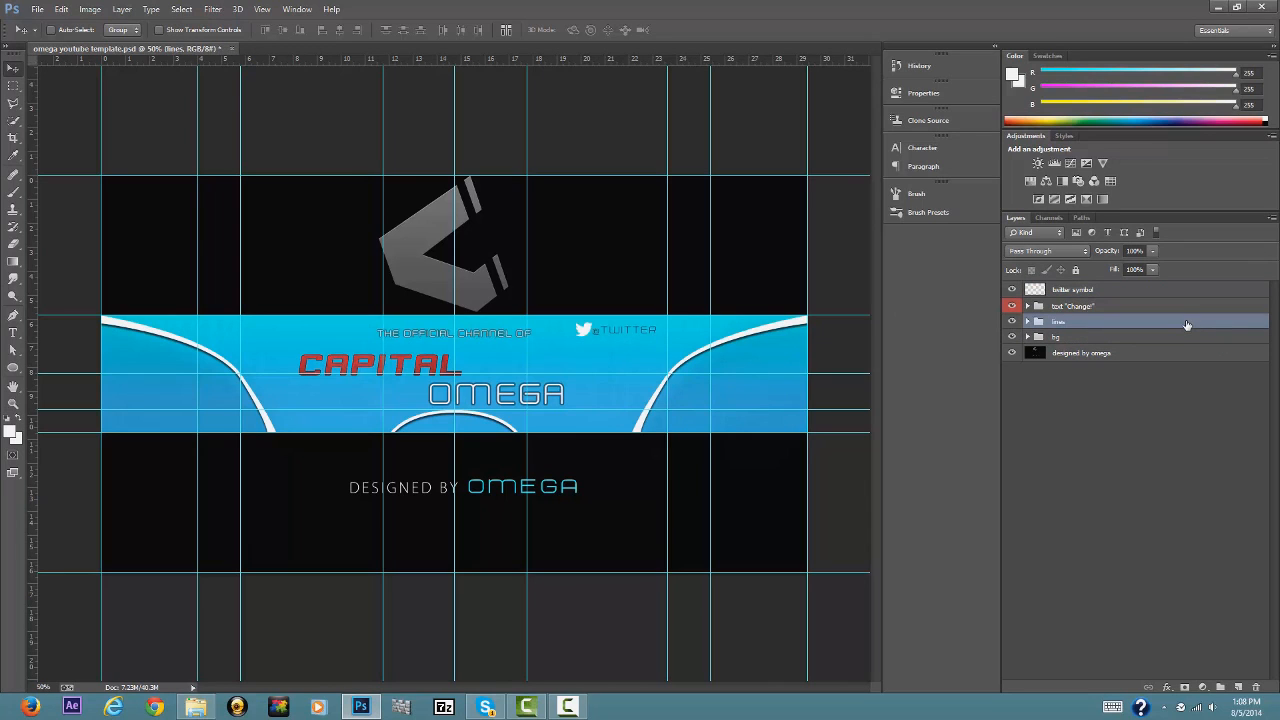
pyautogui.click(1048, 338)
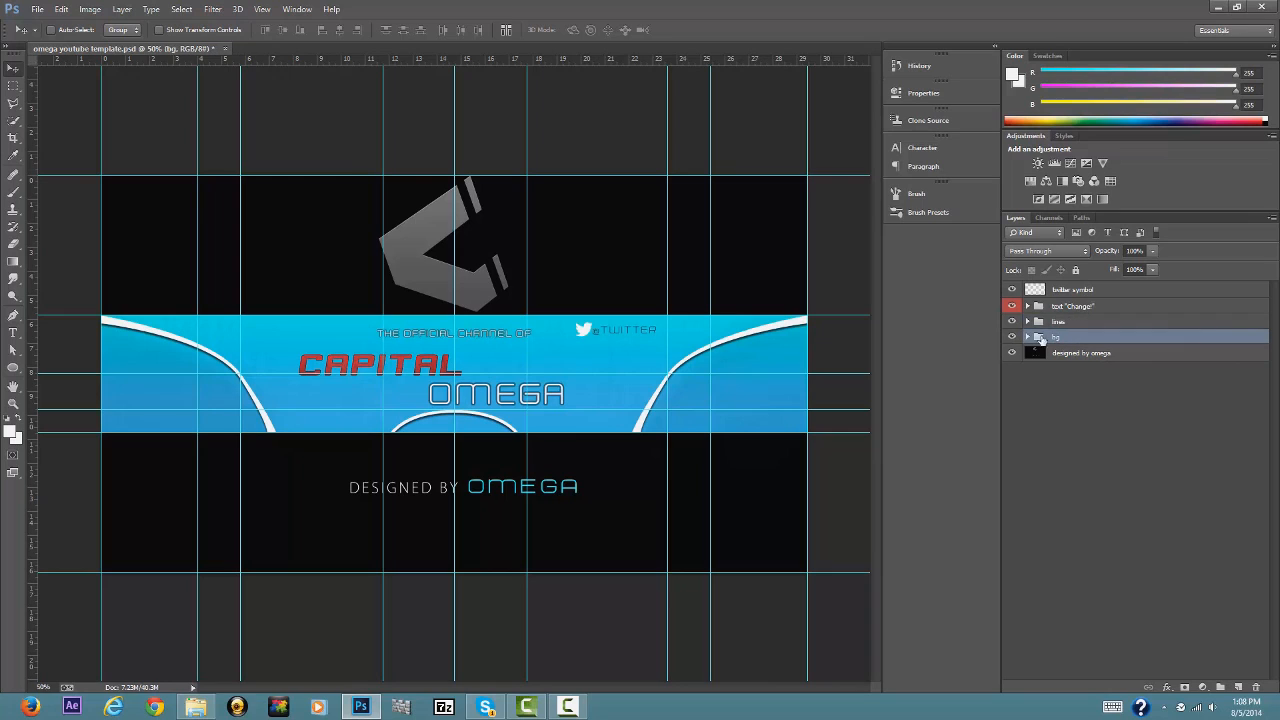
pyautogui.click(1028, 337)
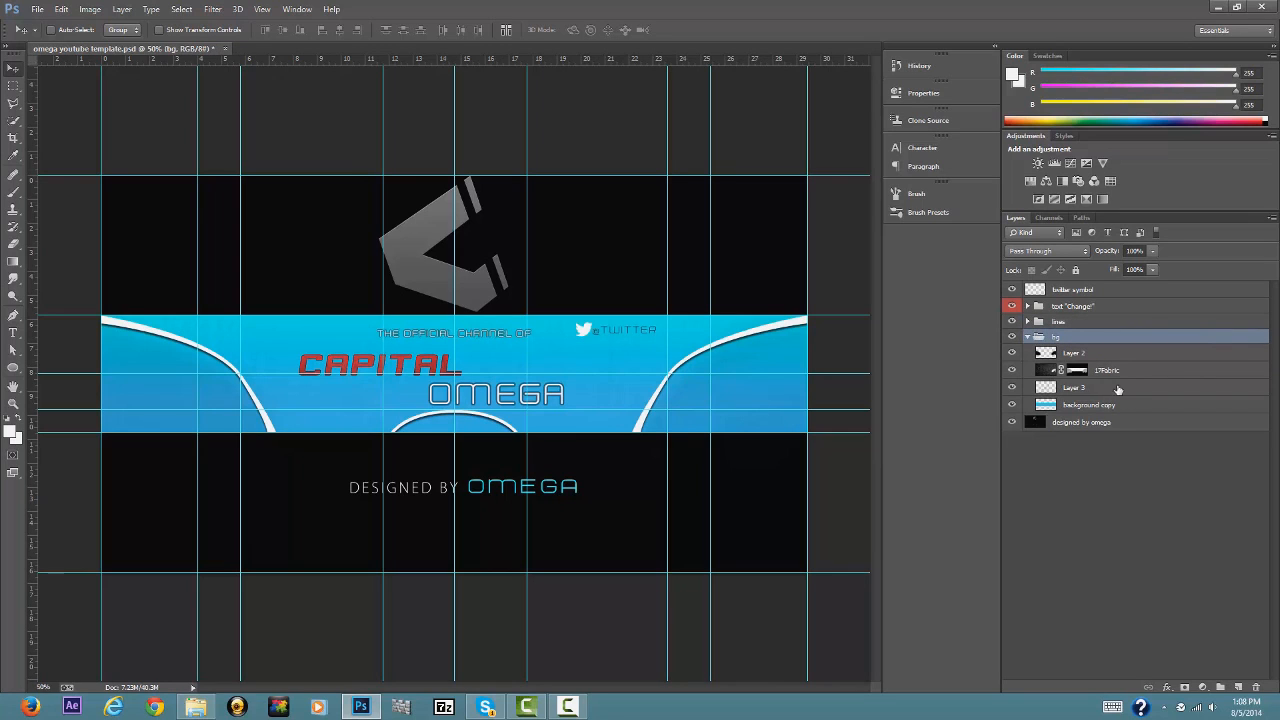
pyautogui.click(1108, 391)
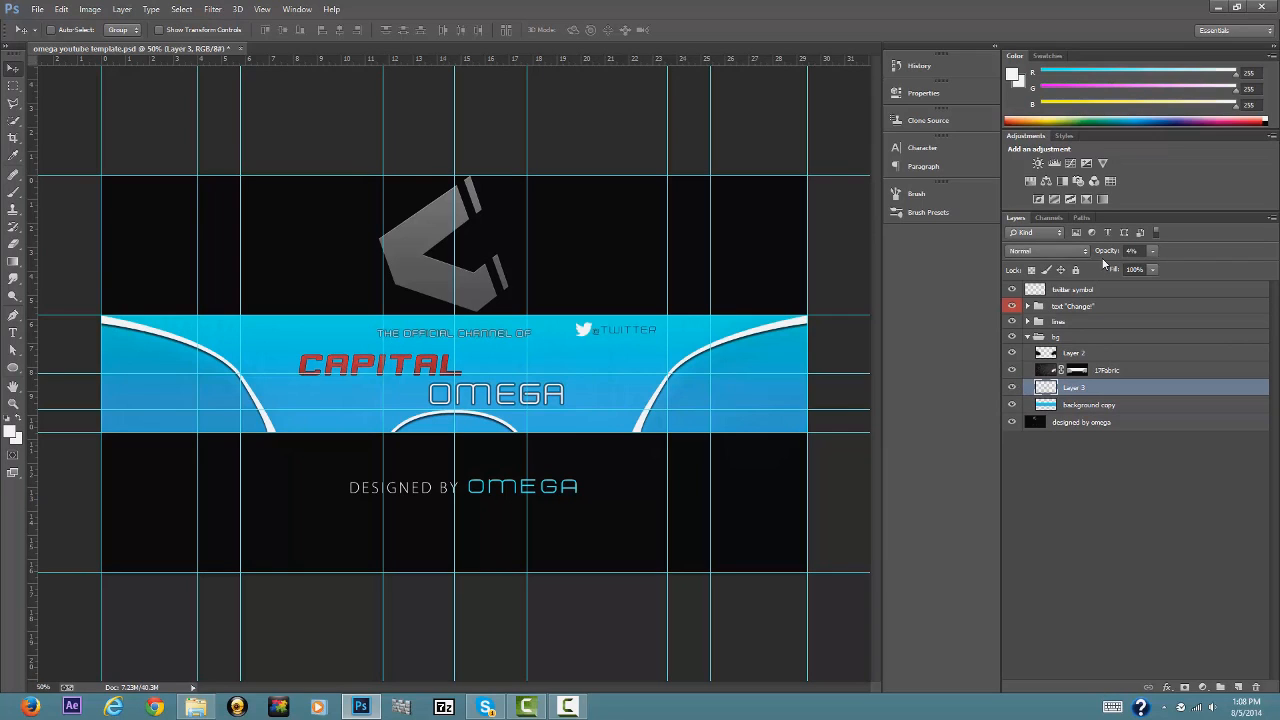
pyautogui.click(1104, 256)
pyautogui.click(1097, 512)
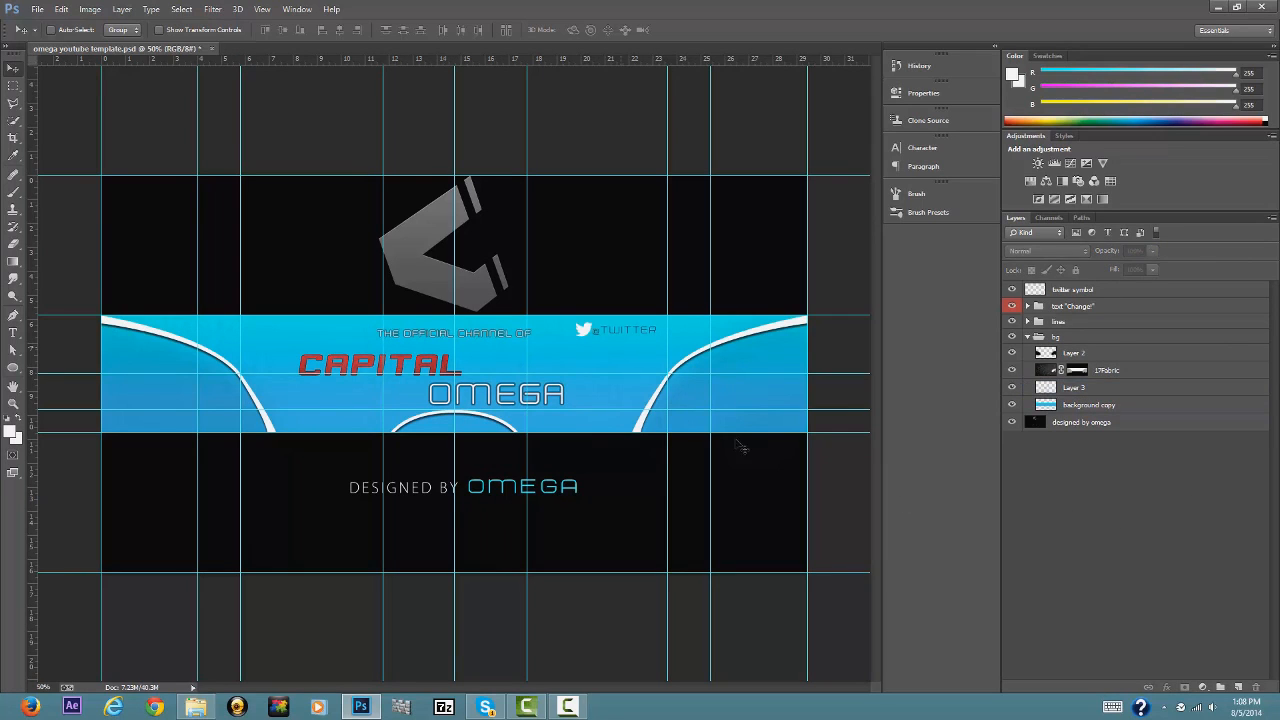
pyautogui.moveTo(567, 706)
pyautogui.click(560, 666)
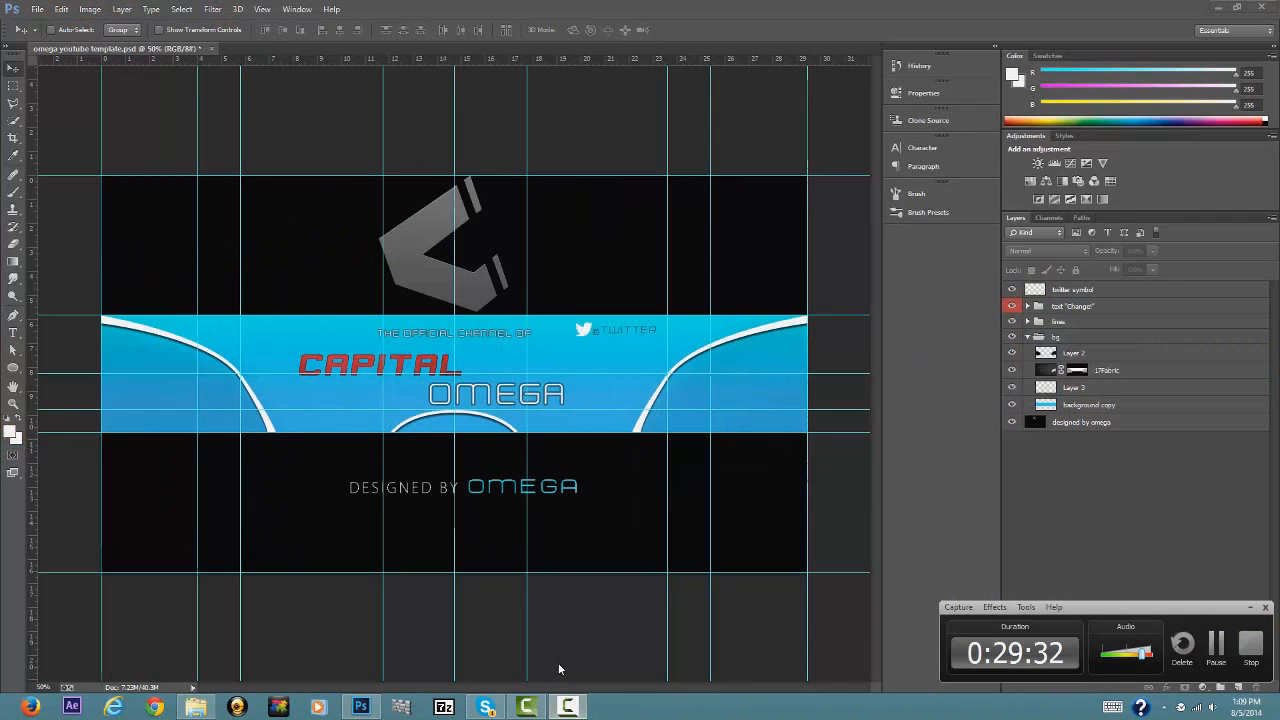